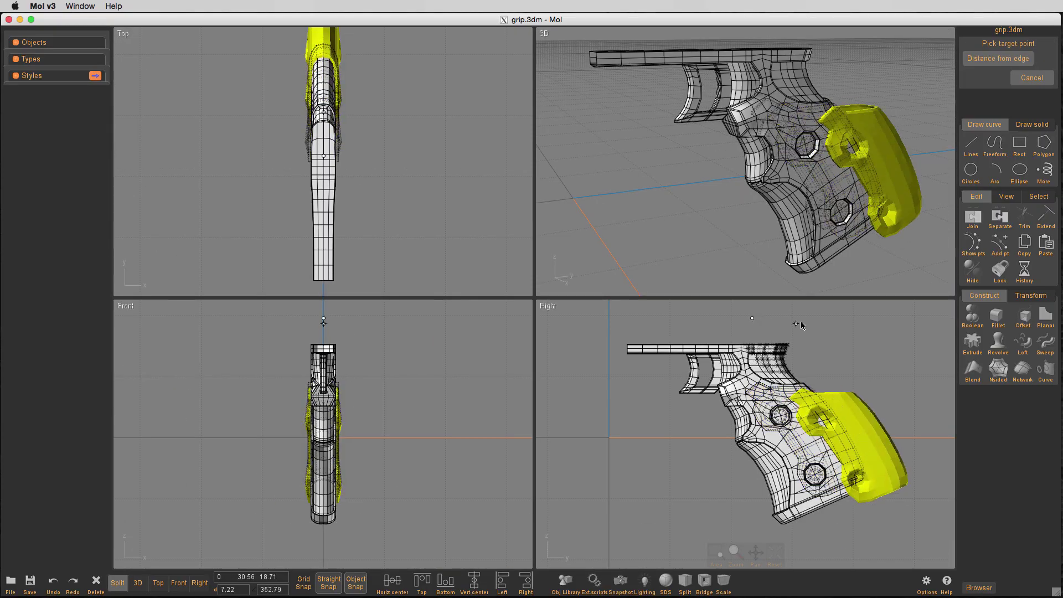
- Move the highlighted grip cover 20 units straight behind the pistol grip frame
{"action": "left_click", "coordinate": [235, 589]}
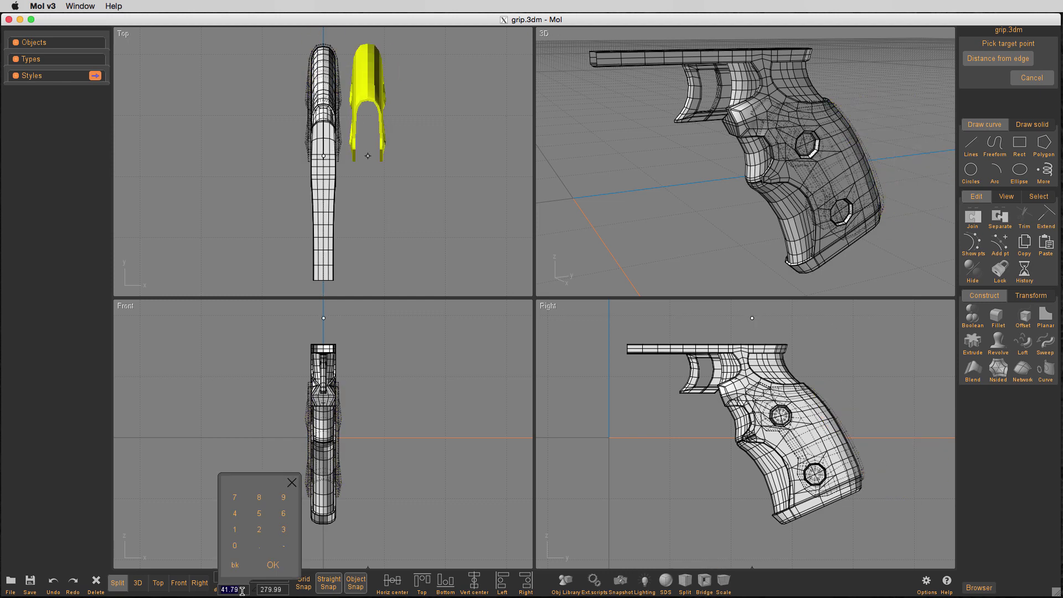
{"action": "type", "text": "20"}
{"action": "key", "text": "Return"}
{"action": "left_click", "coordinate": [902, 316]}
- Move the curved front strap 20 units out in front of the grip frame
{"action": "left_click", "coordinate": [748, 415]}
{"action": "key", "text": "m"}
{"action": "left_click", "coordinate": [702, 480]}
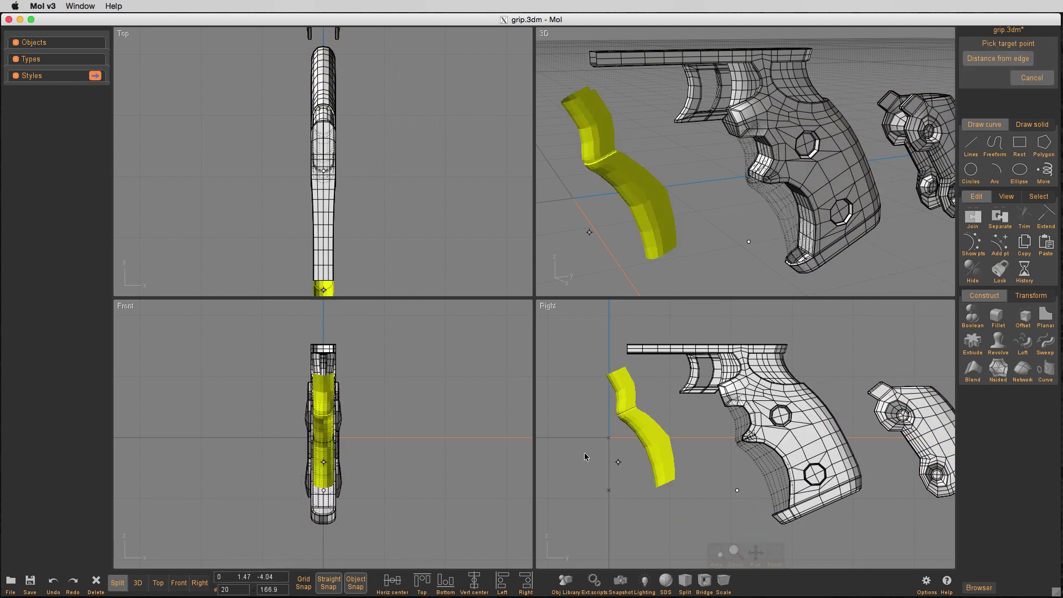
{"action": "left_click", "coordinate": [583, 480]}
- Move the small curved piece at the frame's upper rear 10 units backward, away from the grip
{"action": "left_click_drag", "start_coordinate": [773, 365], "coordinate": [825, 368]}
{"action": "key", "text": "super+z"}
{"action": "key", "text": "m"}
{"action": "left_click", "coordinate": [826, 367]}
{"action": "left_click", "coordinate": [235, 589]}
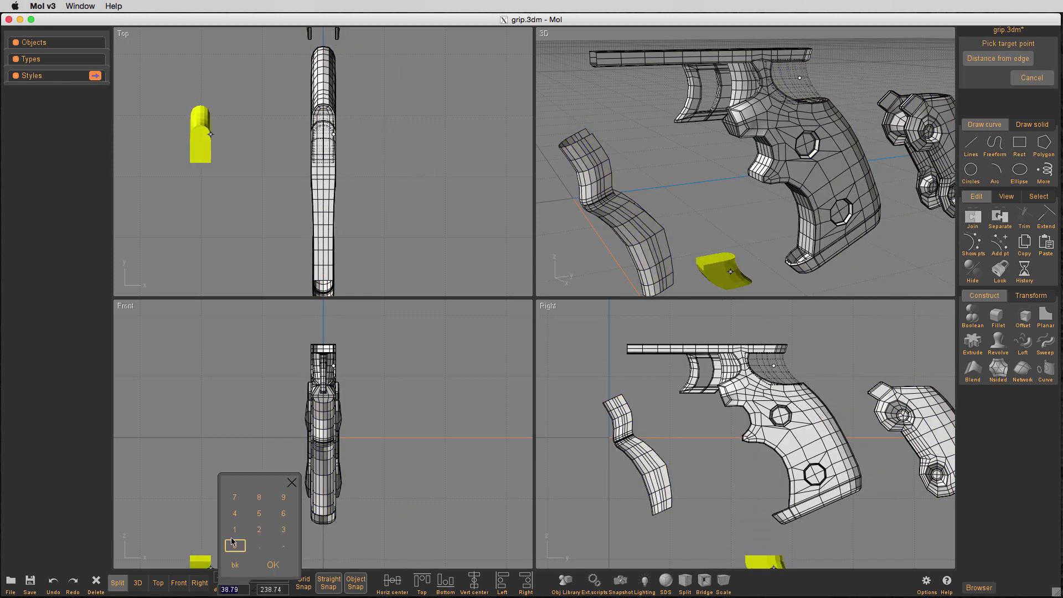
{"action": "type", "text": "10"}
{"action": "left_click", "coordinate": [875, 337]}
- Move the slotted curved piece under the front of the rail 20 units forward, away from the frame
{"action": "left_click_drag", "start_coordinate": [702, 391], "coordinate": [576, 393]}
{"action": "key", "text": "super+z"}
{"action": "key", "text": "m"}
{"action": "left_click", "coordinate": [711, 424]}
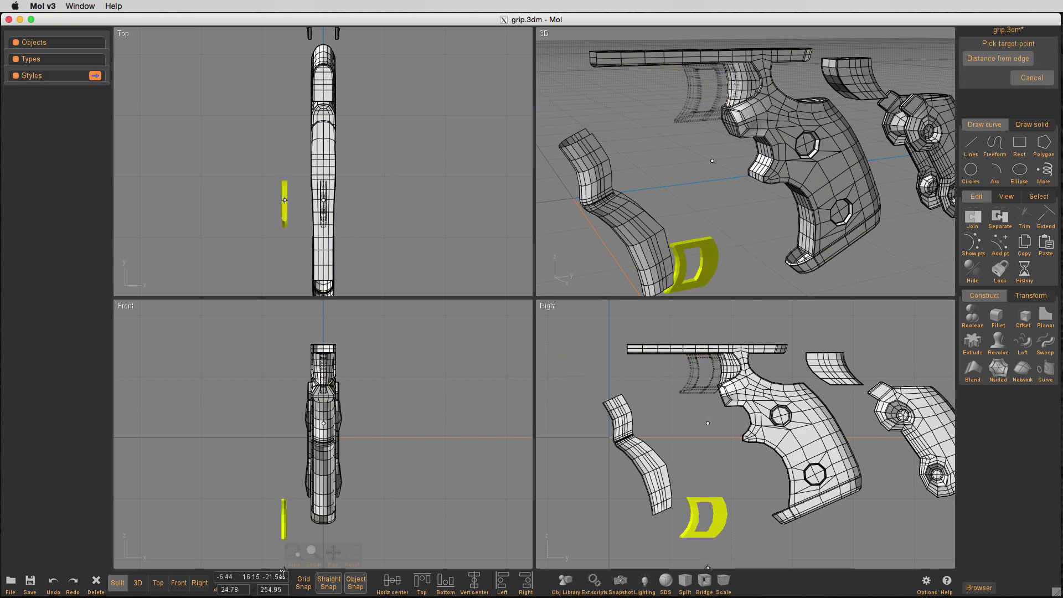
{"action": "left_click", "coordinate": [236, 590]}
{"action": "type", "text": "20"}
{"action": "left_click", "coordinate": [587, 424]}
- Move the remaining small curved insert under the rail 30 units forward, beyond the slotted piece
{"action": "left_click", "coordinate": [137, 583]}
{"action": "scroll", "coordinate": [765, 214], "scroll_direction": "down", "scroll_amount": 1}
{"action": "left_click", "coordinate": [562, 156]}
{"action": "left_click", "coordinate": [117, 583]}
{"action": "key", "text": "m"}
{"action": "scroll", "coordinate": [692, 371], "scroll_direction": "down", "scroll_amount": 3}
{"action": "left_click", "coordinate": [700, 415]}
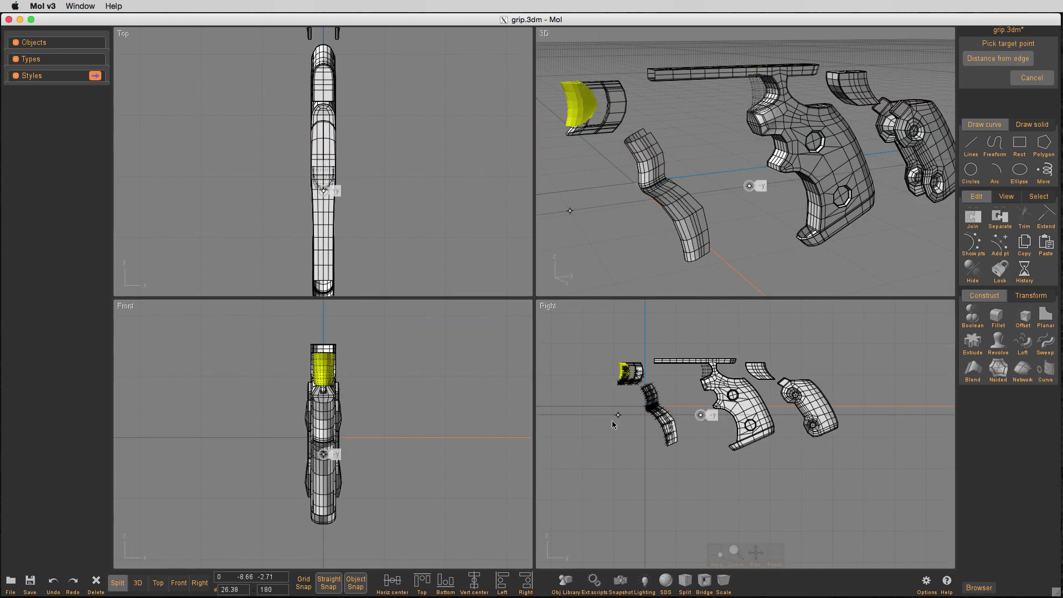
{"action": "left_click", "coordinate": [235, 589]}
{"action": "type", "text": "30"}
{"action": "left_click", "coordinate": [549, 427]}
- Select the edge loop around the base of the grip frame and isolate it as a closed curve
{"action": "left_click", "coordinate": [138, 583]}
{"action": "right_click_drag", "start_coordinate": [775, 183], "coordinate": [705, 293]}
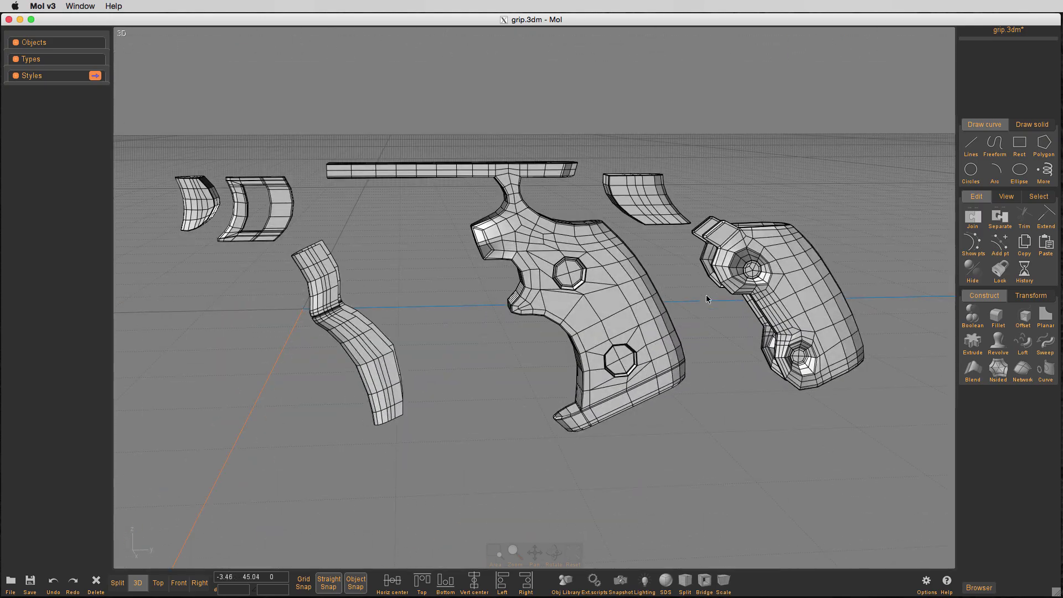
{"action": "scroll", "coordinate": [703, 327], "scroll_direction": "up", "scroll_amount": 3}
{"action": "left_click", "coordinate": [657, 389]}
{"action": "left_click", "coordinate": [615, 419]}
{"action": "left_click", "coordinate": [642, 406]}
{"action": "left_click", "coordinate": [662, 396]}
{"action": "right_click_drag", "start_coordinate": [664, 397], "coordinate": [493, 426]}
{"action": "scroll", "coordinate": [493, 429], "scroll_direction": "up", "scroll_amount": 5}
{"action": "left_click", "coordinate": [673, 436]}
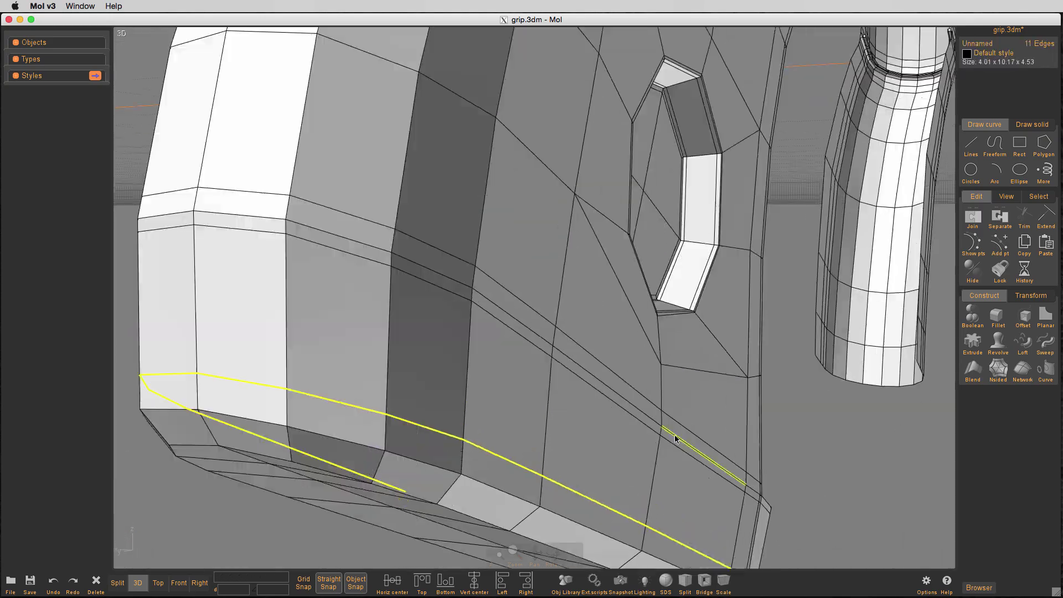
{"action": "right_click_drag", "start_coordinate": [673, 437], "coordinate": [554, 434]}
{"action": "left_click", "coordinate": [603, 461]}
{"action": "left_click", "coordinate": [669, 491]}
{"action": "right_click_drag", "start_coordinate": [669, 491], "coordinate": [602, 357]}
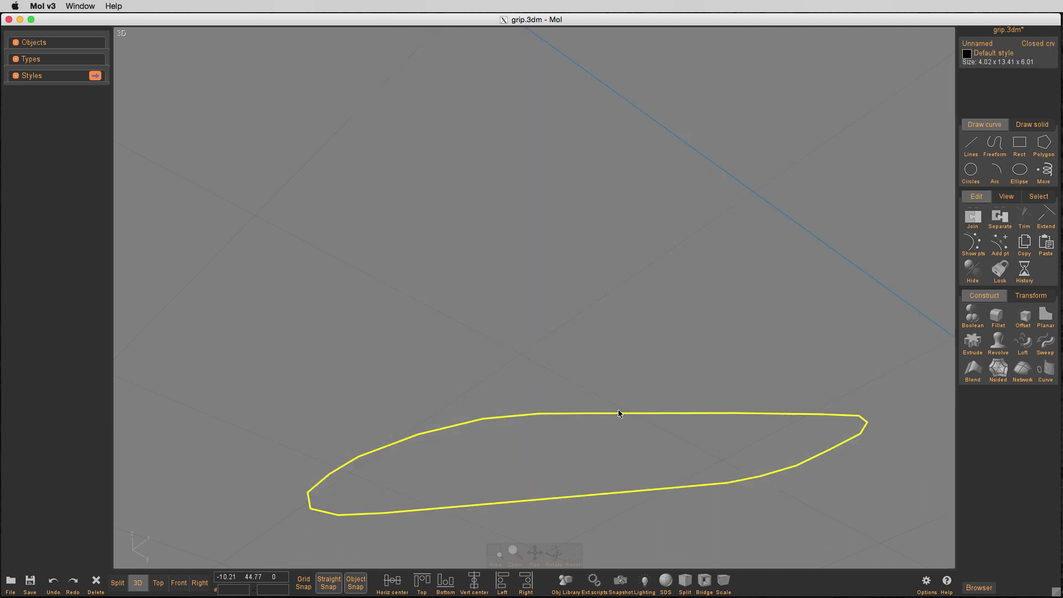
{"action": "key", "text": "Tab"}
{"action": "key", "text": "Escape"}
- Draw a control-point freeform curve over a quarter of the isolated outline, from its end on the centreline to mid-side
{"action": "left_click", "coordinate": [995, 147]}
{"action": "left_click", "coordinate": [971, 149]}
{"action": "left_click", "coordinate": [398, 98]}
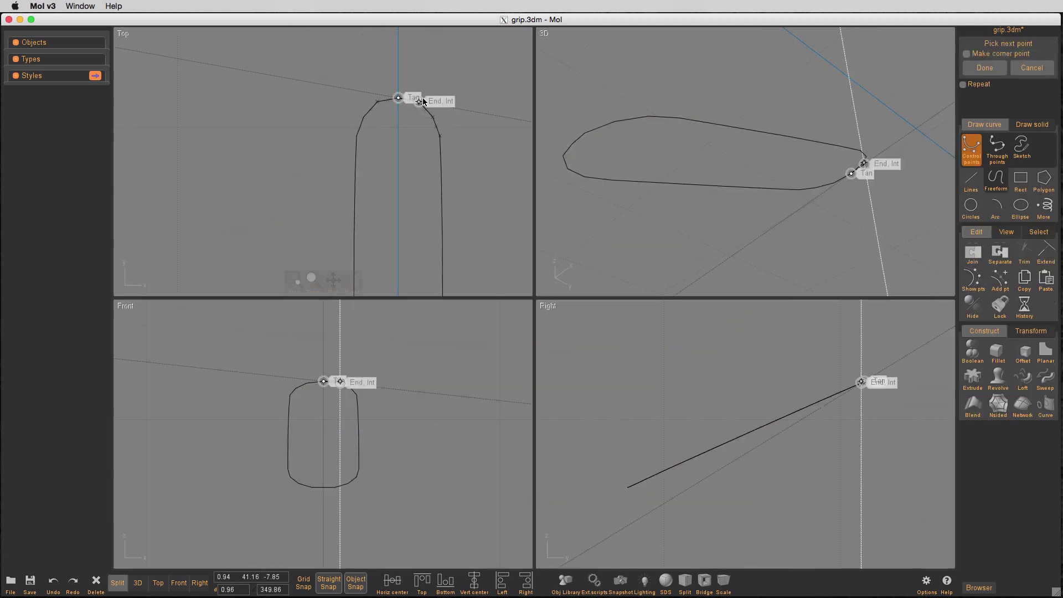
{"action": "scroll", "coordinate": [420, 95], "scroll_direction": "up", "scroll_amount": 3}
{"action": "left_click", "coordinate": [432, 105]}
{"action": "left_click", "coordinate": [457, 179]}
{"action": "left_click", "coordinate": [123, 33]}
{"action": "scroll", "coordinate": [574, 160], "scroll_direction": "down", "scroll_amount": 3}
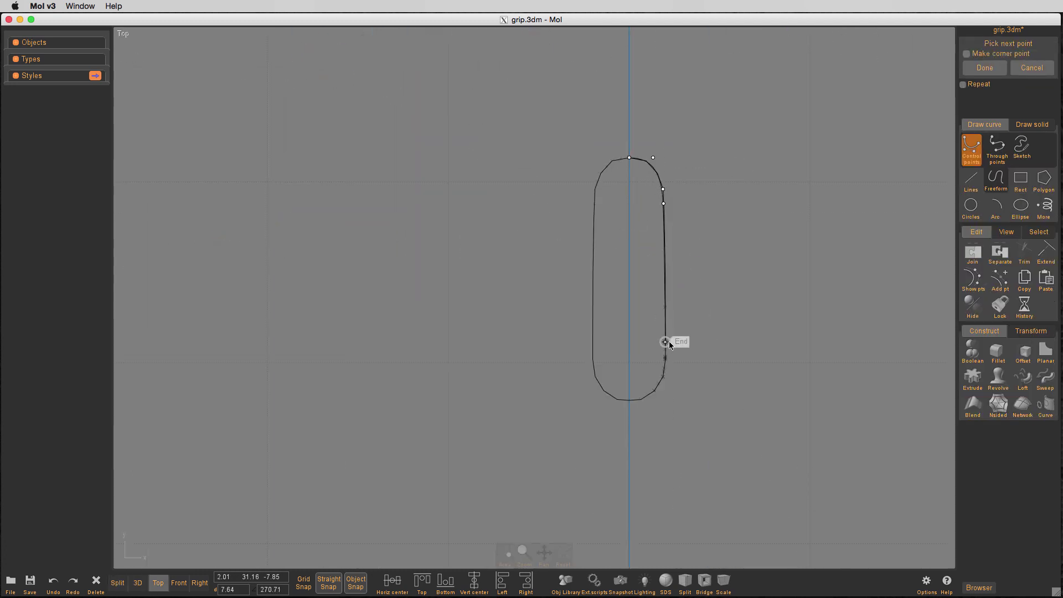
{"action": "left_click", "coordinate": [664, 272]}
{"action": "right_click", "coordinate": [716, 285]}
- Mirror the quarter curve lengthwise to complete one side, and move its end points onto the outline's opposite end
{"action": "key", "text": "m"}
{"action": "left_click", "coordinate": [804, 279]}
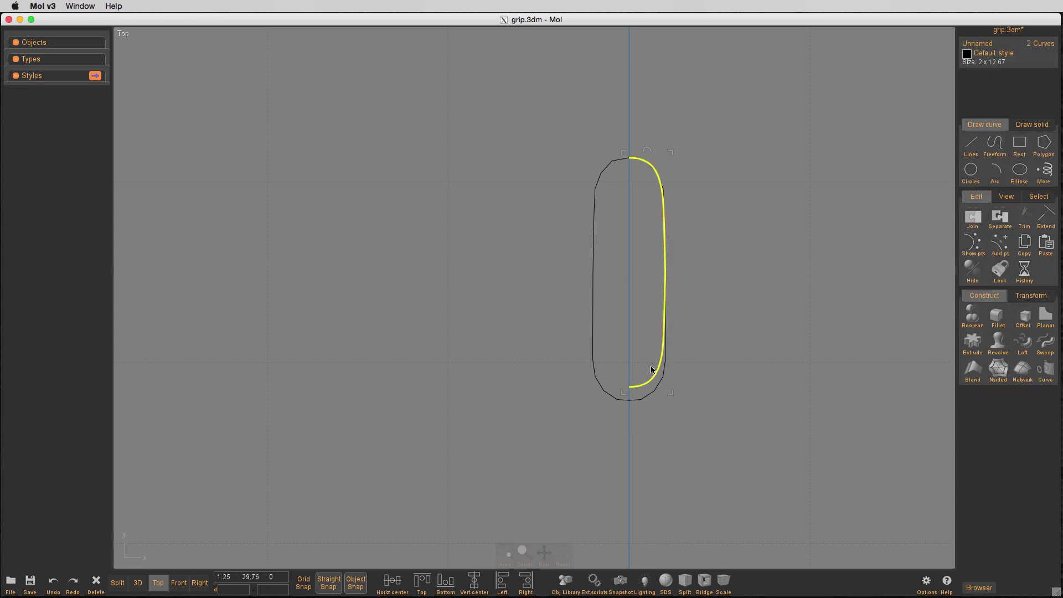
{"action": "left_click", "coordinate": [629, 387]}
{"action": "left_click", "coordinate": [653, 387]}
{"action": "scroll", "coordinate": [714, 387], "scroll_direction": "up", "scroll_amount": 5}
{"action": "left_click", "coordinate": [662, 380]}
{"action": "left_click", "coordinate": [662, 419]}
{"action": "scroll", "coordinate": [695, 421], "scroll_direction": "down", "scroll_amount": 2}
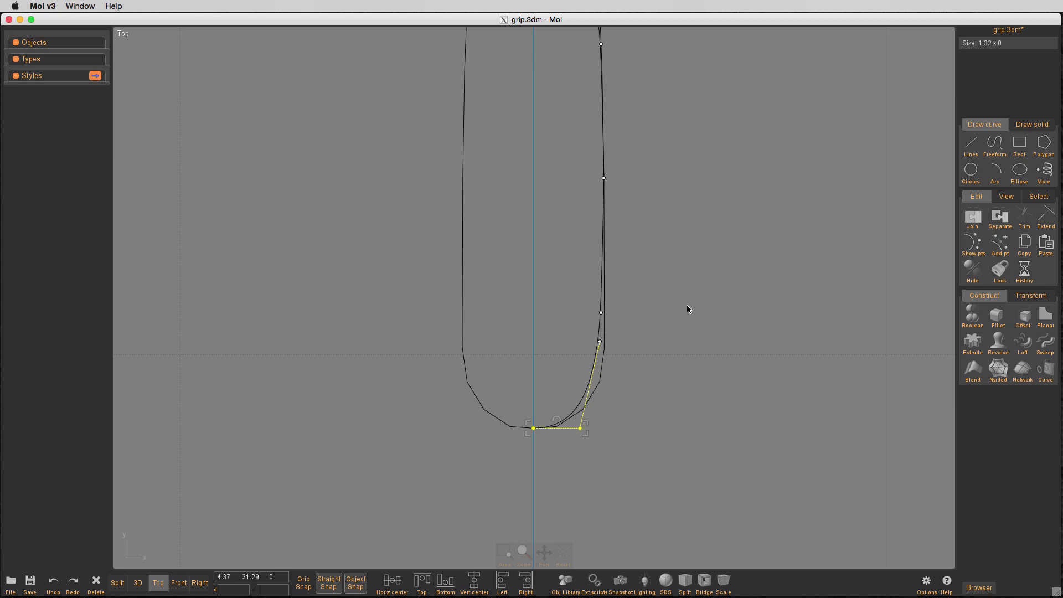
- Reposition the control points near the adjusted end of the half curve to follow the outline's rounded corner
{"action": "right_click_drag", "start_coordinate": [687, 306], "coordinate": [682, 371]}
{"action": "left_click", "coordinate": [595, 375]}
{"action": "left_click", "coordinate": [594, 404]}
{"action": "left_click_drag", "start_coordinate": [594, 404], "coordinate": [598, 403]}
{"action": "left_click", "coordinate": [669, 433]}
{"action": "left_click", "coordinate": [599, 403]}
{"action": "key", "text": "m"}
{"action": "left_click", "coordinate": [680, 368]}
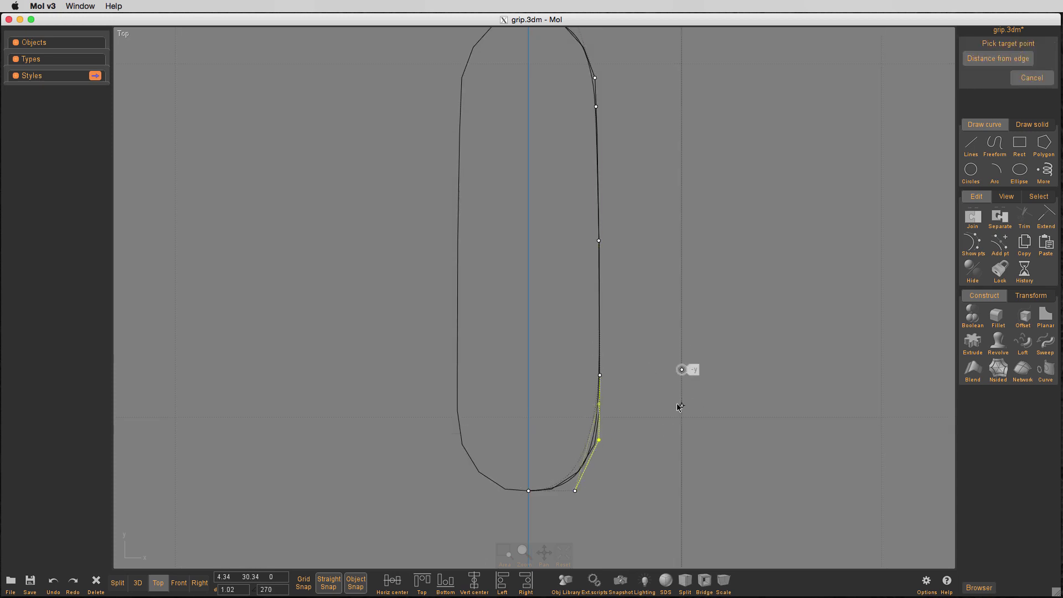
{"action": "left_click", "coordinate": [680, 399]}
- Delete the middle control point on the half curve's straight side and add a replacement point there
{"action": "left_click", "coordinate": [599, 240]}
{"action": "key", "text": "Delete"}
{"action": "left_click", "coordinate": [999, 244]}
{"action": "left_click", "coordinate": [598, 252]}
{"action": "left_click", "coordinate": [708, 437]}
- Mirror the half curve across the centreline and join both halves into one closed curve replacing the polygonal outline
{"action": "scroll", "coordinate": [714, 444], "scroll_direction": "down", "scroll_amount": 2}
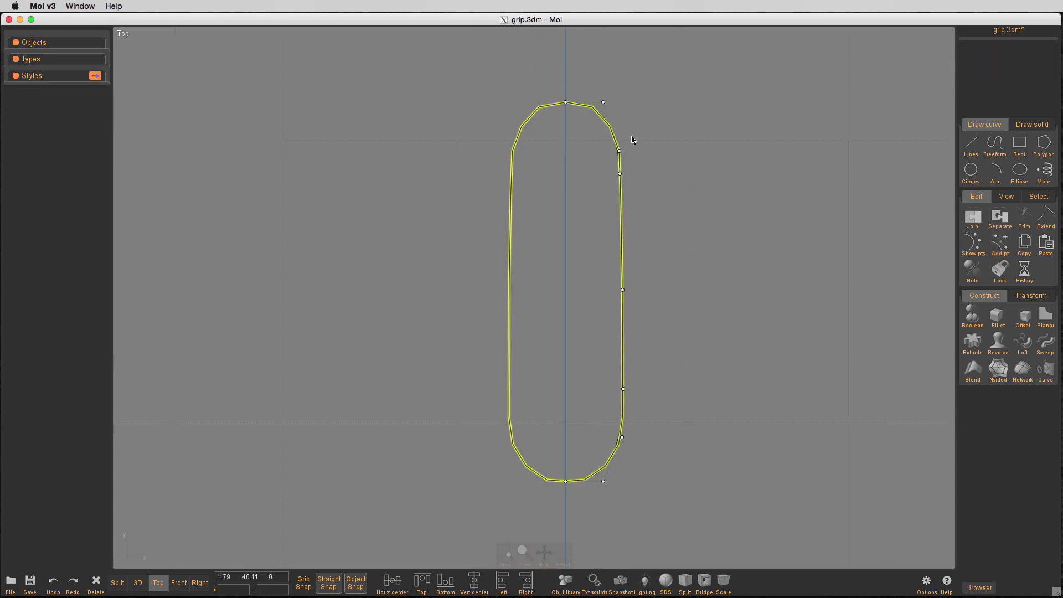
{"action": "left_click", "coordinate": [616, 139]}
{"action": "left_click", "coordinate": [565, 102]}
{"action": "left_click", "coordinate": [565, 481]}
{"action": "left_click", "coordinate": [599, 277]}
{"action": "left_click", "coordinate": [508, 418]}
{"action": "left_click", "coordinate": [623, 385]}
{"action": "key", "text": "ctrl+j"}
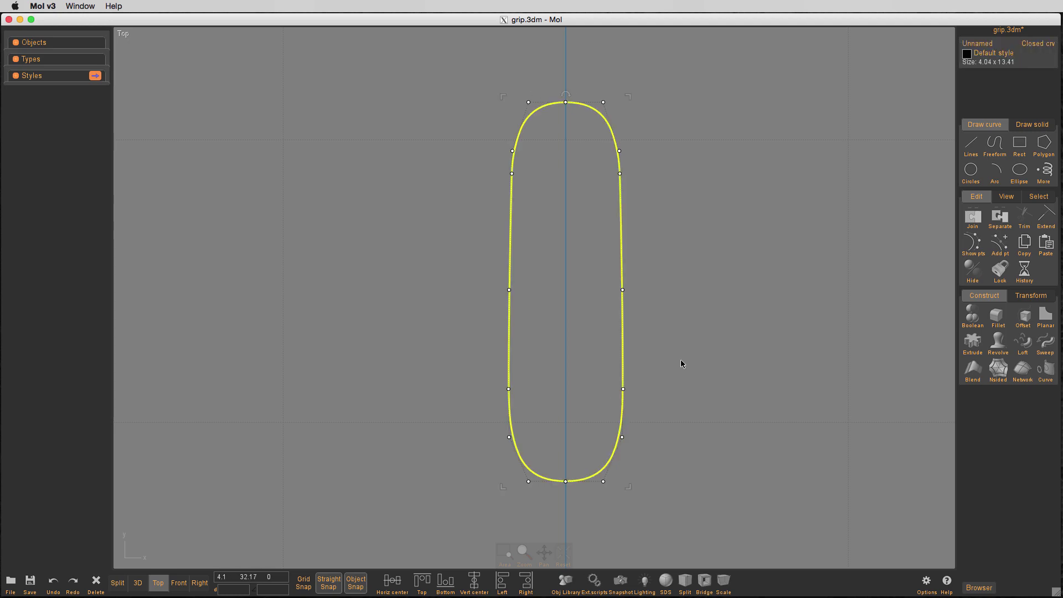
{"action": "left_click", "coordinate": [679, 360]}
- Add a control point on the centreline at each end of the closed curve
{"action": "left_click", "coordinate": [999, 245]}
{"action": "left_click", "coordinate": [566, 481]}
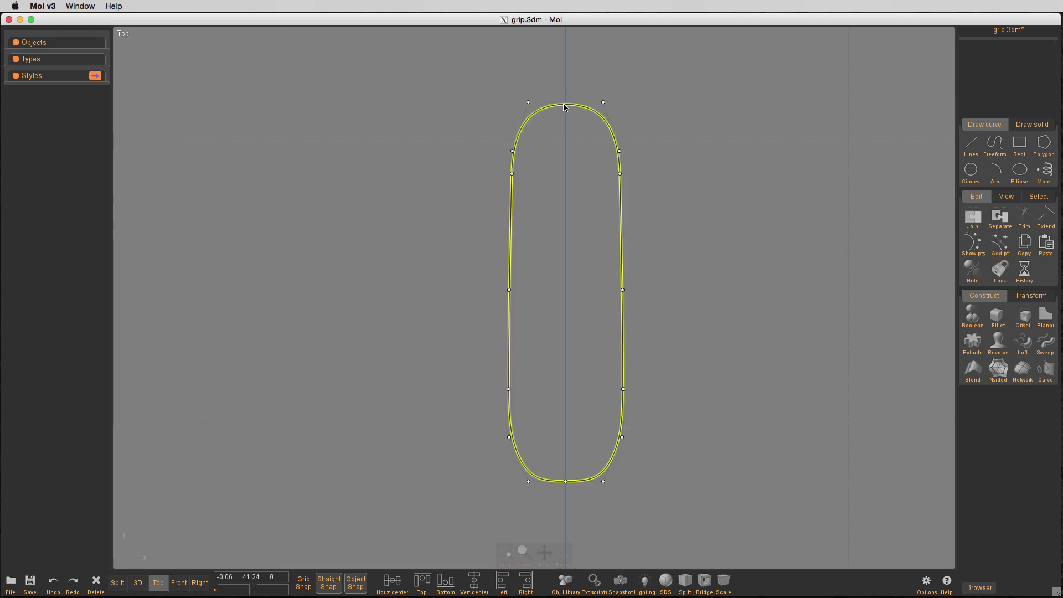
{"action": "right_click", "coordinate": [565, 103]}
{"action": "left_click", "coordinate": [565, 102]}
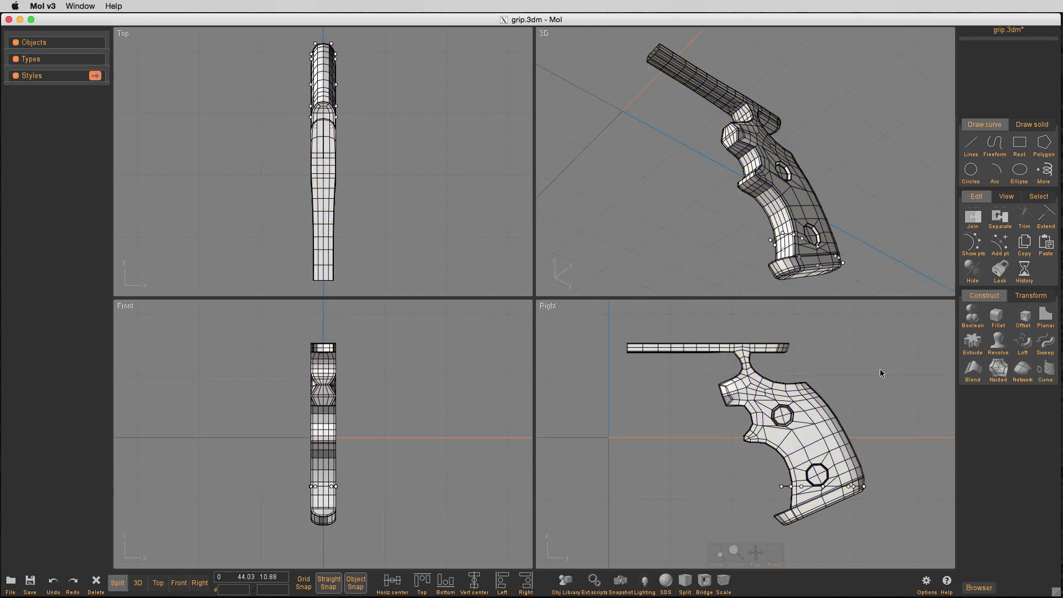
- Rotate the grip frame by an angle of 335 about the centre of its upper screw hole
{"action": "key", "text": "ctrl+a"}
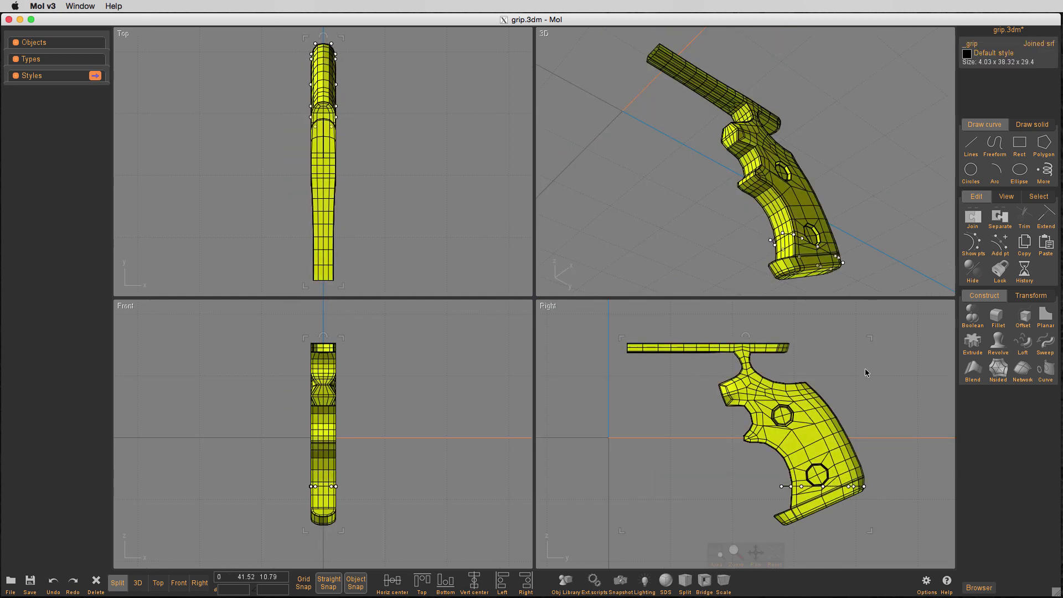
{"action": "key", "text": "r"}
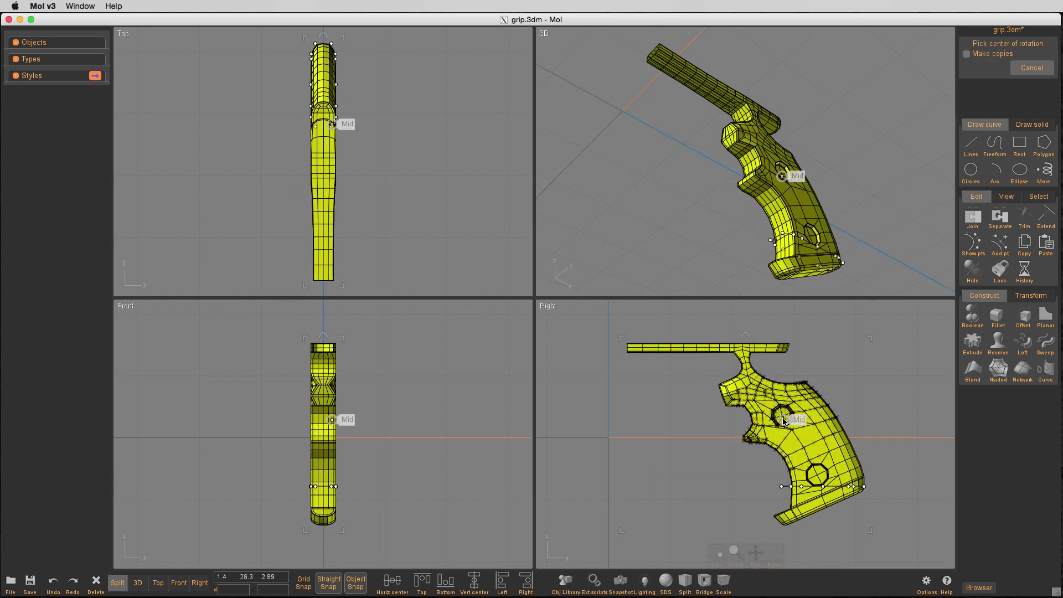
{"action": "left_click", "coordinate": [782, 415]}
{"action": "left_click", "coordinate": [930, 415]}
{"action": "key", "text": "space"}
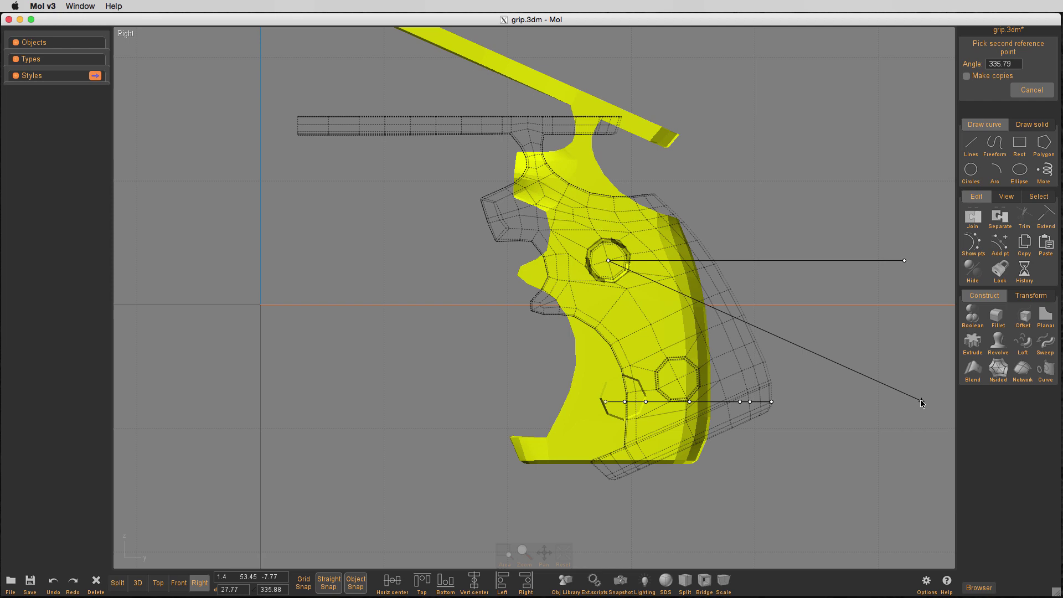
{"action": "left_click", "coordinate": [1003, 64]}
{"action": "type", "text": "335"}
{"action": "key", "text": "Return"}
- Move the closed profile curve lengthwise to line up with the bottom of the rotated grip
{"action": "left_click", "coordinate": [781, 413]}
{"action": "left_click", "coordinate": [761, 442]}
{"action": "key", "text": "space"}
{"action": "key", "text": "space"}
{"action": "left_click", "coordinate": [158, 582]}
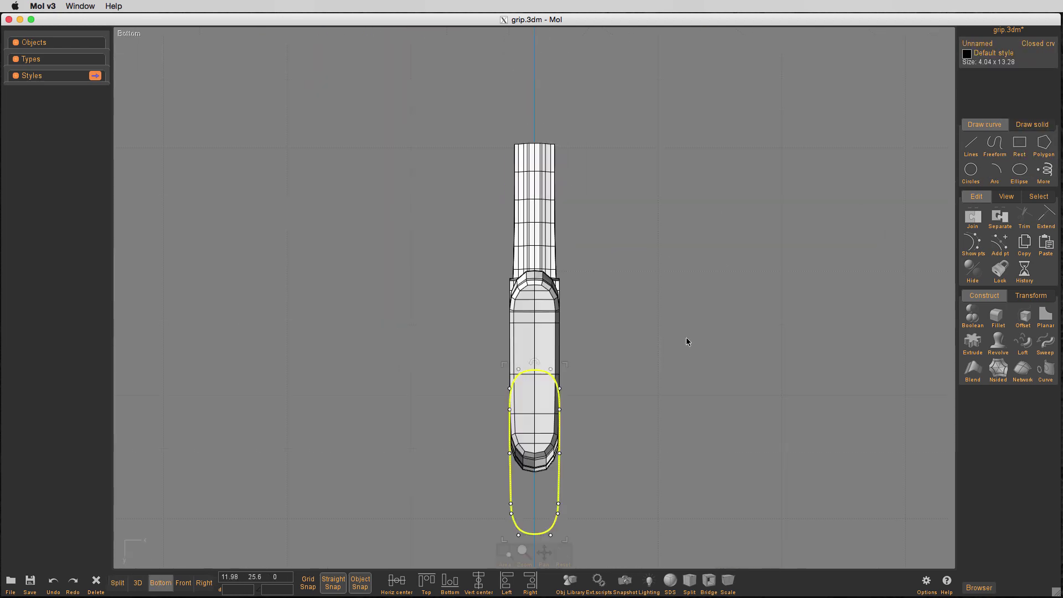
{"action": "key", "text": "m"}
{"action": "left_click", "coordinate": [676, 455]}
{"action": "left_click", "coordinate": [676, 365]}
{"action": "key", "text": "m"}
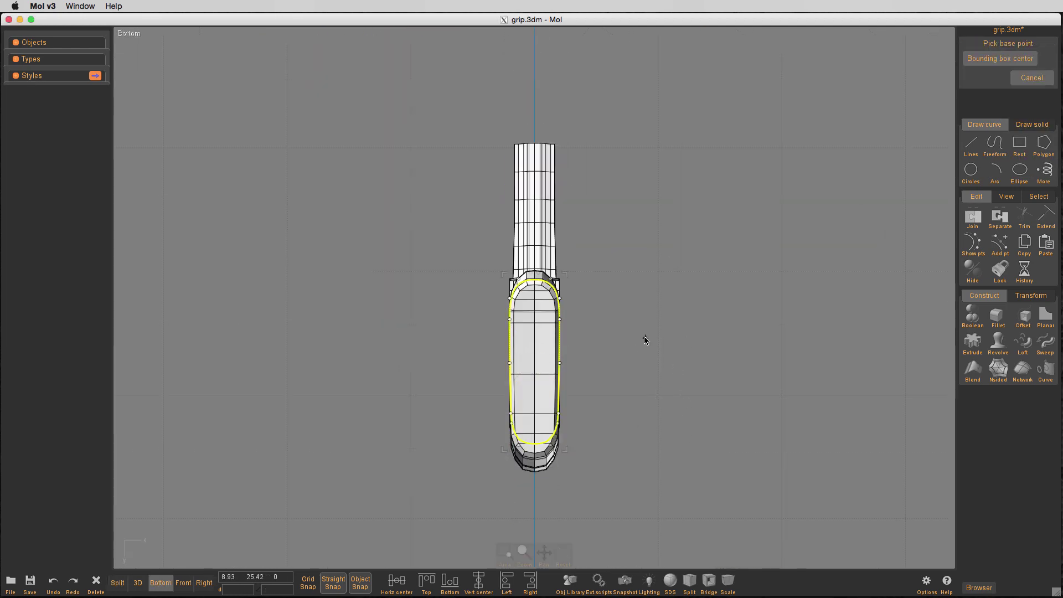
{"action": "left_click", "coordinate": [632, 336]}
{"action": "left_click", "coordinate": [633, 353]}
- Stretch the profile curve to about 15.83 units long and lower it about 3 units onto the base's upper rim
{"action": "scroll", "coordinate": [559, 271], "scroll_direction": "up", "scroll_amount": 3}
{"action": "left_click_drag", "start_coordinate": [567, 317], "coordinate": [566, 291]}
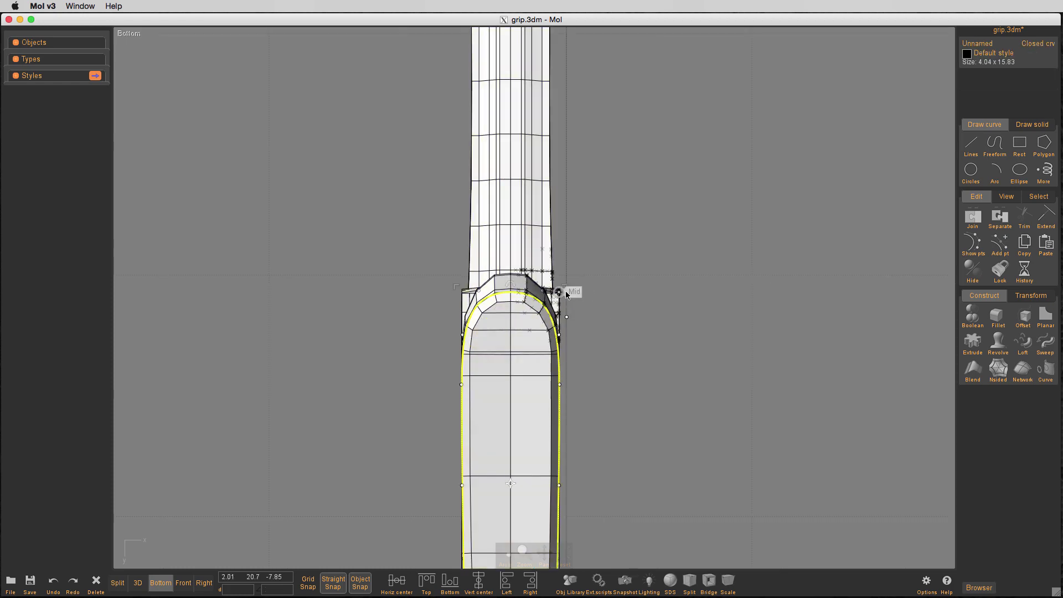
{"action": "key", "text": "space"}
{"action": "key", "text": "space"}
{"action": "left_click_drag", "start_coordinate": [654, 444], "coordinate": [652, 459]}
{"action": "key", "text": "m"}
{"action": "left_click", "coordinate": [796, 369]}
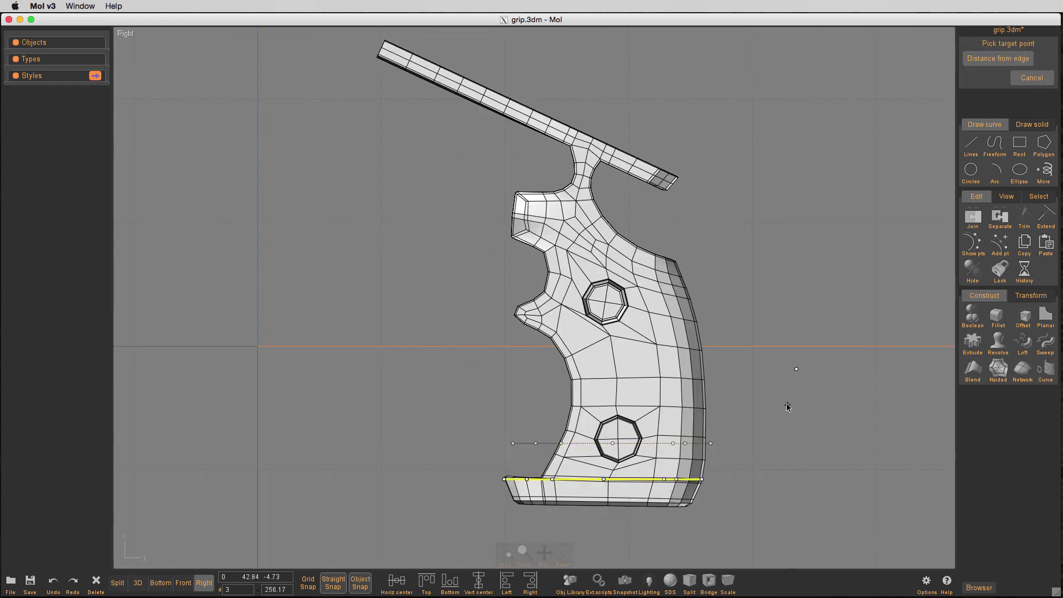
{"action": "key", "text": "Escape"}
{"action": "key", "text": "F4"}
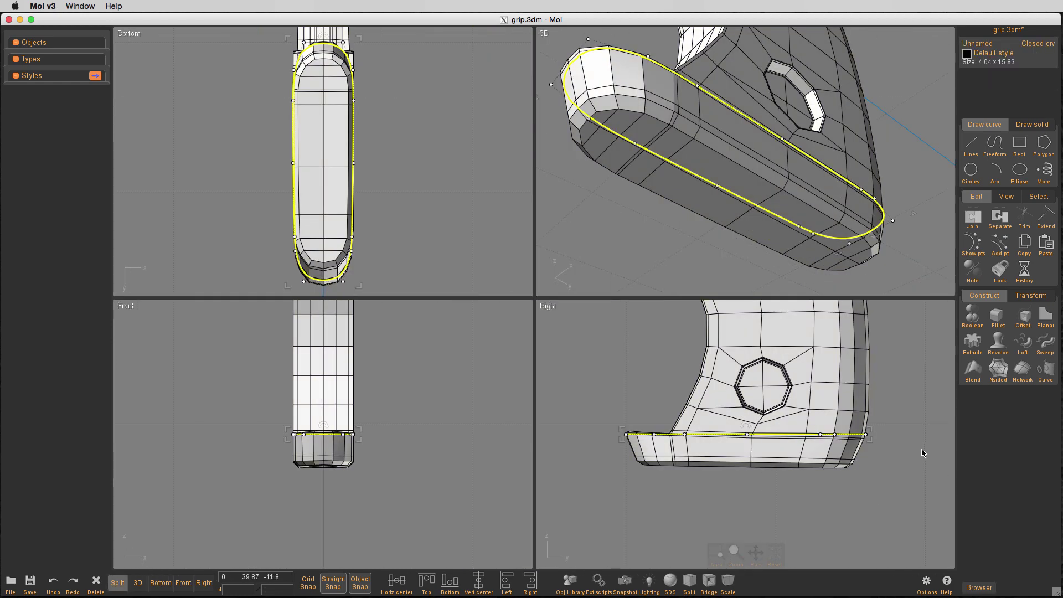
- Copy the profile curve down to the bottom face of the base and scale the copy to about 13.85 units long
{"action": "key", "text": "c"}
{"action": "left_click", "coordinate": [908, 423]}
{"action": "left_click", "coordinate": [906, 457]}
{"action": "left_click_drag", "start_coordinate": [873, 475], "coordinate": [853, 472]}
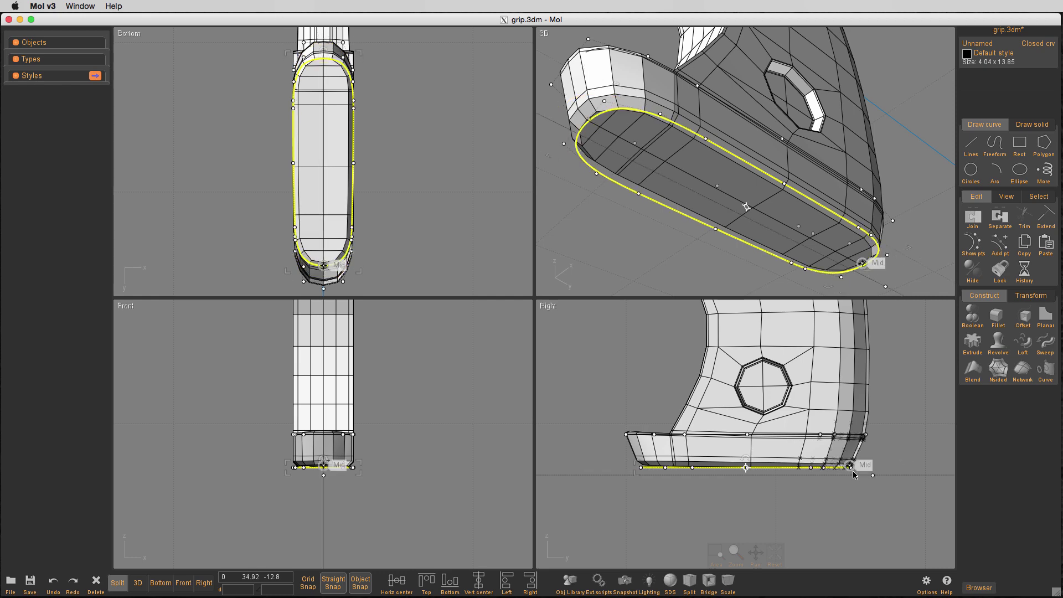
- Lower the profile curve at the base's upper rim slightly and place a copy about 0.32 units above it
{"action": "scroll", "coordinate": [326, 486], "scroll_direction": "up", "scroll_amount": 2}
{"action": "scroll", "coordinate": [404, 479], "scroll_direction": "up", "scroll_amount": 2}
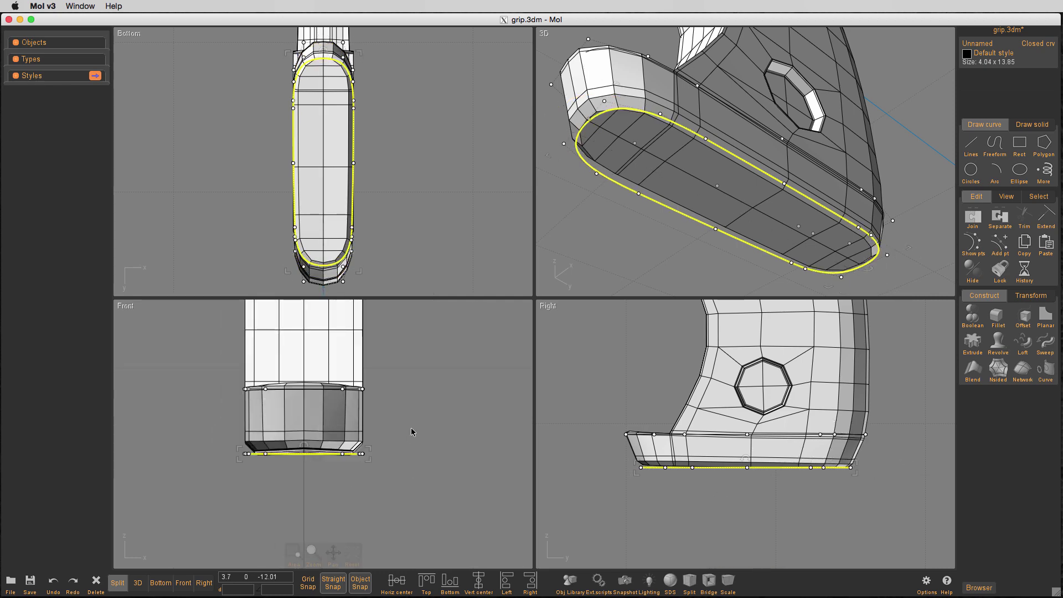
{"action": "left_click", "coordinate": [349, 424]}
{"action": "scroll", "coordinate": [897, 443], "scroll_direction": "down", "scroll_amount": 2}
{"action": "key", "text": "m"}
{"action": "left_click", "coordinate": [894, 466]}
{"action": "left_click", "coordinate": [894, 469]}
{"action": "right_click", "coordinate": [876, 519]}
{"action": "right_click", "coordinate": [876, 520]}
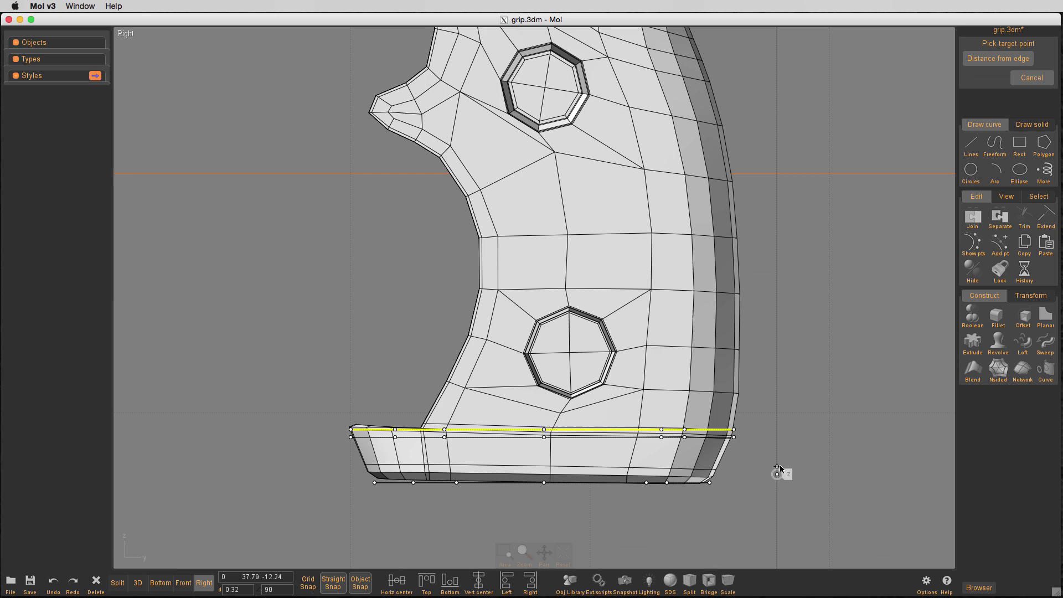
{"action": "key", "text": "Escape"}
- Try to place the copied rim curve about 28 units higher, above the grip frame
{"action": "scroll", "coordinate": [851, 403], "scroll_direction": "down", "scroll_amount": 3}
{"action": "key", "text": "m"}
{"action": "left_click", "coordinate": [783, 510]}
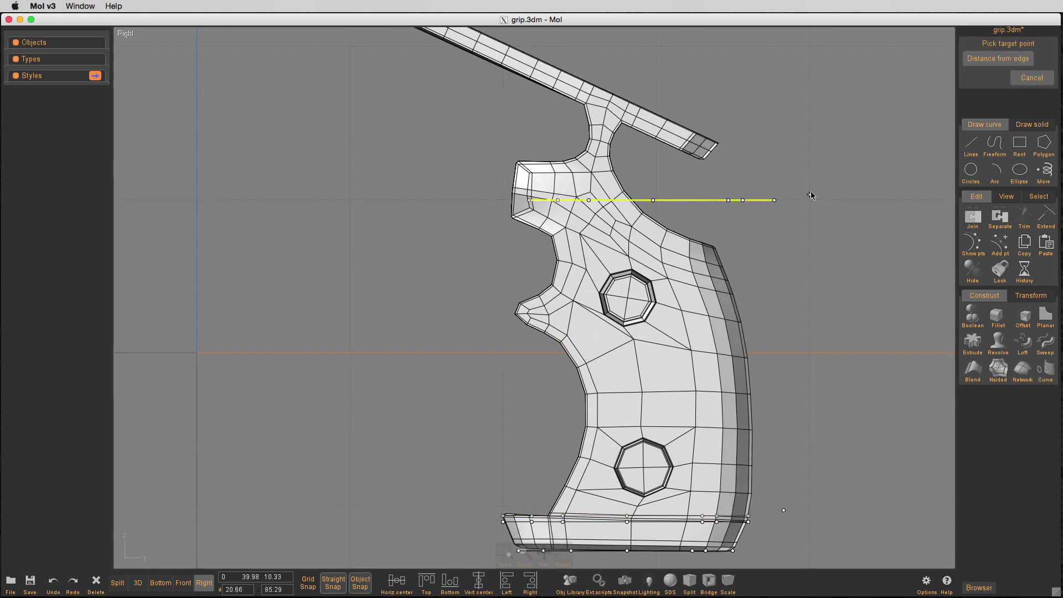
{"action": "left_click", "coordinate": [780, 80]}
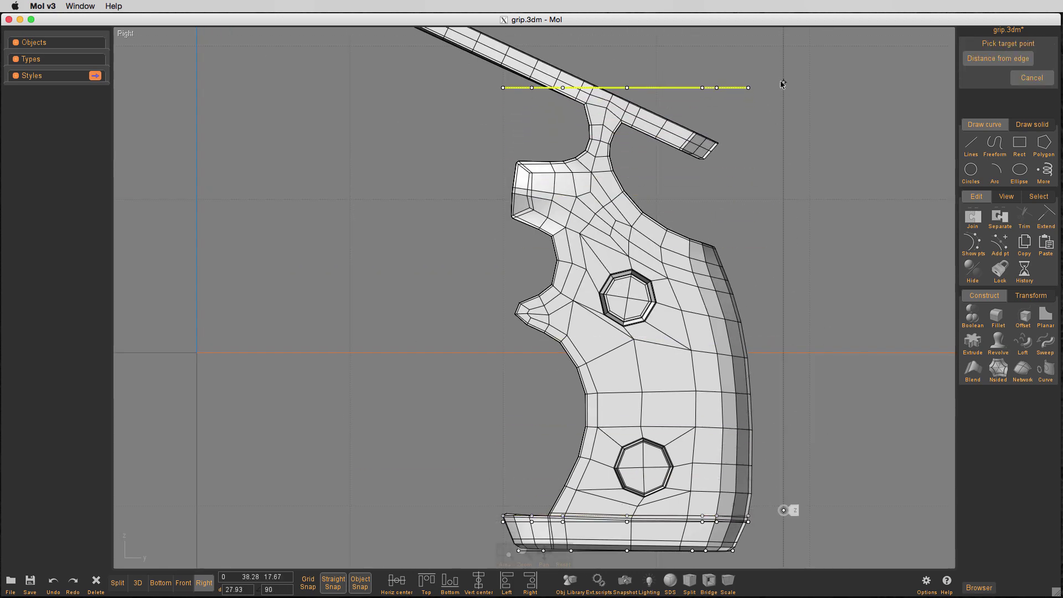
{"action": "key", "text": "ctrl+z"}
- Raise the copied rim curve about 1.16 units and place another copy at the upper end of the grip's back edge
{"action": "key", "text": "m"}
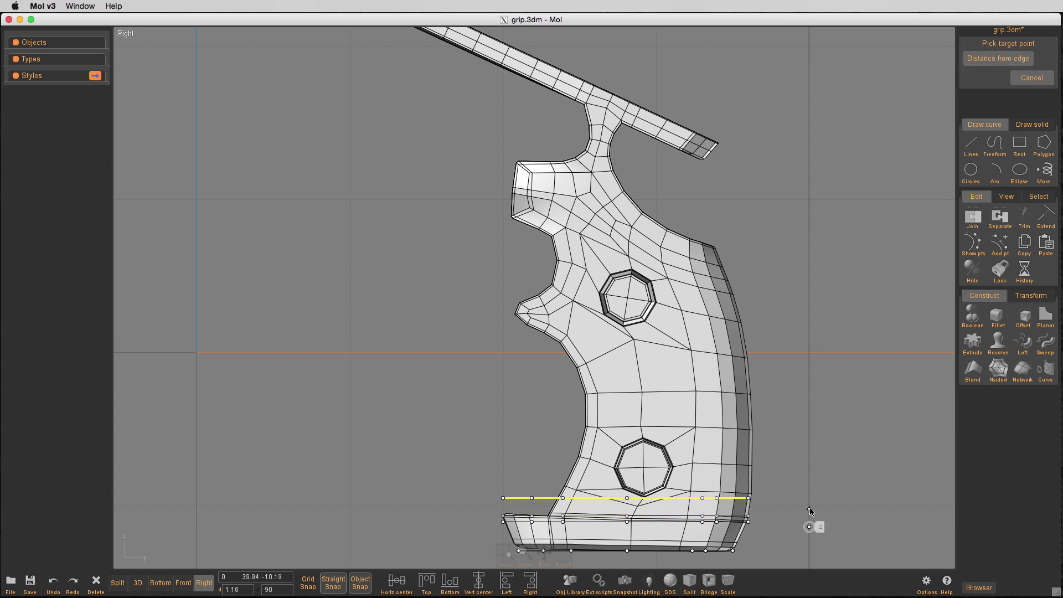
{"action": "left_click", "coordinate": [810, 509]}
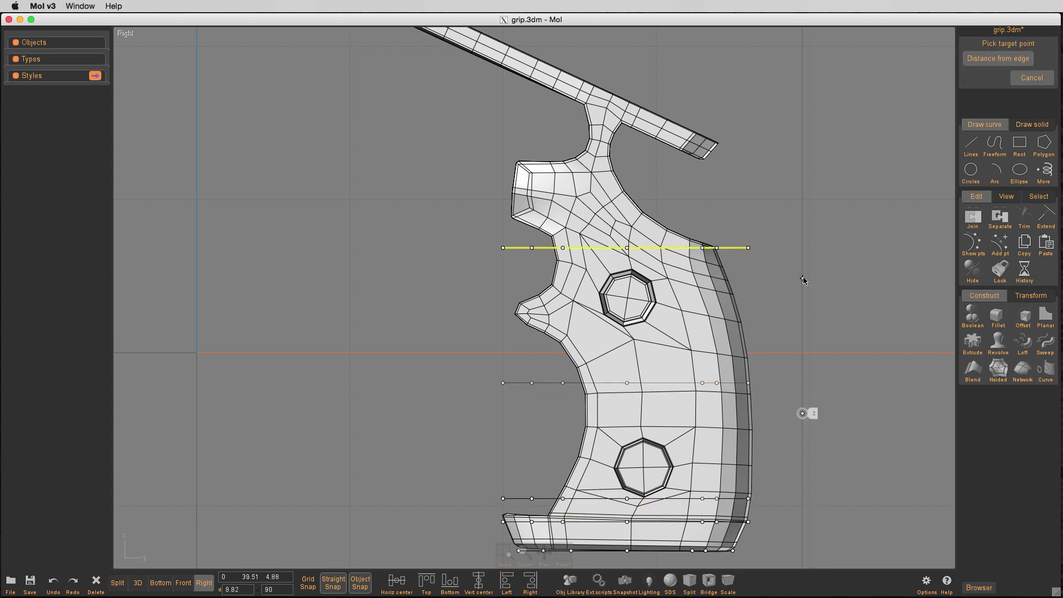
{"action": "key", "text": "Escape"}
- Duplicate the upper profile curve straight up to a level across the tilted rail
{"action": "left_click_drag", "start_coordinate": [736, 247], "coordinate": [736, 81], "text": "ctrl"}
{"action": "left_click", "coordinate": [791, 191]}
{"action": "left_click", "coordinate": [809, 297]}
- Copy the upper profile curve down to mid-grip, between the two screw holes
{"action": "scroll", "coordinate": [809, 298], "scroll_direction": "down", "scroll_amount": 2}
{"action": "left_click", "coordinate": [748, 259]}
{"action": "key", "text": "space"}
{"action": "scroll", "coordinate": [884, 409], "scroll_direction": "up", "scroll_amount": 5}
{"action": "scroll", "coordinate": [850, 467], "scroll_direction": "down", "scroll_amount": 5}
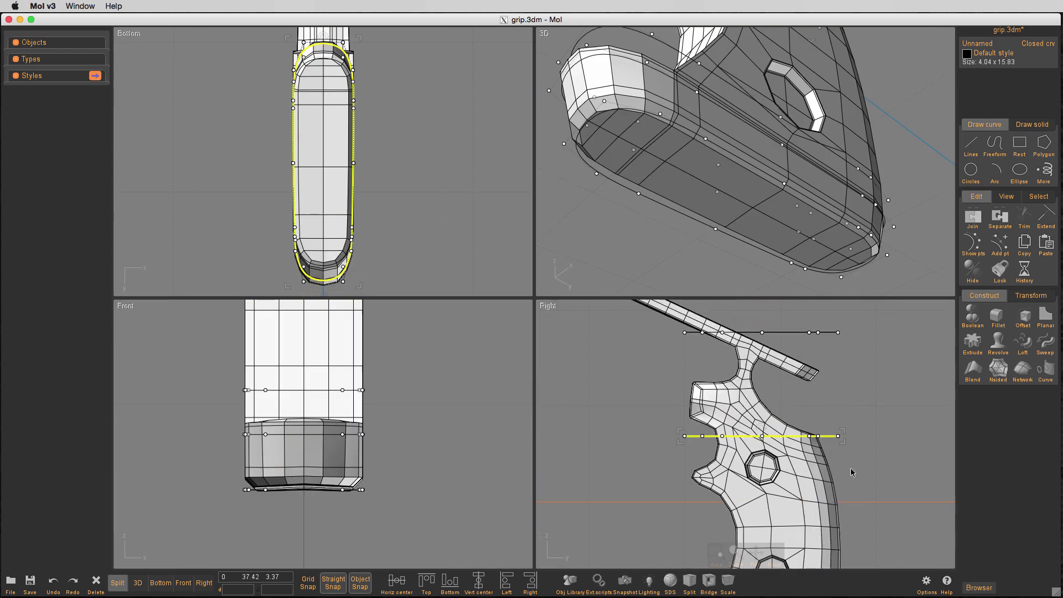
{"action": "middle_click_drag", "start_coordinate": [850, 467], "coordinate": [820, 427]}
{"action": "key", "text": "space"}
{"action": "left_click_drag", "start_coordinate": [650, 241], "coordinate": [659, 316], "text": "ctrl"}
{"action": "scroll", "coordinate": [708, 339], "scroll_direction": "up", "scroll_amount": 2}
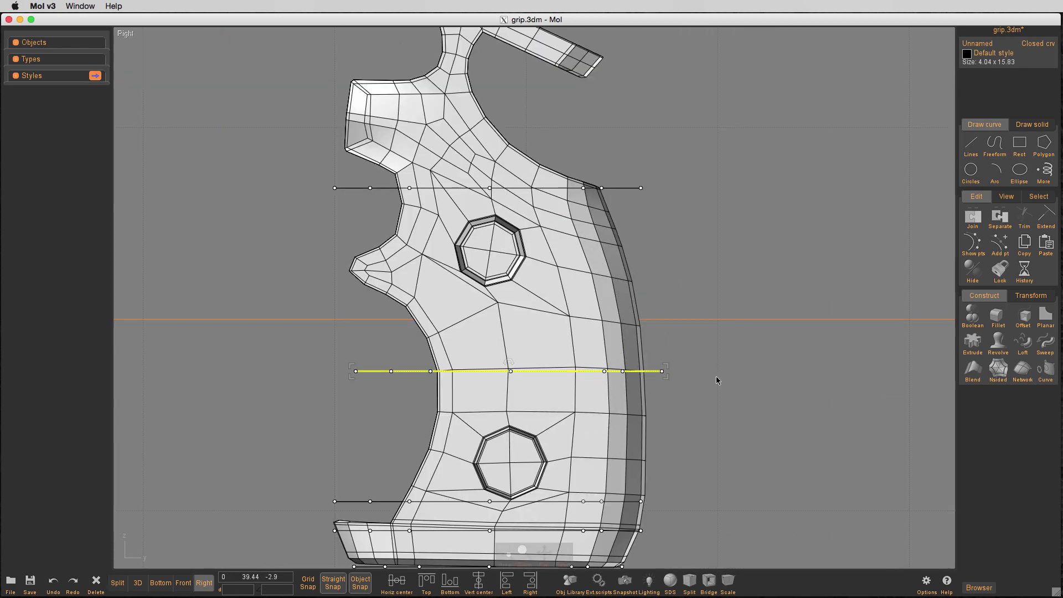
- Slide the mid-grip and upper profile curves forward so their rear ends meet the grip's back edge
{"action": "left_click_drag", "start_coordinate": [659, 370], "coordinate": [643, 370]}
{"action": "left_click_drag", "start_coordinate": [639, 187], "coordinate": [599, 187]}
{"action": "left_click", "coordinate": [797, 255]}
{"action": "scroll", "coordinate": [803, 255], "scroll_direction": "down", "scroll_amount": 2}
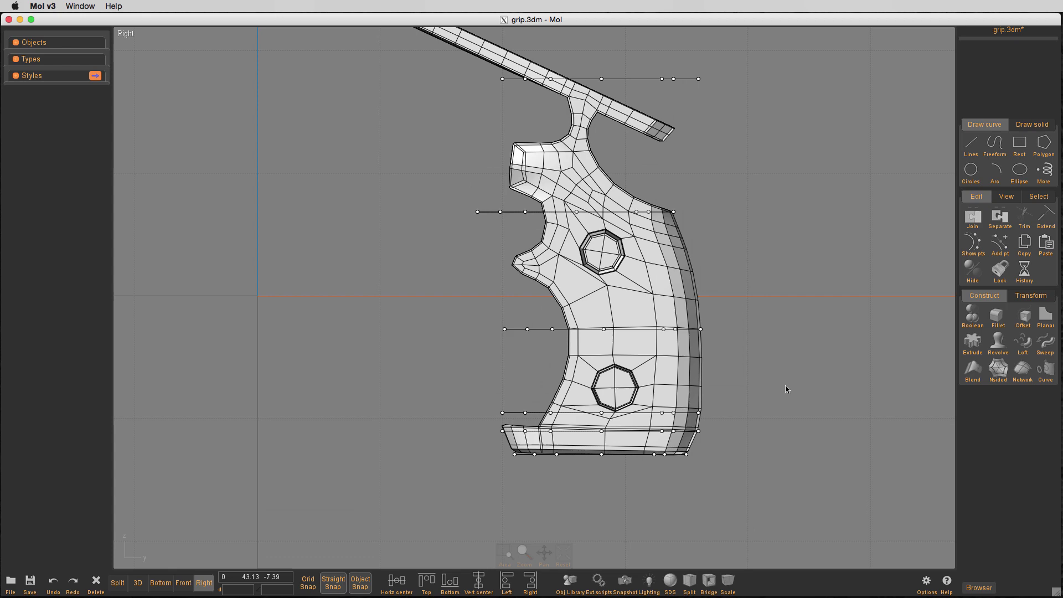
- Delete the profile curve just above the base rim and the one crossing the tilted rail
{"action": "left_click", "coordinate": [681, 412]}
{"action": "key", "text": "Delete"}
{"action": "scroll", "coordinate": [739, 205], "scroll_direction": "down", "scroll_amount": 2}
{"action": "middle_click_drag", "start_coordinate": [738, 205], "coordinate": [757, 259]}
{"action": "left_click", "coordinate": [713, 158]}
{"action": "key", "text": "Delete"}
- Copy the profile curve at the grip's upper shoulder straight up to a level above the rail's rear half
{"action": "left_click_drag", "start_coordinate": [575, 264], "coordinate": [574, 231]}
{"action": "key", "text": "ctrl+z"}
{"action": "left_click", "coordinate": [637, 264]}
{"action": "left_click_drag", "start_coordinate": [637, 264], "coordinate": [629, 92], "text": "ctrl"}
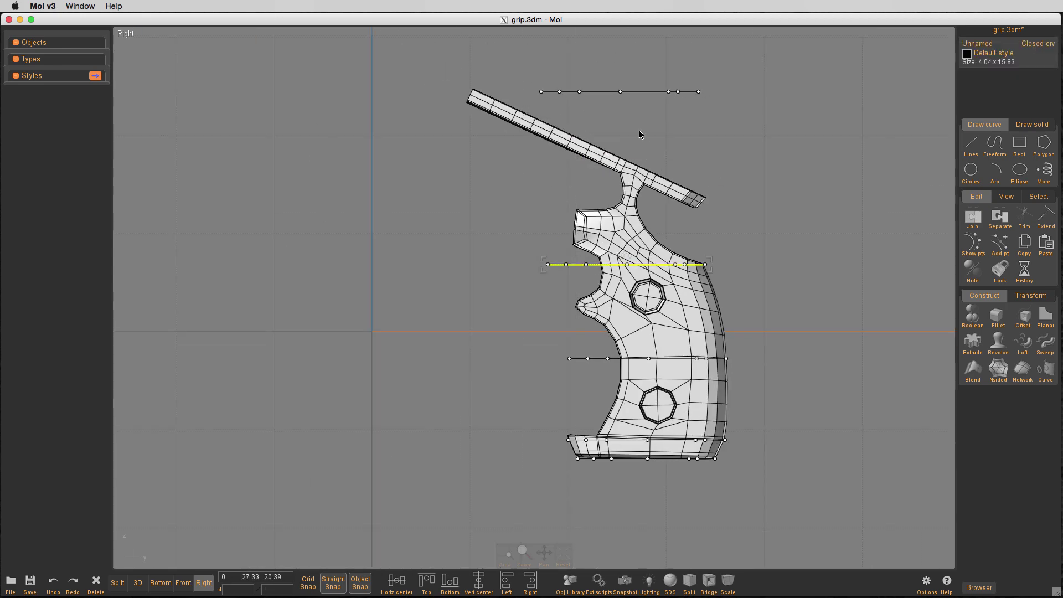
- Copy the upper-shoulder curve slightly upward and slide the copy forward to follow the grip's back edge
{"action": "left_click", "coordinate": [839, 281]}
{"action": "left_click_drag", "start_coordinate": [554, 264], "coordinate": [555, 253], "text": "ctrl"}
{"action": "scroll", "coordinate": [730, 240], "scroll_direction": "up", "scroll_amount": 4}
{"action": "left_click", "coordinate": [716, 252]}
{"action": "left_click_drag", "start_coordinate": [665, 272], "coordinate": [655, 273]}
{"action": "scroll", "coordinate": [720, 269], "scroll_direction": "down", "scroll_amount": 4}
- Loft all the profile curves into a capped solid with the Loose loft style
{"action": "left_click", "coordinate": [851, 462]}
{"action": "left_click", "coordinate": [31, 59]}
{"action": "left_click", "coordinate": [31, 73]}
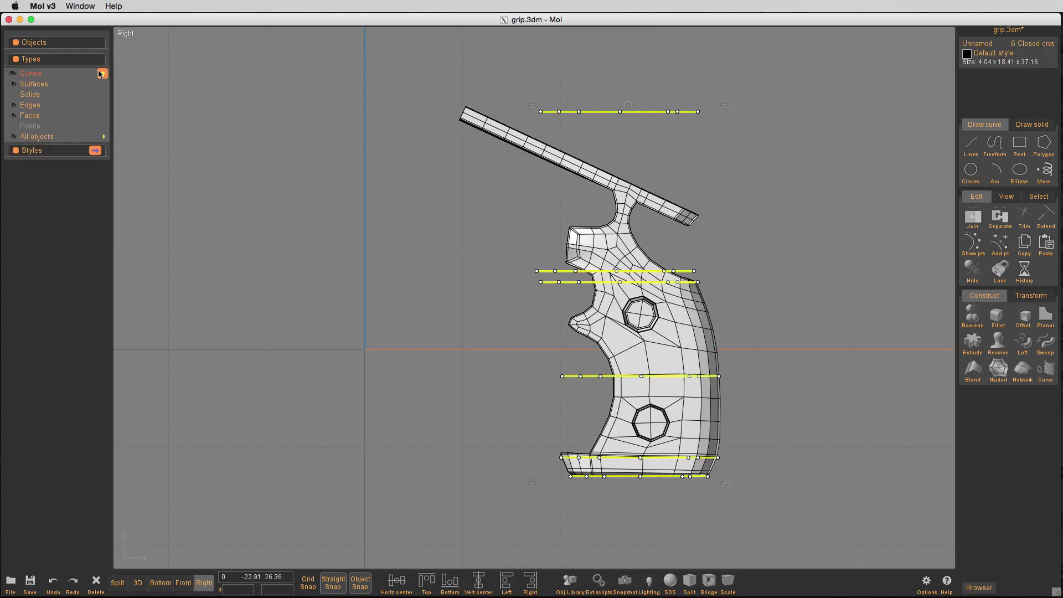
{"action": "left_click", "coordinate": [1022, 343]}
{"action": "left_click", "coordinate": [1031, 57]}
{"action": "left_click", "coordinate": [1014, 72]}
{"action": "left_click", "coordinate": [138, 582]}
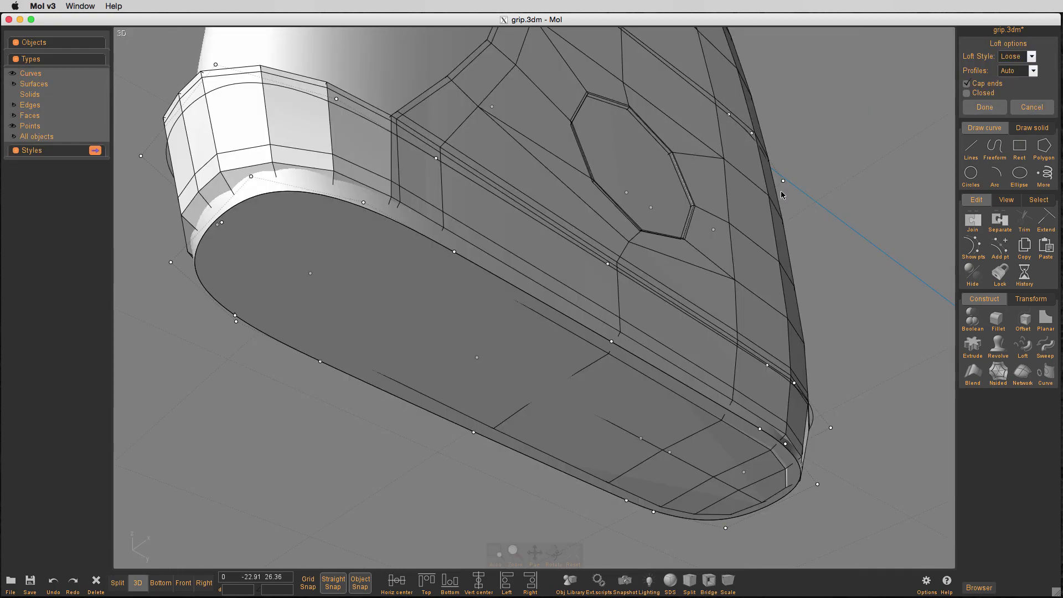
{"action": "scroll", "coordinate": [783, 194], "scroll_direction": "down", "scroll_amount": 5}
{"action": "right_click_drag", "start_coordinate": [783, 194], "coordinate": [748, 263]}
{"action": "left_click", "coordinate": [984, 108]}
- Inspect the trial loft around the low-poly grip and delete the lofted solid
{"action": "right_click_drag", "start_coordinate": [832, 184], "coordinate": [782, 173]}
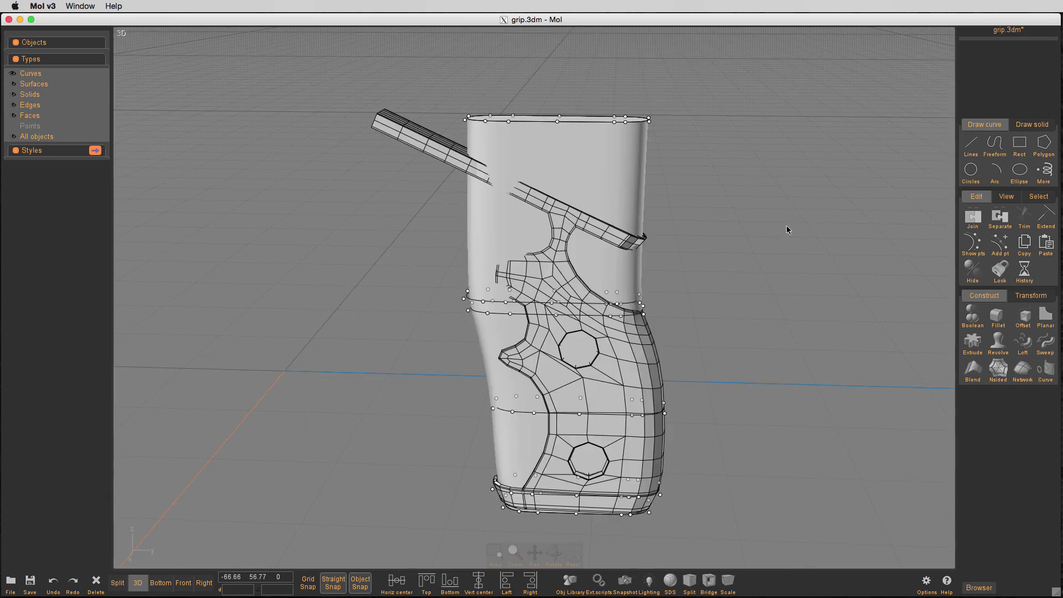
{"action": "right_click_drag", "start_coordinate": [766, 251], "coordinate": [786, 259]}
{"action": "left_click", "coordinate": [590, 155]}
{"action": "left_click", "coordinate": [686, 175]}
{"action": "mouse_move", "coordinate": [686, 174]}
{"action": "right_mouse_down"}
{"action": "mouse_move", "coordinate": [715, 222]}
{"action": "mouse_move", "coordinate": [692, 188]}
{"action": "right_mouse_up"}
{"action": "left_click", "coordinate": [601, 124]}
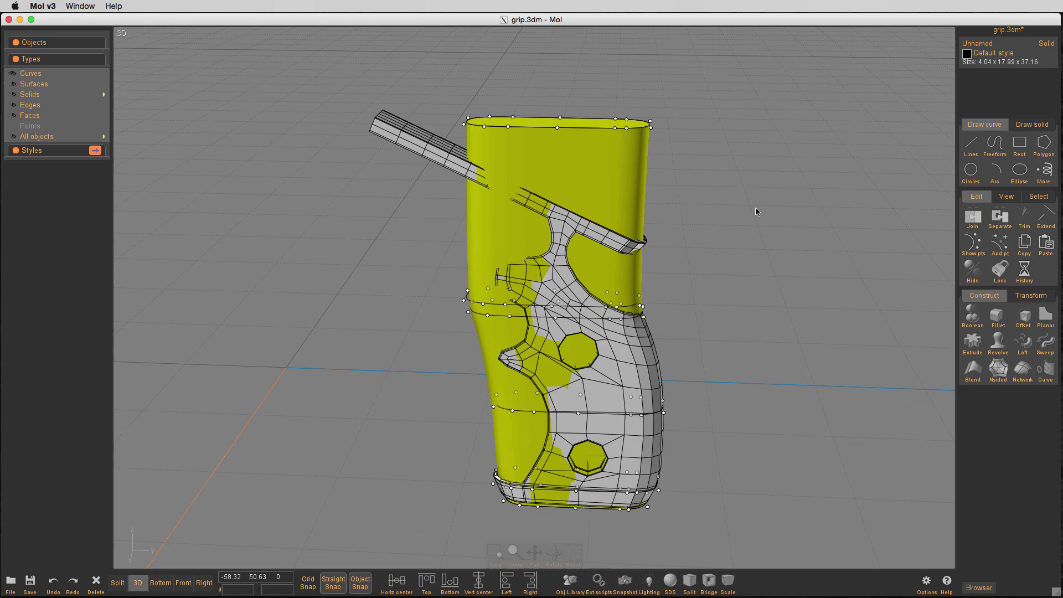
{"action": "key", "text": "Delete"}
- Copy the higher shoulder curve up to the top of the grip's front block, shift it forward, and place another copy just above it
{"action": "key", "text": "F8"}
{"action": "left_click", "coordinate": [652, 272]}
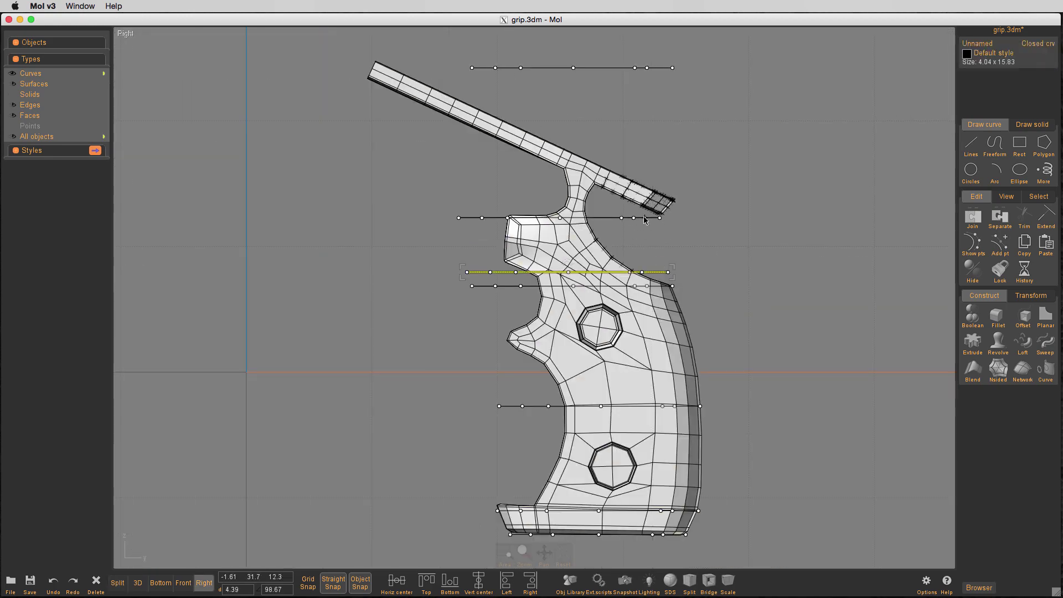
{"action": "left_click", "coordinate": [662, 227]}
{"action": "left_click_drag", "start_coordinate": [643, 217], "coordinate": [637, 217]}
{"action": "scroll", "coordinate": [678, 246], "scroll_direction": "up", "scroll_amount": 6}
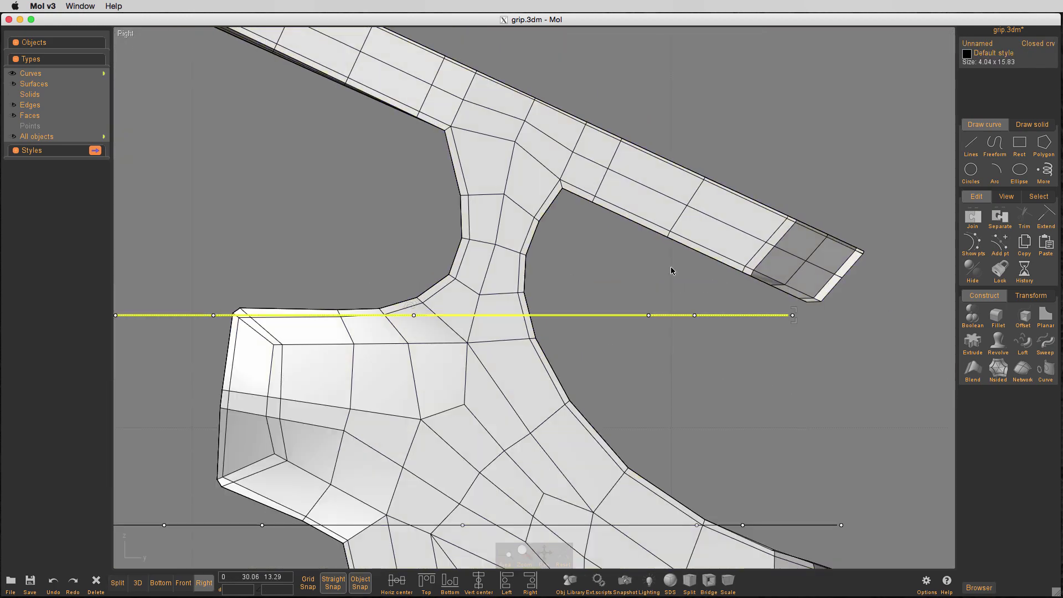
{"action": "left_click_drag", "start_coordinate": [685, 315], "coordinate": [685, 282]}
- Lower the topmost profile curve to the rail's rear end and rotate it to match the rail's slope
{"action": "scroll", "coordinate": [704, 289], "scroll_direction": "down", "scroll_amount": 5}
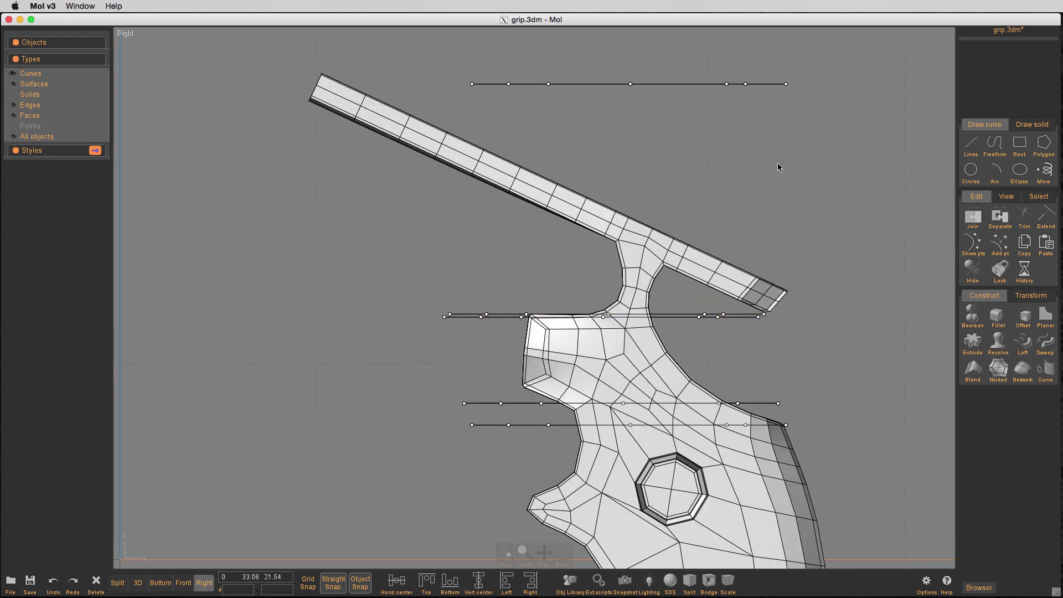
{"action": "left_click_drag", "start_coordinate": [767, 83], "coordinate": [770, 284]}
{"action": "key", "text": "r"}
{"action": "left_click", "coordinate": [789, 283]}
{"action": "left_click", "coordinate": [218, 283]}
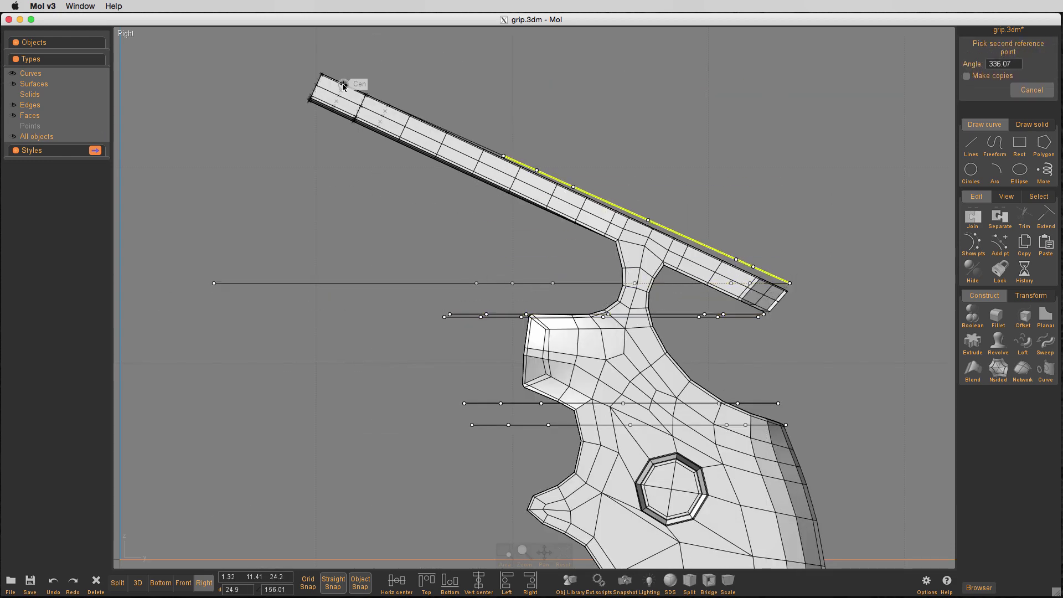
{"action": "left_click", "coordinate": [283, 44]}
- Move the tilted curve so its rear end sits on the rail's upper rear corner
{"action": "scroll", "coordinate": [814, 221], "scroll_direction": "up", "scroll_amount": 3}
{"action": "key", "text": "m"}
{"action": "left_click", "coordinate": [827, 203]}
{"action": "left_click", "coordinate": [824, 210]}
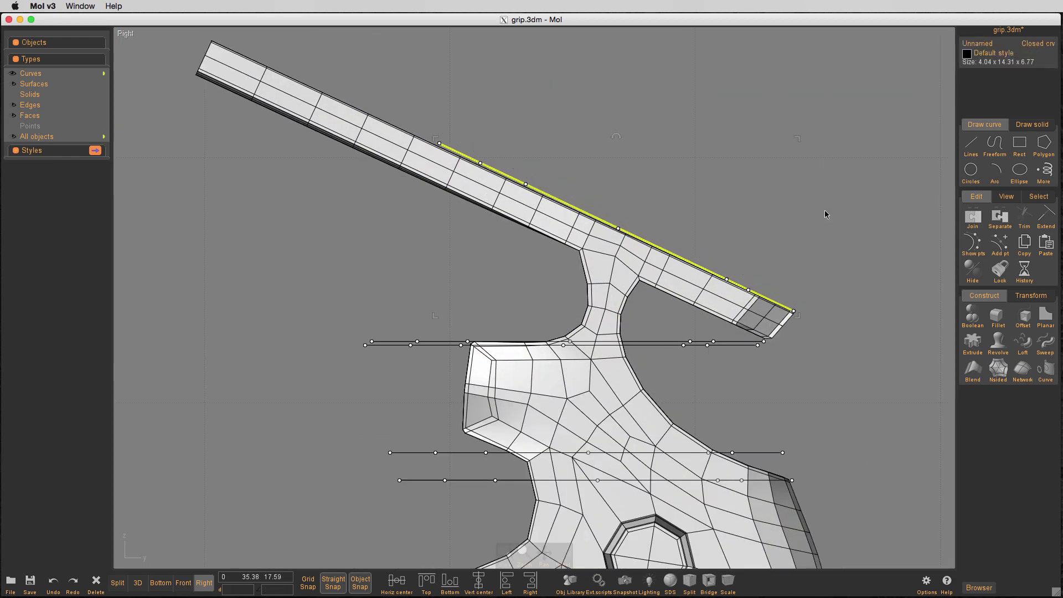
- Shift the lower of the two neck-level curves slightly down and forward
{"action": "scroll", "coordinate": [802, 221], "scroll_direction": "down", "scroll_amount": 3}
{"action": "left_click", "coordinate": [697, 269]}
{"action": "key", "text": "m"}
{"action": "left_click", "coordinate": [783, 287]}
{"action": "key", "text": "Escape"}
{"action": "key", "text": "m"}
{"action": "left_click", "coordinate": [845, 289]}
{"action": "left_click", "coordinate": [837, 301]}
{"action": "scroll", "coordinate": [835, 288], "scroll_direction": "down", "scroll_amount": 3}
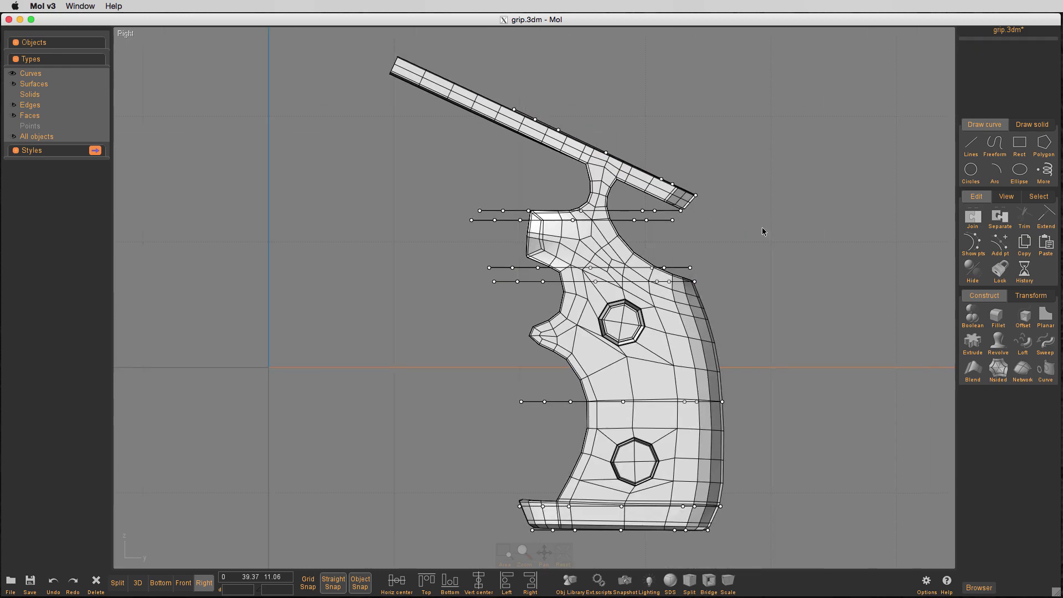
{"action": "left_click", "coordinate": [31, 73]}
{"action": "left_click", "coordinate": [117, 582]}
{"action": "left_click", "coordinate": [1023, 345]}
{"action": "left_click", "coordinate": [138, 583]}
{"action": "right_click_drag", "start_coordinate": [884, 108], "coordinate": [692, 127]}
{"action": "left_click", "coordinate": [1030, 105]}
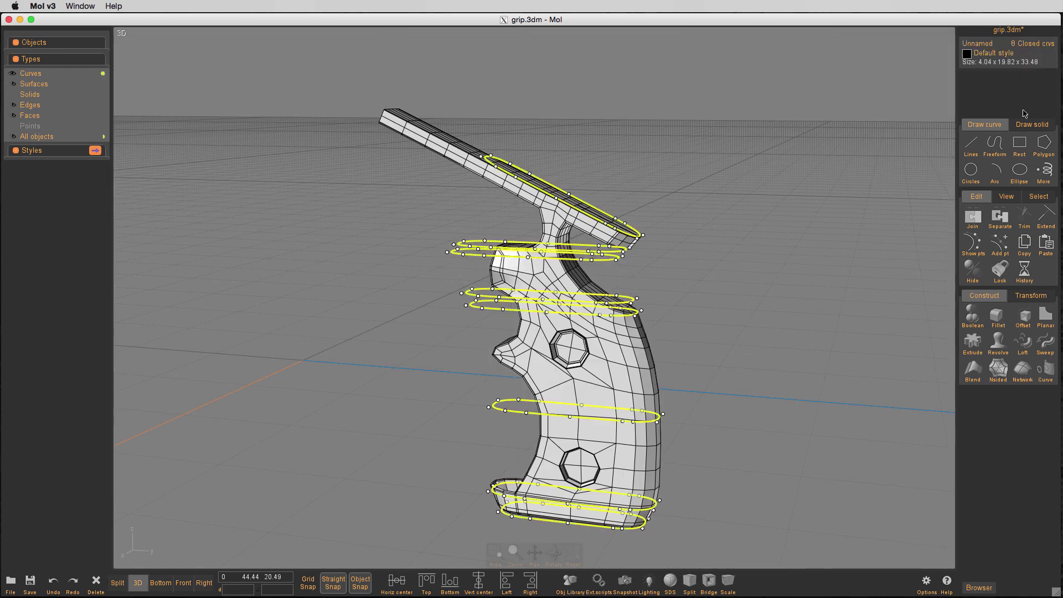
- Move the front-end control points of the tilted rail curve along the rail towards its front end
{"action": "left_click", "coordinate": [117, 583]}
{"action": "middle_click_drag", "start_coordinate": [640, 176], "coordinate": [618, 200]}
{"action": "left_click", "coordinate": [547, 306]}
{"action": "scroll", "coordinate": [512, 109], "scroll_direction": "up", "scroll_amount": 6}
{"action": "key", "text": "Escape"}
{"action": "left_click_drag", "start_coordinate": [530, 118], "coordinate": [634, 191]}
{"action": "scroll", "coordinate": [584, 112], "scroll_direction": "down", "scroll_amount": 3}
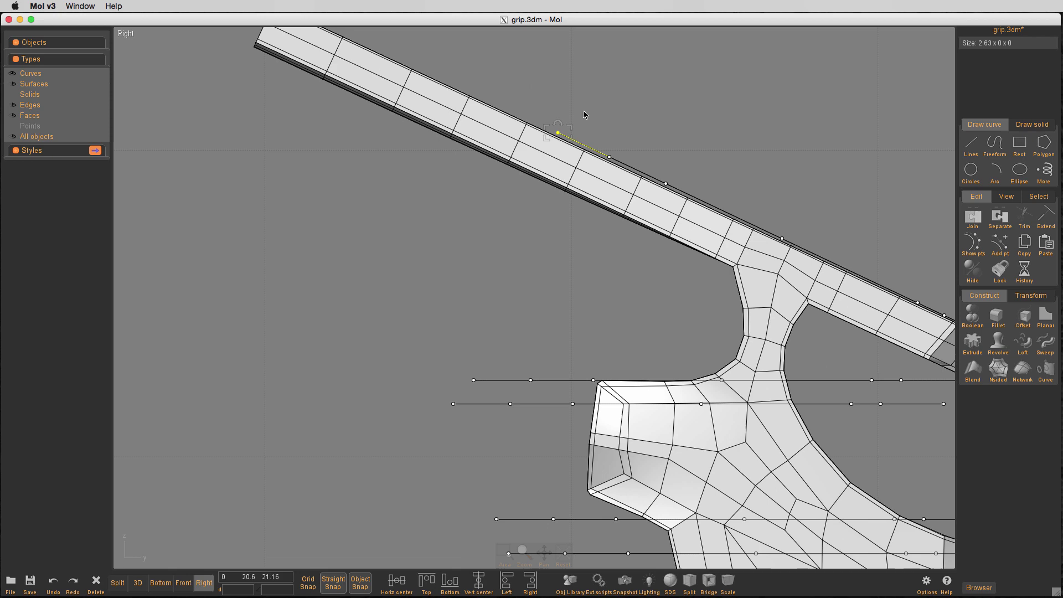
{"action": "middle_click_drag", "start_coordinate": [598, 113], "coordinate": [688, 171]}
{"action": "key", "text": "m"}
{"action": "scroll", "coordinate": [864, 293], "scroll_direction": "up", "scroll_amount": 1}
{"action": "middle_click_drag", "start_coordinate": [834, 267], "coordinate": [875, 323]}
{"action": "scroll", "coordinate": [889, 338], "scroll_direction": "up", "scroll_amount": 1}
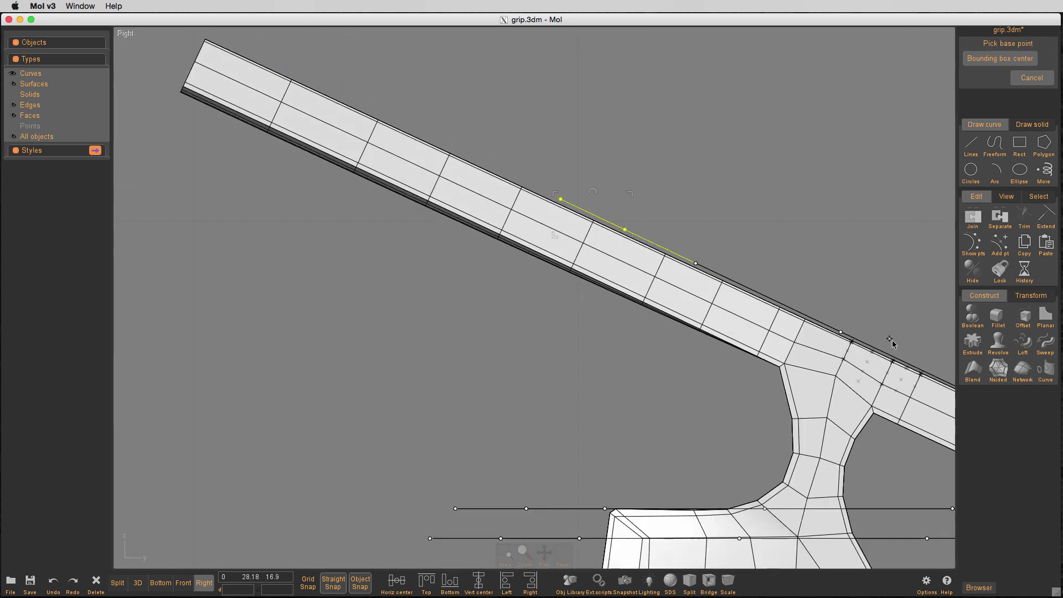
{"action": "left_click", "coordinate": [734, 281]}
{"action": "middle_click_drag", "start_coordinate": [705, 222], "coordinate": [815, 326]}
{"action": "key", "text": "m"}
{"action": "left_click", "coordinate": [676, 306]}
{"action": "left_click", "coordinate": [560, 250]}
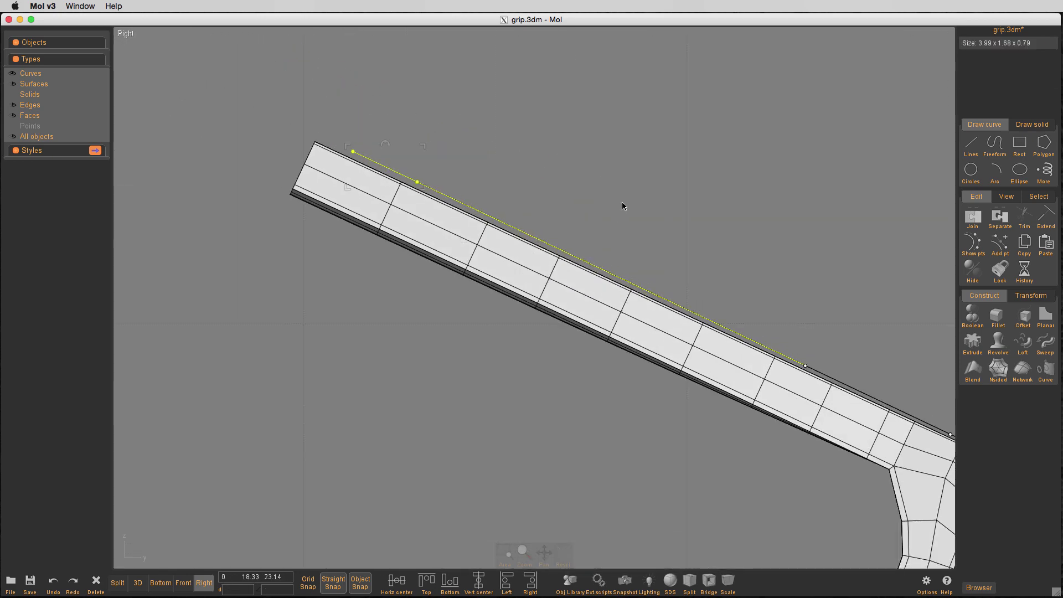
- Extend the rail curve's front control points further along the slope, past the rail's front end
{"action": "key", "text": "m"}
{"action": "left_click", "coordinate": [648, 291]}
{"action": "left_click", "coordinate": [552, 247]}
{"action": "key", "text": "Escape"}
{"action": "scroll", "coordinate": [584, 212], "scroll_direction": "down", "scroll_amount": 2}
{"action": "key", "text": "space"}
{"action": "right_click_drag", "start_coordinate": [672, 173], "coordinate": [815, 132]}
{"action": "key", "text": "space"}
- Copy the rail curve straight down to the rail's lower edge and delete the higher neck-level profile curve
{"action": "middle_click_drag", "start_coordinate": [823, 369], "coordinate": [705, 324]}
{"action": "left_click", "coordinate": [529, 230]}
{"action": "left_click_drag", "start_coordinate": [529, 229], "coordinate": [528, 273], "text": "ctrl"}
{"action": "left_click", "coordinate": [642, 147]}
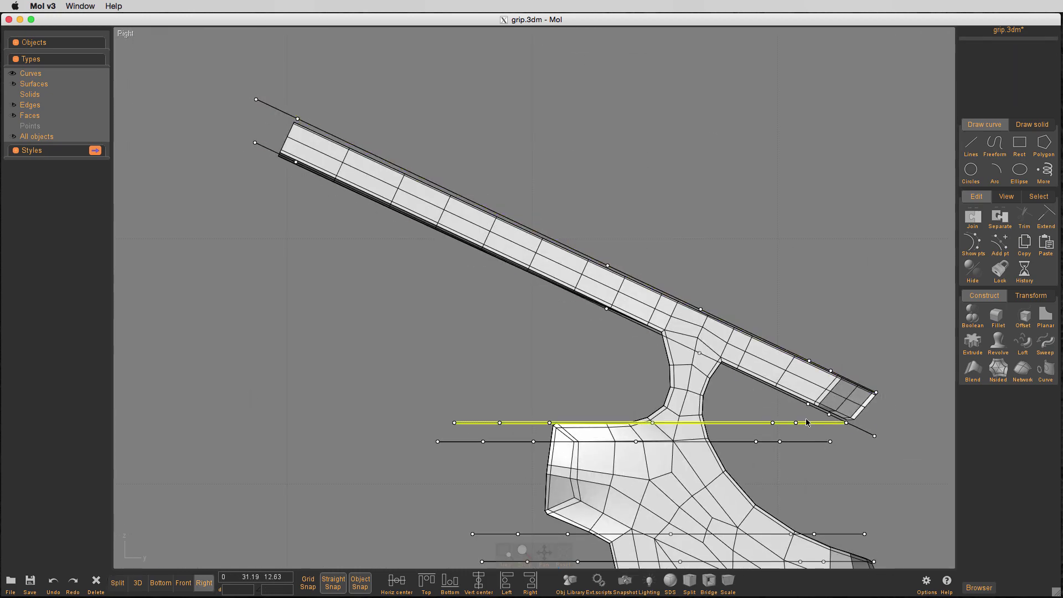
{"action": "left_click", "coordinate": [807, 422]}
{"action": "key", "text": "Delete"}
- Move the lower rail curve along the slope so its rear end meets the rail's lower rear corner
{"action": "left_click", "coordinate": [855, 427]}
{"action": "key", "text": "m"}
{"action": "left_click", "coordinate": [917, 484]}
{"action": "left_click", "coordinate": [892, 472]}
{"action": "key", "text": "Escape"}
{"action": "scroll", "coordinate": [916, 432], "scroll_direction": "down", "scroll_amount": 4}
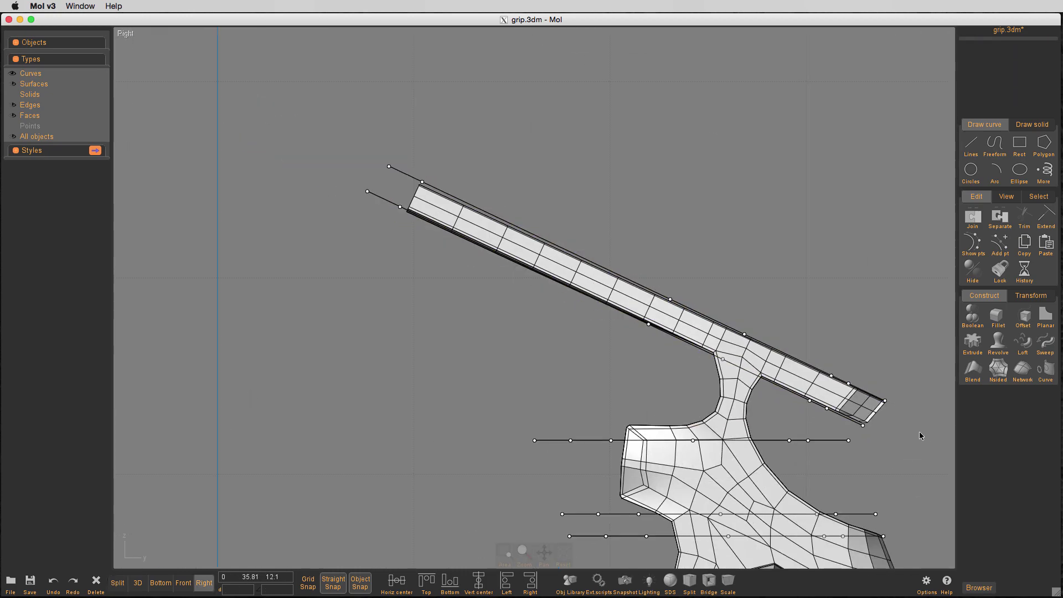
- Loft all the profile curves, from the base to the rail, into a capped solid with the Loose style
{"action": "left_click_drag", "start_coordinate": [373, 127], "coordinate": [824, 564]}
{"action": "left_click", "coordinate": [1022, 344]}
{"action": "key", "text": "space"}
{"action": "right_click_drag", "start_coordinate": [745, 64], "coordinate": [797, 111]}
{"action": "key", "text": "space"}
{"action": "scroll", "coordinate": [820, 268], "scroll_direction": "up", "scroll_amount": 4}
{"action": "key", "text": "space"}
{"action": "key", "text": "space"}
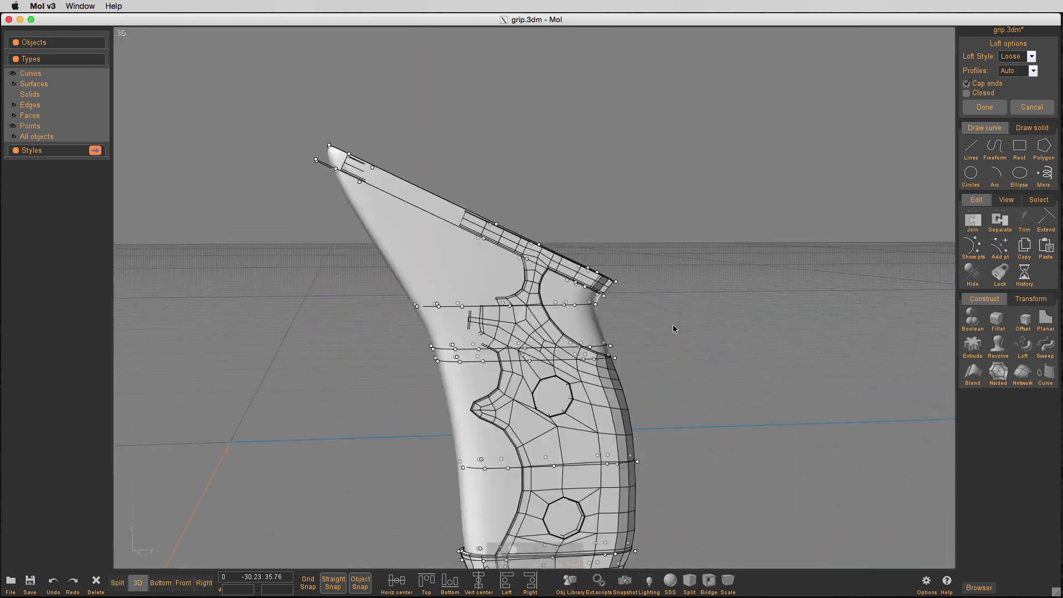
{"action": "scroll", "coordinate": [873, 189], "scroll_direction": "up", "scroll_amount": 4}
{"action": "right_click_drag", "start_coordinate": [874, 187], "coordinate": [825, 194]}
{"action": "right_click", "coordinate": [840, 179]}
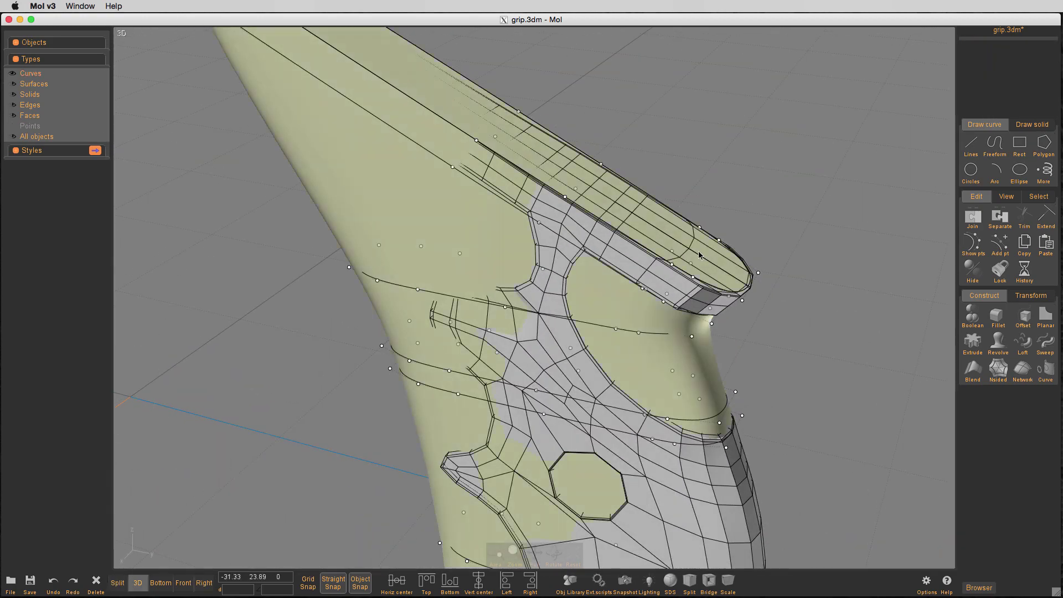
- Shift the rear-end control points of the upper rail curve slightly along the rail's slope
{"action": "left_click", "coordinate": [742, 300]}
{"action": "right_click_drag", "start_coordinate": [830, 133], "coordinate": [840, 161]}
{"action": "key", "text": "m"}
{"action": "left_click", "coordinate": [454, 91]}
{"action": "key", "text": "Escape"}
{"action": "key", "text": "m"}
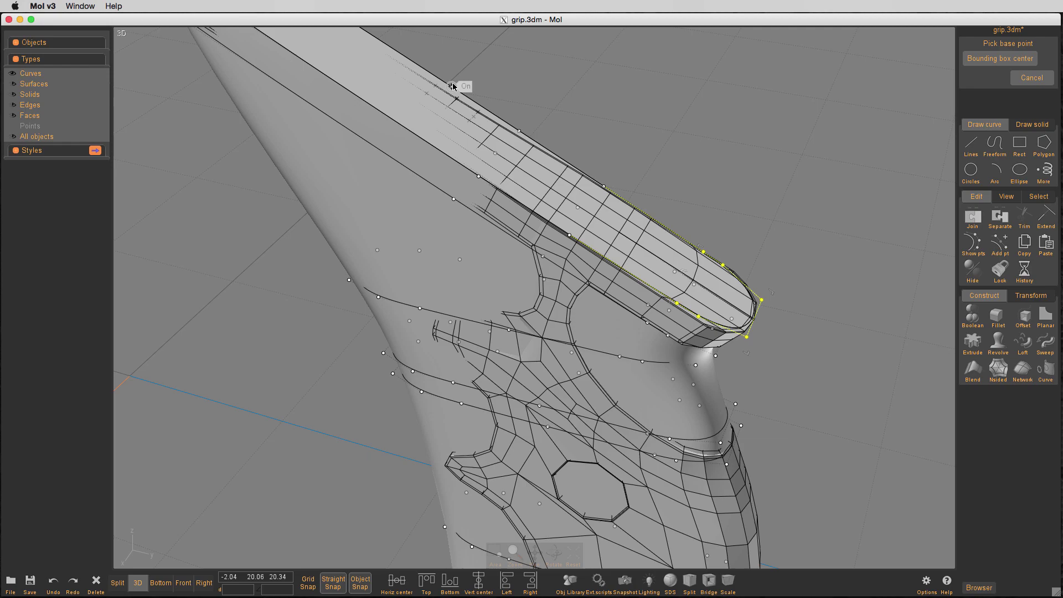
{"action": "scroll", "coordinate": [454, 89], "scroll_direction": "up", "scroll_amount": 2}
{"action": "left_click", "coordinate": [460, 93]}
{"action": "left_click", "coordinate": [461, 94]}
{"action": "key", "text": "Escape"}
- Shift the rear-end control points of the lower rail curve slightly along the rail's slope
{"action": "right_click_drag", "start_coordinate": [775, 443], "coordinate": [719, 332]}
{"action": "left_click", "coordinate": [620, 313]}
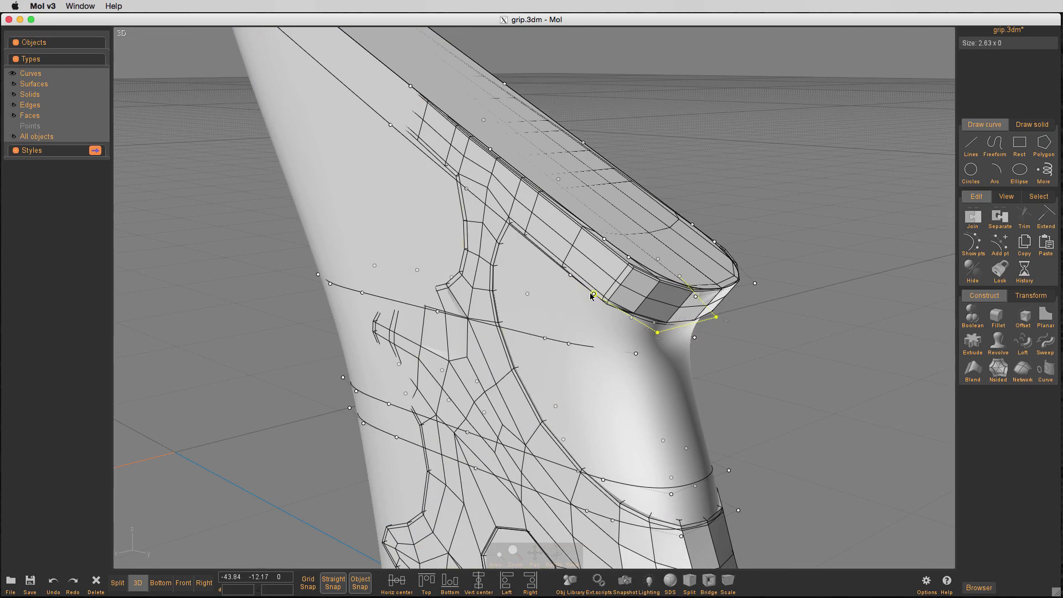
{"action": "left_click", "coordinate": [592, 294]}
{"action": "right_click_drag", "start_coordinate": [592, 294], "coordinate": [705, 351]}
{"action": "key", "text": "m"}
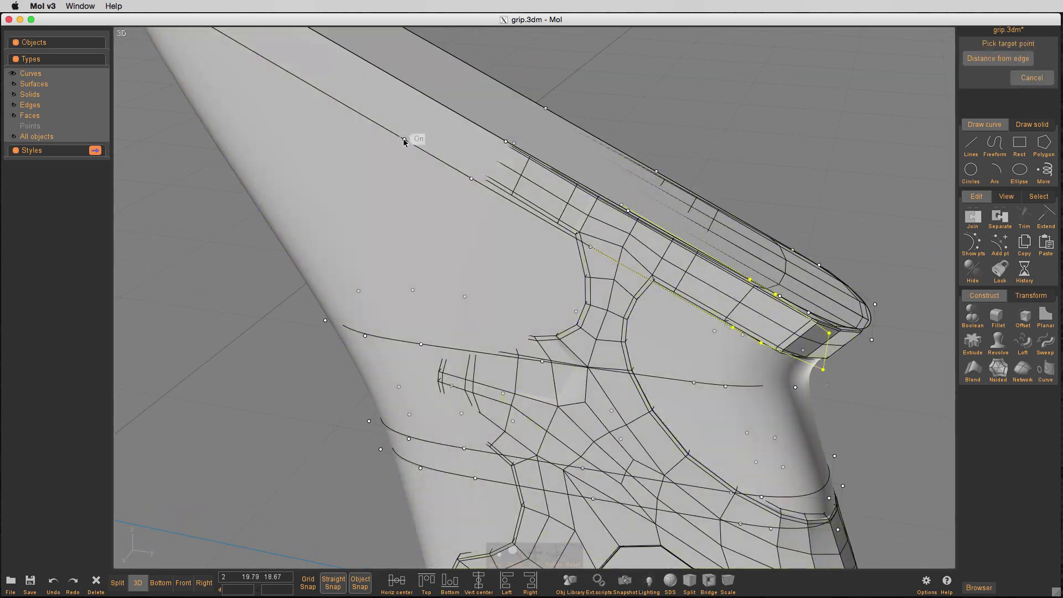
{"action": "left_click", "coordinate": [411, 144]}
{"action": "scroll", "coordinate": [807, 158], "scroll_direction": "down", "scroll_amount": 5}
- Nudge the rear control points of the base rim curve to fit the loft to the grip's lower back corner
{"action": "right_click_drag", "start_coordinate": [775, 387], "coordinate": [786, 493]}
{"action": "scroll", "coordinate": [726, 347], "scroll_direction": "up", "scroll_amount": 4}
{"action": "scroll", "coordinate": [786, 493], "scroll_direction": "up", "scroll_amount": 2}
{"action": "left_click", "coordinate": [570, 497]}
{"action": "left_click", "coordinate": [605, 416], "text": "shift"}
{"action": "right_click_drag", "start_coordinate": [620, 415], "coordinate": [692, 387]}
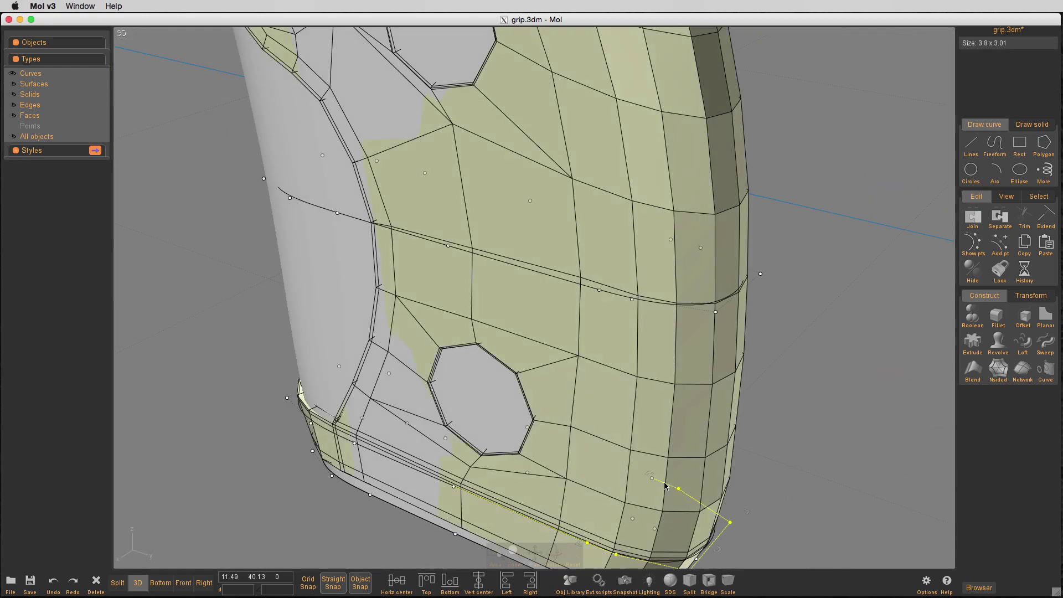
{"action": "scroll", "coordinate": [829, 340], "scroll_direction": "up", "scroll_amount": 4}
{"action": "right_click_drag", "start_coordinate": [829, 341], "coordinate": [856, 433]}
{"action": "key", "text": "m"}
{"action": "scroll", "coordinate": [582, 504], "scroll_direction": "up", "scroll_amount": 4}
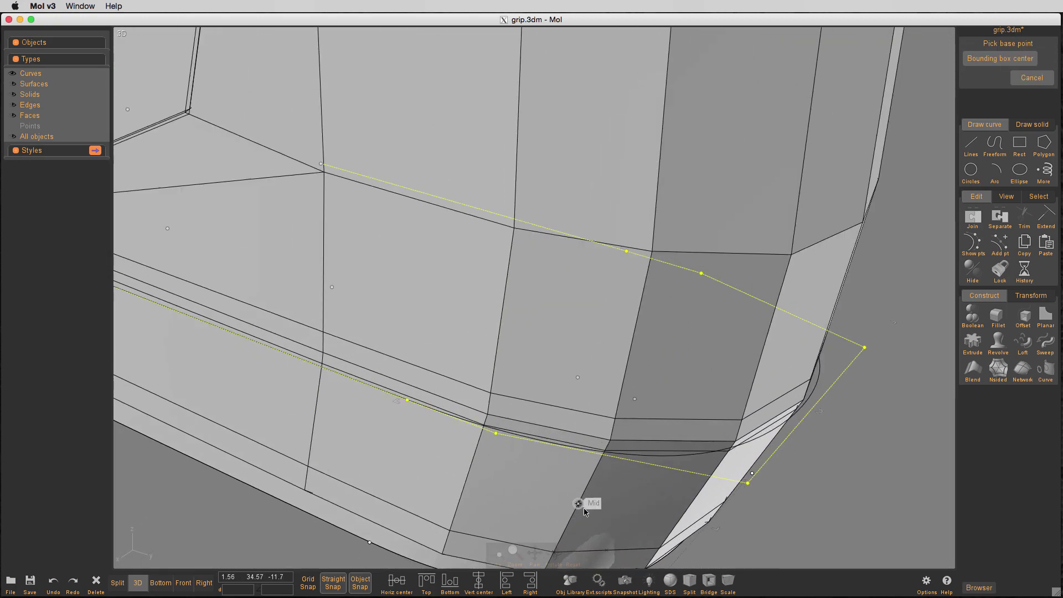
{"action": "left_click", "coordinate": [404, 395]}
{"action": "left_click", "coordinate": [415, 399]}
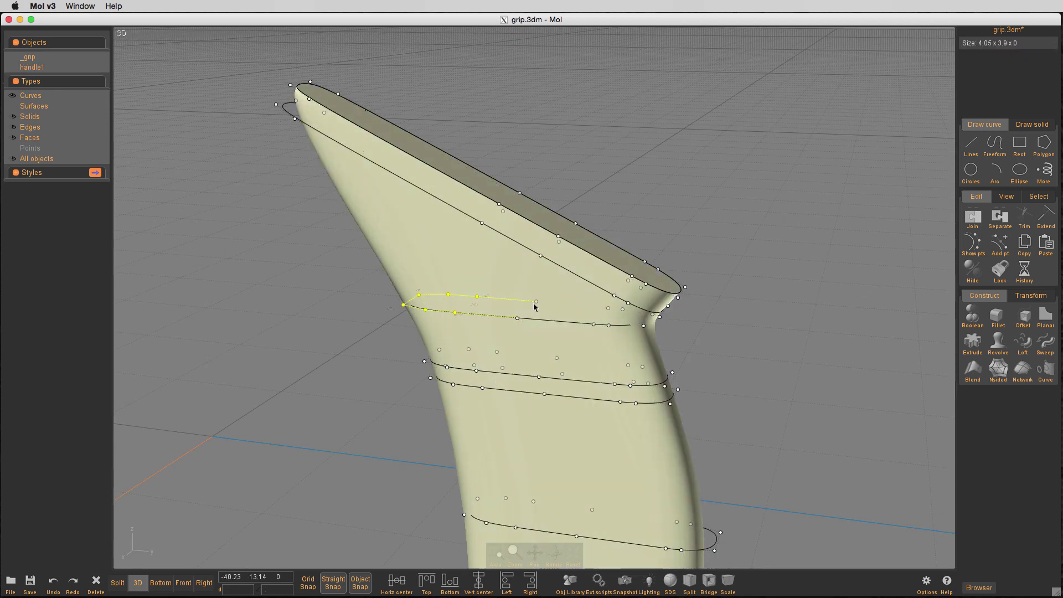
- Name the lofted grip and its profile curves "New Grip" and hide them
{"action": "left_click", "coordinate": [550, 327]}
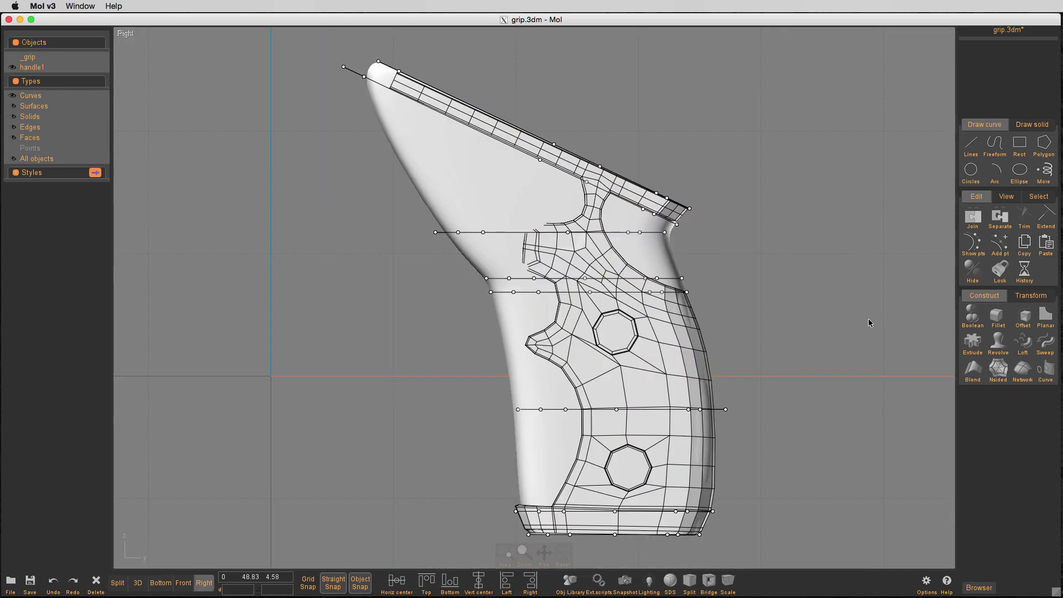
{"action": "left_click", "coordinate": [990, 44]}
{"action": "type", "text": "New Grip"}
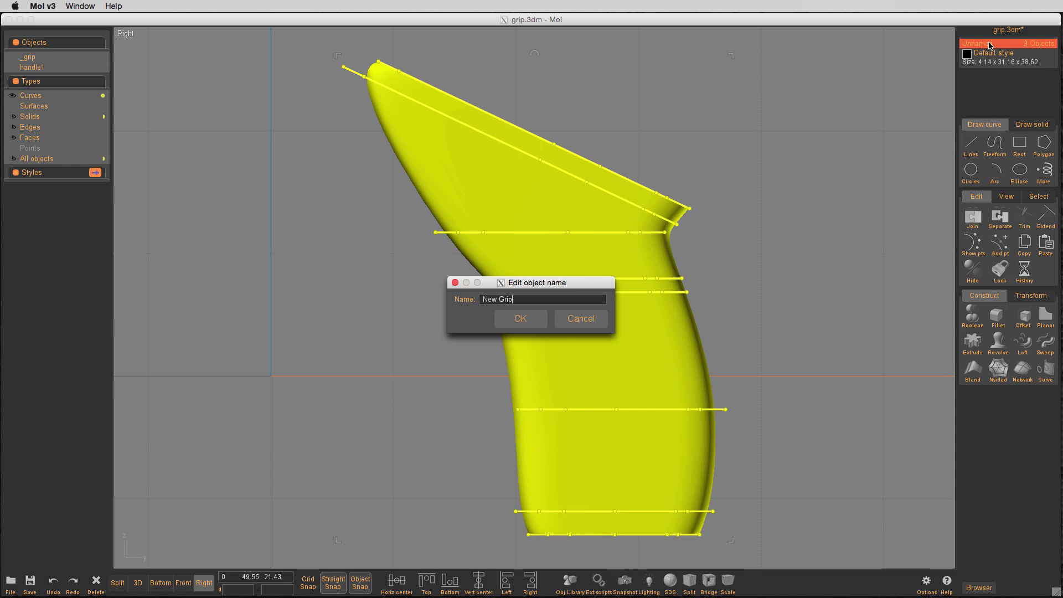
{"action": "key", "text": "Return"}
{"action": "left_click", "coordinate": [12, 78]}
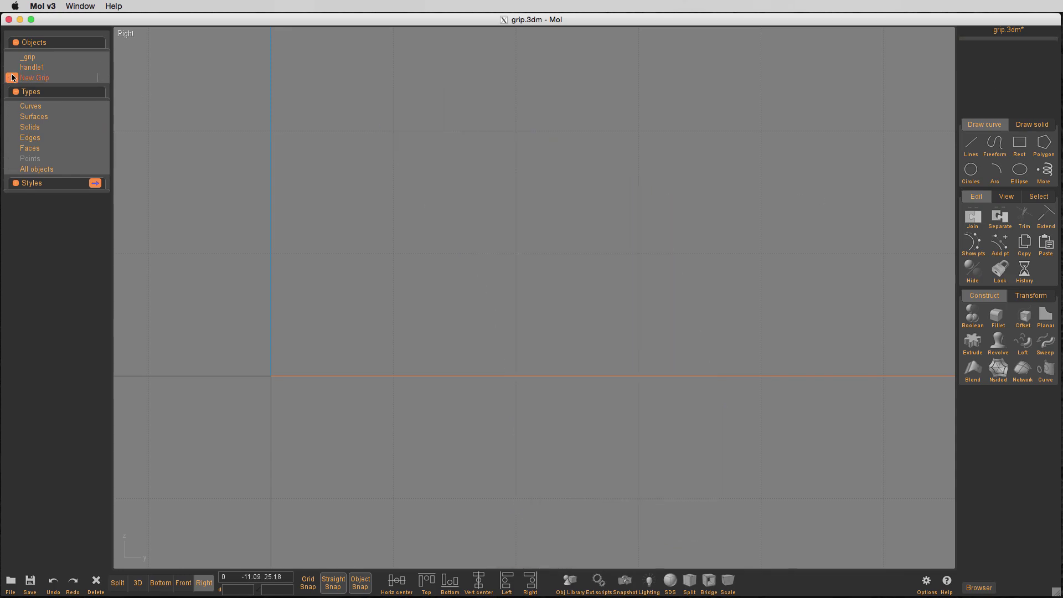
- Bring the complete low-poly grip into the scene, name its parts "grip together", and view them in 3D from the side
{"action": "left_click", "coordinate": [10, 582]}
{"action": "left_click", "coordinate": [63, 539]}
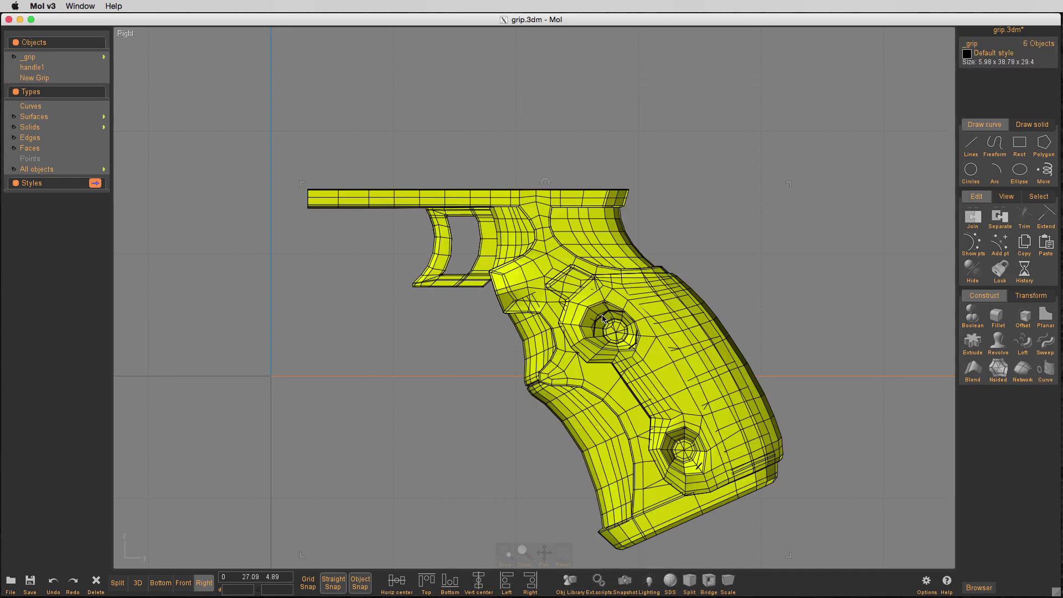
{"action": "left_click", "coordinate": [990, 44]}
{"action": "type", "text": "grip together"}
{"action": "key", "text": "Return"}
{"action": "left_click", "coordinate": [138, 582]}
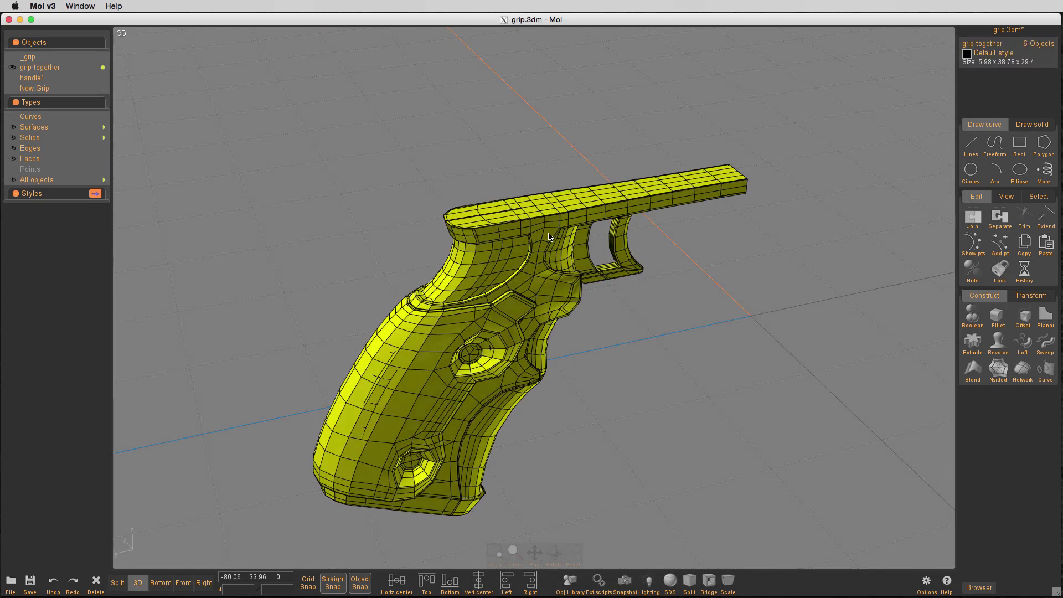
{"action": "right_click_drag", "start_coordinate": [548, 237], "coordinate": [800, 197]}
{"action": "left_click", "coordinate": [639, 140]}
{"action": "scroll", "coordinate": [638, 140], "scroll_direction": "up", "scroll_amount": 3}
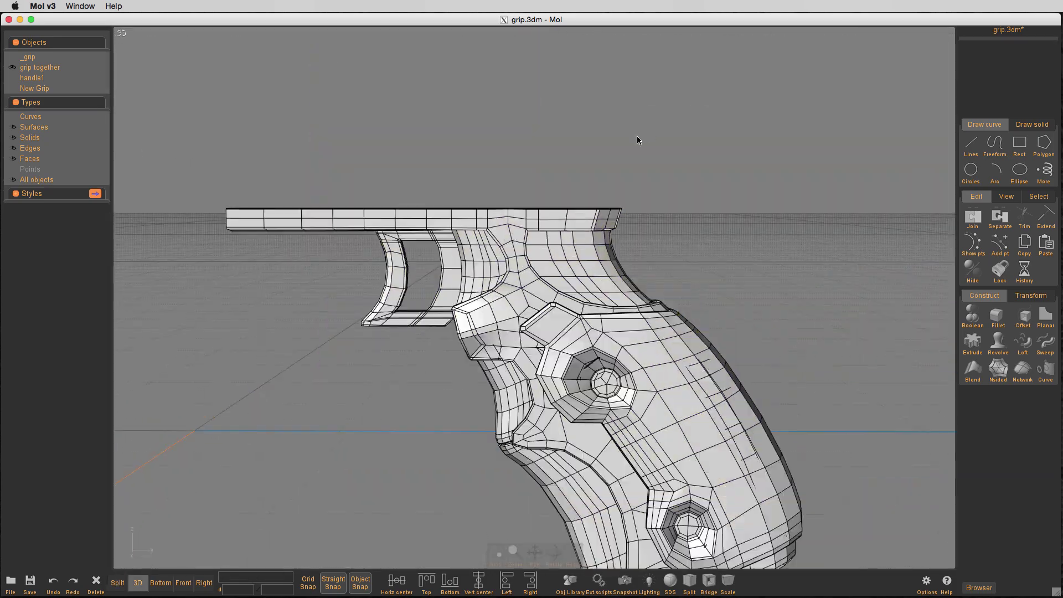
- Draw a closed polyline about 9.6 by 5 units around the rear recess below the rail, in the right view
{"action": "left_click", "coordinate": [117, 582]}
{"action": "left_click", "coordinate": [204, 583]}
{"action": "scroll", "coordinate": [609, 128], "scroll_direction": "up", "scroll_amount": 3}
{"action": "left_click", "coordinate": [970, 146]}
{"action": "scroll", "coordinate": [719, 299], "scroll_direction": "up", "scroll_amount": 3}
{"action": "left_click", "coordinate": [750, 276]}
{"action": "left_click", "coordinate": [425, 276]}
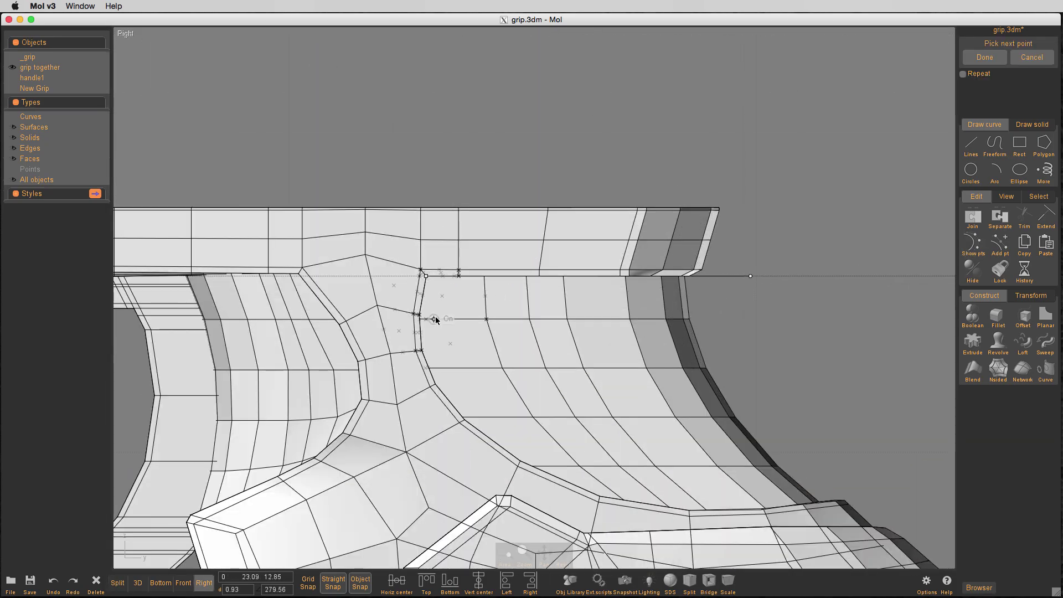
{"action": "left_click", "coordinate": [876, 496]}
{"action": "right_click_drag", "start_coordinate": [876, 496], "coordinate": [634, 466]}
{"action": "right_click_drag", "start_coordinate": [797, 266], "coordinate": [913, 223]}
{"action": "left_click", "coordinate": [624, 204]}
{"action": "left_click", "coordinate": [687, 313]}
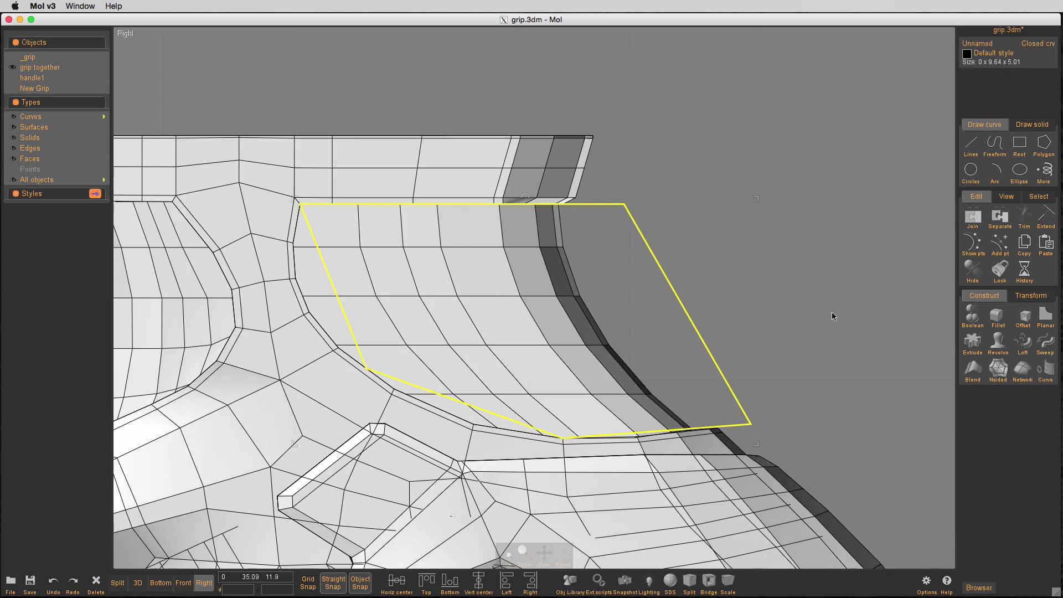
- Add a control point to the rear outline's front edge and move it onto the recess's curved edge
{"action": "left_click", "coordinate": [1000, 244]}
{"action": "left_click", "coordinate": [312, 236]}
{"action": "left_click", "coordinate": [687, 314]}
{"action": "key", "text": "space"}
{"action": "key", "text": "space"}
{"action": "left_click_drag", "start_coordinate": [312, 236], "coordinate": [295, 279]}
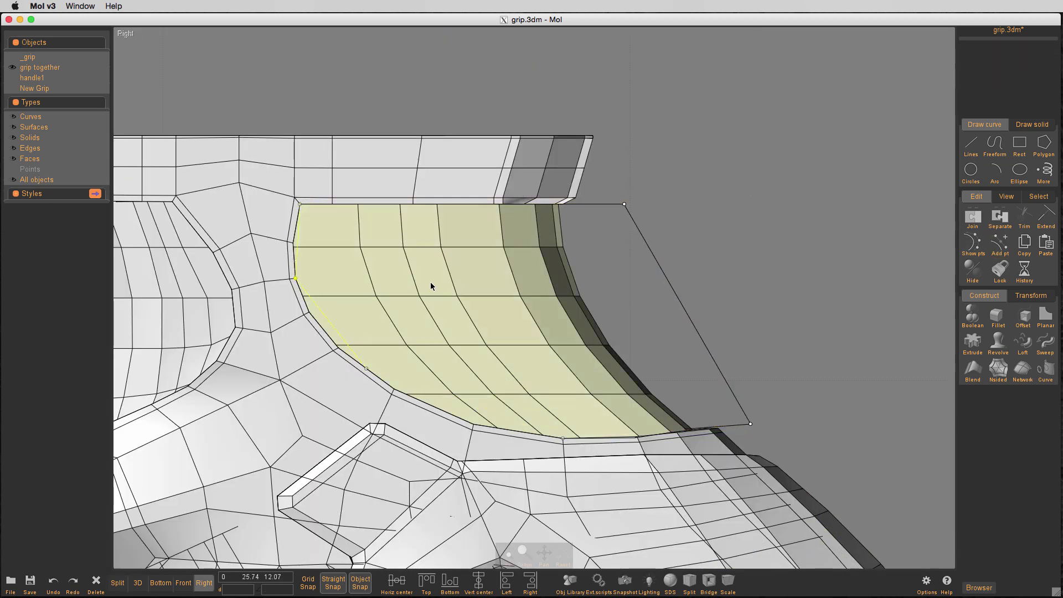
{"action": "left_click", "coordinate": [658, 265]}
- Add control points along the rear outline's lower edge and delete the old corner points so the edge becomes curved
{"action": "left_click", "coordinate": [999, 244]}
{"action": "left_click", "coordinate": [588, 437]}
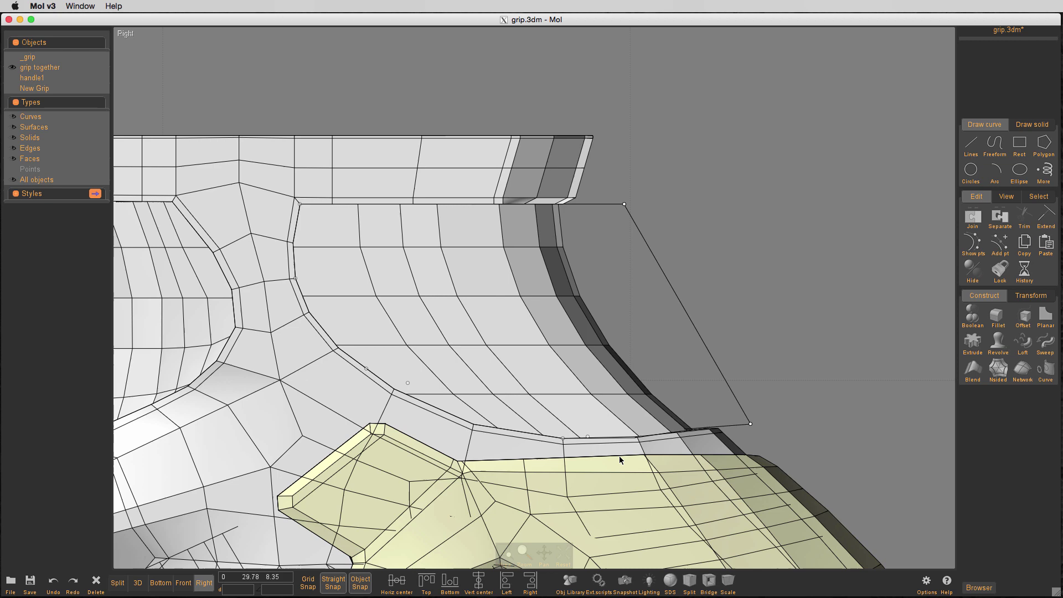
{"action": "left_click", "coordinate": [799, 340]}
{"action": "left_click", "coordinate": [728, 420]}
{"action": "left_click", "coordinate": [727, 421]}
{"action": "left_click", "coordinate": [405, 383]}
{"action": "left_click", "coordinate": [366, 369]}
{"action": "key", "text": "Delete"}
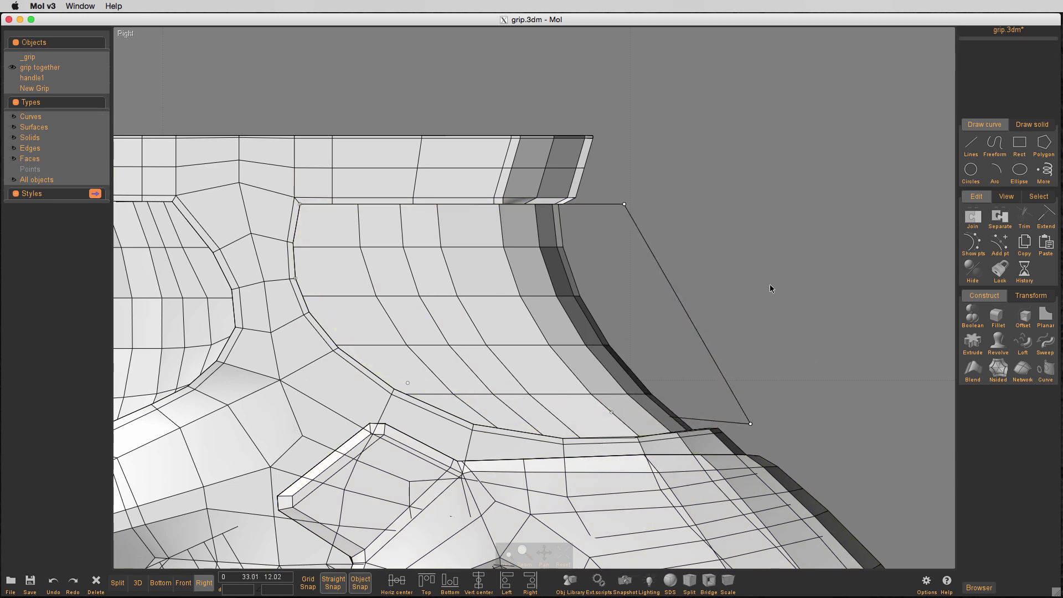
- Give the rear outline the Red style and move it out to the side of the grip
{"action": "left_click", "coordinate": [681, 303]}
{"action": "key", "text": "F5"}
{"action": "key", "text": "m"}
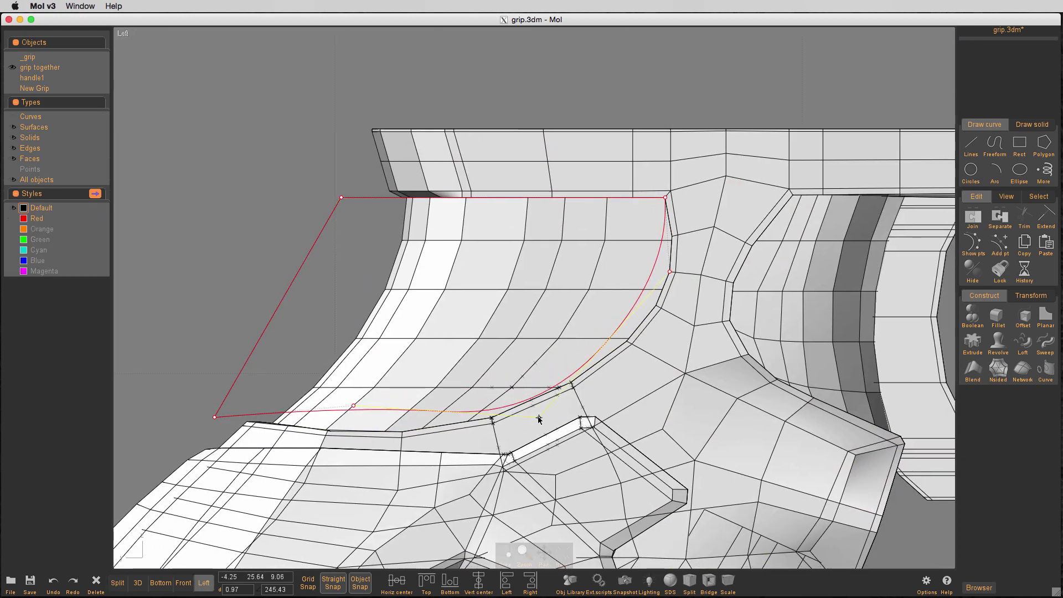
- Fit the rear outline's control points to the curved recess edge of the mesh in the left view
{"action": "left_click", "coordinate": [329, 431]}
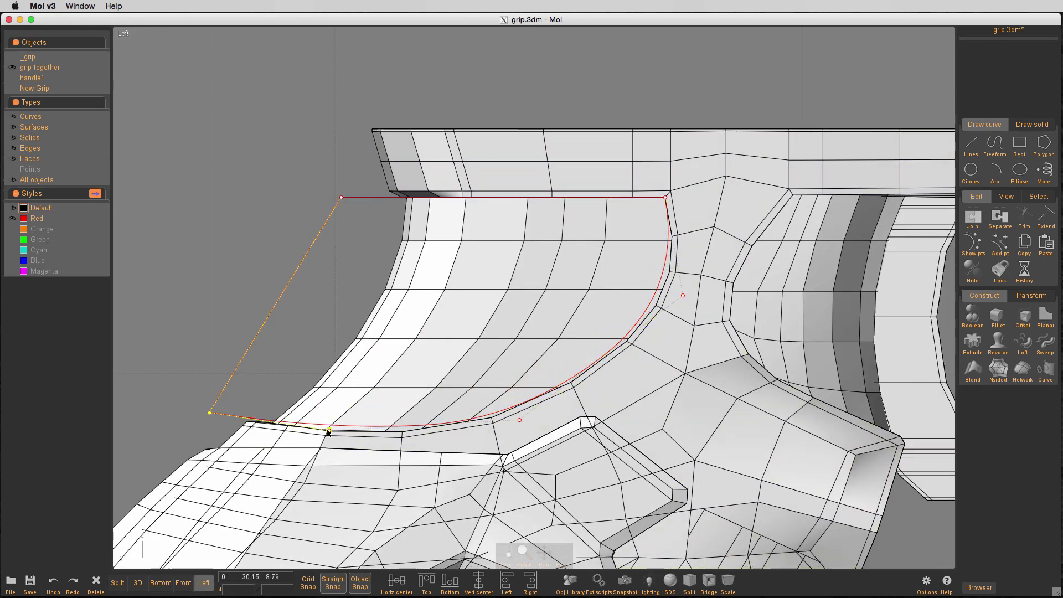
{"action": "left_click_drag", "start_coordinate": [687, 303], "coordinate": [689, 298]}
{"action": "scroll", "coordinate": [261, 225], "scroll_direction": "down", "scroll_amount": 3}
{"action": "middle_click_drag", "start_coordinate": [261, 225], "coordinate": [360, 207]}
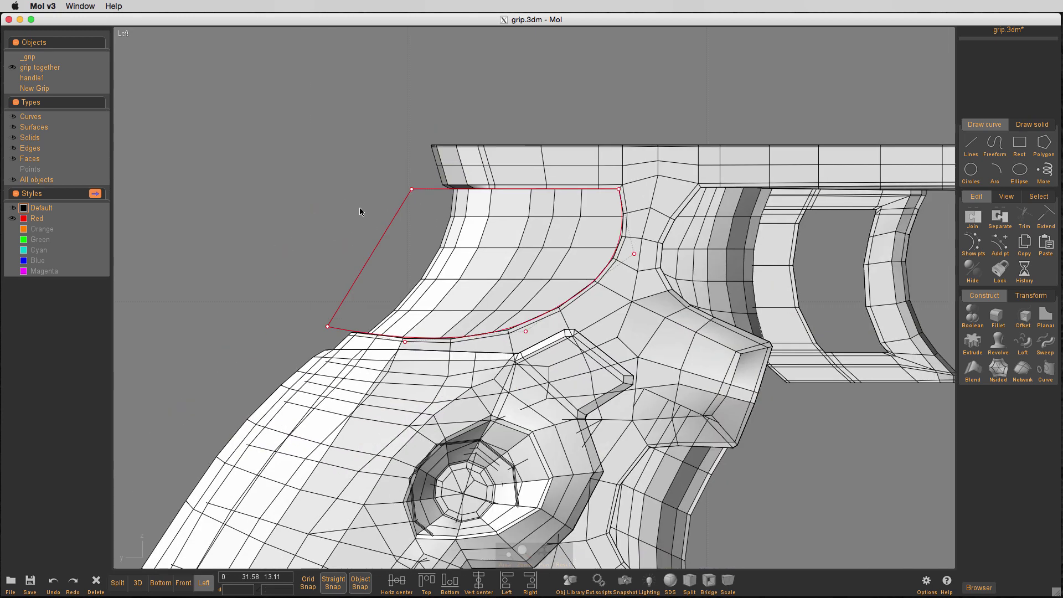
- Draw a closed red polyline about 10.4 by 7.1 units around the trigger recess and the trigger guard opening
{"action": "scroll", "coordinate": [636, 141], "scroll_direction": "up", "scroll_amount": 2}
{"action": "scroll", "coordinate": [636, 142], "scroll_direction": "down", "scroll_amount": 3}
{"action": "middle_click_drag", "start_coordinate": [824, 493], "coordinate": [742, 415]}
{"action": "right_click_drag", "start_coordinate": [742, 417], "coordinate": [588, 453]}
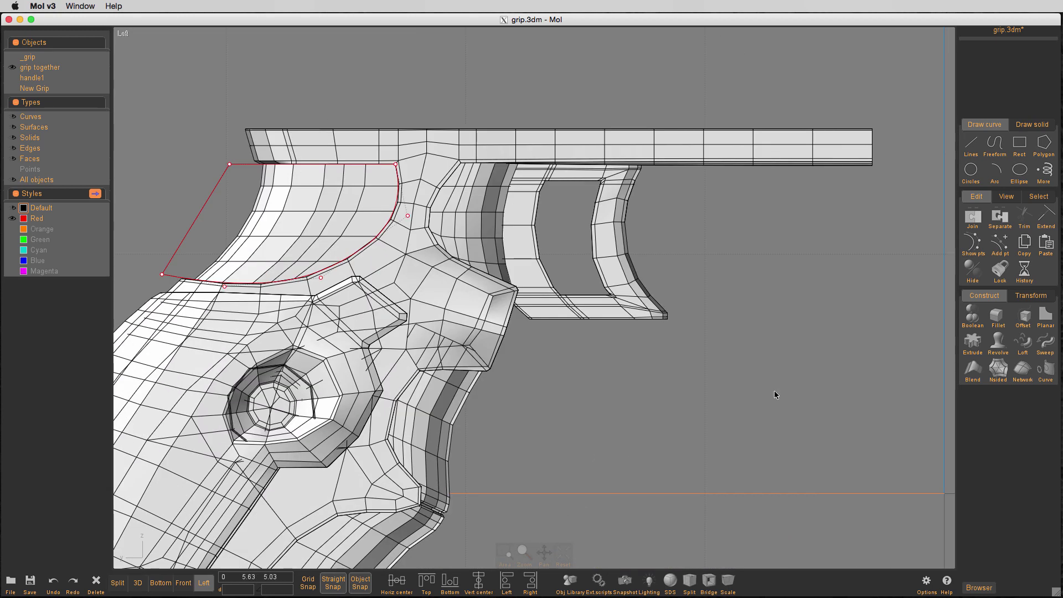
{"action": "scroll", "coordinate": [679, 166], "scroll_direction": "up", "scroll_amount": 4}
{"action": "scroll", "coordinate": [897, 506], "scroll_direction": "down", "scroll_amount": 5}
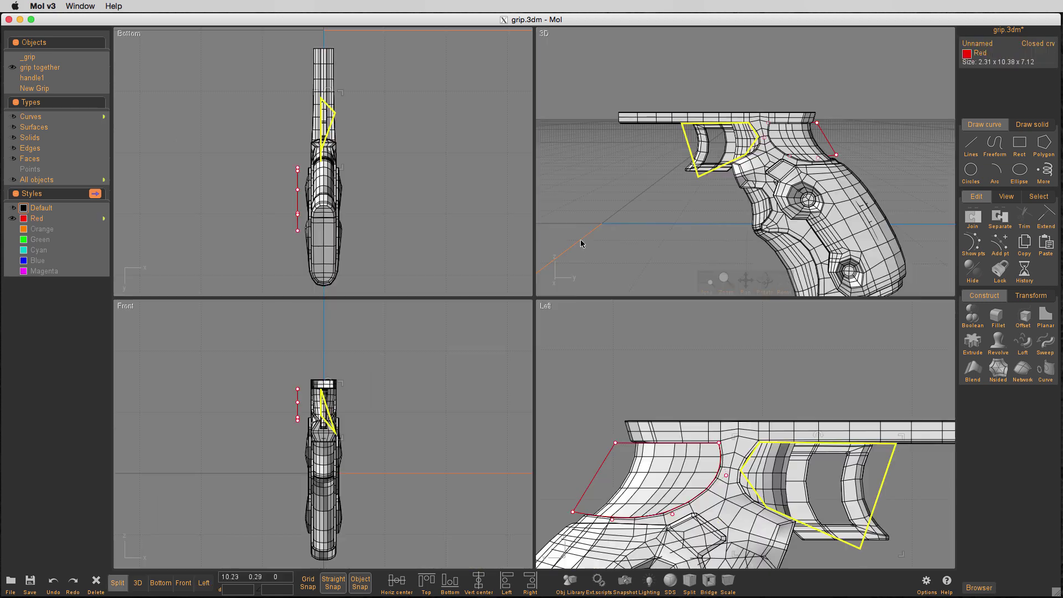
- Flatten the trigger outline in the front view and move it out beside the grip, near the rear outline
{"action": "scroll", "coordinate": [341, 443], "scroll_direction": "up", "scroll_amount": 4}
{"action": "left_click_drag", "start_coordinate": [334, 366], "coordinate": [315, 367]}
{"action": "scroll", "coordinate": [315, 366], "scroll_direction": "up", "scroll_amount": 1}
{"action": "right_click_drag", "start_coordinate": [440, 363], "coordinate": [476, 395]}
{"action": "key", "text": "m"}
{"action": "left_click", "coordinate": [475, 398]}
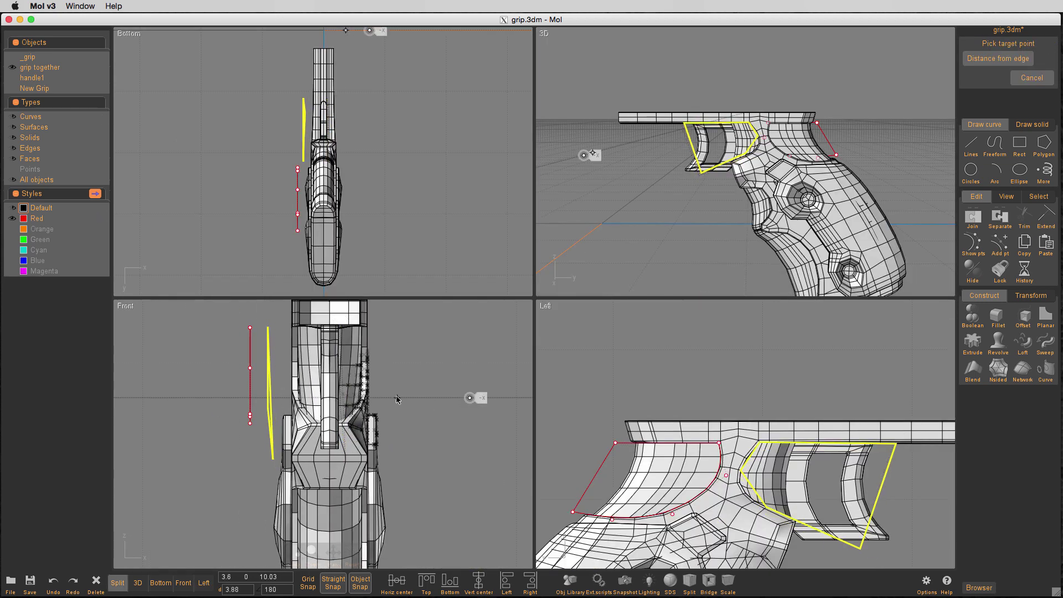
{"action": "left_click", "coordinate": [398, 398]}
{"action": "left_click", "coordinate": [271, 463]}
{"action": "left_click", "coordinate": [271, 462]}
{"action": "left_click_drag", "start_coordinate": [273, 462], "coordinate": [269, 462]}
- Add control points to the trigger outline and shape its rear edge to follow the curved recess in the left view
{"action": "left_click", "coordinate": [545, 306]}
{"action": "right_click_drag", "start_coordinate": [771, 232], "coordinate": [662, 218]}
{"action": "left_click", "coordinate": [706, 357]}
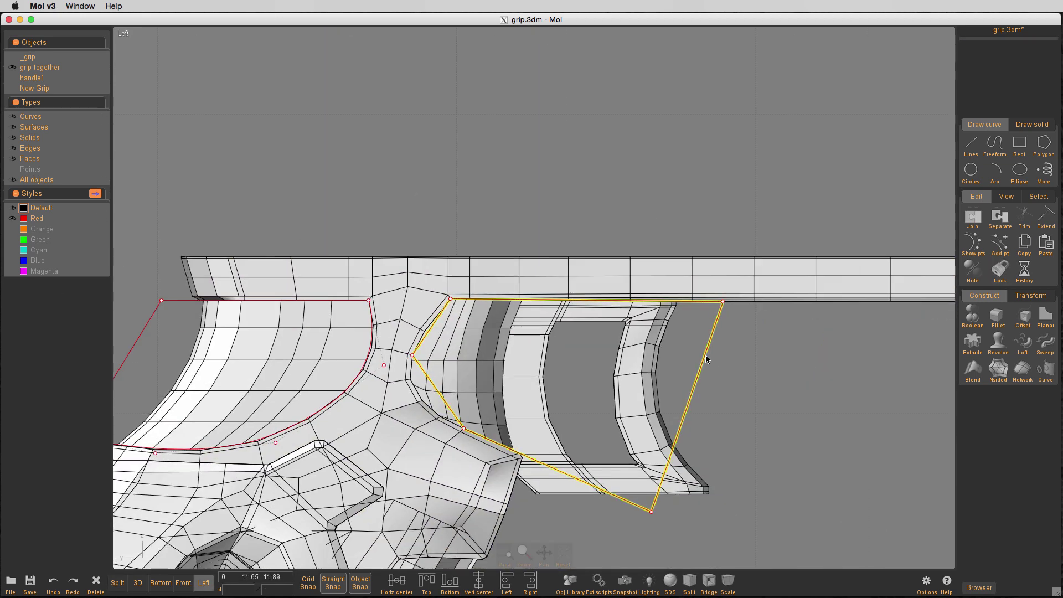
{"action": "left_click", "coordinate": [999, 244]}
{"action": "left_click", "coordinate": [475, 434]}
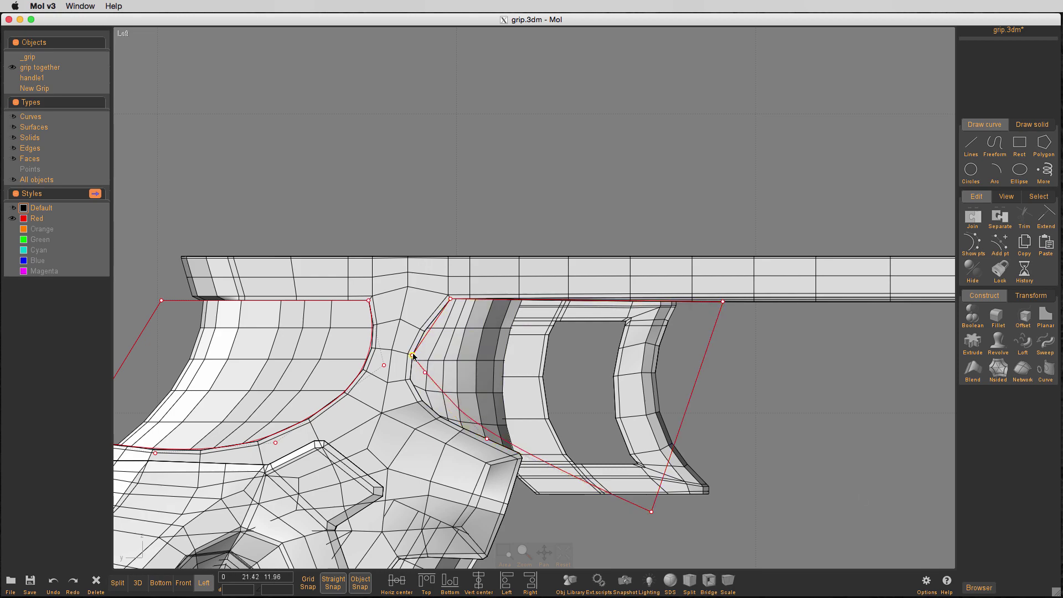
{"action": "left_click_drag", "start_coordinate": [425, 373], "coordinate": [383, 378]}
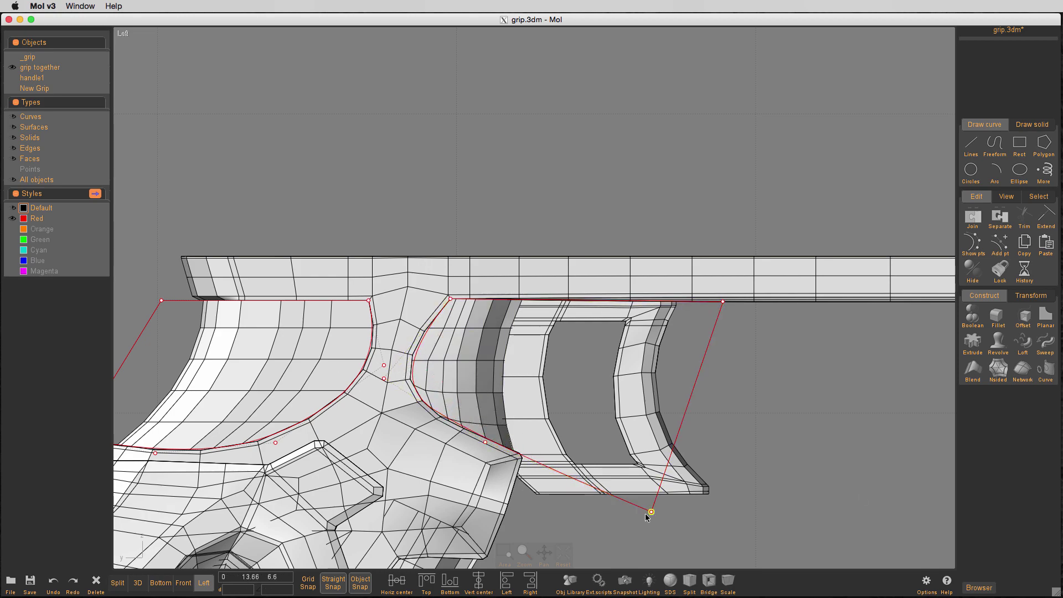
{"action": "left_click_drag", "start_coordinate": [646, 515], "coordinate": [654, 514]}
{"action": "scroll", "coordinate": [636, 514], "scroll_direction": "down", "scroll_amount": 2}
{"action": "right_click_drag", "start_coordinate": [614, 504], "coordinate": [684, 357]}
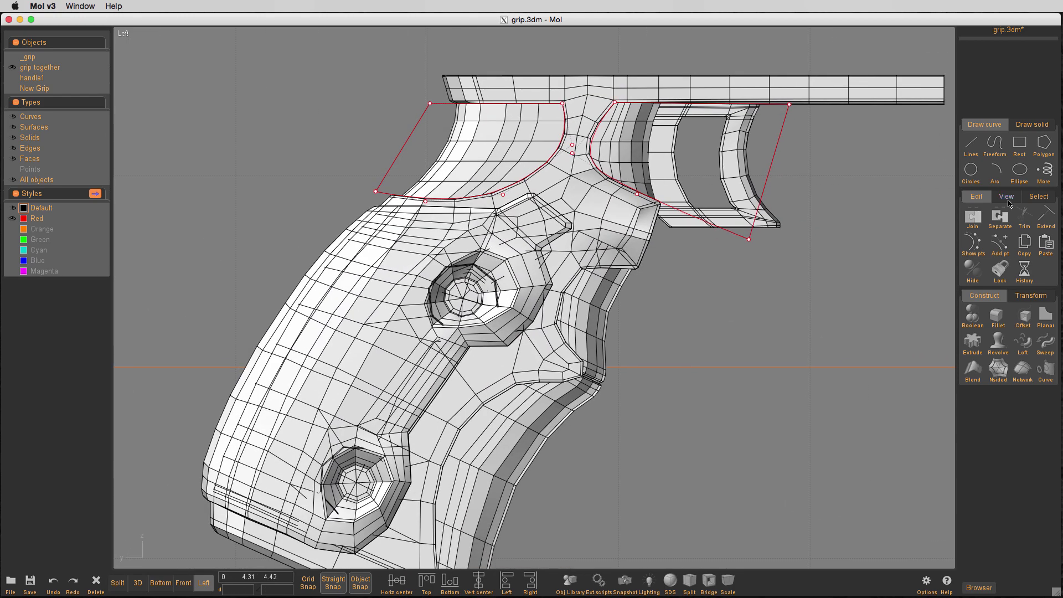
- Draw a polyline about 16.5 by 20.6 units around the front finger grooves and give it the Red style
{"action": "left_click", "coordinate": [994, 145]}
{"action": "left_click", "coordinate": [668, 271]}
{"action": "key", "text": "Escape"}
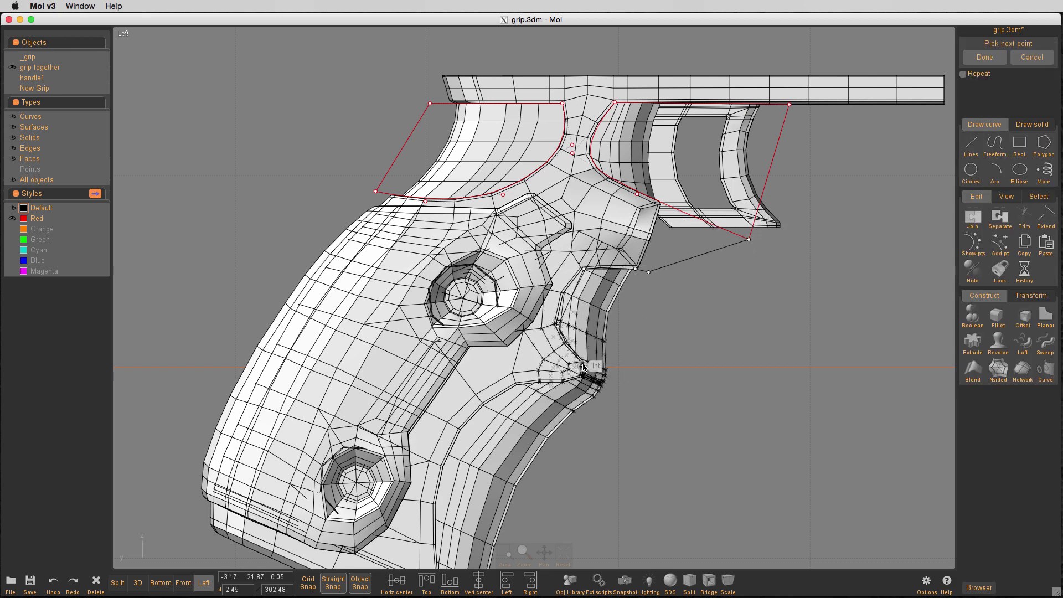
{"action": "left_click", "coordinate": [460, 430]}
{"action": "right_click_drag", "start_coordinate": [436, 509], "coordinate": [492, 389]}
{"action": "left_click", "coordinate": [489, 397]}
{"action": "left_click", "coordinate": [704, 151]}
{"action": "right_click", "coordinate": [705, 152]}
{"action": "right_click_drag", "start_coordinate": [779, 214], "coordinate": [765, 238]}
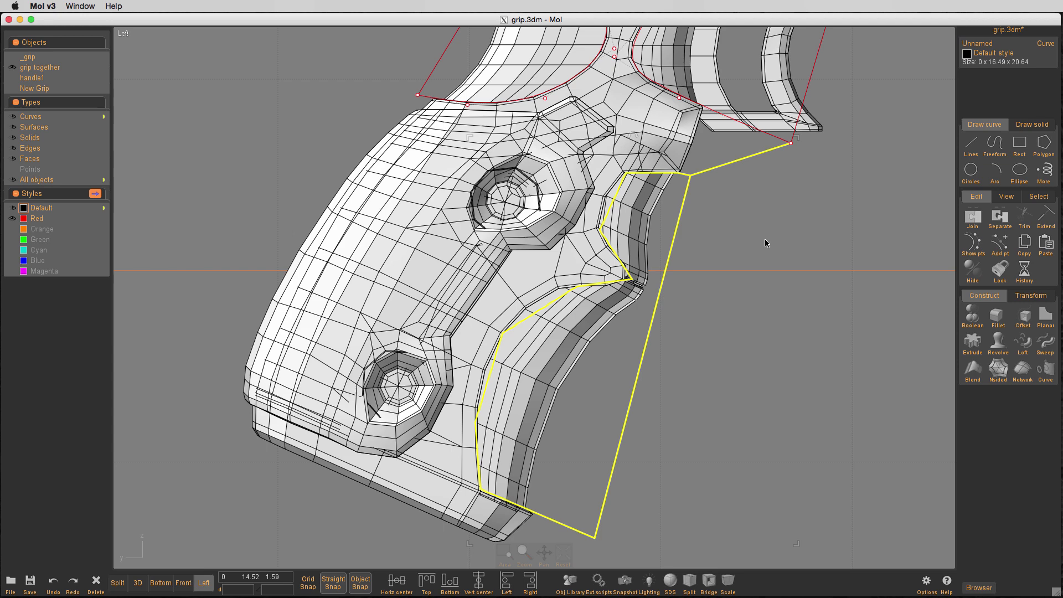
{"action": "left_click", "coordinate": [23, 218]}
- Trim the finger-groove outline where it crosses itself and reshape its upper outer corner away from the grip
{"action": "left_click", "coordinate": [1024, 217]}
{"action": "left_click", "coordinate": [698, 172]}
{"action": "right_click", "coordinate": [697, 172]}
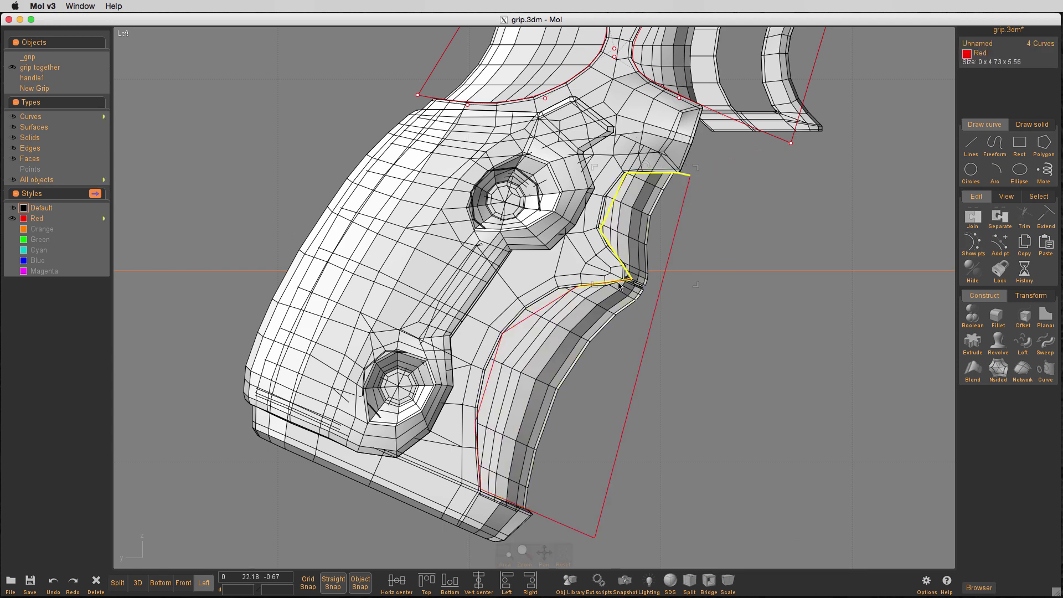
{"action": "scroll", "coordinate": [830, 270], "scroll_direction": "up", "scroll_amount": 5}
{"action": "left_click", "coordinate": [720, 193]}
{"action": "left_click_drag", "start_coordinate": [640, 160], "coordinate": [721, 188]}
{"action": "scroll", "coordinate": [781, 164], "scroll_direction": "down", "scroll_amount": 5}
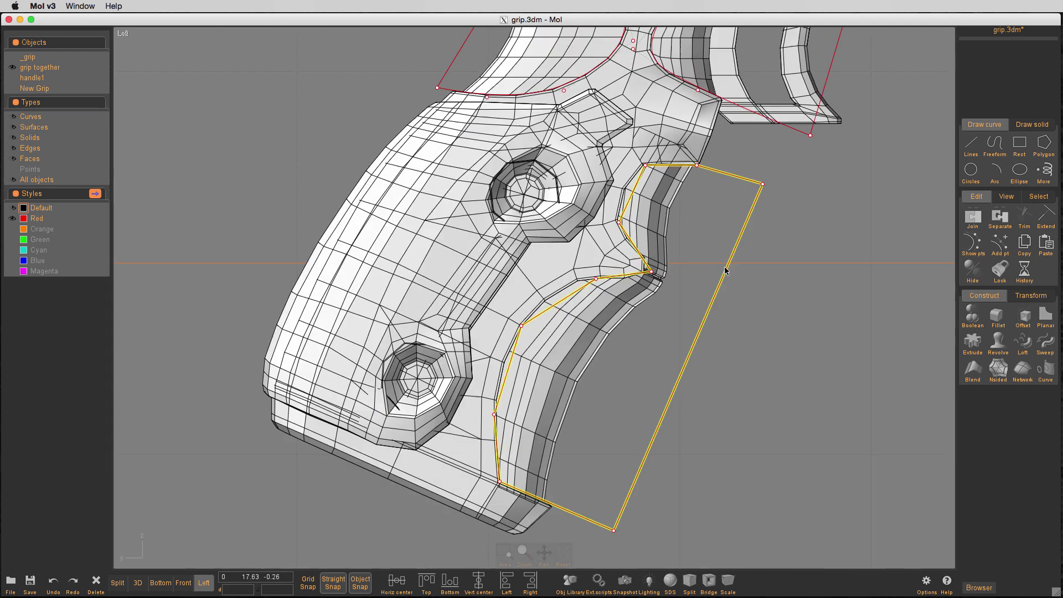
- Add control points to the finger-groove outline and turn its straight segments into a curve along the long lower groove
{"action": "scroll", "coordinate": [807, 297], "scroll_direction": "up", "scroll_amount": 3}
{"action": "left_click", "coordinate": [1000, 244]}
{"action": "left_click", "coordinate": [549, 76]}
{"action": "right_click", "coordinate": [548, 76]}
{"action": "left_click", "coordinate": [375, 342]}
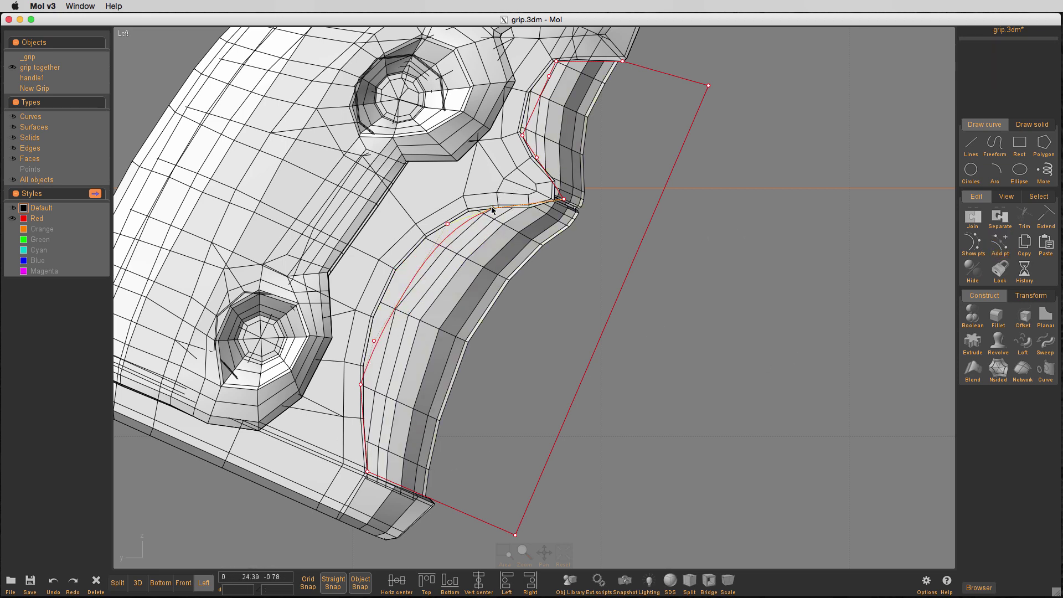
{"action": "right_click_drag", "start_coordinate": [373, 343], "coordinate": [572, 354]}
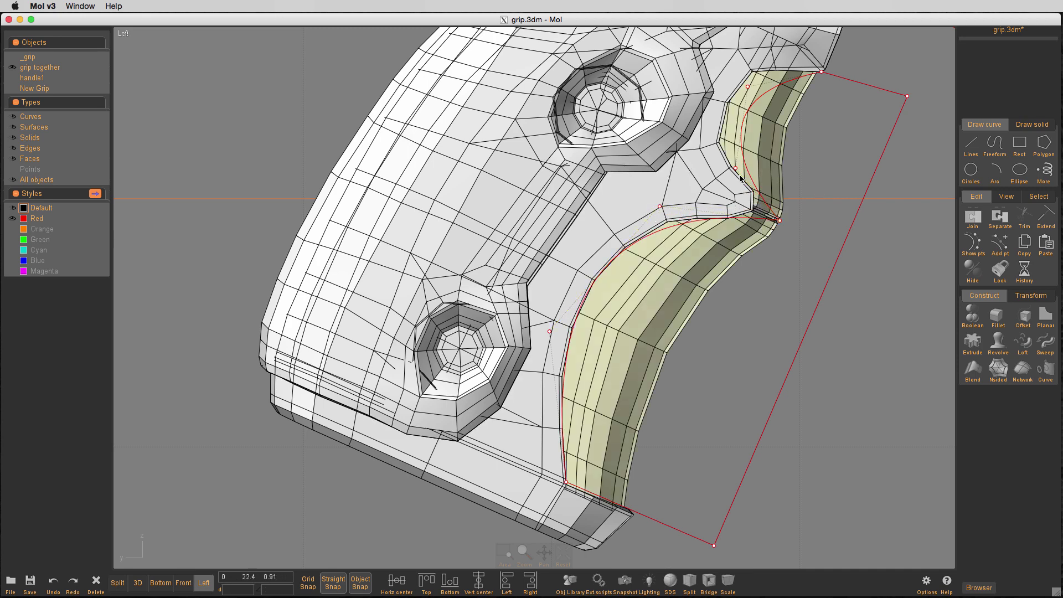
{"action": "right_click_drag", "start_coordinate": [822, 144], "coordinate": [745, 267]}
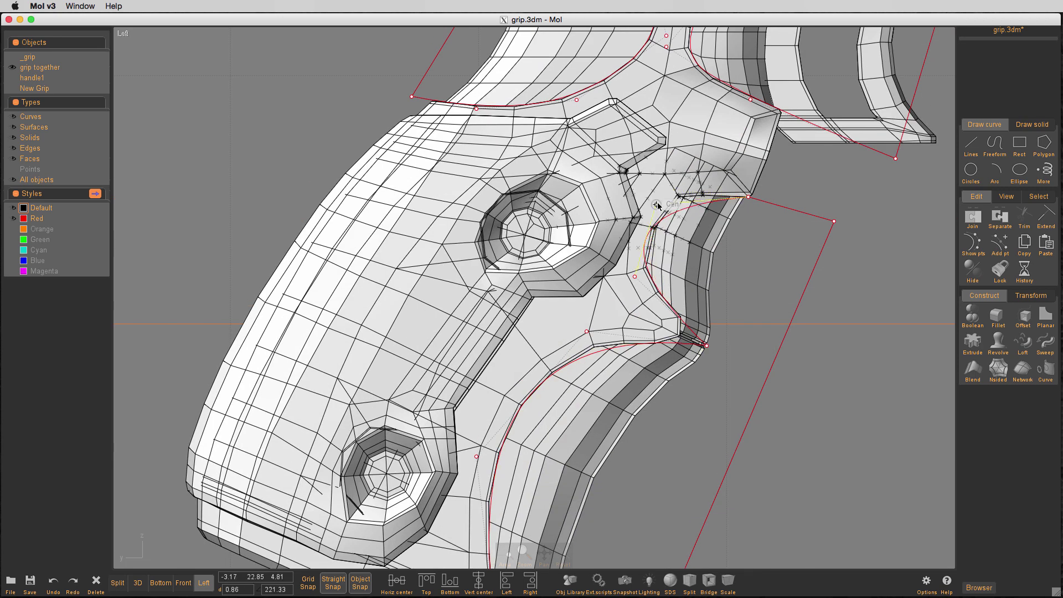
- Add a control point at the upper finger groove and shift the points around both grooves to match the mesh edges
{"action": "left_click", "coordinate": [996, 252]}
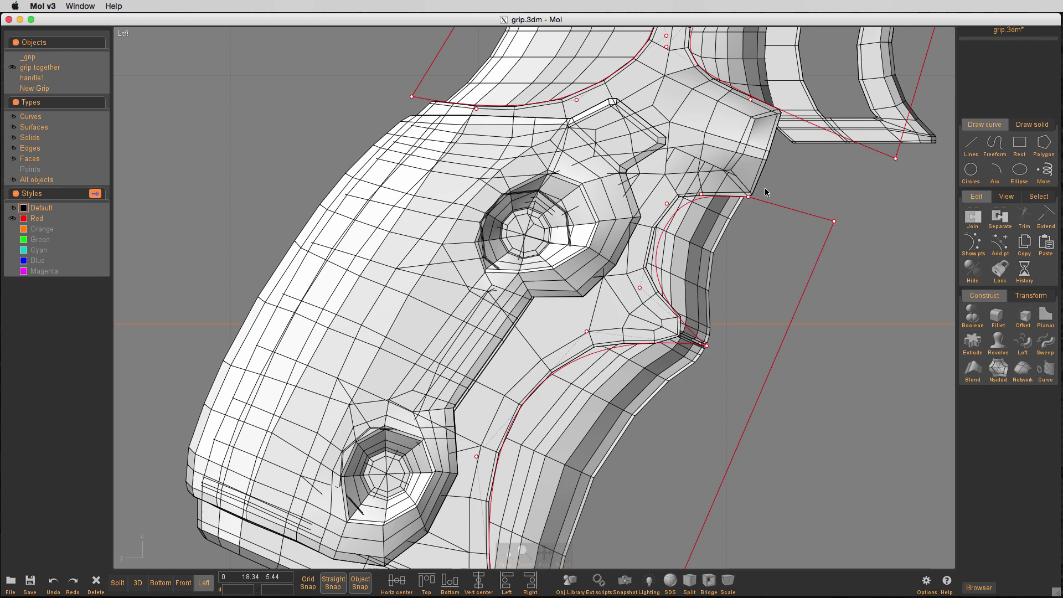
{"action": "left_click_drag", "start_coordinate": [667, 203], "coordinate": [659, 197]}
{"action": "left_click_drag", "start_coordinate": [707, 345], "coordinate": [715, 345]}
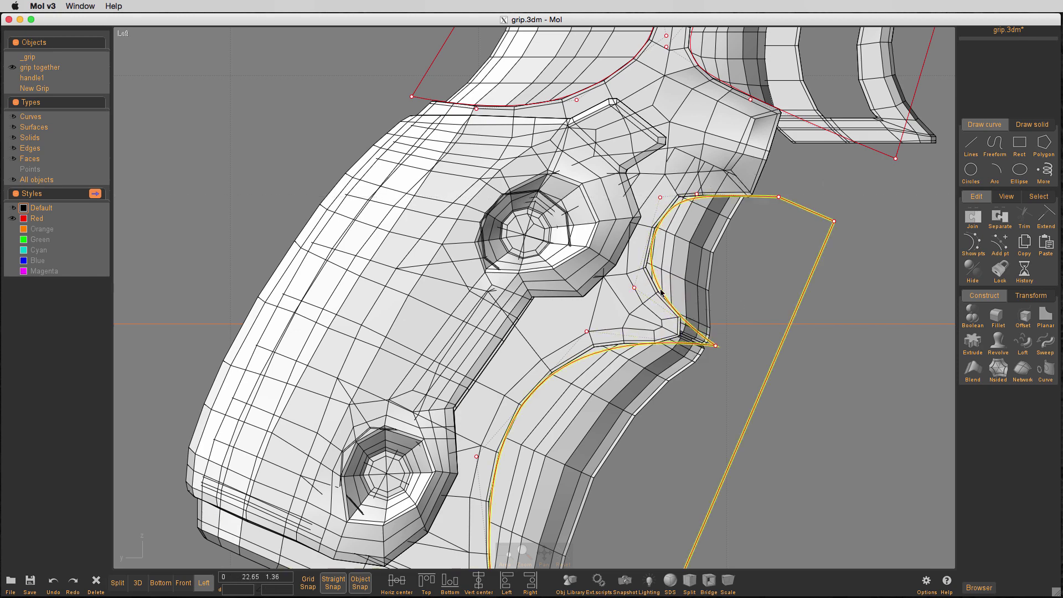
{"action": "left_click_drag", "start_coordinate": [634, 287], "coordinate": [626, 287]}
{"action": "left_click_drag", "start_coordinate": [587, 331], "coordinate": [584, 326]}
{"action": "middle_click_drag", "start_coordinate": [653, 499], "coordinate": [717, 372]}
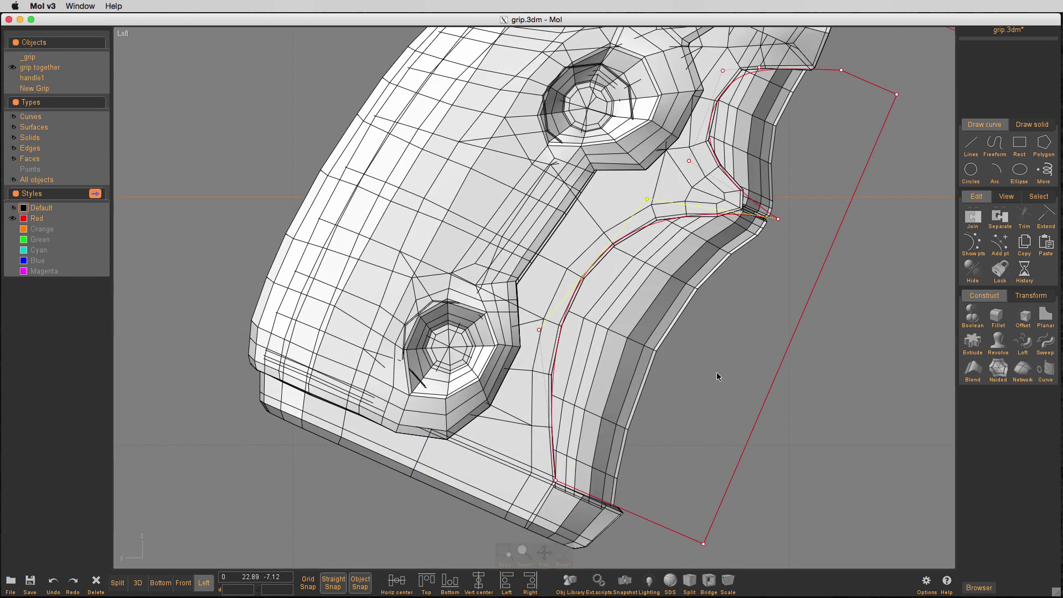
{"action": "left_click", "coordinate": [718, 372]}
- Fillet the sharp tip between the two finger grooves with a 0.7 radius and the G2 Blend shape
{"action": "left_click", "coordinate": [777, 218]}
{"action": "key", "text": "f"}
{"action": "left_click", "coordinate": [1007, 56]}
{"action": "left_click", "coordinate": [1031, 138]}
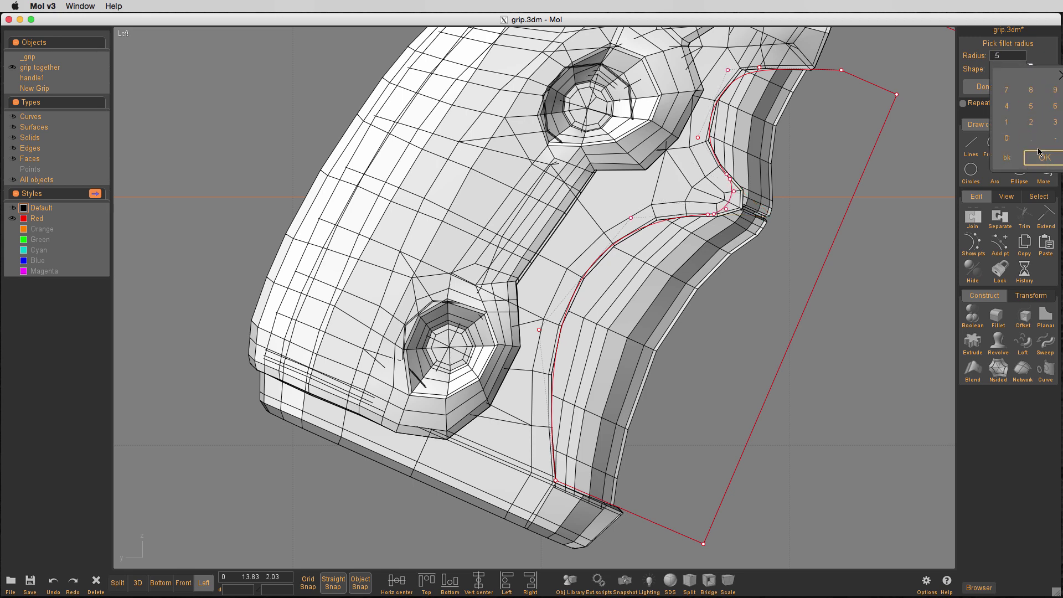
{"action": "left_click", "coordinate": [1006, 91]}
{"action": "left_click", "coordinate": [1045, 158]}
{"action": "left_click", "coordinate": [1027, 69]}
{"action": "left_click", "coordinate": [1017, 97]}
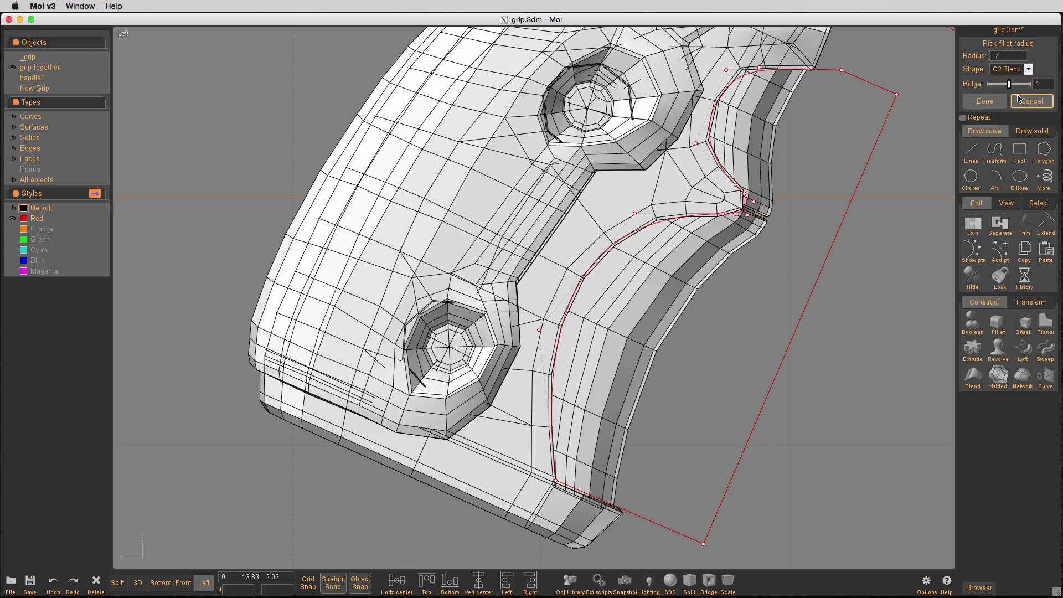
{"action": "left_click", "coordinate": [1018, 100]}
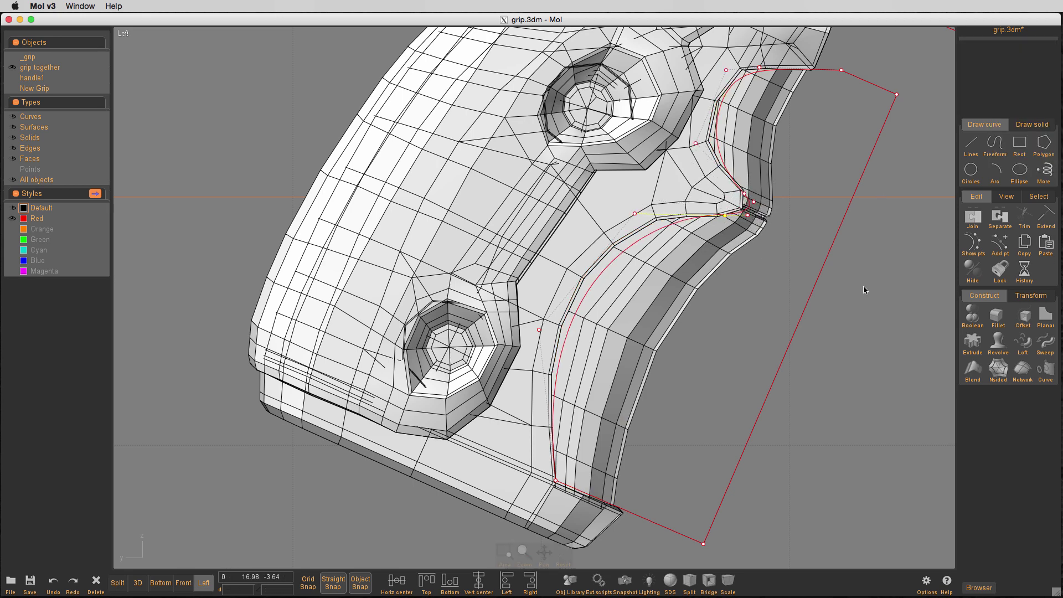
- Refit the control points of the rounded tip between the finger grooves and check the curve with the reference mesh hidden
{"action": "left_click", "coordinate": [751, 213]}
{"action": "scroll", "coordinate": [747, 217], "scroll_direction": "up", "scroll_amount": 5}
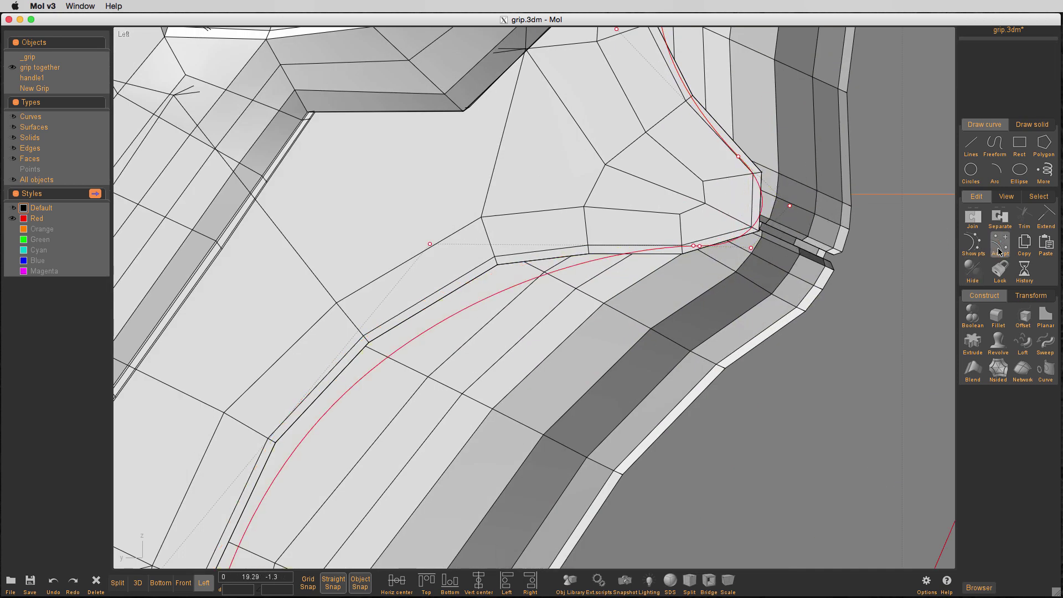
{"action": "left_click", "coordinate": [703, 247]}
{"action": "left_click_drag", "start_coordinate": [770, 222], "coordinate": [733, 254]}
{"action": "scroll", "coordinate": [839, 298], "scroll_direction": "down", "scroll_amount": 5}
{"action": "middle_click_drag", "start_coordinate": [839, 297], "coordinate": [803, 285]}
{"action": "left_click", "coordinate": [12, 68]}
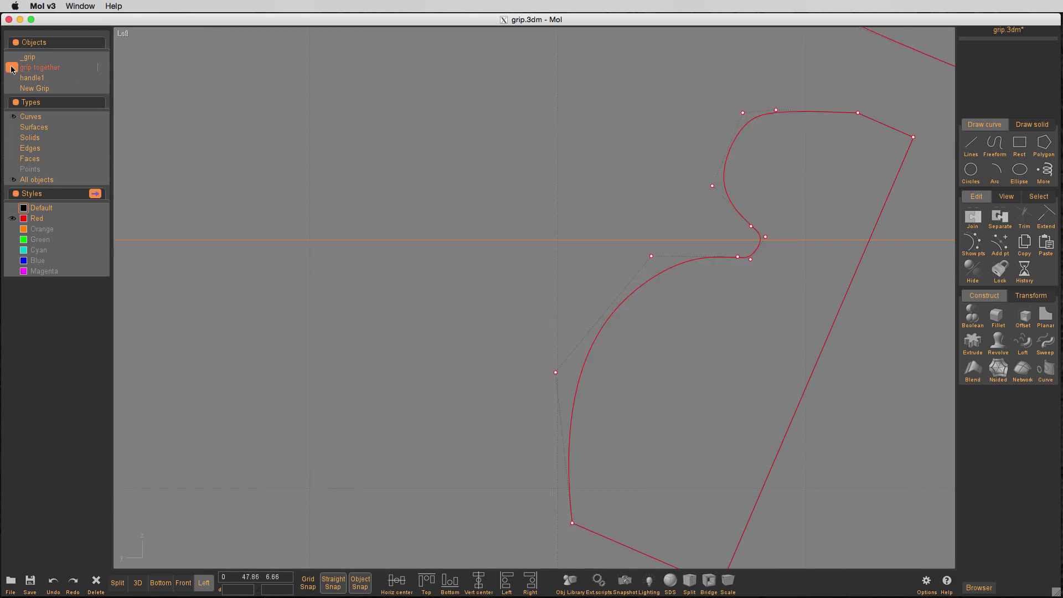
{"action": "left_click", "coordinate": [12, 67]}
- Fillet the finger-groove outline's lower inner corner near the grip base with a 0.7 radius
{"action": "middle_click_drag", "start_coordinate": [779, 531], "coordinate": [765, 440]}
{"action": "left_click", "coordinate": [998, 318]}
{"action": "left_click", "coordinate": [557, 432]}
{"action": "right_click", "coordinate": [678, 383]}
{"action": "left_click", "coordinate": [1027, 70]}
{"action": "left_click", "coordinate": [1015, 80]}
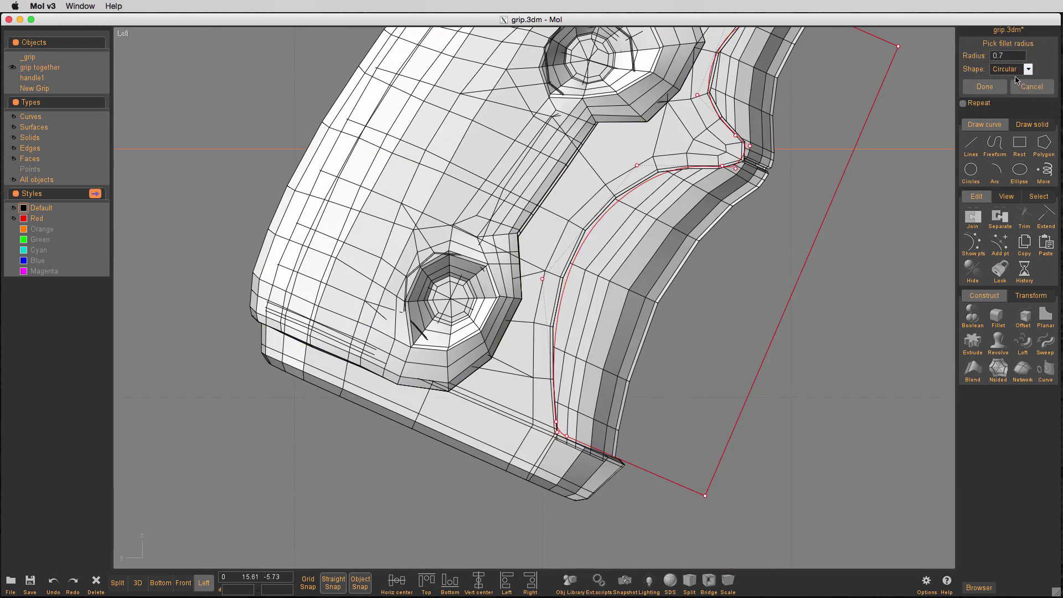
{"action": "left_click", "coordinate": [1016, 94]}
- Nudge the upper control points of the rounded lower corner onto the mesh edge
{"action": "scroll", "coordinate": [556, 443], "scroll_direction": "up", "scroll_amount": 7}
{"action": "right_click", "coordinate": [764, 303]}
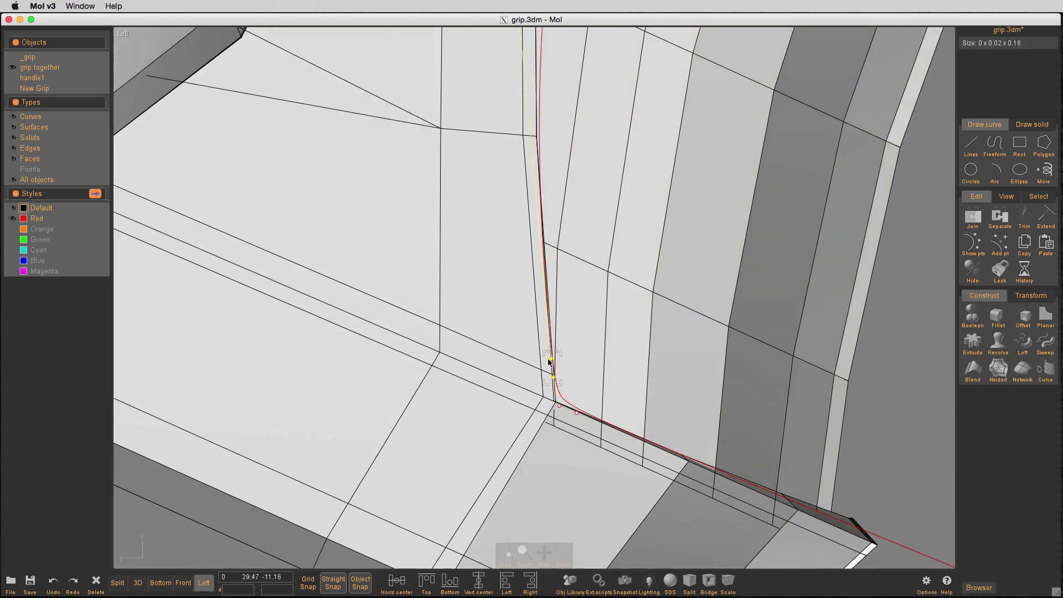
{"action": "left_click", "coordinate": [550, 352]}
{"action": "left_click_drag", "start_coordinate": [572, 344], "coordinate": [549, 349]}
- Fillet the trigger outline's upper rear corner just below the rail
{"action": "middle_click_drag", "start_coordinate": [863, 377], "coordinate": [713, 533]}
{"action": "scroll", "coordinate": [553, 343], "scroll_direction": "down", "scroll_amount": 9}
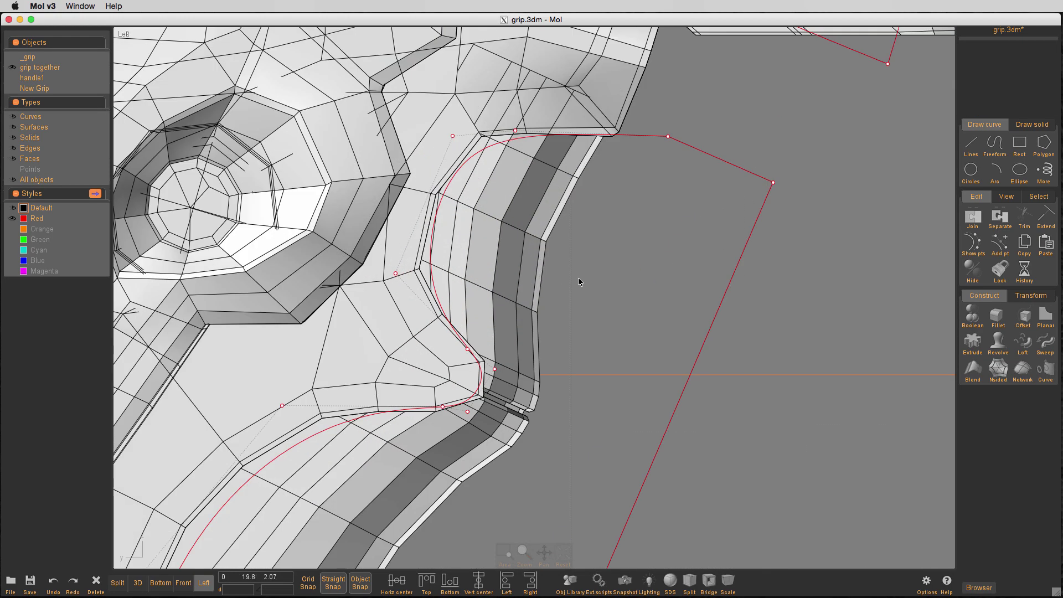
{"action": "middle_click_drag", "start_coordinate": [636, 105], "coordinate": [619, 518]}
{"action": "left_click", "coordinate": [546, 143]}
{"action": "left_click", "coordinate": [998, 317]}
{"action": "key", "text": "Return"}
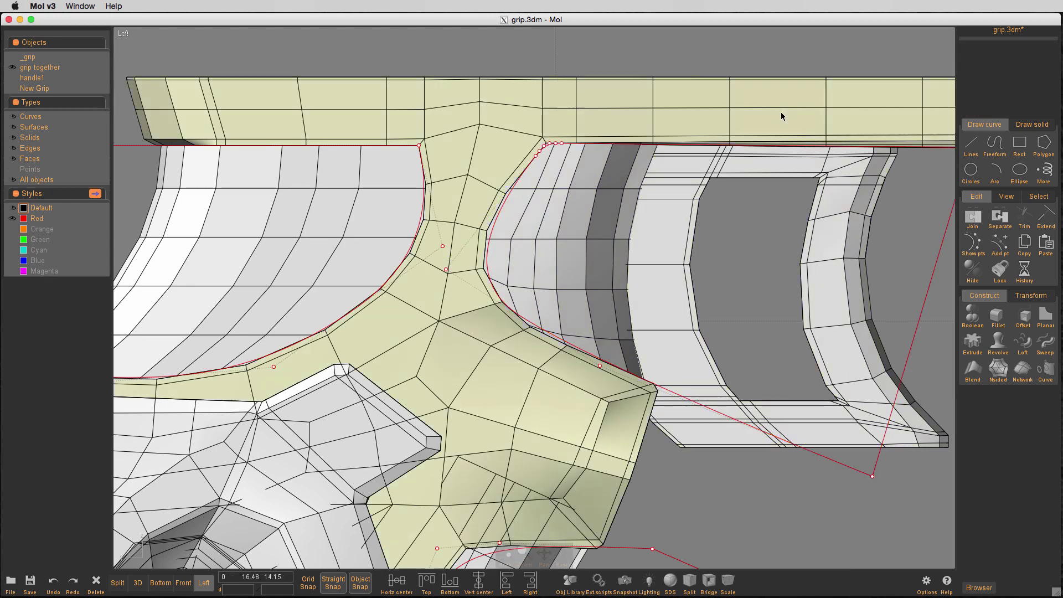
{"action": "scroll", "coordinate": [530, 158], "scroll_direction": "up", "scroll_amount": 3}
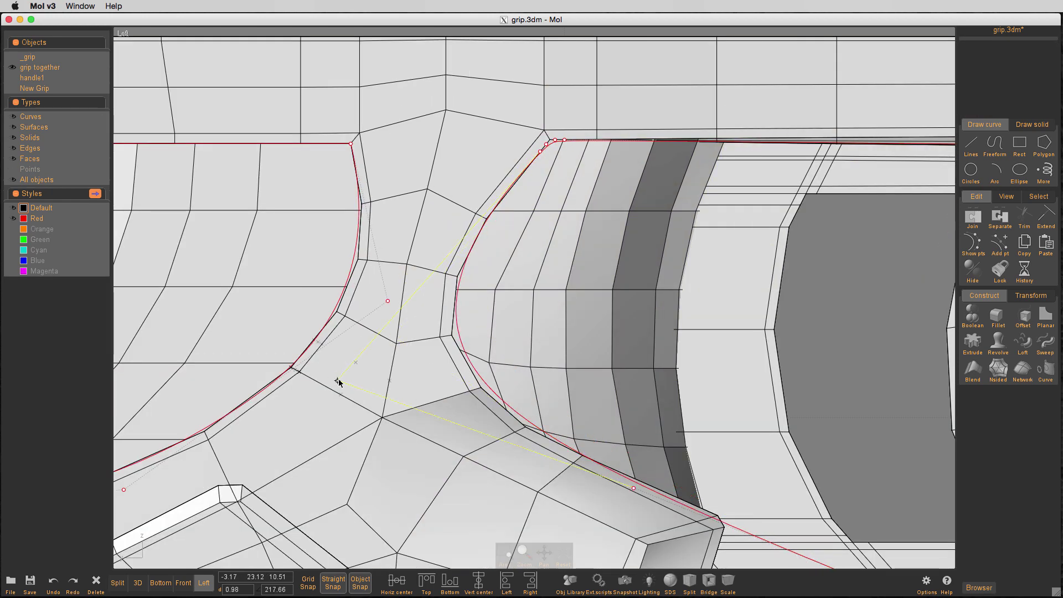
- Move the trigger outline's control points so the curve follows the recess edge of the reference mesh
{"action": "left_click_drag", "start_coordinate": [338, 382], "coordinate": [332, 380]}
{"action": "middle_click_drag", "start_coordinate": [864, 509], "coordinate": [553, 299]}
{"action": "scroll", "coordinate": [724, 524], "scroll_direction": "down", "scroll_amount": 2}
{"action": "left_click_drag", "start_coordinate": [747, 462], "coordinate": [755, 450]}
{"action": "scroll", "coordinate": [830, 272], "scroll_direction": "down", "scroll_amount": 6}
{"action": "scroll", "coordinate": [415, 81], "scroll_direction": "up", "scroll_amount": 4}
- Fillet the rear outline's upper front corner just below the rail
{"action": "left_click", "coordinate": [565, 239]}
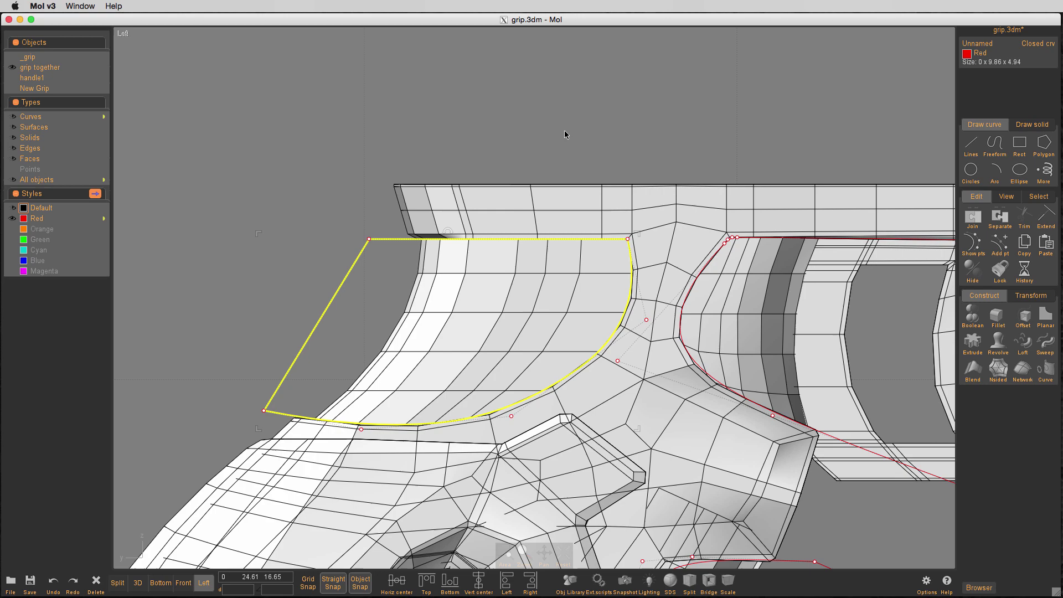
{"action": "left_click", "coordinate": [998, 317]}
{"action": "left_click", "coordinate": [627, 239]}
{"action": "left_click", "coordinate": [985, 65]}
{"action": "scroll", "coordinate": [618, 147], "scroll_direction": "up", "scroll_amount": 3}
{"action": "left_click", "coordinate": [984, 102]}
{"action": "left_click", "coordinate": [681, 177]}
{"action": "scroll", "coordinate": [609, 290], "scroll_direction": "down", "scroll_amount": 2}
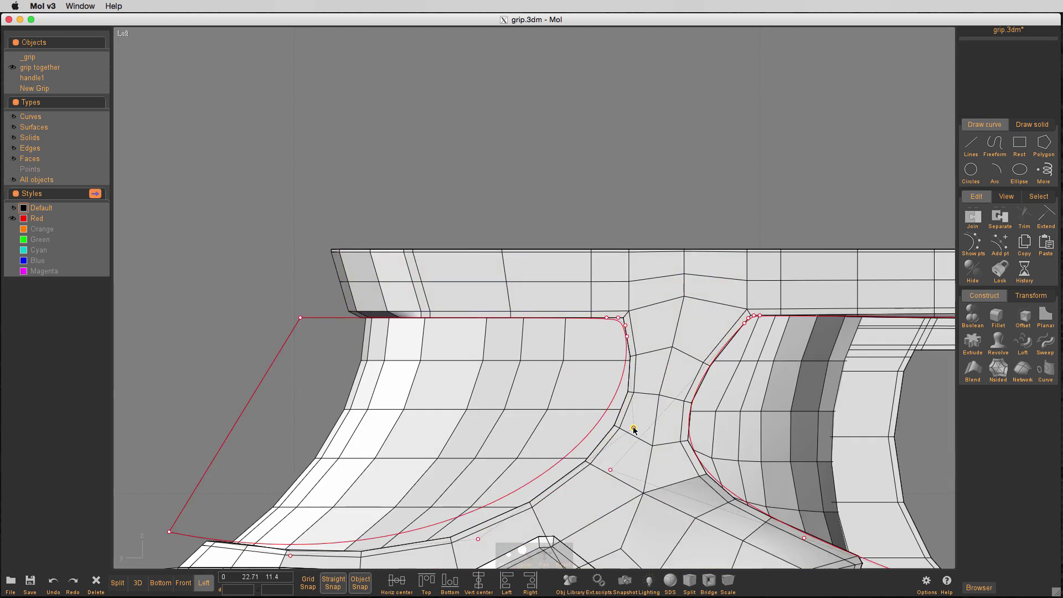
- Save the model as a new version named grip02.3dm
{"action": "scroll", "coordinate": [569, 223], "scroll_direction": "down", "scroll_amount": 2}
{"action": "scroll", "coordinate": [496, 367], "scroll_direction": "down", "scroll_amount": 2}
{"action": "scroll", "coordinate": [807, 321], "scroll_direction": "down", "scroll_amount": 3}
{"action": "scroll", "coordinate": [768, 331], "scroll_direction": "down", "scroll_amount": 1}
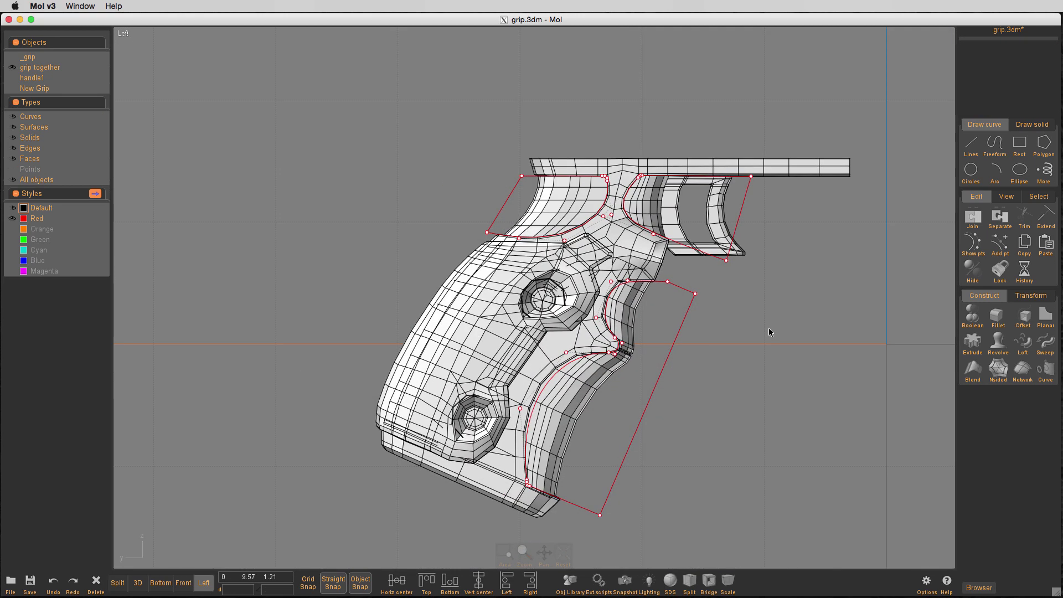
{"action": "left_click", "coordinate": [10, 584]}
{"action": "left_click", "coordinate": [131, 534]}
- Nudge the control point on the inner side of the lower finger groove to fit the curve to the mesh edge
{"action": "middle_click_drag", "start_coordinate": [304, 278], "coordinate": [291, 261]}
{"action": "scroll", "coordinate": [479, 362], "scroll_direction": "up", "scroll_amount": 3}
{"action": "left_click_drag", "start_coordinate": [532, 414], "coordinate": [521, 410]}
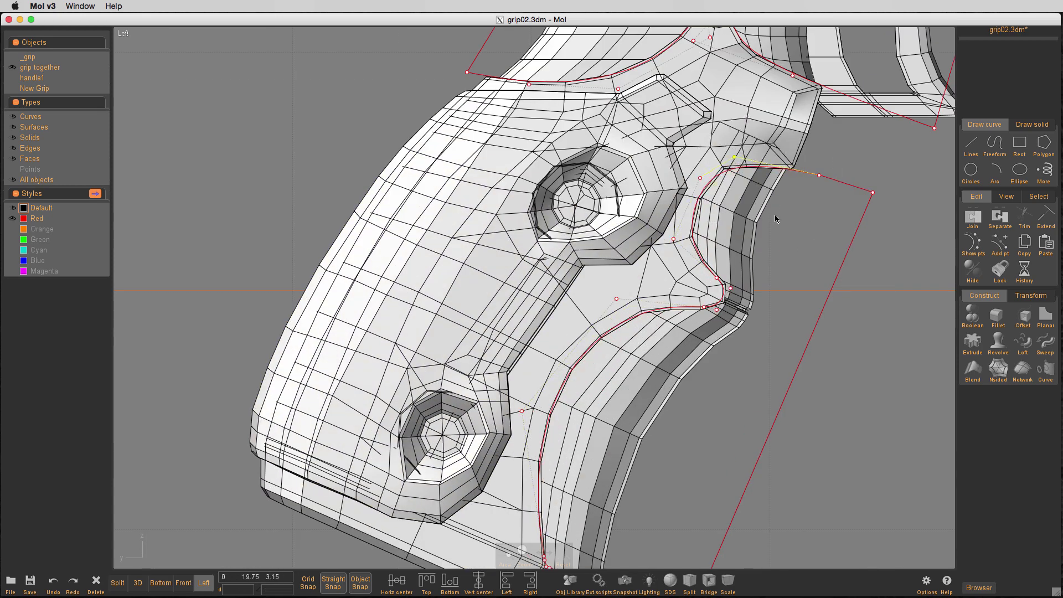
- Show New Grip and handle1 and hide grip together, with the three red outlines selected
{"action": "scroll", "coordinate": [710, 324], "scroll_direction": "down", "scroll_amount": 3}
{"action": "left_click", "coordinate": [12, 89]}
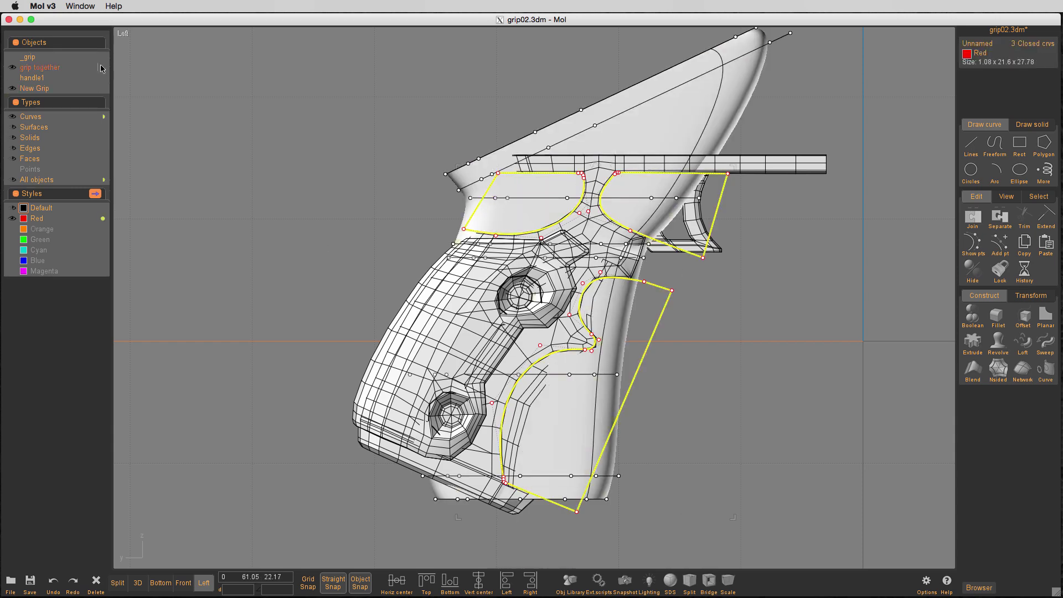
{"action": "left_click", "coordinate": [12, 68]}
{"action": "left_click", "coordinate": [12, 78]}
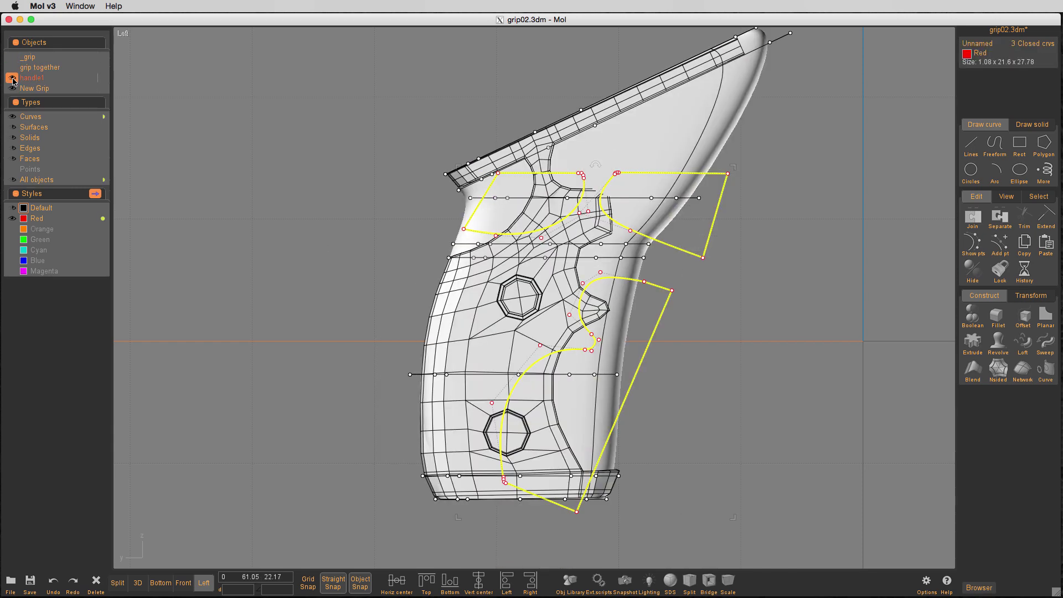
{"action": "key", "text": "r"}
{"action": "left_click", "coordinate": [576, 511]}
{"action": "left_click", "coordinate": [831, 511]}
{"action": "key", "text": "Escape"}
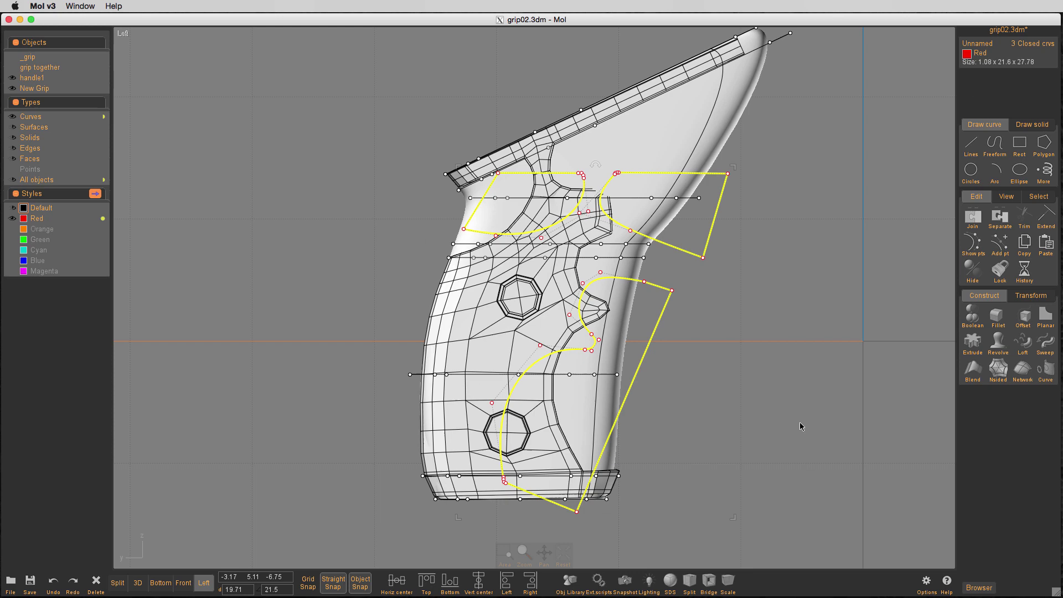
{"action": "key", "text": "r"}
{"action": "left_click", "coordinate": [727, 174]}
{"action": "left_click", "coordinate": [861, 175]}
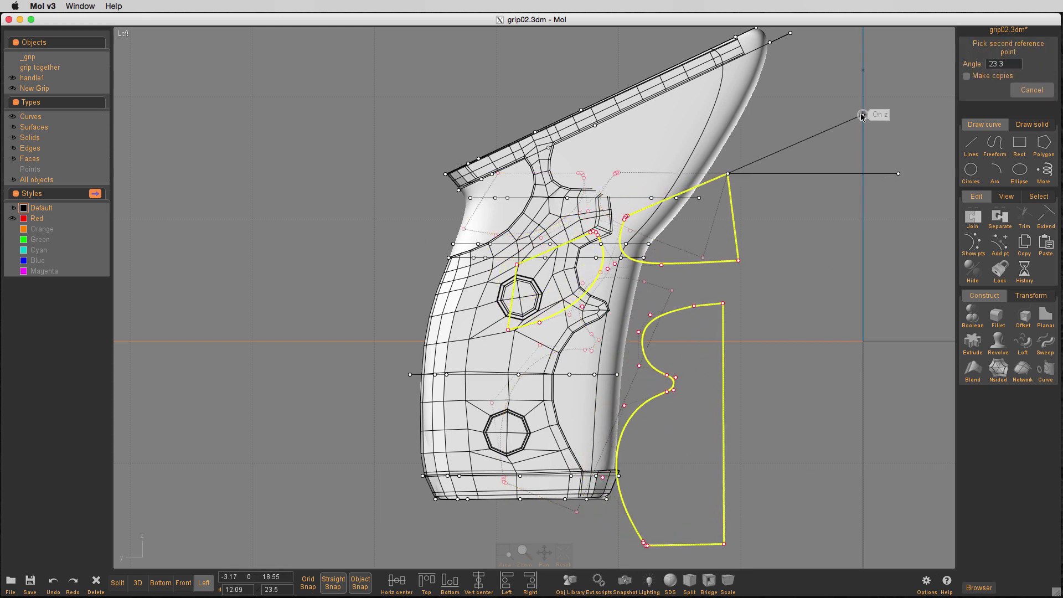
{"action": "key", "text": "Escape"}
- Move the three outlines to the front end of the handle1 rail and rotate them about that point parallel to the rail
{"action": "key", "text": "m"}
{"action": "left_click", "coordinate": [728, 174]}
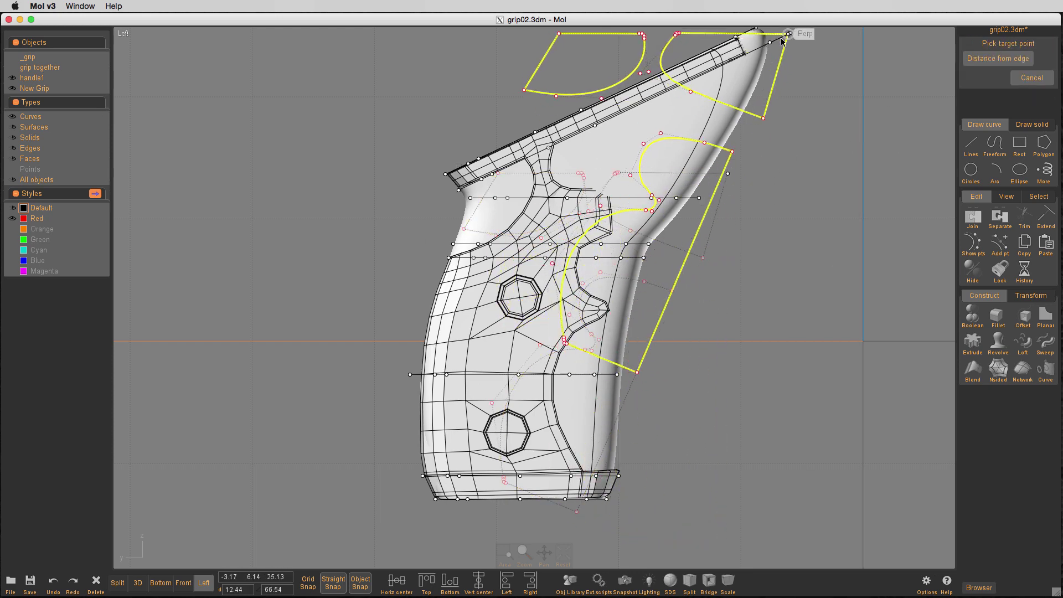
{"action": "left_click", "coordinate": [779, 38]}
{"action": "middle_click_drag", "start_coordinate": [791, 66], "coordinate": [652, 261]}
{"action": "scroll", "coordinate": [653, 262], "scroll_direction": "up", "scroll_amount": 1}
{"action": "key", "text": "r"}
{"action": "left_click", "coordinate": [634, 225]}
{"action": "left_click", "coordinate": [529, 225]}
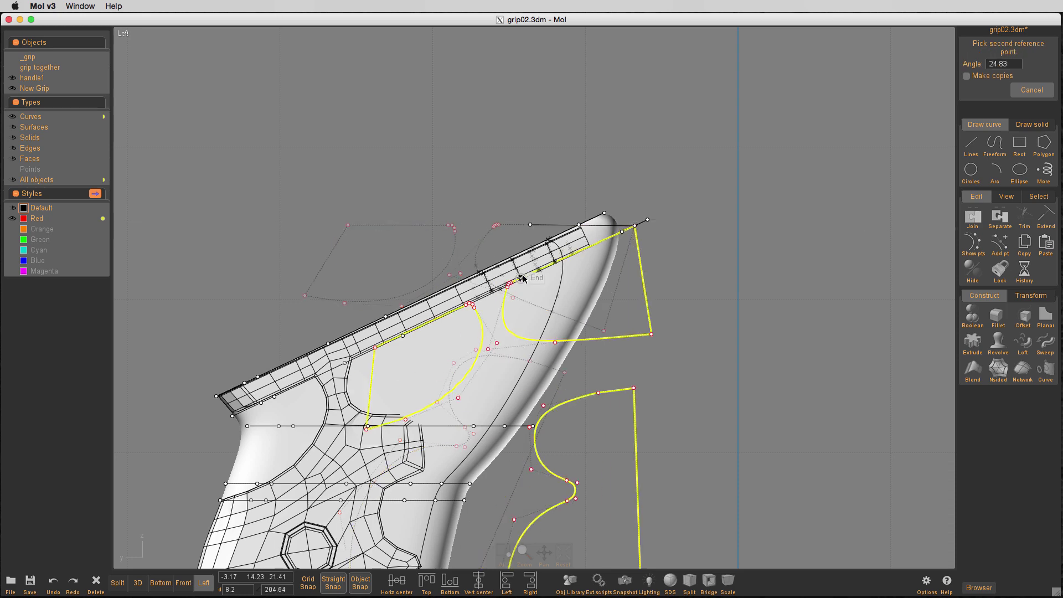
{"action": "left_click", "coordinate": [521, 278]}
- Move the three outlines back along the rail onto the matching recesses of the handle1 mesh
{"action": "middle_click_drag", "start_coordinate": [779, 303], "coordinate": [879, 141]}
{"action": "scroll", "coordinate": [879, 140], "scroll_direction": "down", "scroll_amount": 2}
{"action": "key", "text": "m"}
{"action": "left_click", "coordinate": [857, 253]}
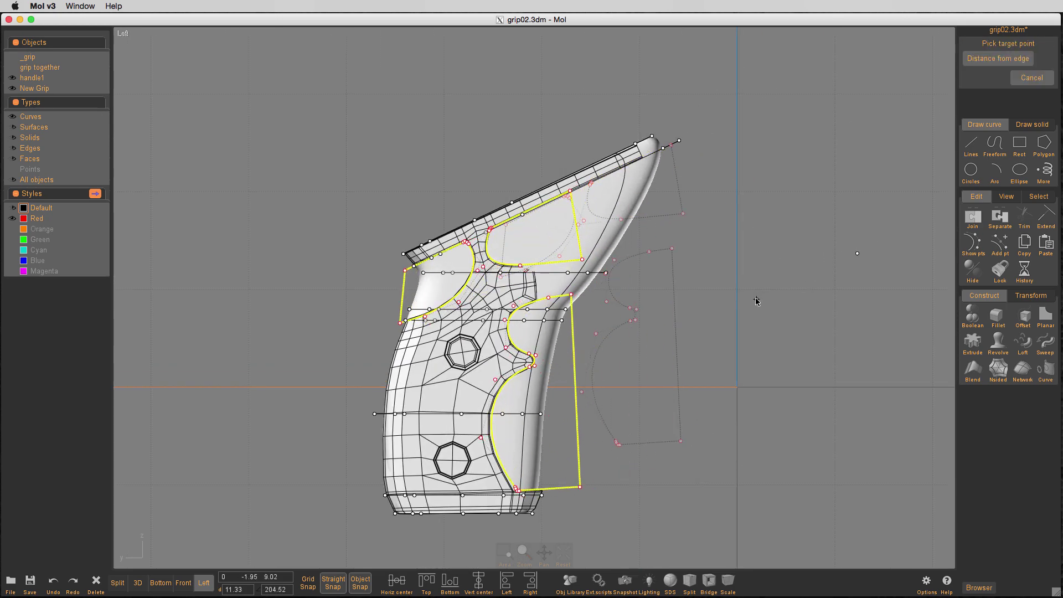
{"action": "scroll", "coordinate": [774, 302], "scroll_direction": "up", "scroll_amount": 5}
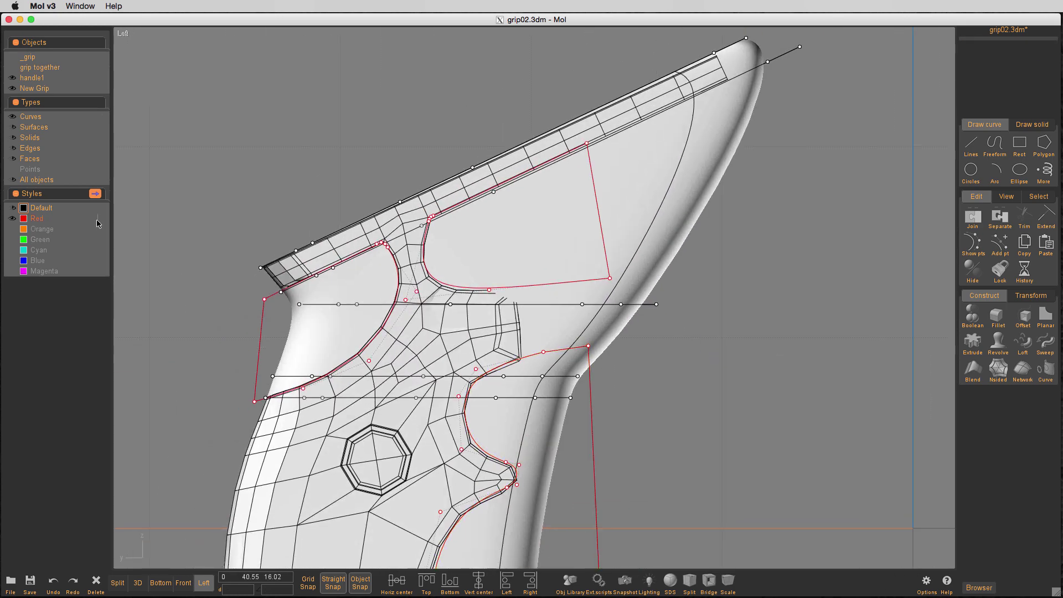
{"action": "left_click", "coordinate": [747, 306]}
{"action": "scroll", "coordinate": [707, 216], "scroll_direction": "down", "scroll_amount": 3}
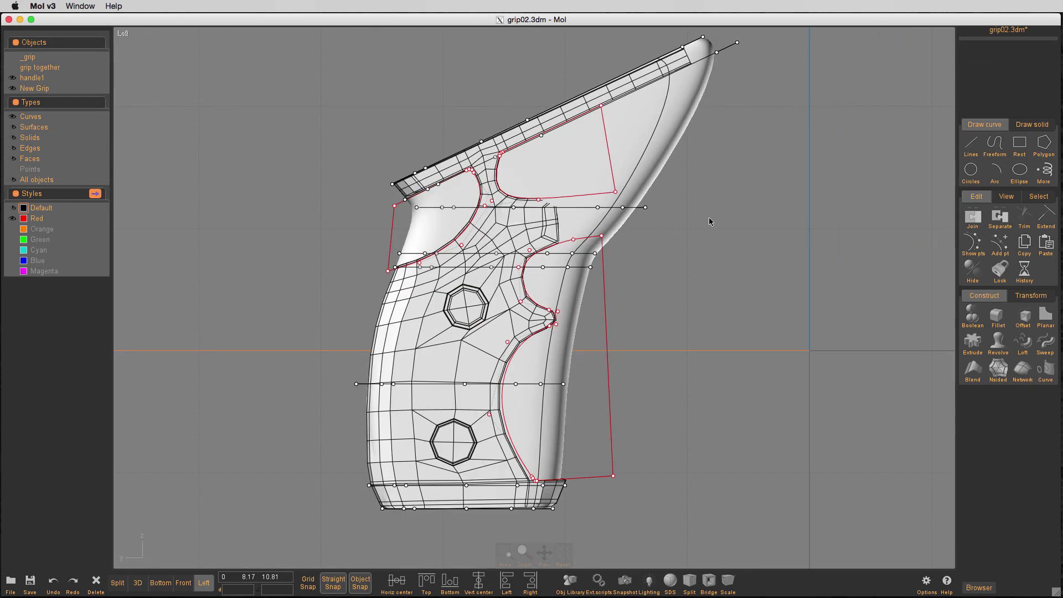
- Draw a closed straight-sided cutting outline around the rail's front tip and assign it the Red style
{"action": "scroll", "coordinate": [708, 217], "scroll_direction": "up", "scroll_amount": 1}
{"action": "key", "text": "space"}
{"action": "key", "text": "space"}
{"action": "mouse_move", "coordinate": [707, 257]}
{"action": "right_mouse_down"}
{"action": "mouse_move", "coordinate": [706, 228]}
{"action": "mouse_move", "coordinate": [753, 244]}
{"action": "mouse_move", "coordinate": [770, 225]}
{"action": "mouse_move", "coordinate": [802, 247]}
{"action": "right_mouse_up"}
{"action": "key", "text": "w"}
{"action": "key", "text": "Tab"}
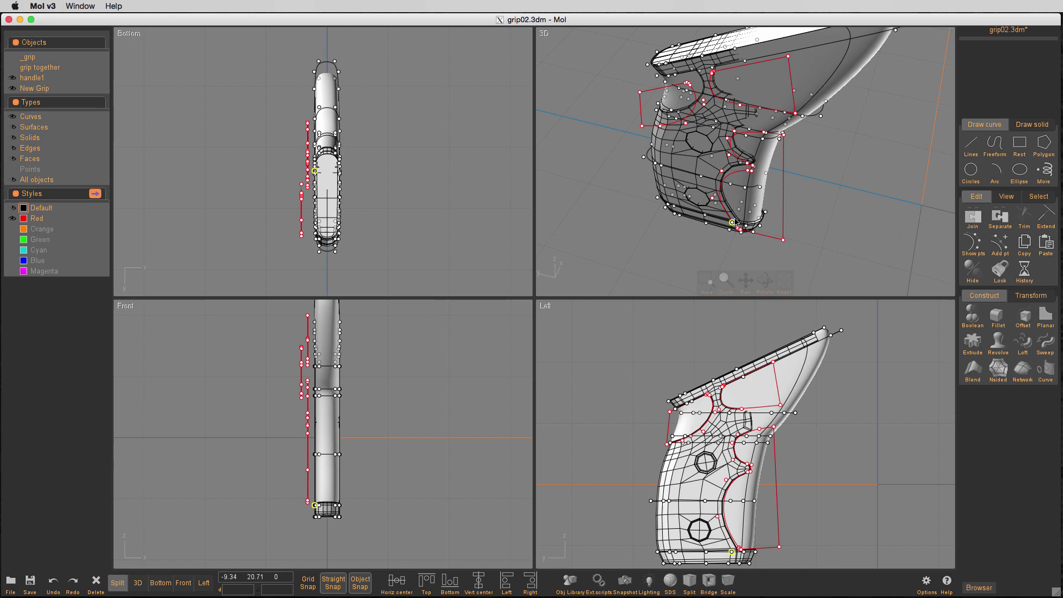
{"action": "scroll", "coordinate": [725, 396], "scroll_direction": "up", "scroll_amount": 2}
{"action": "key", "text": "space"}
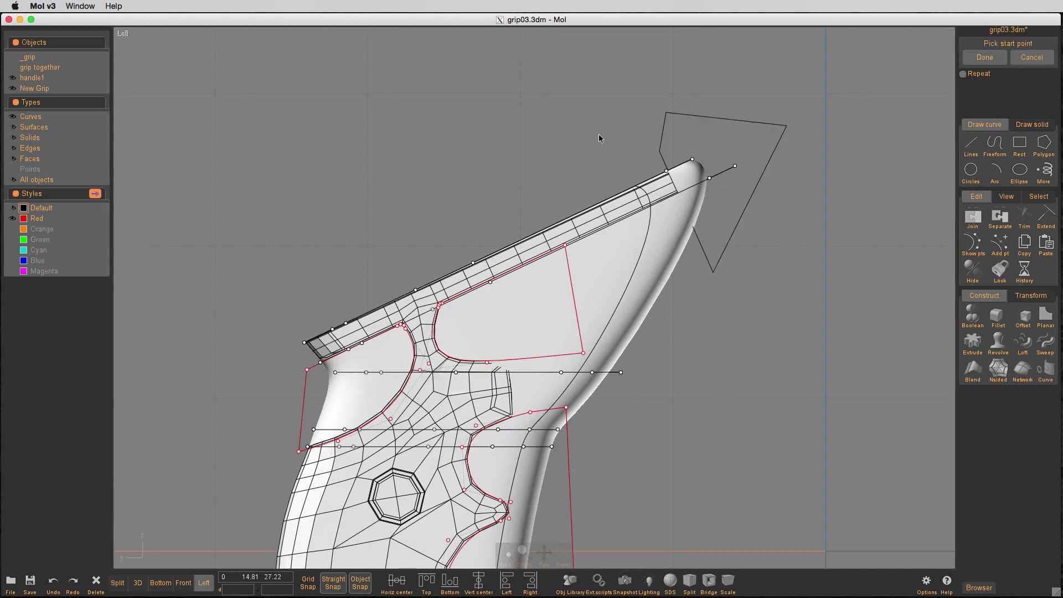
{"action": "key", "text": "Escape"}
{"action": "left_click_drag", "start_coordinate": [805, 243], "coordinate": [717, 290]}
{"action": "left_click", "coordinate": [23, 219]}
- Draw a closed four-sided outline in front of the block between the trigger and finger recesses and assign it the Red style
{"action": "left_click", "coordinate": [687, 419]}
{"action": "left_click", "coordinate": [971, 146]}
{"action": "left_click", "coordinate": [995, 171]}
{"action": "left_click", "coordinate": [658, 417]}
{"action": "key", "text": "Tab"}
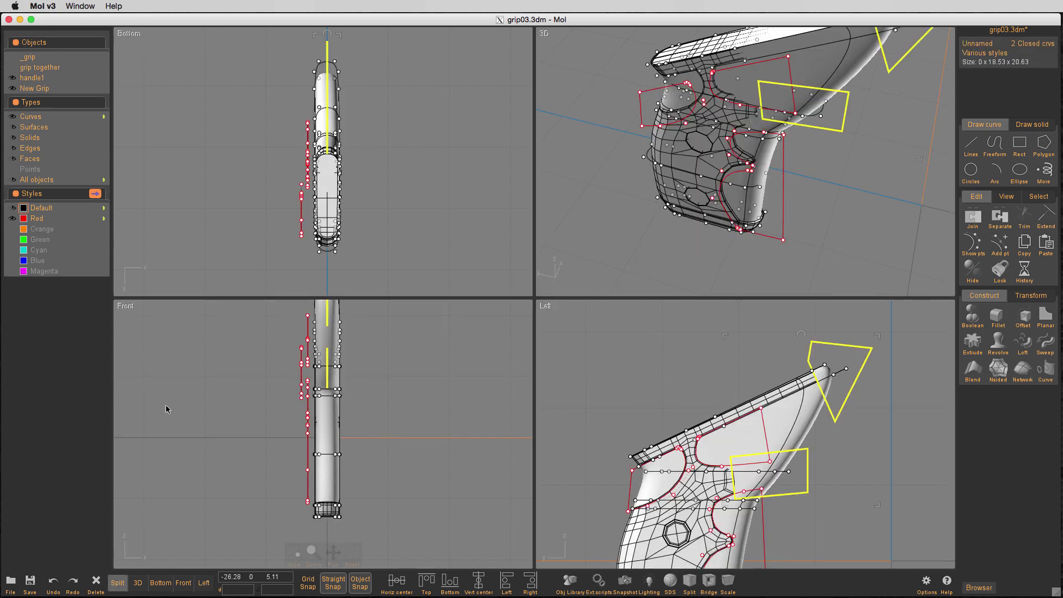
{"action": "key", "text": "Tab"}
{"action": "key", "text": "Escape"}
{"action": "left_click", "coordinate": [659, 376]}
{"action": "left_click", "coordinate": [815, 358]}
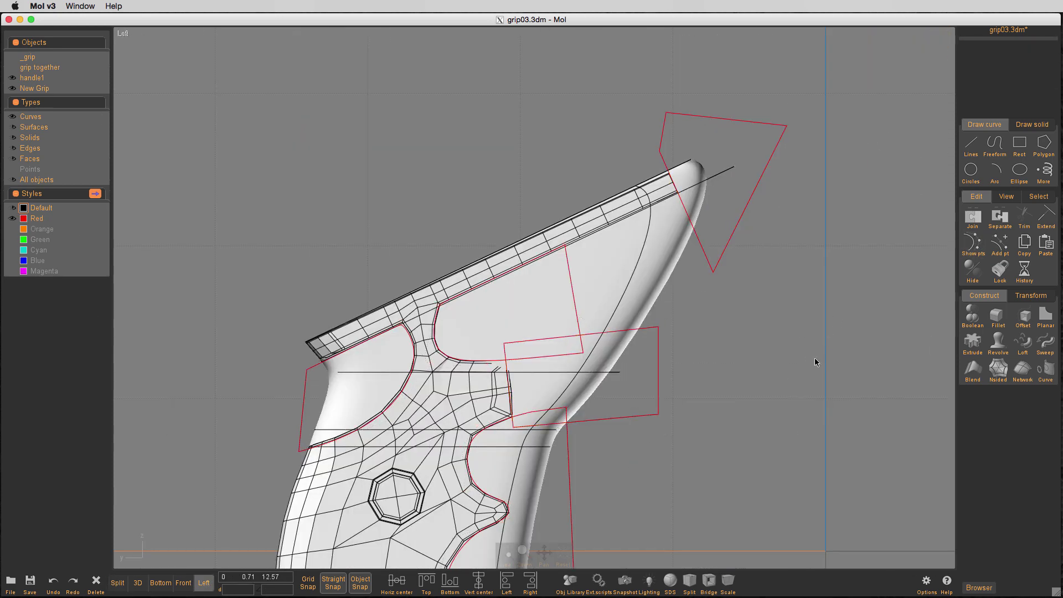
- Add a point to the inner edge of the four-sided outline and bow that edge to follow the block's front face
{"action": "left_click", "coordinate": [659, 360]}
{"action": "left_click", "coordinate": [1000, 243]}
{"action": "scroll", "coordinate": [549, 394], "scroll_direction": "up", "scroll_amount": 5}
{"action": "left_click", "coordinate": [447, 373]}
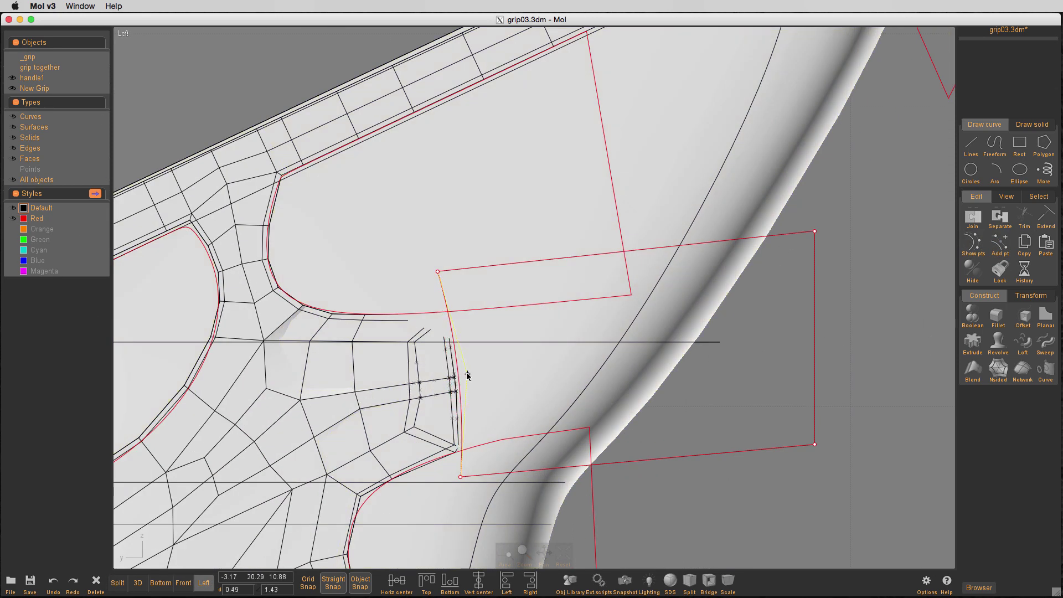
{"action": "scroll", "coordinate": [785, 507], "scroll_direction": "down", "scroll_amount": 3}
{"action": "right_click_drag", "start_coordinate": [873, 292], "coordinate": [769, 372]}
- Move the trigger outline's two front corner points along the rail so the outline reaches beyond the grip body
{"action": "left_click", "coordinate": [552, 371]}
{"action": "key", "text": "p"}
{"action": "left_click", "coordinate": [526, 213]}
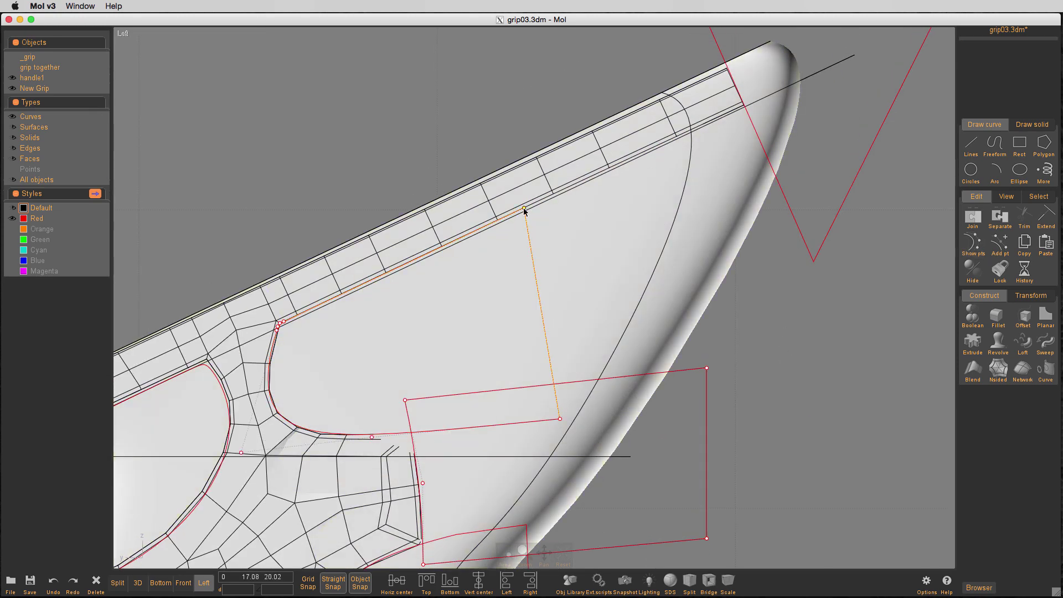
{"action": "key", "text": "m"}
{"action": "scroll", "coordinate": [526, 223], "scroll_direction": "up", "scroll_amount": 4}
{"action": "left_click", "coordinate": [523, 200]}
{"action": "scroll", "coordinate": [526, 210], "scroll_direction": "down", "scroll_amount": 4}
{"action": "scroll", "coordinate": [795, 95], "scroll_direction": "up", "scroll_amount": 2}
{"action": "left_click", "coordinate": [795, 95]}
{"action": "scroll", "coordinate": [764, 98], "scroll_direction": "down", "scroll_amount": 3}
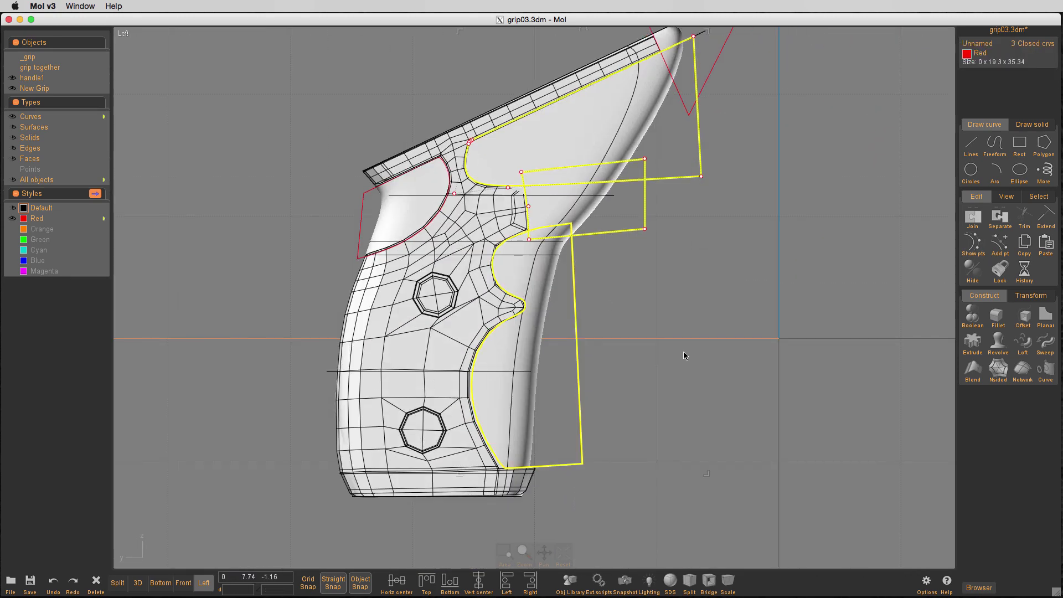
- Merge the trigger, block and finger-groove outlines into one closed curve and delete surplus points on its outer side
{"action": "key", "text": "Tab"}
{"action": "key", "text": "Tab"}
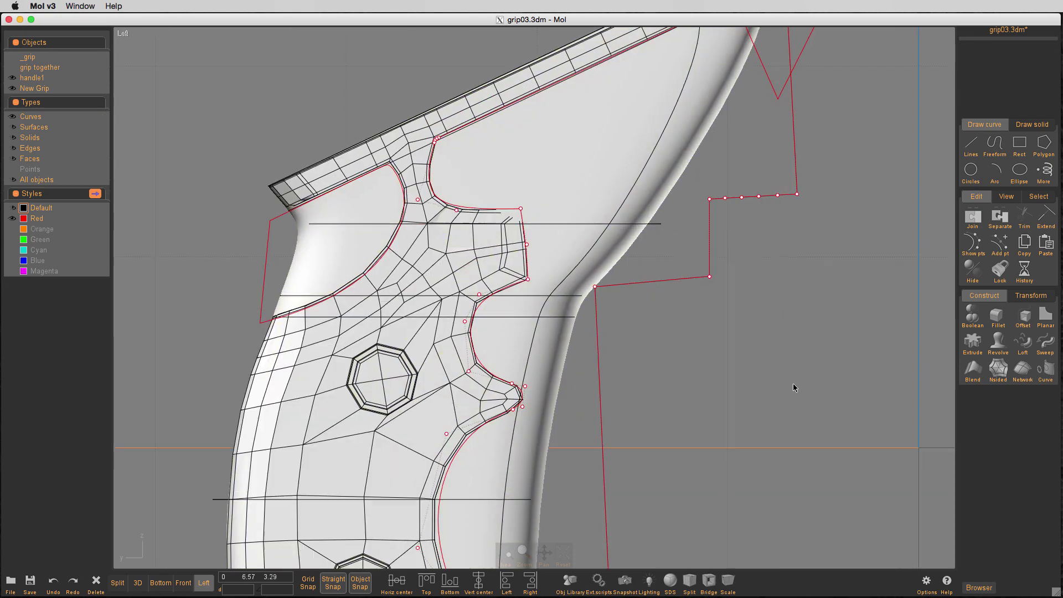
{"action": "scroll", "coordinate": [793, 388], "scroll_direction": "down", "scroll_amount": 3}
{"action": "scroll", "coordinate": [744, 282], "scroll_direction": "up", "scroll_amount": 3}
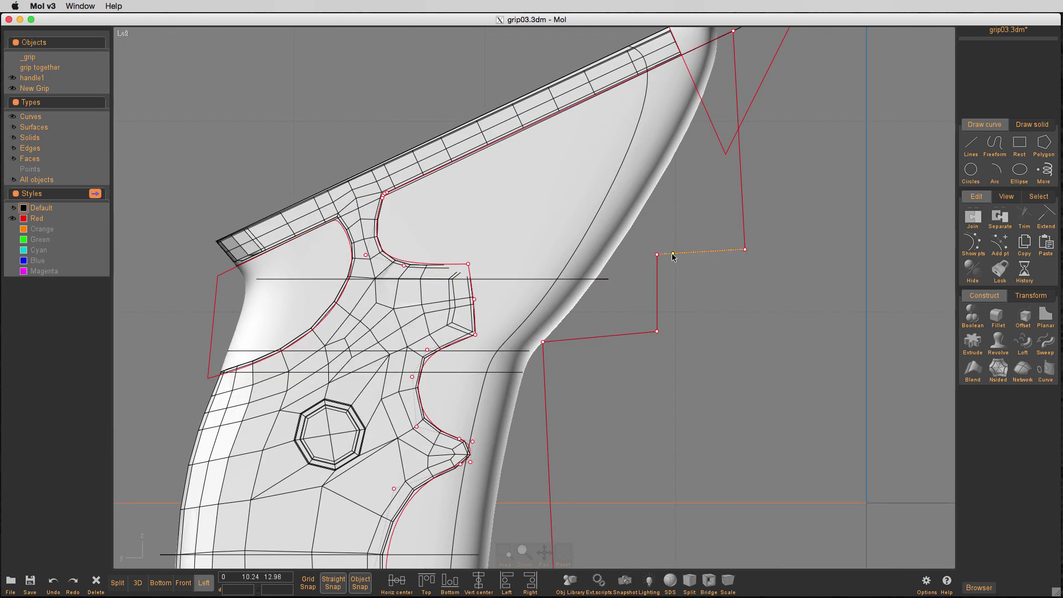
{"action": "scroll", "coordinate": [651, 330], "scroll_direction": "down", "scroll_amount": 3}
{"action": "scroll", "coordinate": [570, 304], "scroll_direction": "up", "scroll_amount": 5}
- Fillet the upper and lower front corners of the block on the merged outline with a small G2 Blend radius
{"action": "left_click", "coordinate": [536, 285]}
{"action": "key", "text": "f"}
{"action": "left_click", "coordinate": [537, 282]}
{"action": "right_click", "coordinate": [537, 282]}
{"action": "scroll", "coordinate": [564, 382], "scroll_direction": "up", "scroll_amount": 2}
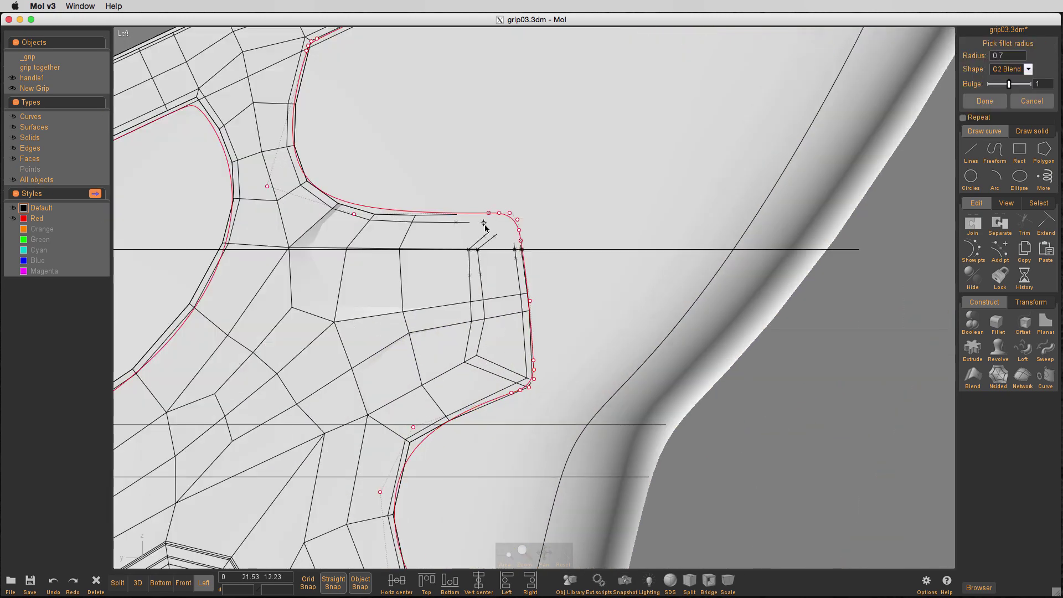
{"action": "right_click", "coordinate": [526, 248]}
{"action": "left_click", "coordinate": [518, 217]}
{"action": "key", "text": "f"}
{"action": "left_click", "coordinate": [517, 213]}
{"action": "right_click", "coordinate": [517, 213]}
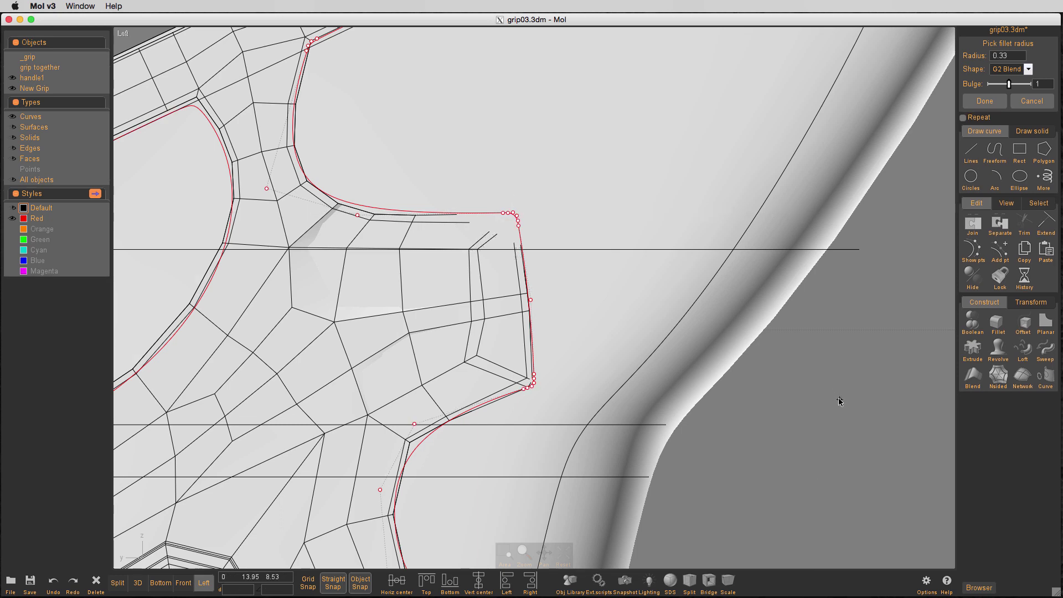
{"action": "left_click", "coordinate": [1004, 56]}
{"action": "type", "text": ".5"}
{"action": "left_click", "coordinate": [1043, 158]}
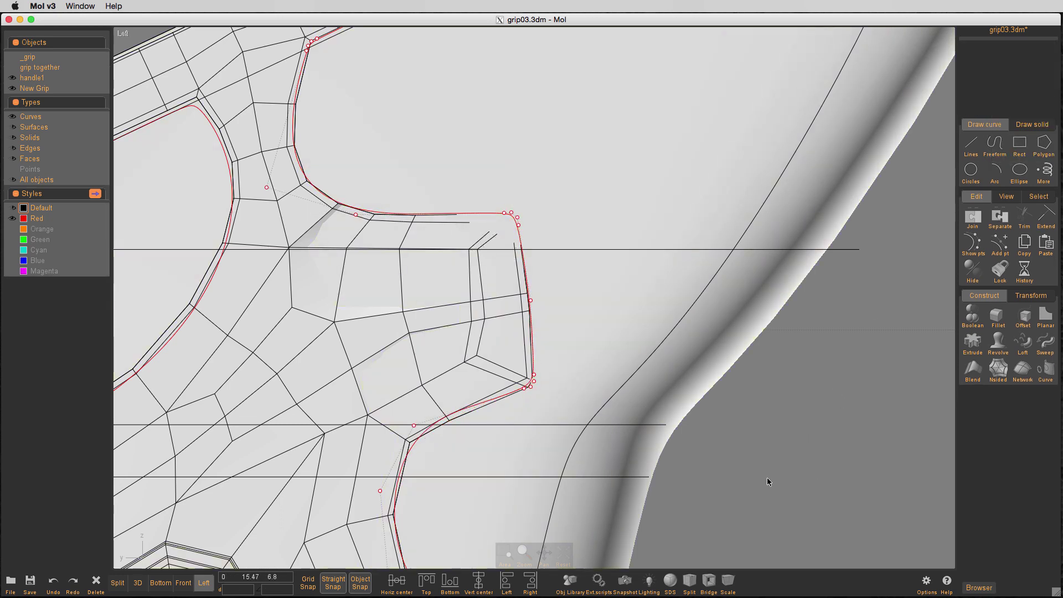
- Subtract the rear outline and the merged front outline from the New Grip solid with a Boolean difference
{"action": "scroll", "coordinate": [570, 200], "scroll_direction": "down", "scroll_amount": 5}
{"action": "left_click", "coordinate": [622, 130]}
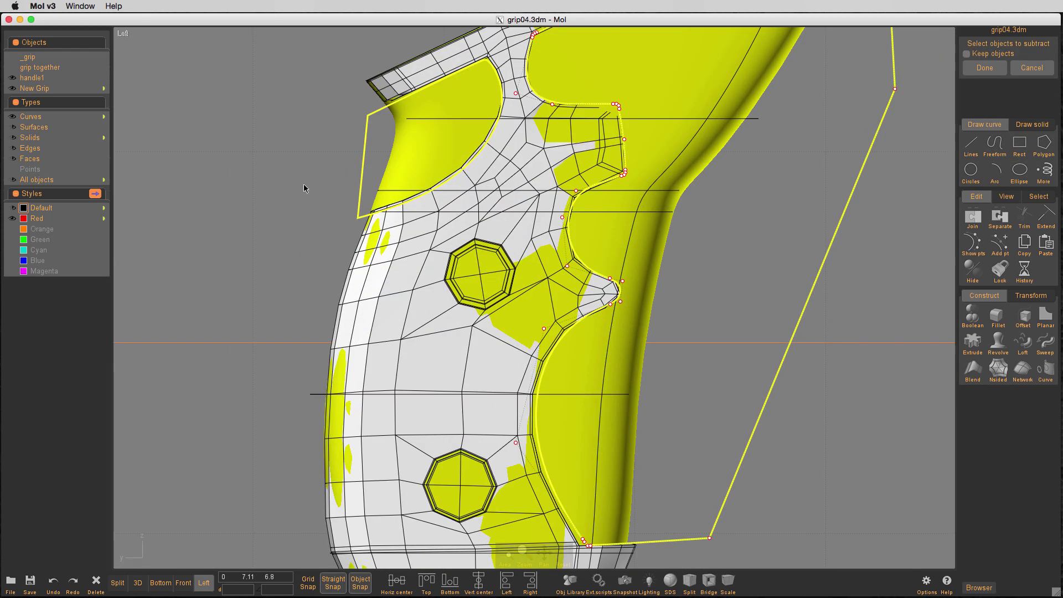
{"action": "right_click_drag", "start_coordinate": [762, 228], "coordinate": [868, 212]}
{"action": "left_click", "coordinate": [868, 216]}
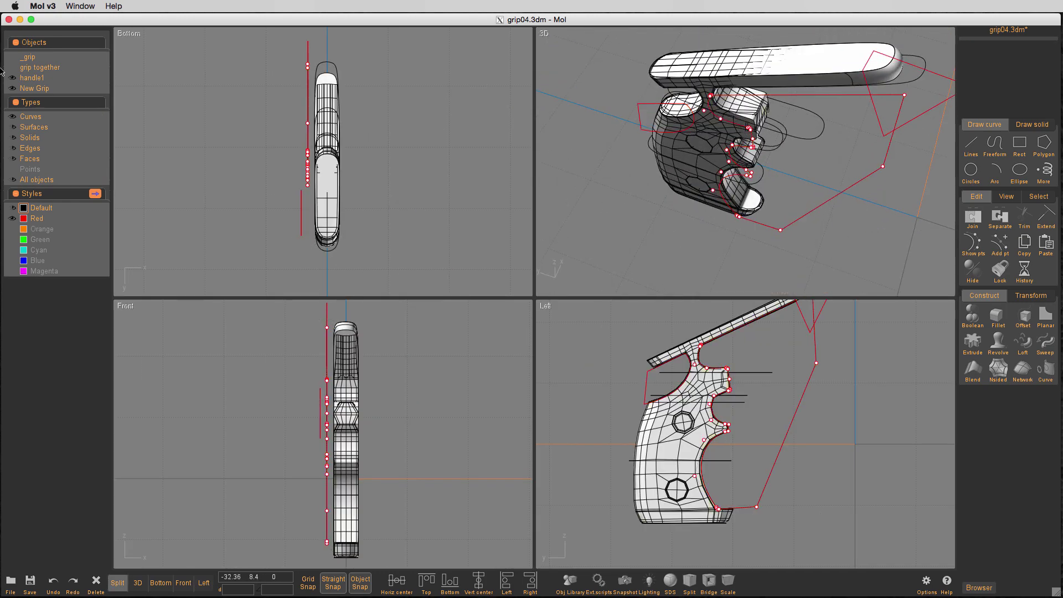
- Hide the handle1 mesh and subtract the rail-tip outline from the New Grip solid
{"action": "left_click", "coordinate": [13, 79]}
{"action": "left_click", "coordinate": [703, 185]}
{"action": "left_click", "coordinate": [972, 316]}
{"action": "left_click", "coordinate": [814, 325]}
{"action": "right_click", "coordinate": [868, 370]}
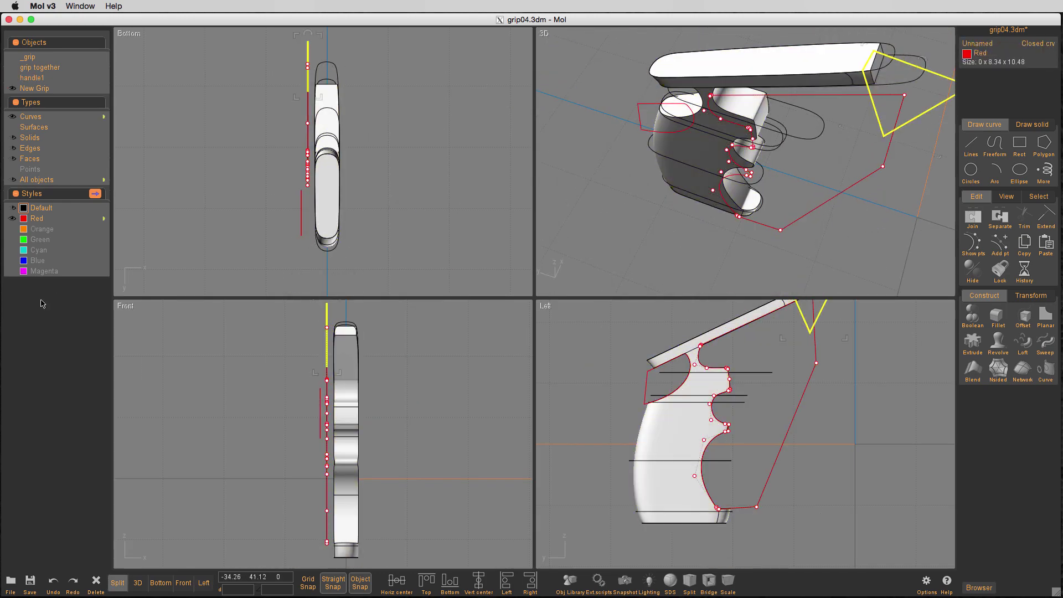
- Hide the red outlines and the remaining curves and inspect the cut grip solid in the 3D view
{"action": "left_click", "coordinate": [13, 218]}
{"action": "left_click", "coordinate": [137, 582]}
{"action": "right_click_drag", "start_coordinate": [839, 232], "coordinate": [803, 208]}
{"action": "left_click", "coordinate": [13, 117]}
{"action": "right_click_drag", "start_coordinate": [185, 243], "coordinate": [243, 293]}
{"action": "left_click", "coordinate": [731, 110]}
{"action": "key", "text": "ctrl+z"}
{"action": "right_click_drag", "start_coordinate": [752, 203], "coordinate": [755, 224]}
{"action": "left_click", "coordinate": [117, 582]}
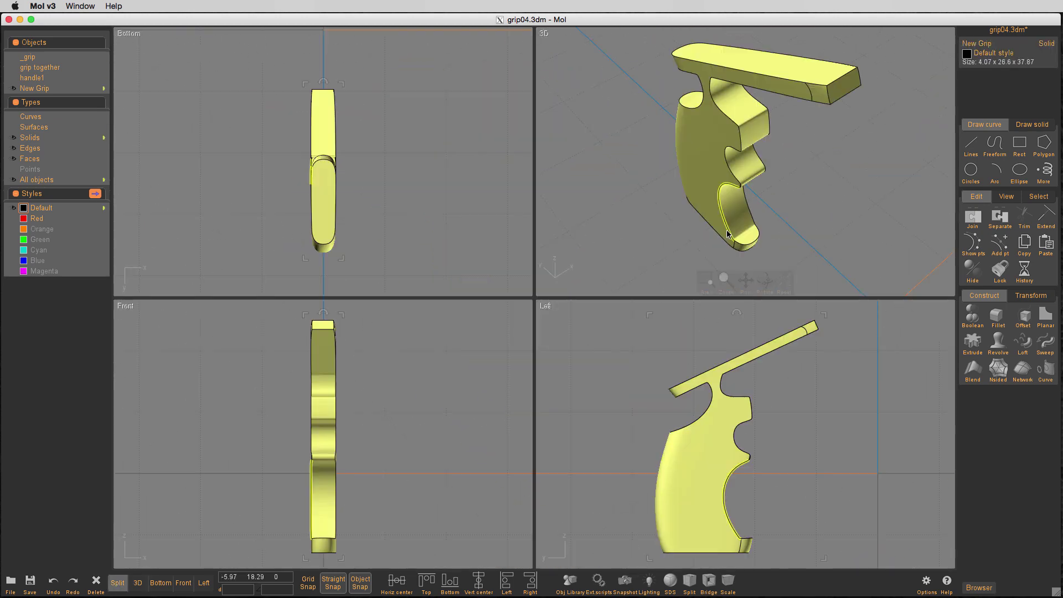
- Draw a rectangle over the grip's left half up to the centreline in the front view and subtract it from the solid
{"action": "left_click", "coordinate": [1019, 144]}
{"action": "scroll", "coordinate": [359, 368], "scroll_direction": "down", "scroll_amount": 2}
{"action": "left_click", "coordinate": [302, 318]}
{"action": "left_click", "coordinate": [330, 525]}
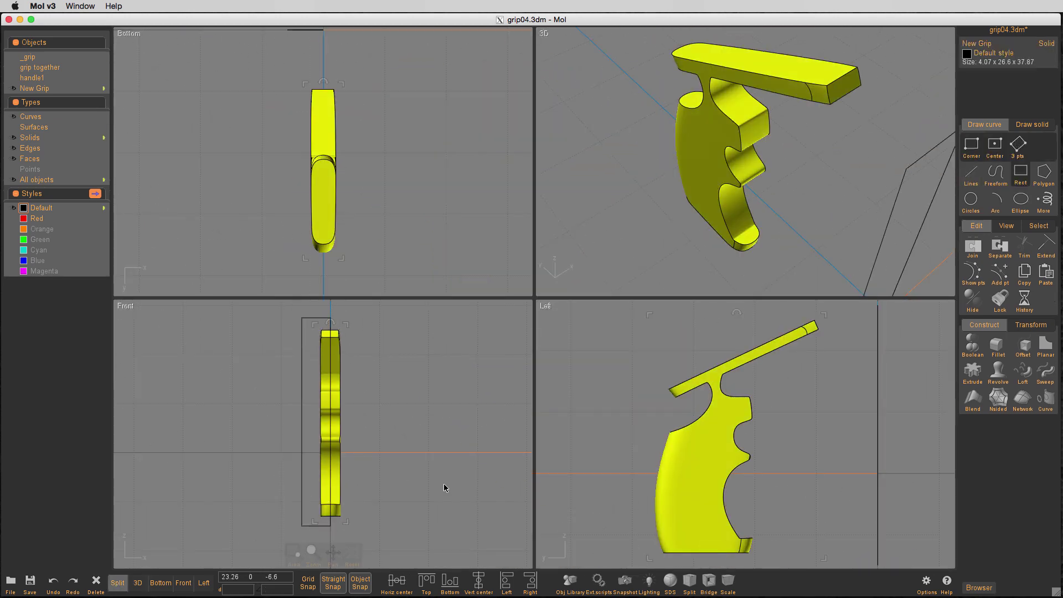
{"action": "left_click", "coordinate": [973, 346]}
{"action": "left_click", "coordinate": [301, 462]}
{"action": "right_click", "coordinate": [244, 471]}
{"action": "left_click", "coordinate": [299, 417]}
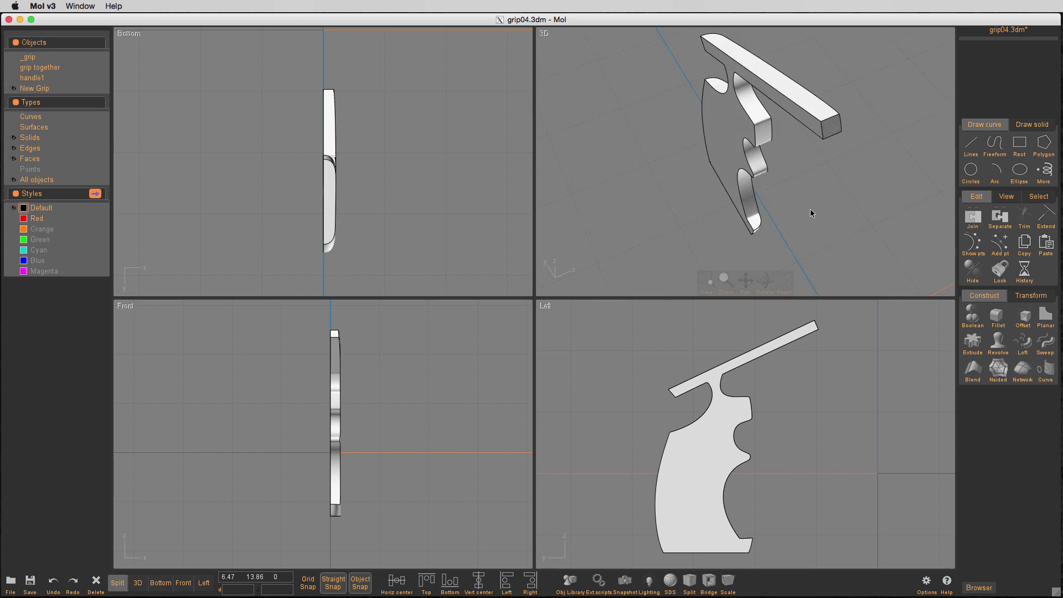
- Mirror the remaining grip half across the centre plane to rebuild the full grip
{"action": "left_click", "coordinate": [329, 347]}
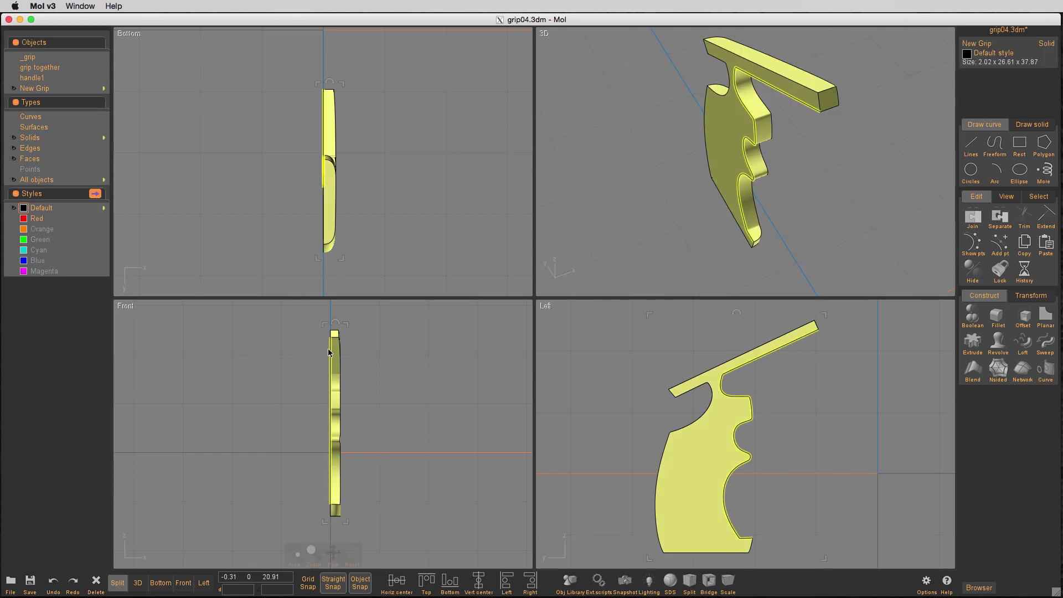
{"action": "right_click_drag", "start_coordinate": [803, 188], "coordinate": [830, 211]}
{"action": "scroll", "coordinate": [775, 166], "scroll_direction": "up", "scroll_amount": 3}
{"action": "left_click", "coordinate": [742, 166]}
{"action": "left_click", "coordinate": [836, 214]}
- Compare the rebuilt grip with the handle1 mesh, hide that mesh and show the grip together mesh instead
{"action": "left_click", "coordinate": [14, 77]}
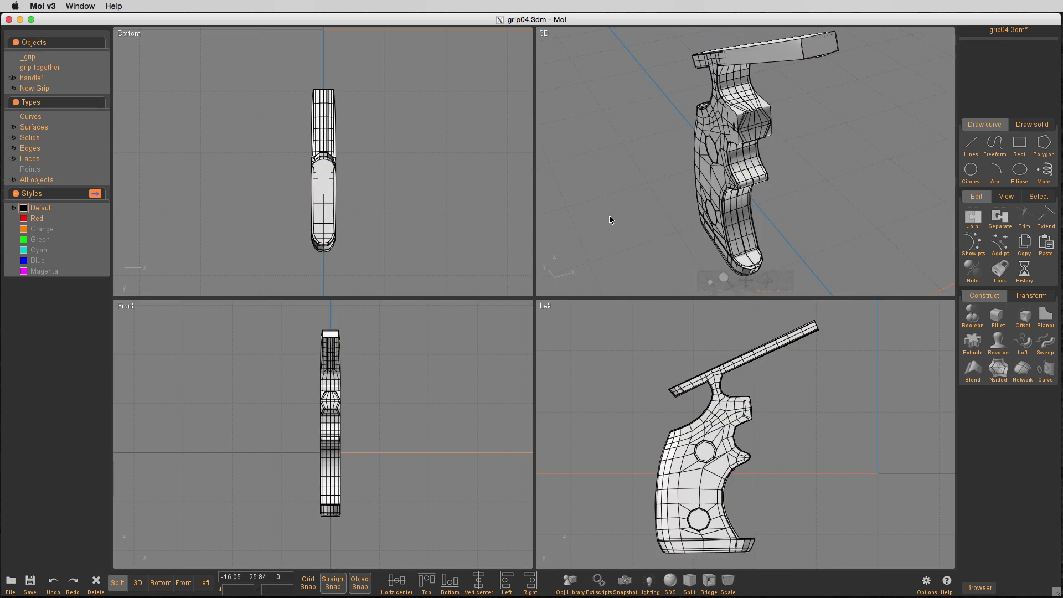
{"action": "right_click_drag", "start_coordinate": [608, 215], "coordinate": [736, 199]}
{"action": "left_click", "coordinate": [14, 77]}
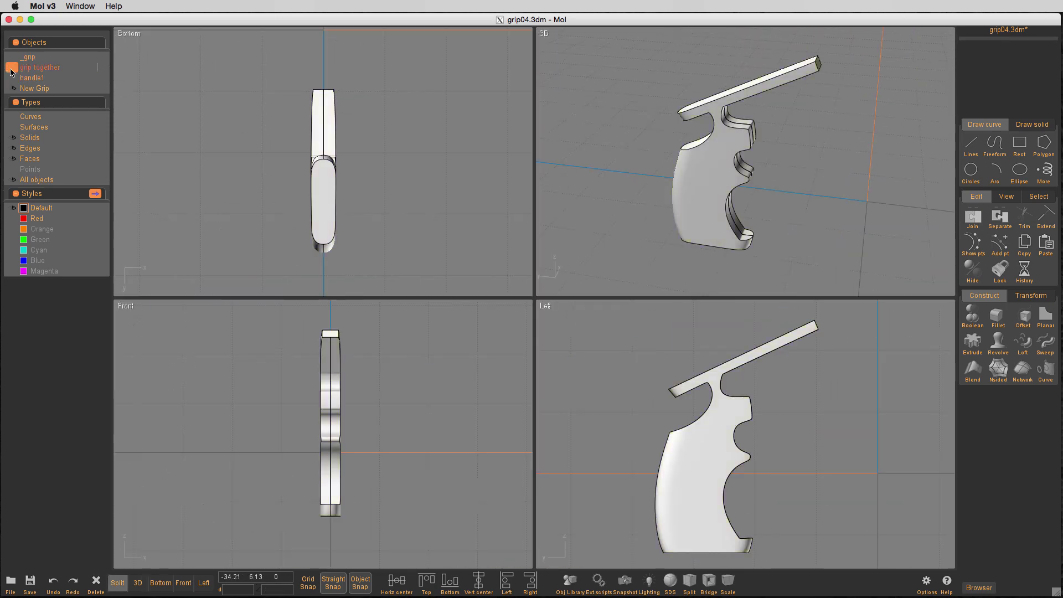
{"action": "left_click", "coordinate": [12, 68]}
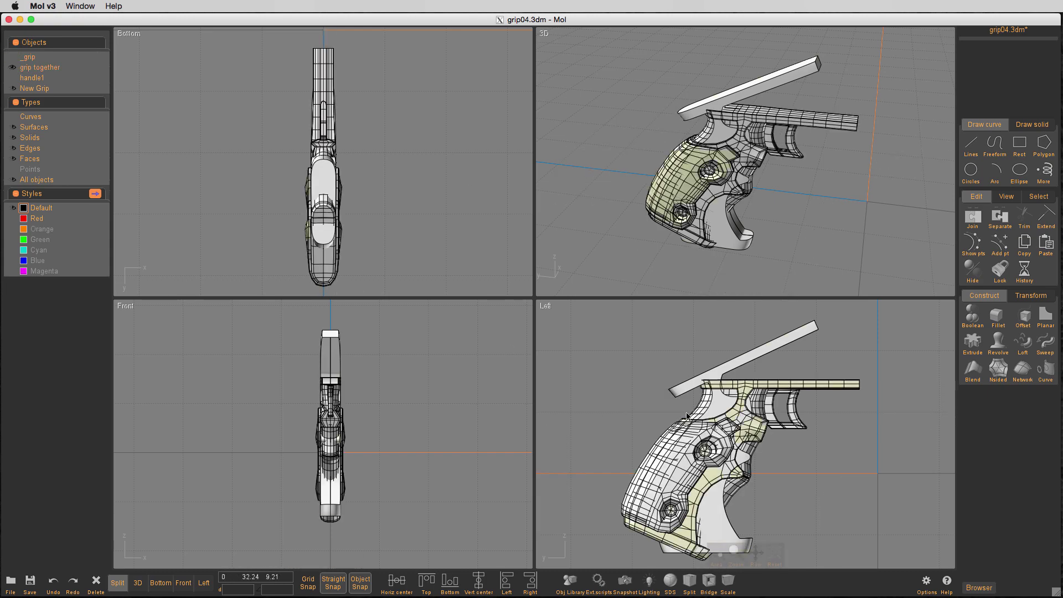
- Rotate the New Grip solid together with the handle1 mesh about the upper screw hole's centre to line up with the grip together mesh
{"action": "left_click", "coordinate": [733, 368]}
{"action": "left_click", "coordinate": [31, 78]}
{"action": "scroll", "coordinate": [875, 327], "scroll_direction": "up", "scroll_amount": 4}
{"action": "key", "text": "space"}
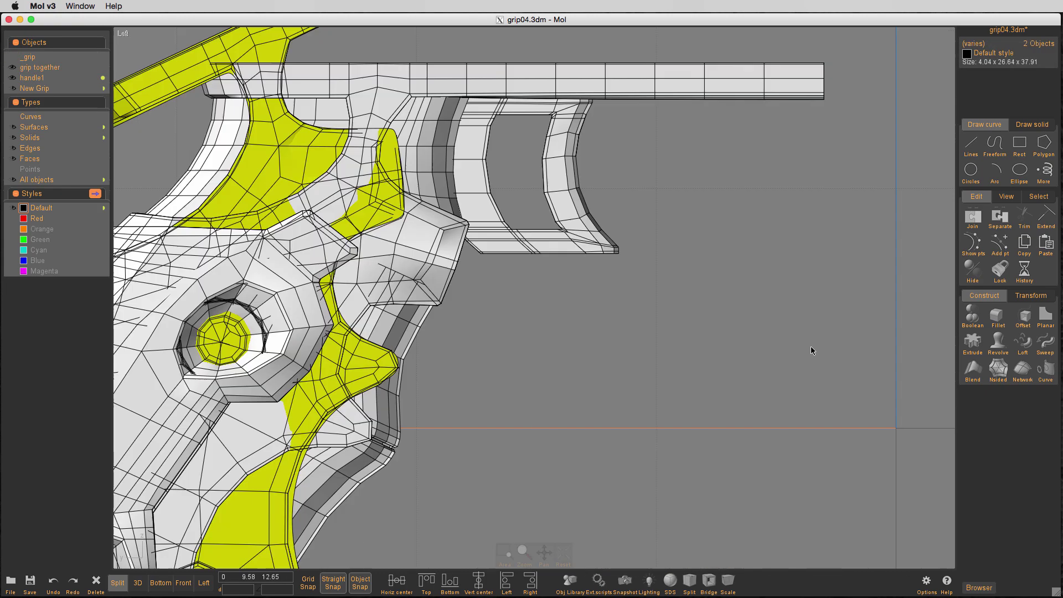
{"action": "scroll", "coordinate": [688, 335], "scroll_direction": "down", "scroll_amount": 3}
{"action": "key", "text": "r"}
{"action": "left_click", "coordinate": [12, 67]}
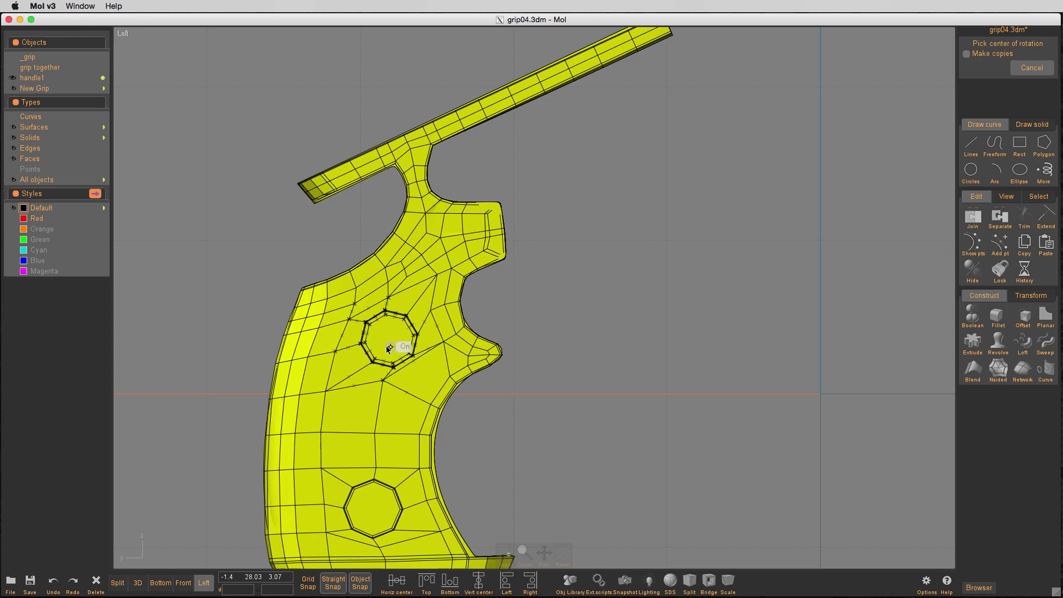
{"action": "left_click", "coordinate": [12, 67]}
{"action": "left_click", "coordinate": [389, 338]}
{"action": "left_click", "coordinate": [825, 339]}
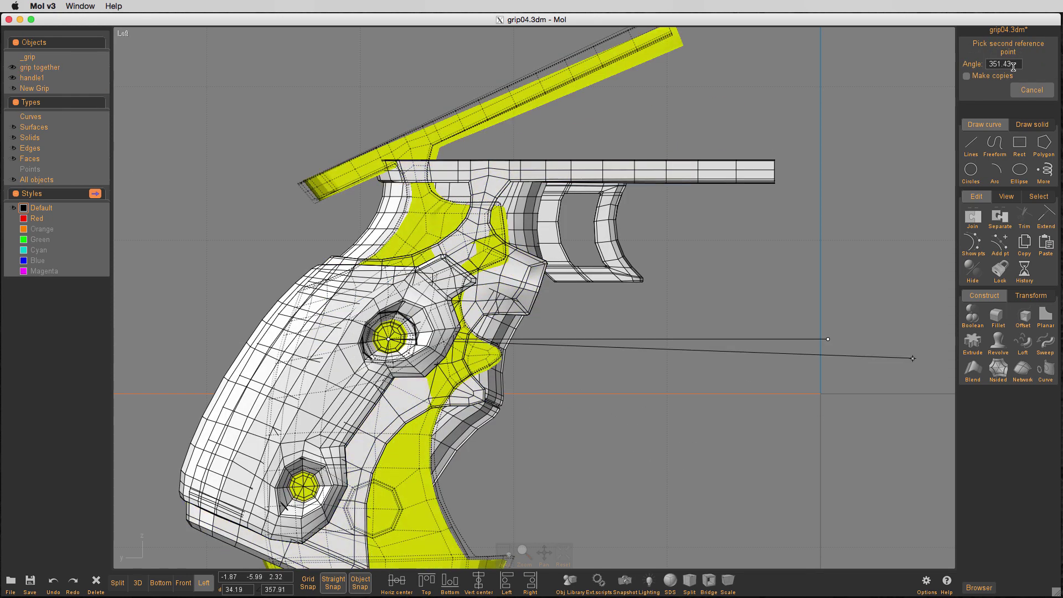
{"action": "left_click", "coordinate": [1012, 64]}
{"action": "left_click", "coordinate": [1010, 84]}
- Hide the handle1 mesh, check the rotated New Grip solid on its own and bring back the grip together mesh with the curves
{"action": "left_click", "coordinate": [12, 78]}
{"action": "left_click", "coordinate": [12, 67]}
{"action": "left_click", "coordinate": [12, 88]}
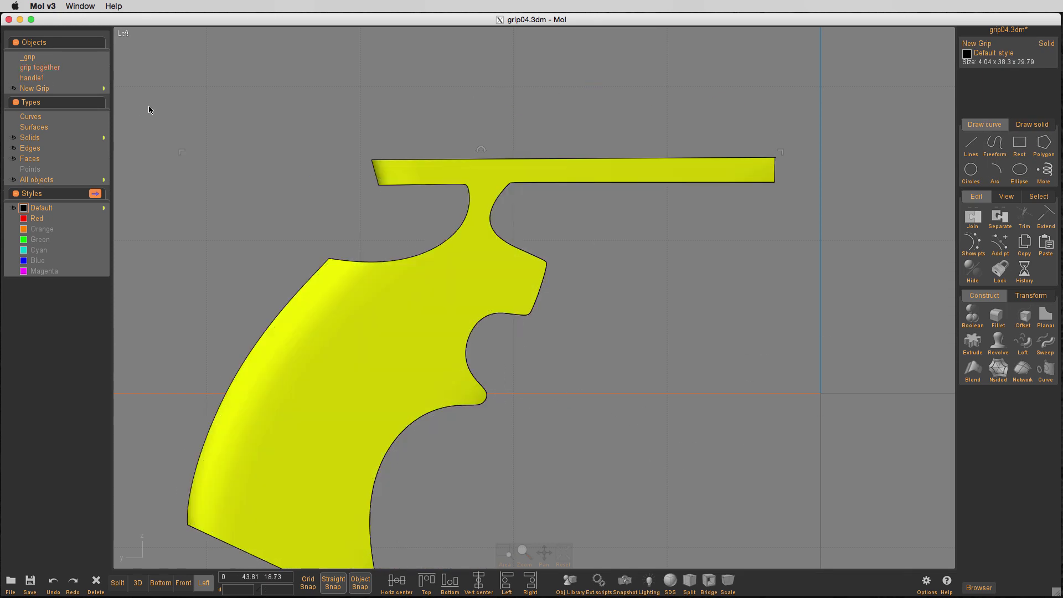
{"action": "left_click", "coordinate": [232, 146]}
{"action": "key", "text": "space"}
{"action": "left_click", "coordinate": [12, 67]}
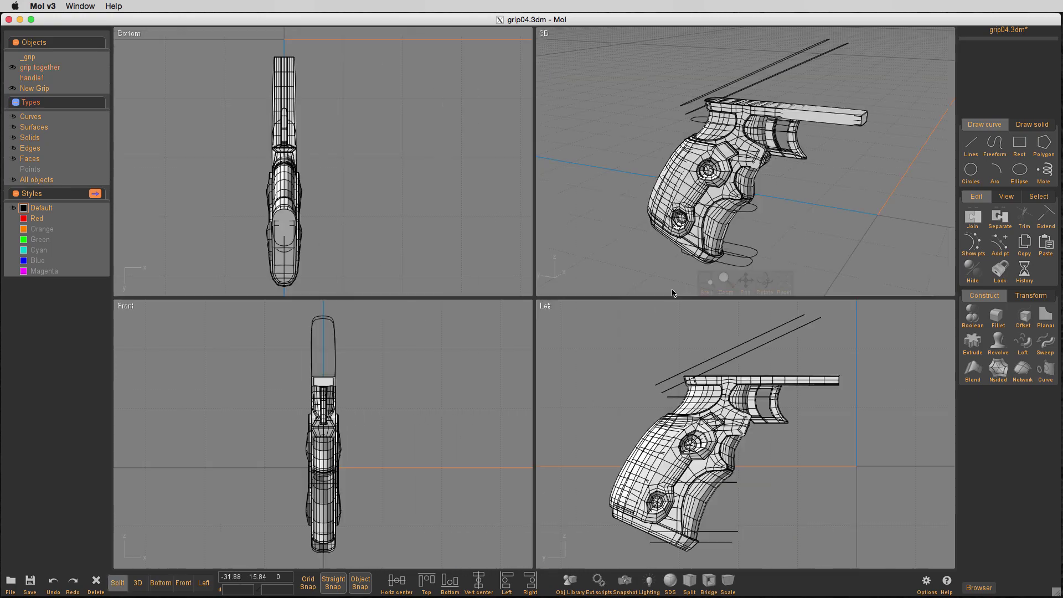
{"action": "key", "text": "Tab"}
{"action": "right_click_drag", "start_coordinate": [426, 235], "coordinate": [730, 260]}
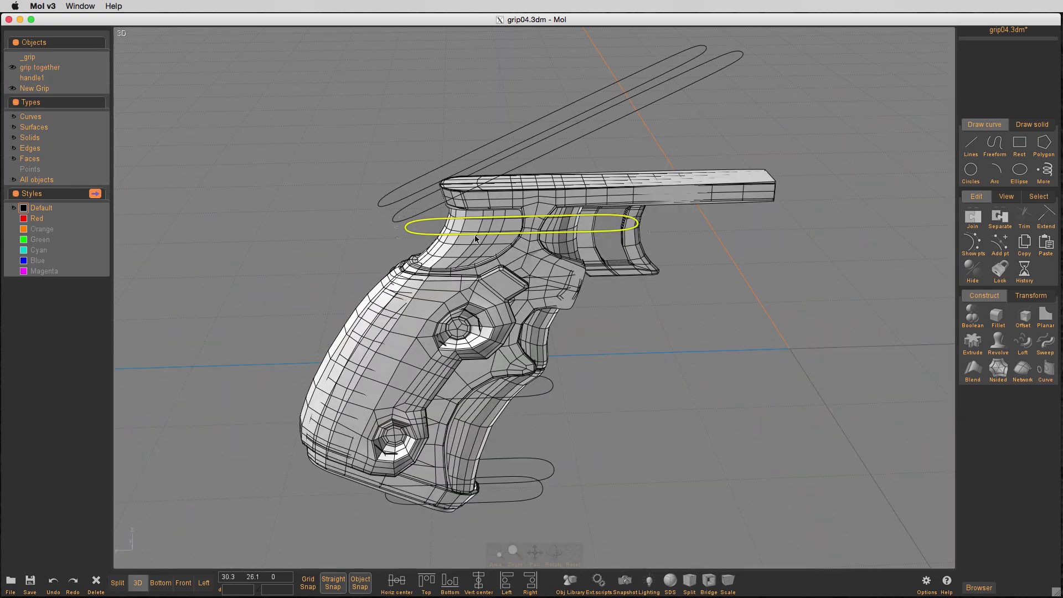
- Isolate the closed rounded outline crossing the grip's neck together with the neck section of the grip together mesh
{"action": "left_click", "coordinate": [473, 233]}
{"action": "left_click", "coordinate": [464, 248]}
{"action": "key", "text": "i"}
{"action": "right_click_drag", "start_coordinate": [647, 332], "coordinate": [636, 365]}
{"action": "left_click", "coordinate": [663, 383]}
{"action": "key", "text": "space"}
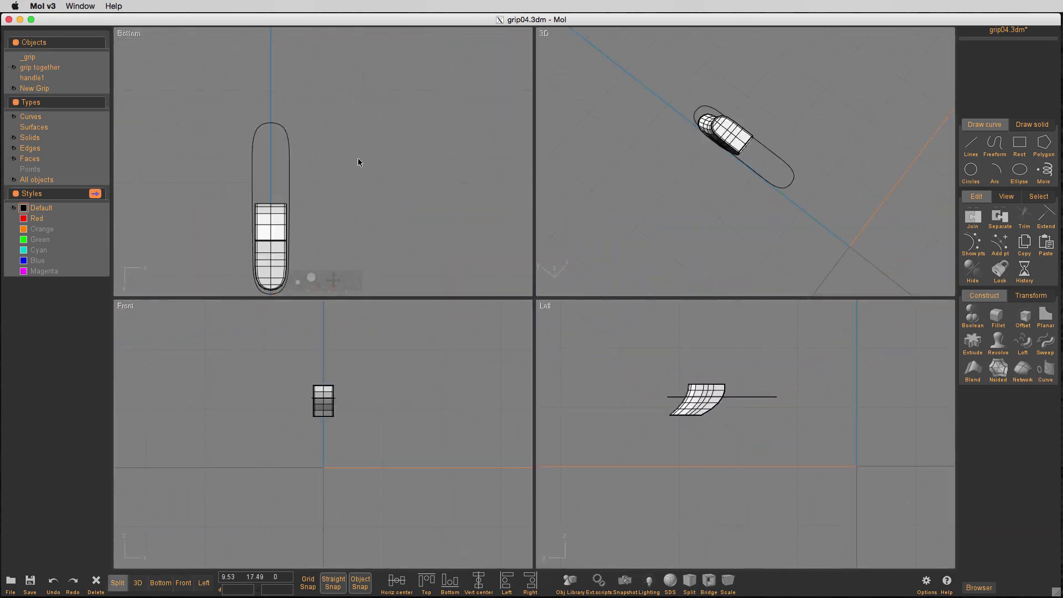
- Scale the closed outline down and move it in the bottom view so it fits the rounded end of the neck mesh
{"action": "key", "text": "space"}
{"action": "left_click", "coordinate": [433, 249]}
{"action": "left_click", "coordinate": [509, 473]}
{"action": "left_click_drag", "start_coordinate": [510, 472], "coordinate": [503, 454]}
{"action": "key", "text": "m"}
{"action": "left_click_drag", "start_coordinate": [576, 273], "coordinate": [576, 288]}
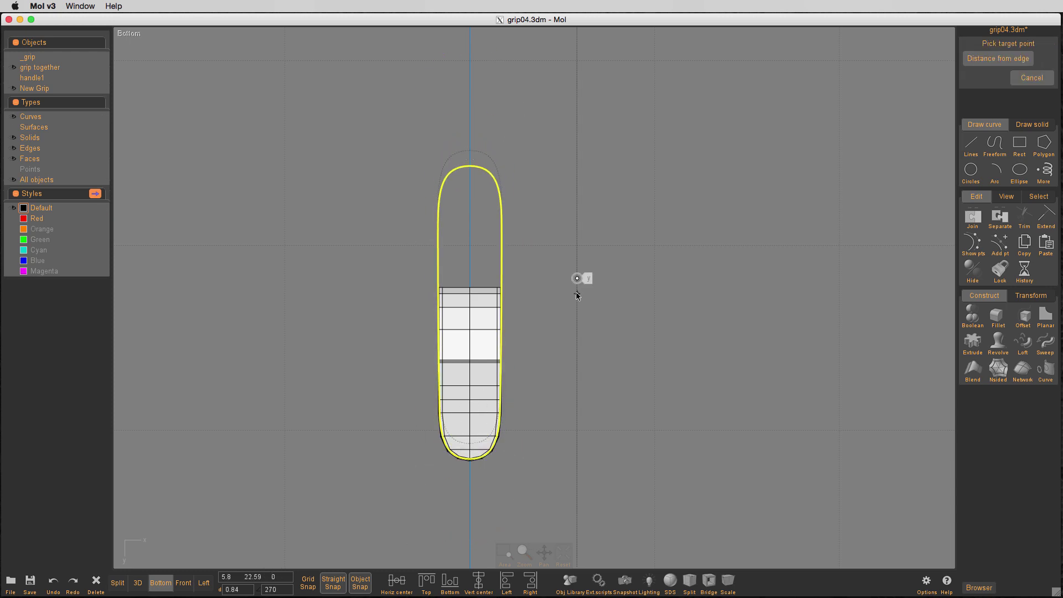
{"action": "key", "text": "space"}
{"action": "key", "text": "space"}
- Draw a rectangle over the outline's free end beyond the neck mesh and try to subtract it from the outline
{"action": "left_click", "coordinate": [501, 234]}
{"action": "left_click", "coordinate": [1019, 146]}
{"action": "left_click", "coordinate": [971, 146]}
{"action": "left_click", "coordinate": [378, 146]}
{"action": "left_click", "coordinate": [579, 278]}
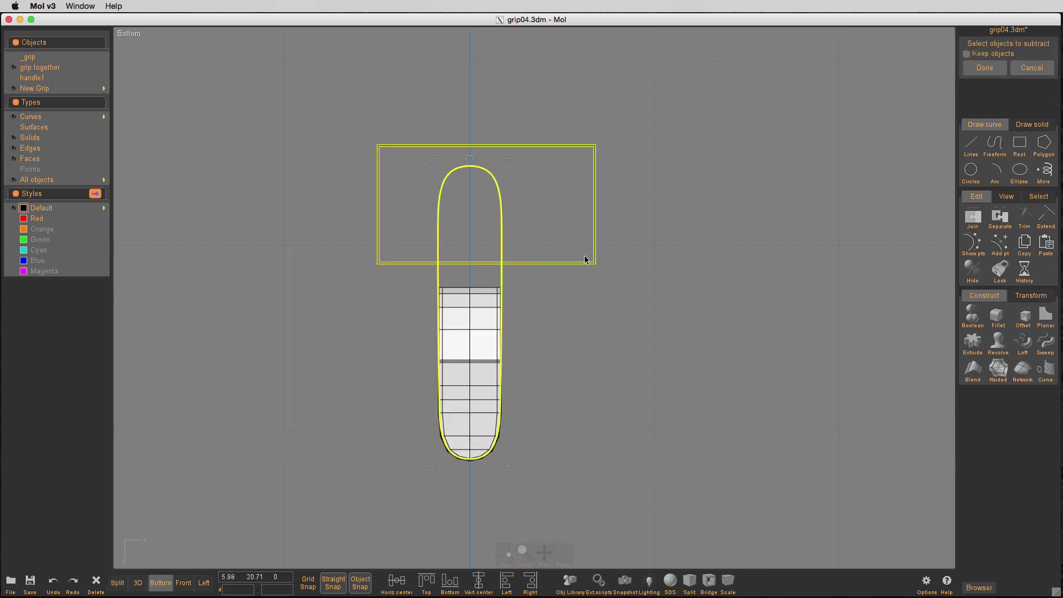
- Move the rectangle vertically onto the same plane as the rounded outline
{"action": "key", "text": "Tab"}
{"action": "left_click", "coordinate": [394, 407]}
{"action": "left_click_drag", "start_coordinate": [370, 435], "coordinate": [310, 448]}
{"action": "key", "text": "m"}
{"action": "left_click", "coordinate": [403, 479]}
{"action": "left_click", "coordinate": [403, 424]}
{"action": "left_click", "coordinate": [403, 424]}
{"action": "left_click", "coordinate": [129, 34]}
{"action": "key", "text": "Tab"}
- Subtract the rectangle from the rounded outline, leaving a straight-ended closed curve about 10.6 long and 3.45 wide
{"action": "left_click", "coordinate": [500, 382]}
{"action": "left_click", "coordinate": [973, 317]}
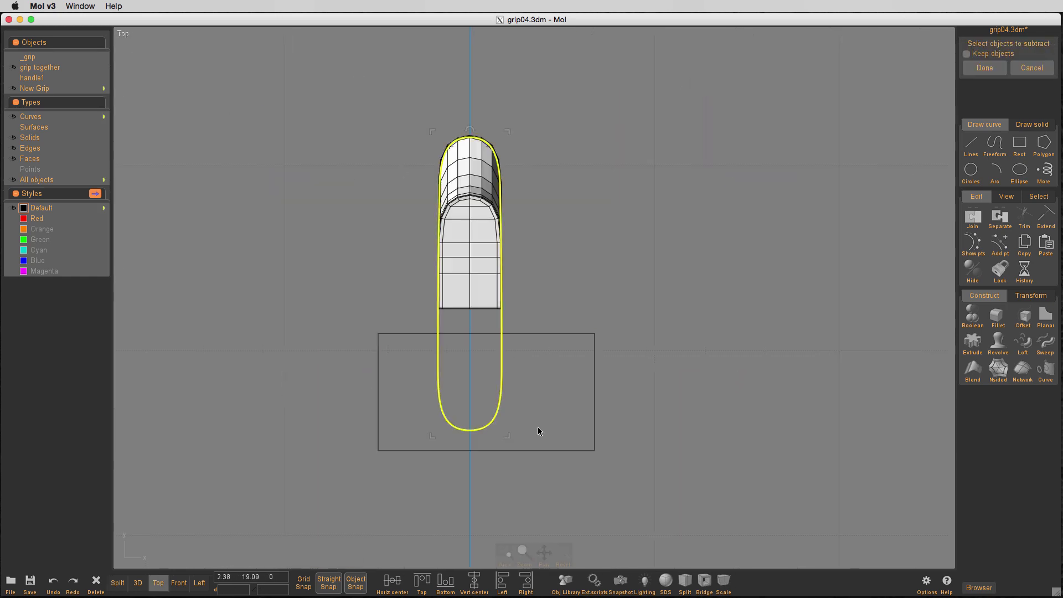
{"action": "left_click", "coordinate": [537, 450]}
{"action": "right_click", "coordinate": [537, 450]}
{"action": "right_click_drag", "start_coordinate": [688, 315], "coordinate": [660, 354]}
{"action": "key", "text": "Tab"}
{"action": "key", "text": "Tab"}
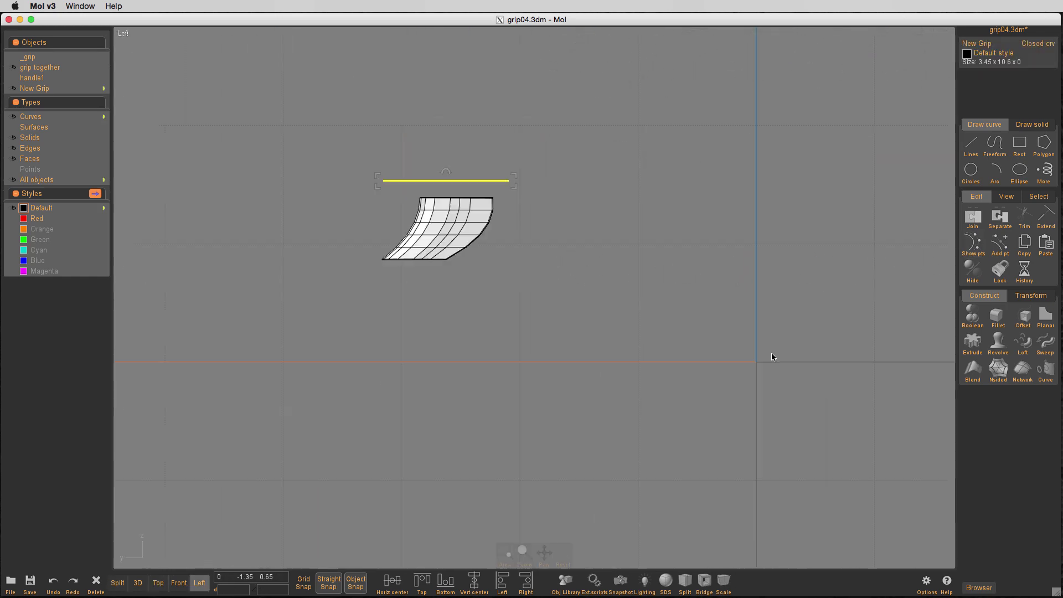
- Move the trimmed outline down to the lower edge of the neck mesh in the left view
{"action": "key", "text": "Tab"}
{"action": "right_click_drag", "start_coordinate": [764, 177], "coordinate": [725, 128]}
{"action": "scroll", "coordinate": [725, 144], "scroll_direction": "up", "scroll_amount": 3}
{"action": "key", "text": "Tab"}
{"action": "key", "text": "m"}
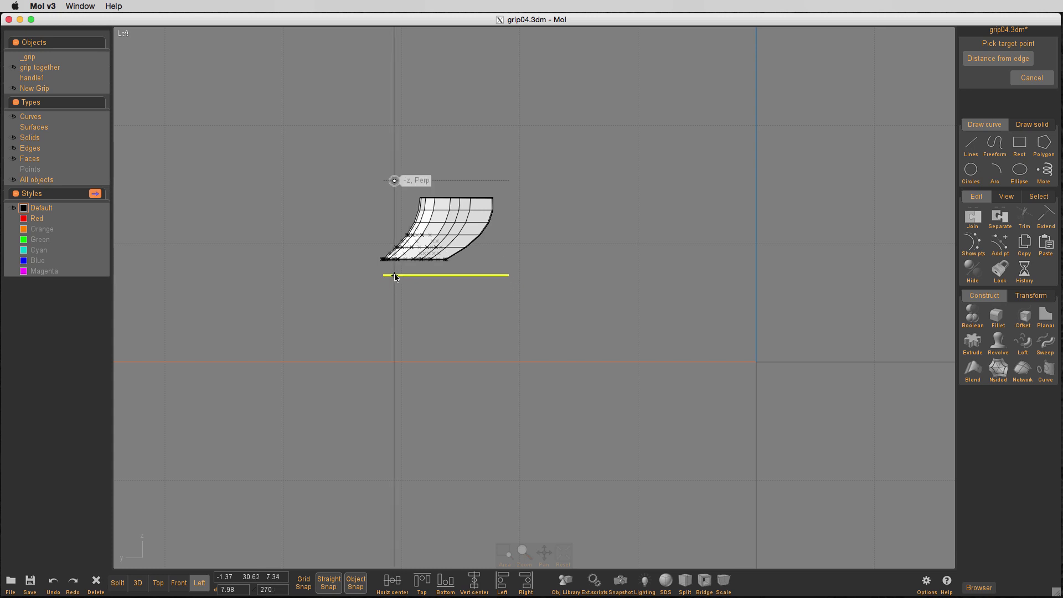
{"action": "left_click", "coordinate": [394, 277]}
{"action": "scroll", "coordinate": [415, 235], "scroll_direction": "up", "scroll_amount": 5}
{"action": "left_click", "coordinate": [625, 387]}
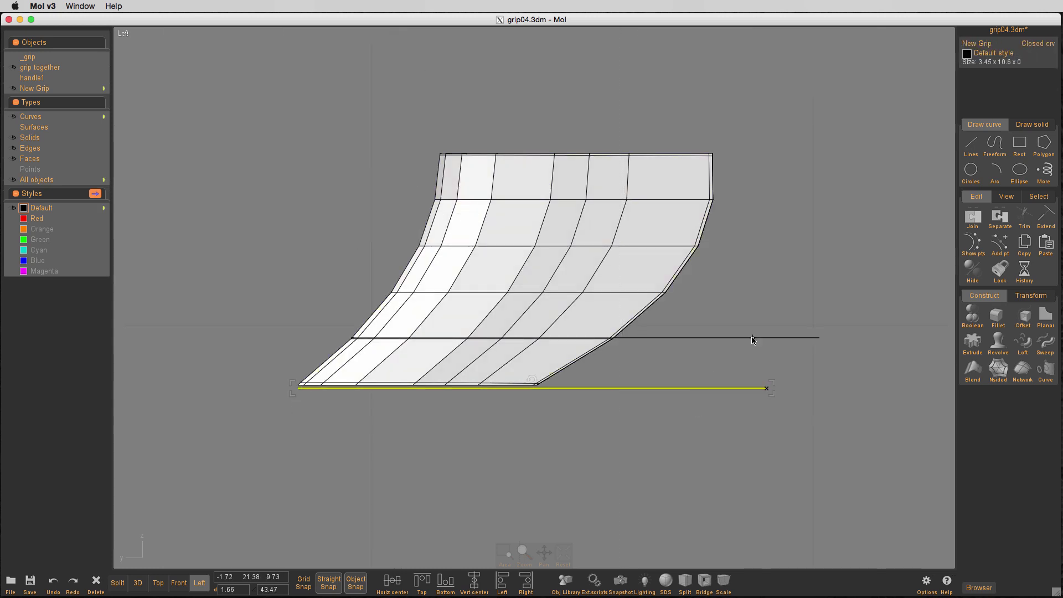
- Copy the outline to the neck mesh's middle and upper edge and loft the profiles with Loose style and capped ends
{"action": "key", "text": "Escape"}
{"action": "left_click", "coordinate": [812, 281]}
{"action": "left_click_drag", "start_coordinate": [752, 337], "coordinate": [856, 150], "text": "ctrl"}
{"action": "key", "text": "l"}
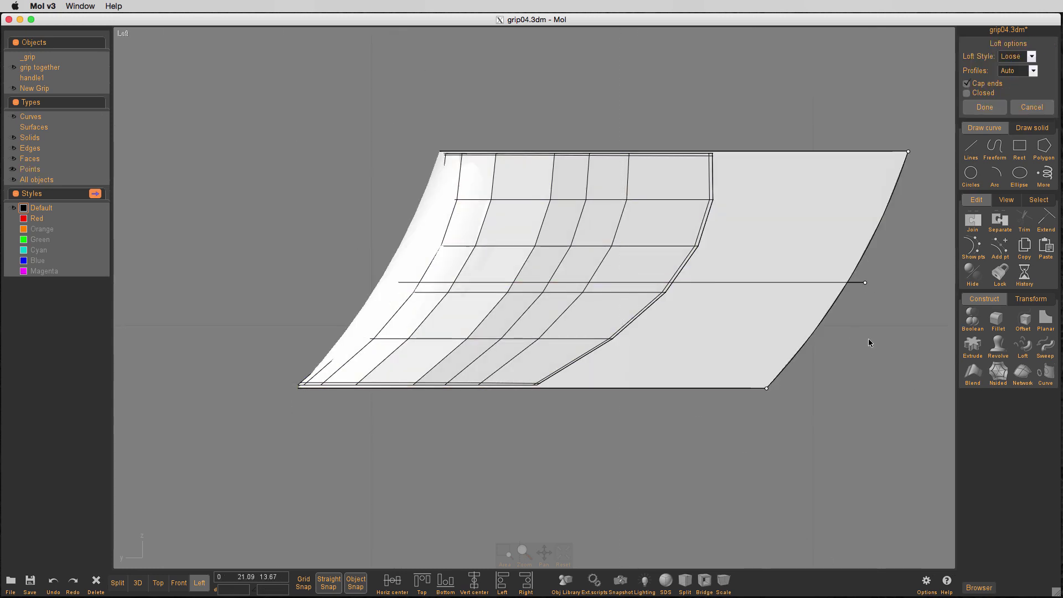
{"action": "right_click", "coordinate": [868, 338]}
- Delete the loft, adjust the intermediate neck profiles to follow the mesh and loft the outlines again
{"action": "left_click_drag", "start_coordinate": [750, 283], "coordinate": [791, 241]}
{"action": "left_click", "coordinate": [764, 357]}
{"action": "key", "text": "Delete"}
{"action": "left_click", "coordinate": [772, 333]}
{"action": "left_click", "coordinate": [802, 241]}
{"action": "left_click", "coordinate": [1023, 344]}
{"action": "right_click", "coordinate": [925, 347]}
{"action": "left_click_drag", "start_coordinate": [857, 332], "coordinate": [821, 344]}
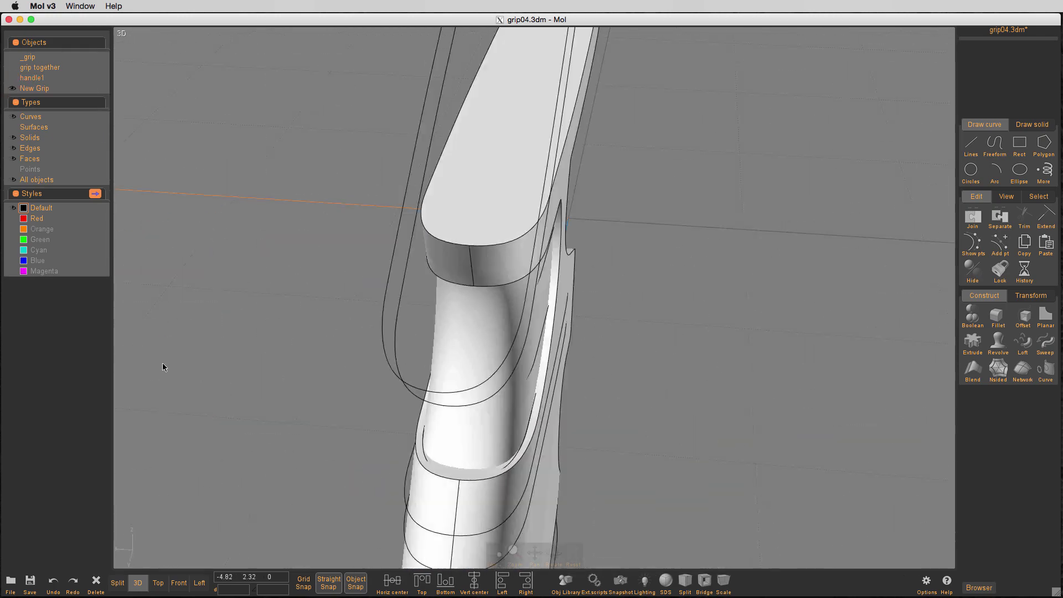
- Draw a closed four-sided outline, about 9 by 9, around the neck solid's protruding front and cut that part away
{"action": "mouse_move", "coordinate": [439, 380]}
{"action": "left_mouse_down"}
{"action": "mouse_move", "coordinate": [415, 375]}
{"action": "mouse_move", "coordinate": [449, 384]}
{"action": "left_mouse_up"}
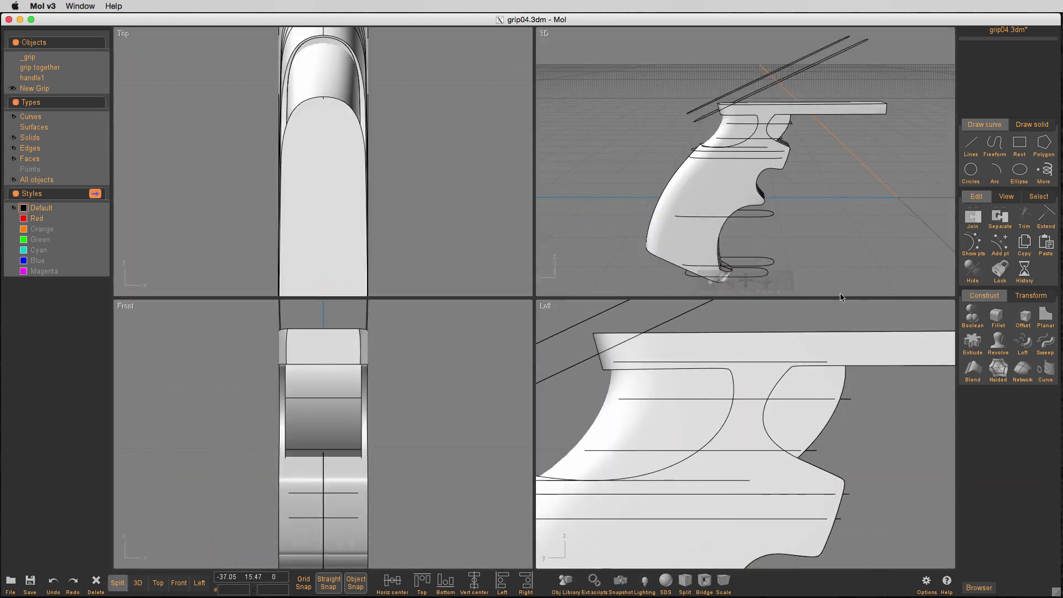
{"action": "key", "text": "m"}
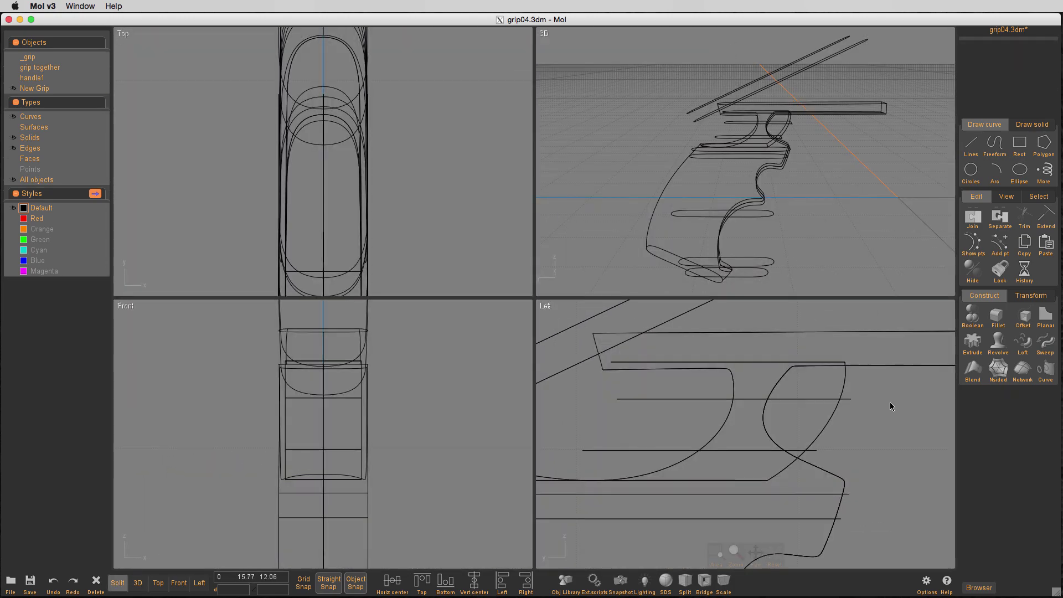
{"action": "left_click", "coordinate": [779, 317]}
{"action": "left_click", "coordinate": [721, 508]}
{"action": "left_click", "coordinate": [910, 510]}
{"action": "left_click", "coordinate": [919, 308]}
{"action": "left_click", "coordinate": [779, 317]}
{"action": "left_click", "coordinate": [13, 159]}
{"action": "left_click", "coordinate": [653, 428]}
{"action": "left_click", "coordinate": [913, 443]}
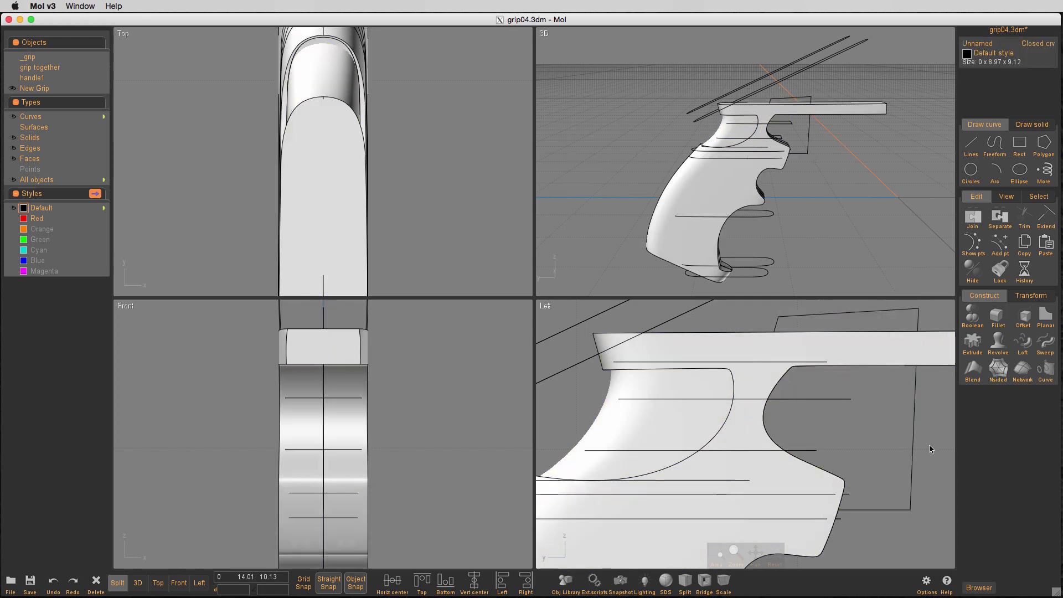
- Assign the trimmed neck solid to the New Grip object
{"action": "left_click", "coordinate": [666, 391]}
{"action": "left_click", "coordinate": [977, 44]}
{"action": "type", "text": "New Gripo"}
{"action": "key", "text": "Return"}
{"action": "left_click", "coordinate": [35, 88]}
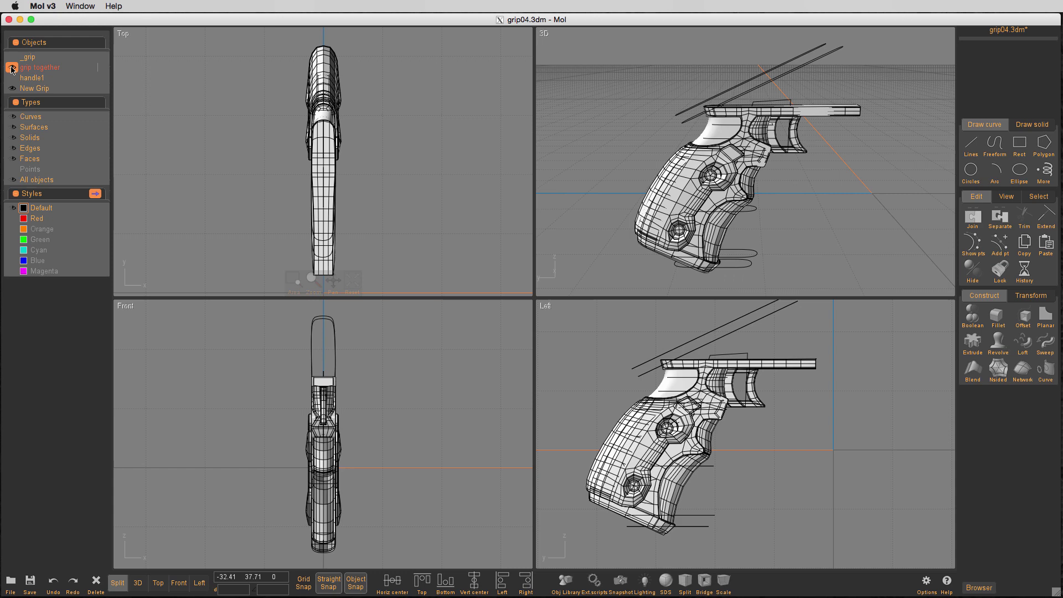
- Place the orange straight-ended outline near the grip's bottom and view it from the left against the grip together mesh
{"action": "left_click", "coordinate": [12, 69]}
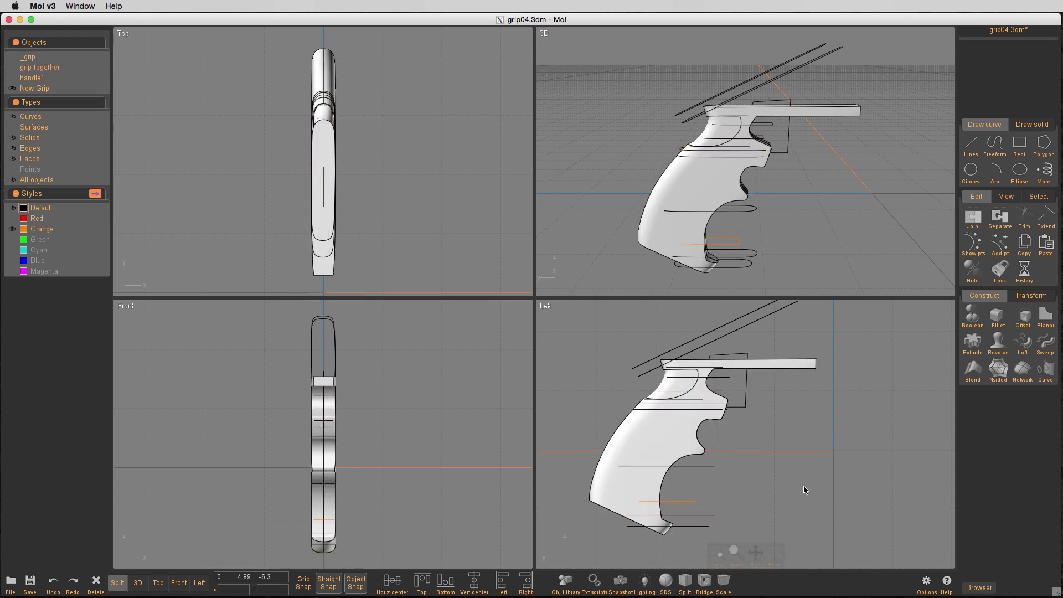
{"action": "scroll", "coordinate": [791, 224], "scroll_direction": "up", "scroll_amount": 5}
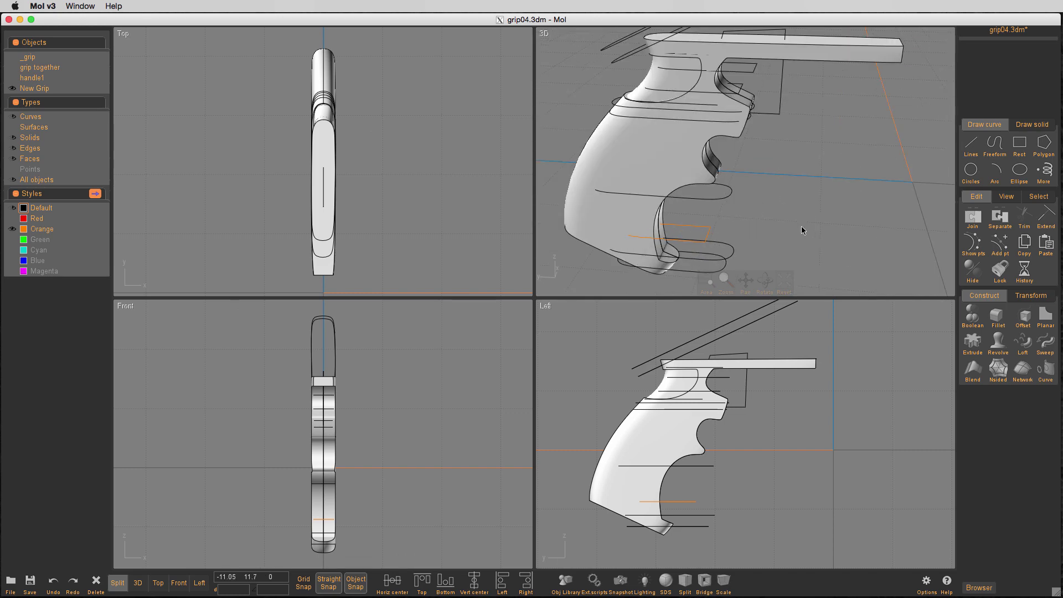
{"action": "left_click", "coordinate": [35, 88]}
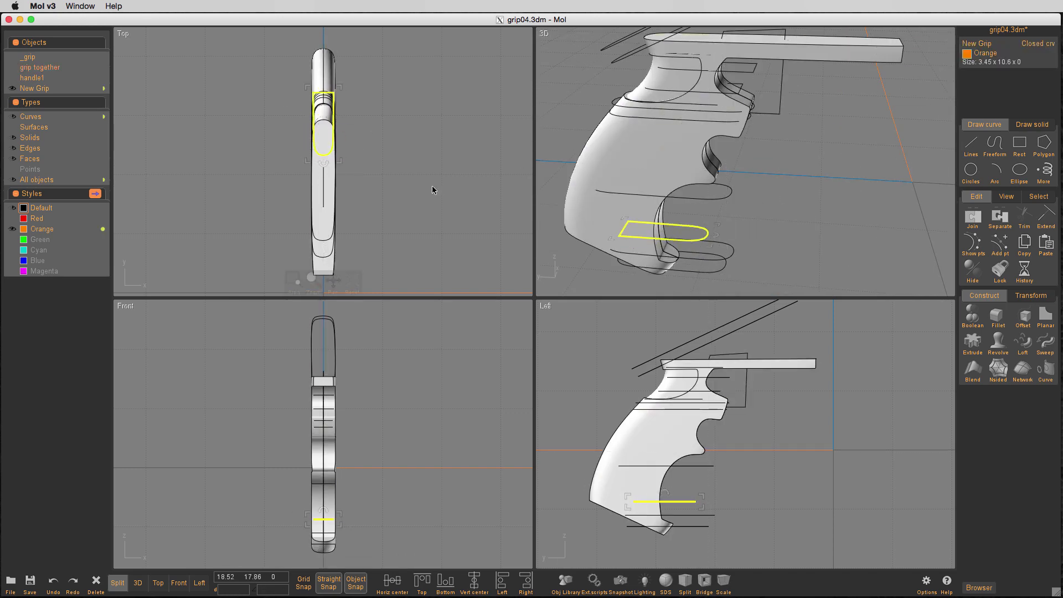
{"action": "left_click", "coordinate": [200, 583]}
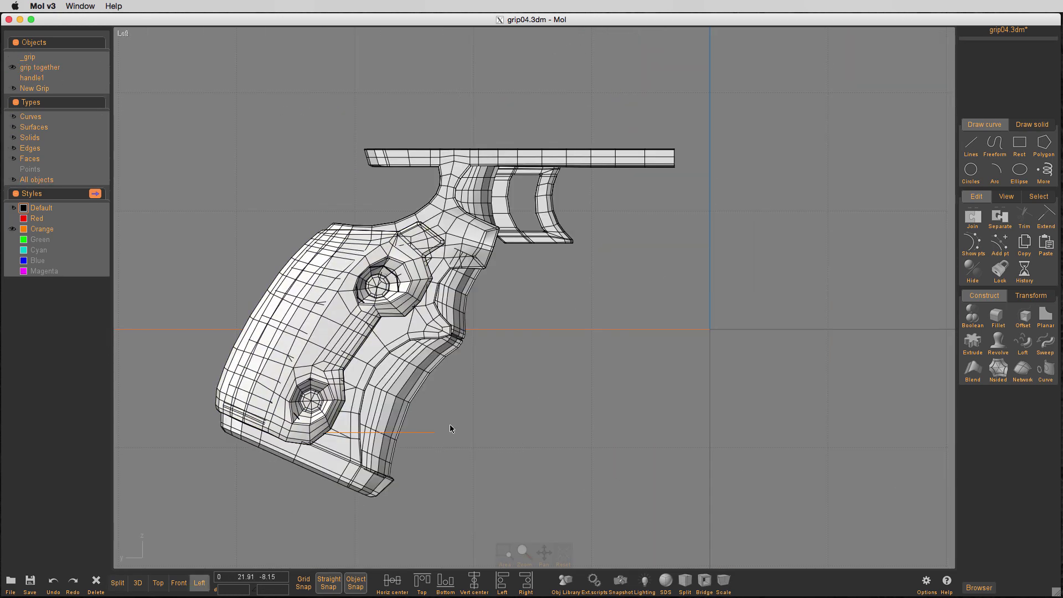
{"action": "left_click", "coordinate": [449, 427]}
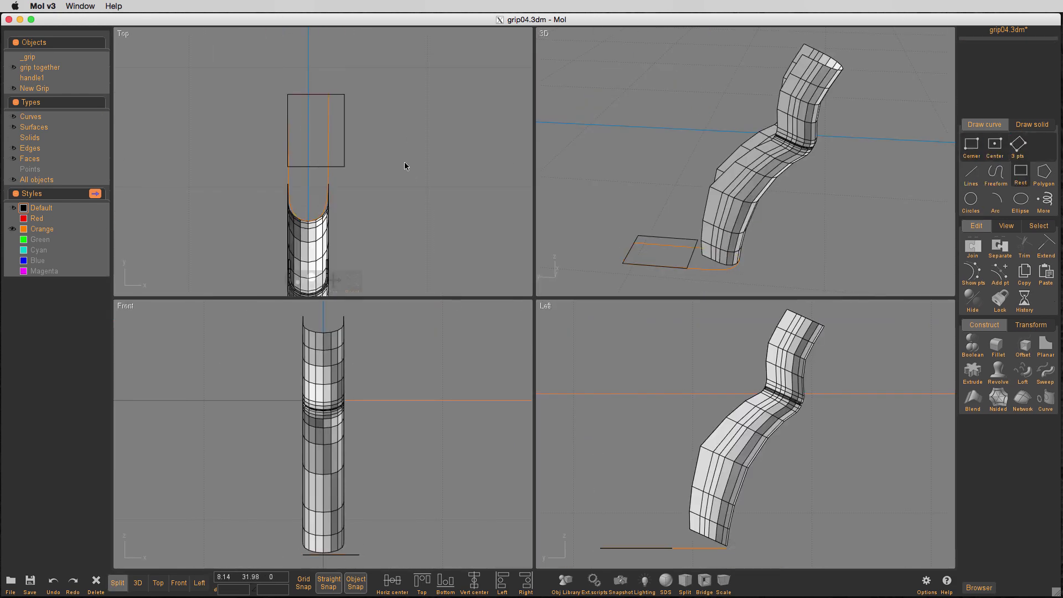
- Copy the trimmed orange outline at intervals up the grip's front strip mesh, following its bends to the upper end
{"action": "left_click", "coordinate": [655, 268]}
{"action": "left_click_drag", "start_coordinate": [642, 489], "coordinate": [669, 438]}
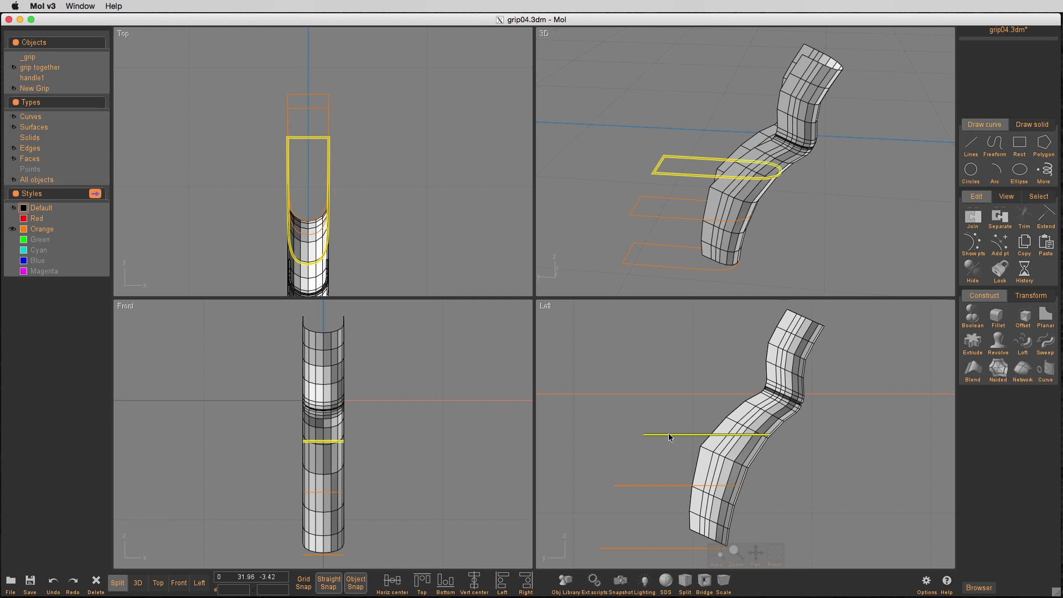
{"action": "left_click", "coordinate": [12, 89]}
{"action": "left_click", "coordinate": [12, 89]}
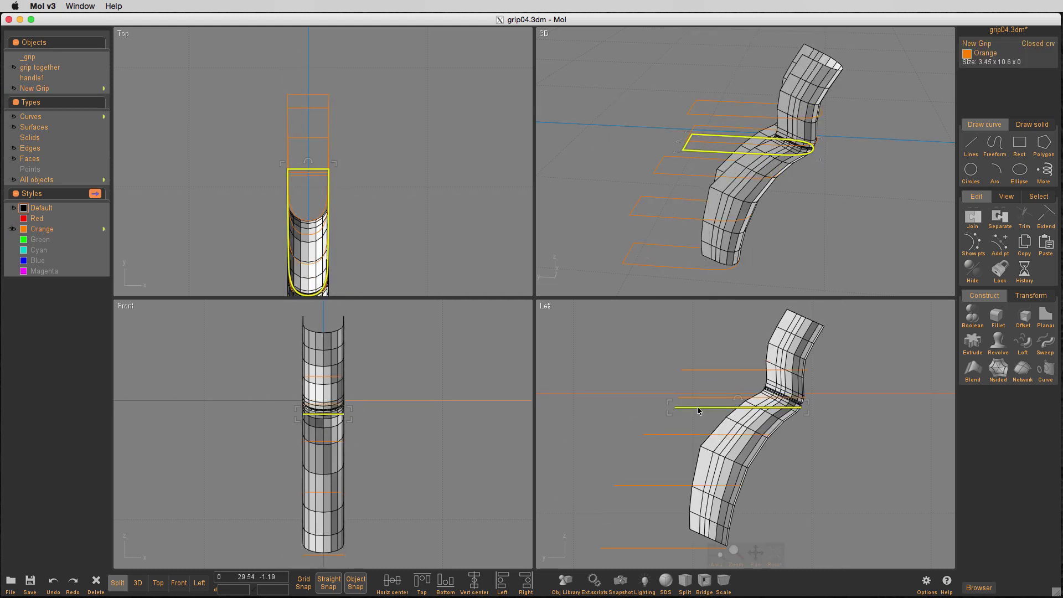
{"action": "left_click_drag", "start_coordinate": [720, 328], "coordinate": [721, 323]}
{"action": "right_click_drag", "start_coordinate": [848, 412], "coordinate": [806, 460]}
{"action": "left_click_drag", "start_coordinate": [706, 371], "coordinate": [715, 352]}
{"action": "left_click", "coordinate": [582, 354]}
{"action": "scroll", "coordinate": [581, 355], "scroll_direction": "down", "scroll_amount": 2}
{"action": "right_click_drag", "start_coordinate": [581, 355], "coordinate": [608, 328]}
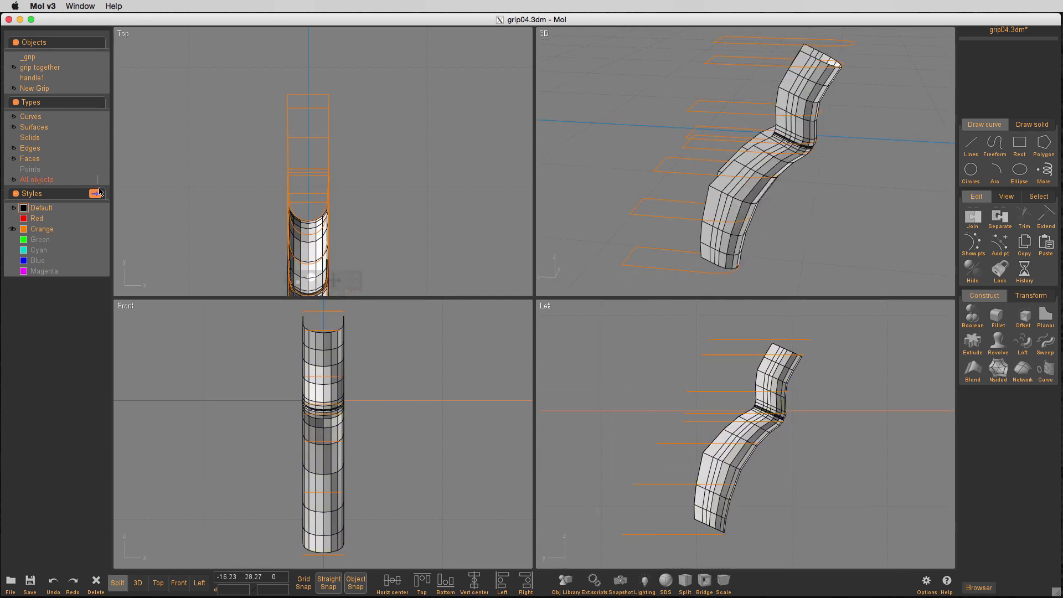
- Select all the orange outlines and loft them into one solid along the front strip mesh
{"action": "left_click", "coordinate": [41, 229]}
{"action": "left_click", "coordinate": [1022, 344]}
{"action": "left_click", "coordinate": [988, 109]}
{"action": "left_click", "coordinate": [199, 583]}
{"action": "left_click", "coordinate": [707, 367]}
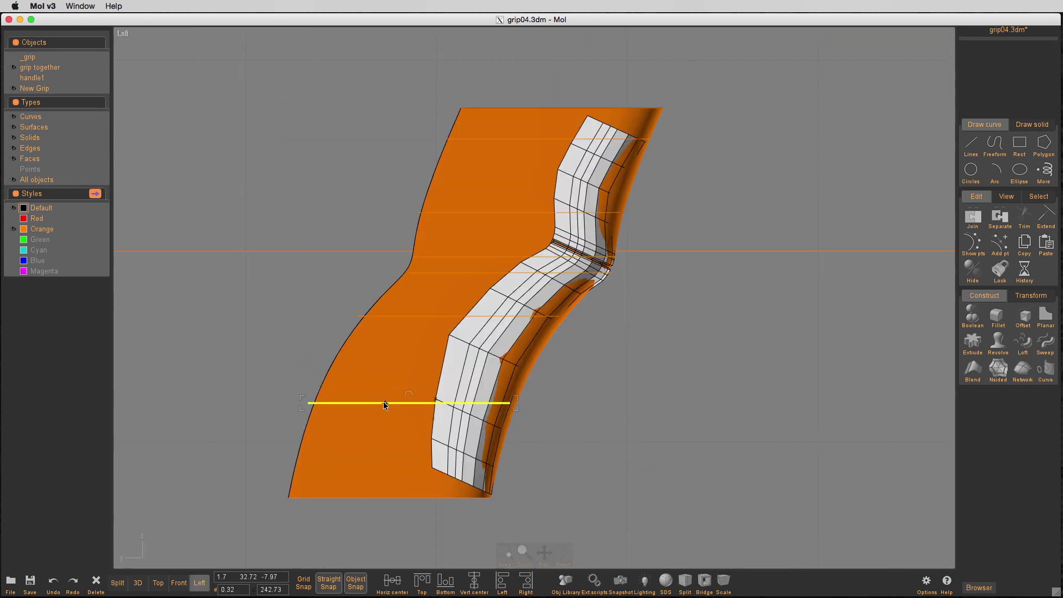
- Reposition the loft's orange profiles in the left view so the solid follows the front edge of the mesh more closely
{"action": "left_click", "coordinate": [499, 272]}
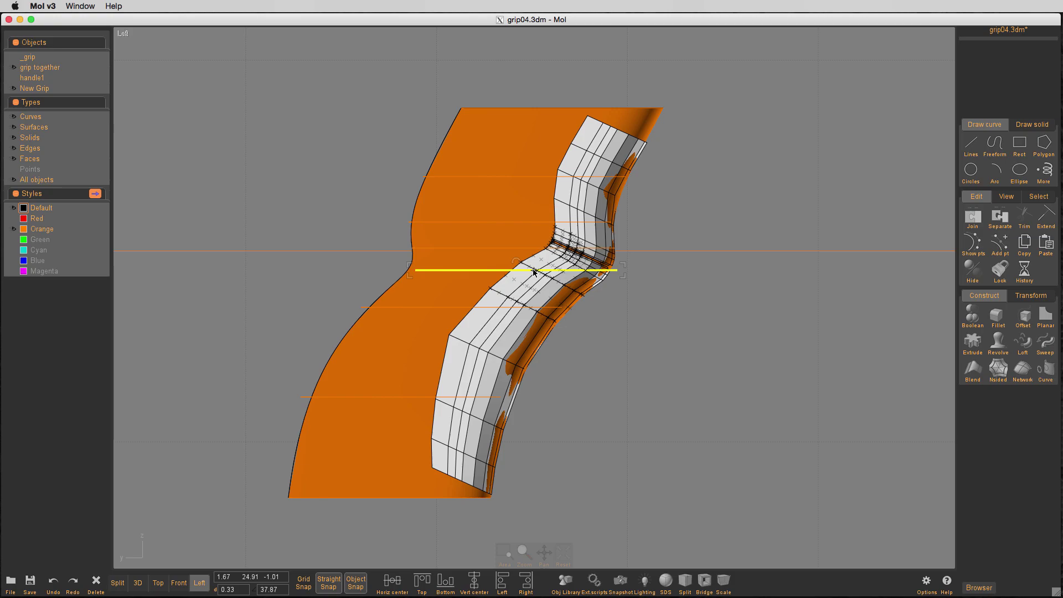
{"action": "left_click", "coordinate": [575, 110]}
{"action": "left_click", "coordinate": [476, 176]}
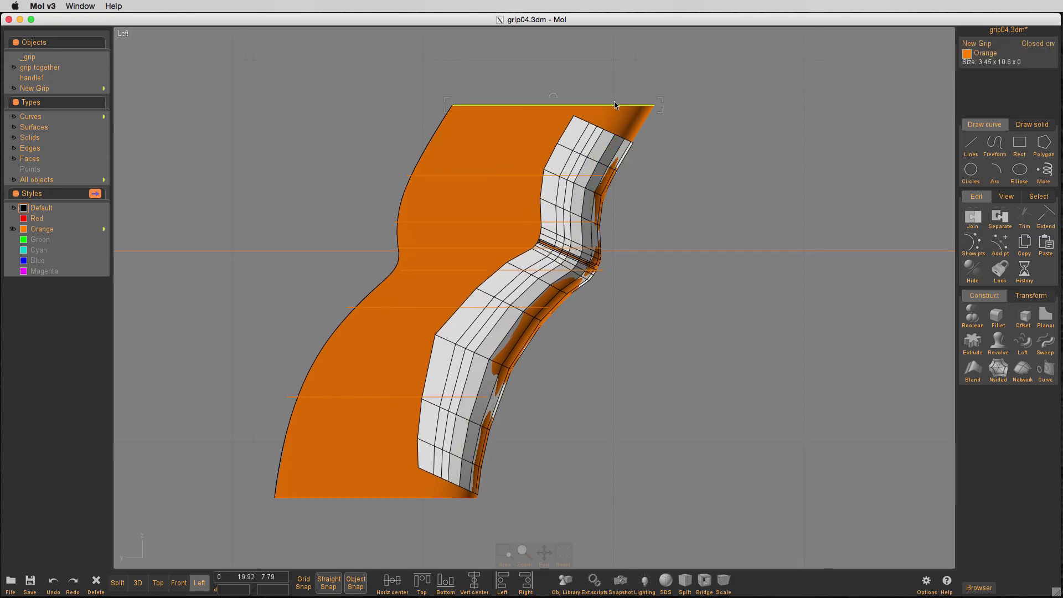
{"action": "left_click", "coordinate": [751, 305]}
- Show the New Grip solids without the grip together mesh and examine the orange solid's fit from several angles
{"action": "left_click", "coordinate": [13, 88]}
{"action": "left_click", "coordinate": [138, 583]}
{"action": "right_click_drag", "start_coordinate": [664, 179], "coordinate": [767, 188]}
{"action": "left_click", "coordinate": [12, 68]}
{"action": "right_click_drag", "start_coordinate": [736, 326], "coordinate": [758, 404]}
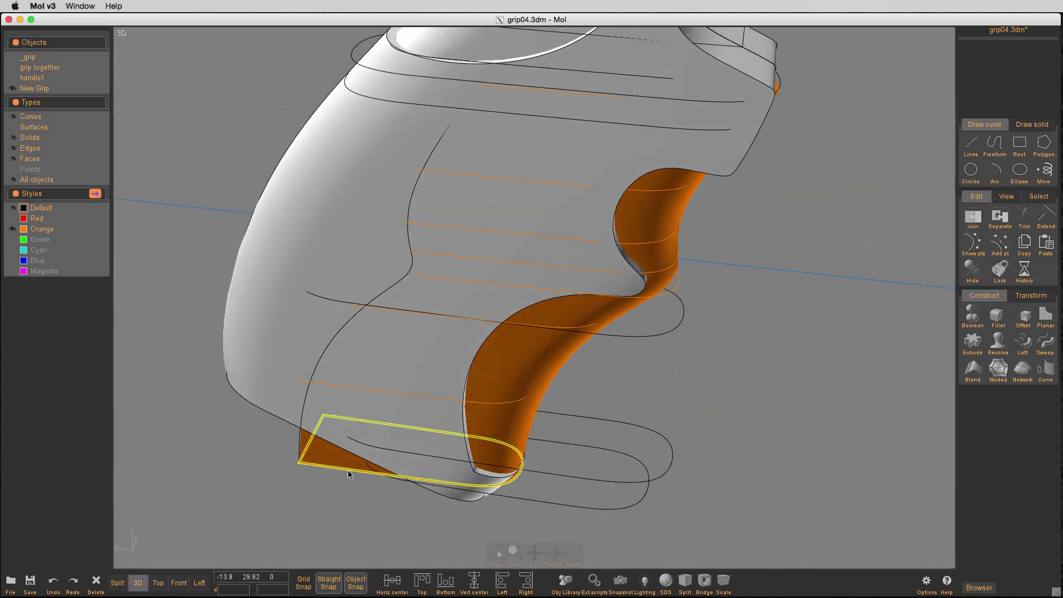
{"action": "left_click_drag", "start_coordinate": [349, 472], "coordinate": [348, 472]}
{"action": "right_click_drag", "start_coordinate": [576, 470], "coordinate": [775, 423]}
- Hide the curves and draw a closed polyline around the orange solid's excess at the rear, upper end and bottom in the left view
{"action": "key", "text": "space"}
{"action": "key", "text": "space"}
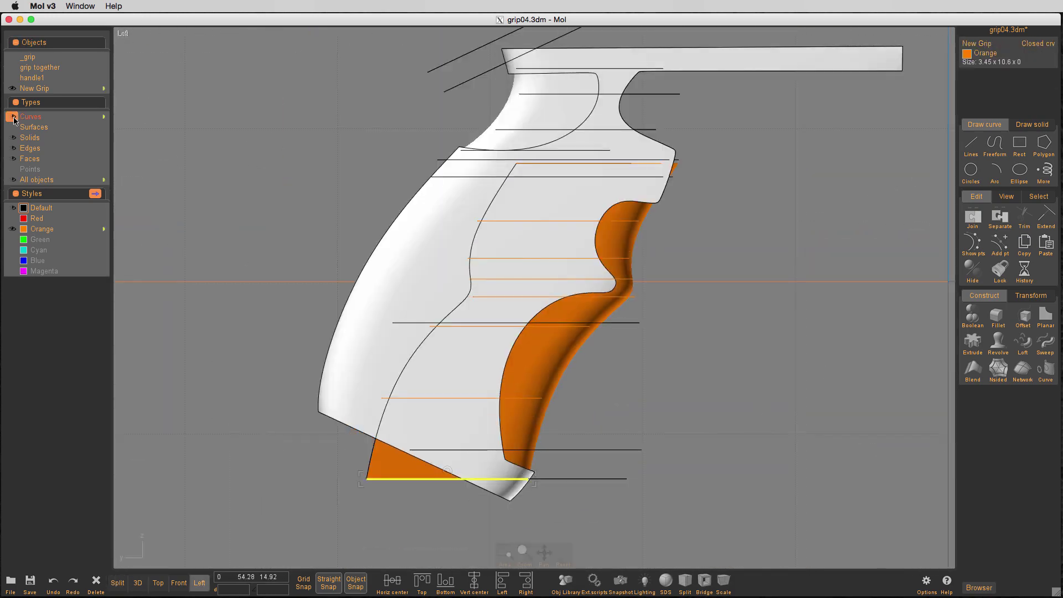
{"action": "left_click", "coordinate": [12, 116]}
{"action": "right_click_drag", "start_coordinate": [727, 167], "coordinate": [747, 184]}
{"action": "key", "text": "l"}
{"action": "left_click", "coordinate": [691, 213]}
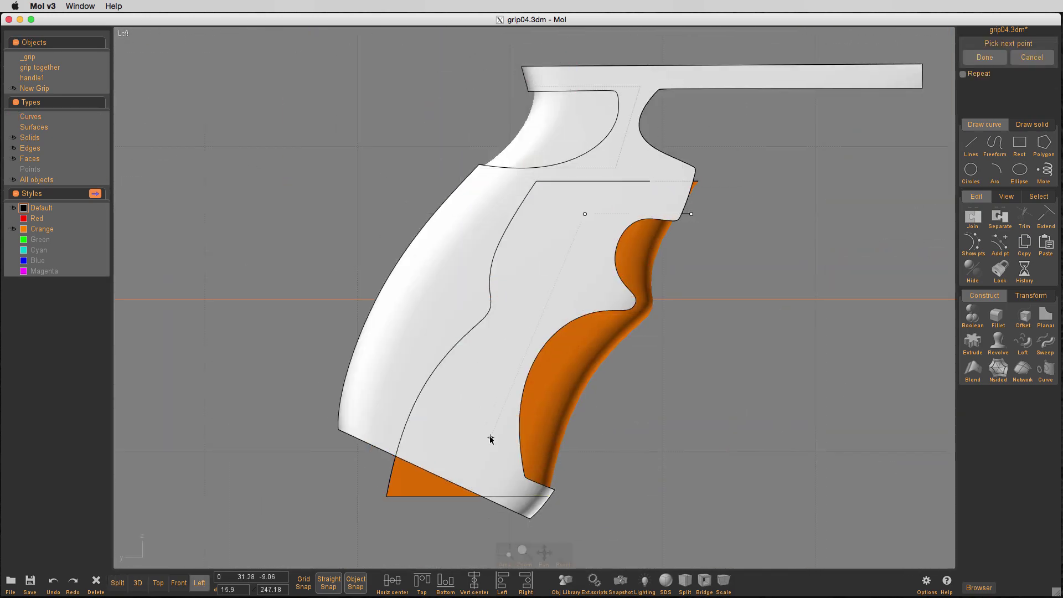
{"action": "left_click", "coordinate": [691, 214]}
{"action": "left_click", "coordinate": [657, 243]}
- Subtract the closed polyline's area from the orange solid and inspect the remaining front piece on its own
{"action": "key", "text": "d"}
{"action": "left_click", "coordinate": [707, 176]}
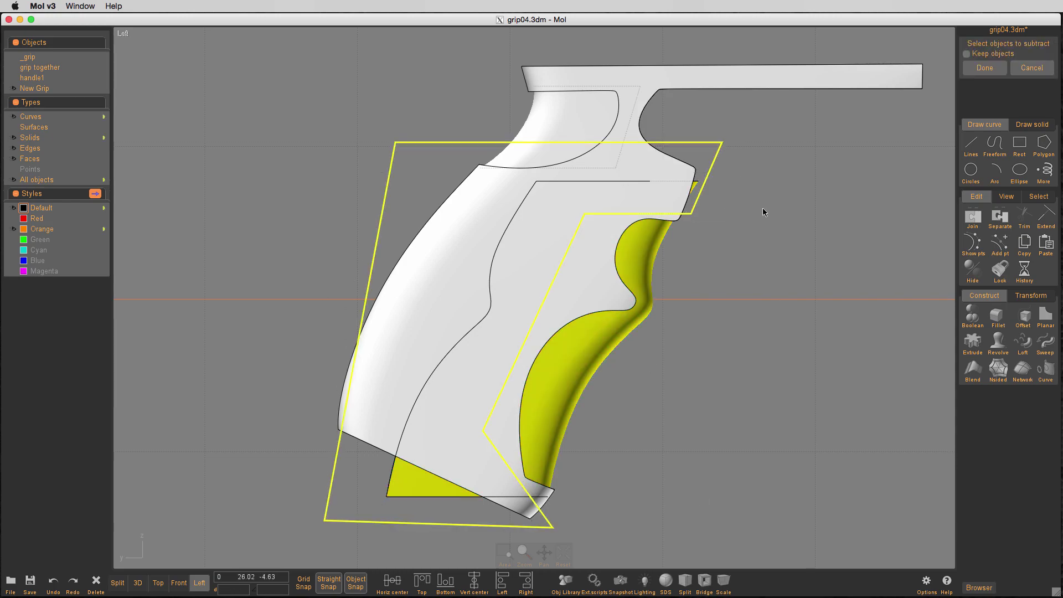
{"action": "right_click", "coordinate": [764, 210]}
{"action": "key", "text": "space"}
{"action": "key", "text": "space"}
{"action": "scroll", "coordinate": [789, 219], "scroll_direction": "down", "scroll_amount": 4}
{"action": "right_click_drag", "start_coordinate": [763, 252], "coordinate": [685, 254]}
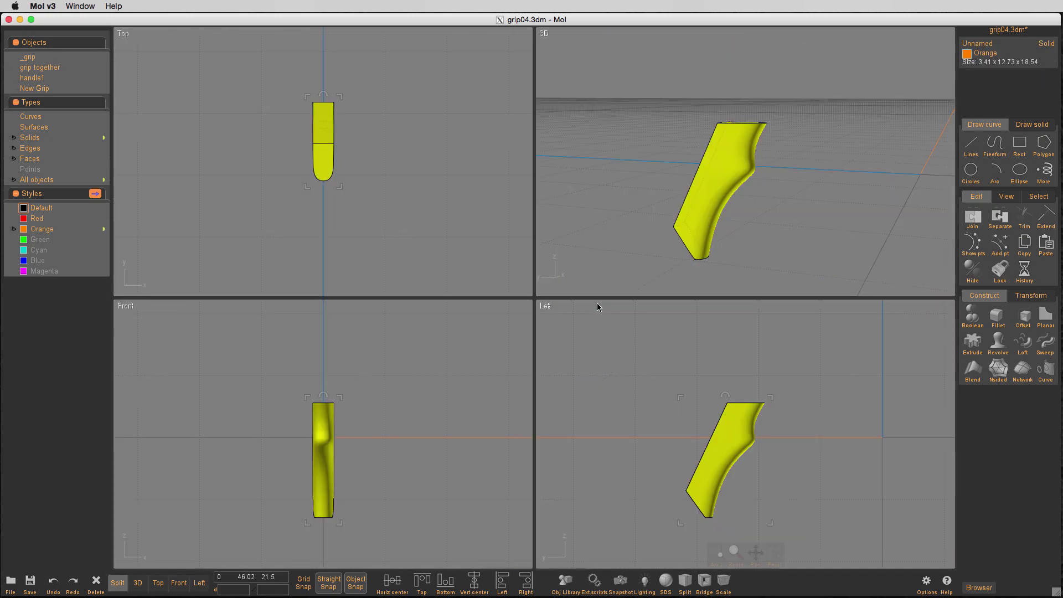
- Show the New Grip solids and draw a straight line across the orange front solid at its notch in the left view
{"action": "left_click", "coordinate": [971, 147]}
{"action": "left_click", "coordinate": [971, 147]}
{"action": "scroll", "coordinate": [778, 448], "scroll_direction": "up", "scroll_amount": 5}
{"action": "left_click", "coordinate": [12, 90]}
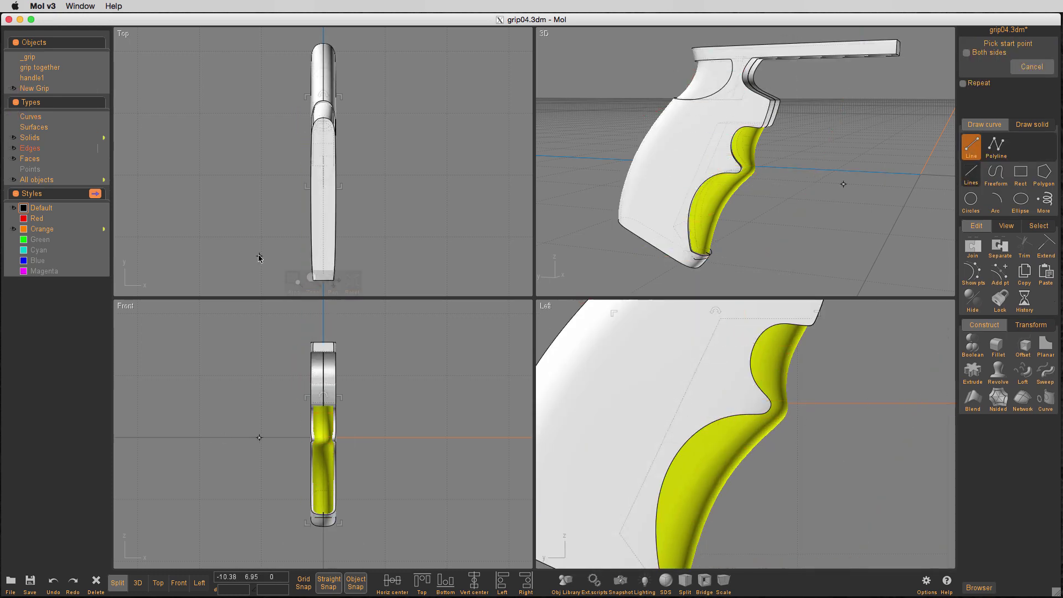
{"action": "scroll", "coordinate": [798, 409], "scroll_direction": "up", "scroll_amount": 3}
{"action": "scroll", "coordinate": [800, 454], "scroll_direction": "down", "scroll_amount": 2}
{"action": "key", "text": "ctrl+z"}
{"action": "right_click", "coordinate": [799, 431]}
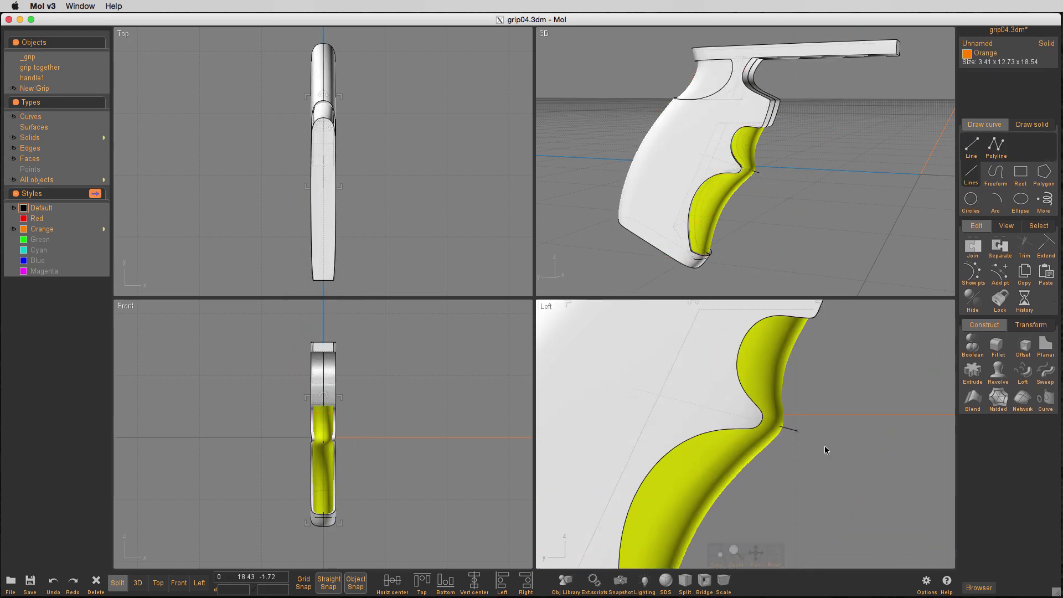
{"action": "left_click", "coordinate": [864, 466]}
- Project the straight line onto the orange front solid to get a closed curve around its notch
{"action": "left_click", "coordinate": [1045, 399]}
{"action": "left_click", "coordinate": [971, 372]}
{"action": "left_click", "coordinate": [791, 429]}
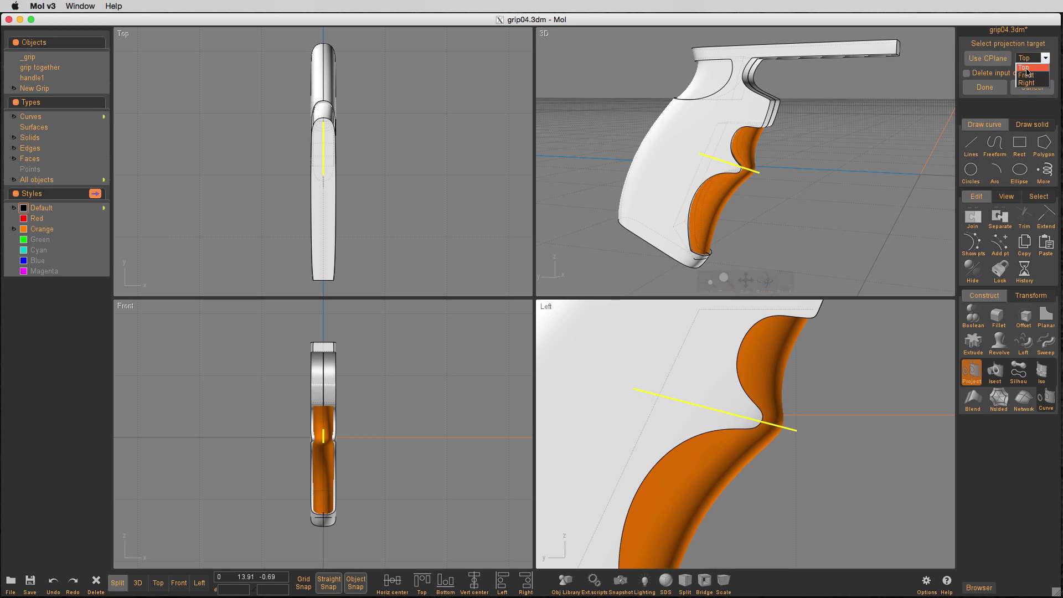
{"action": "left_click", "coordinate": [984, 92]}
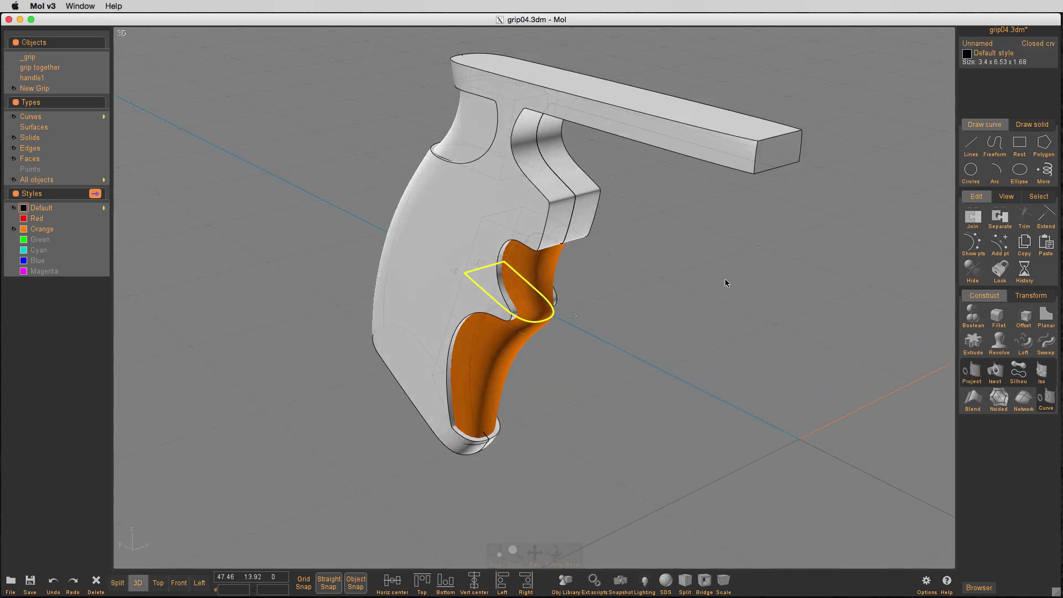
{"action": "scroll", "coordinate": [610, 415], "scroll_direction": "up", "scroll_amount": 3}
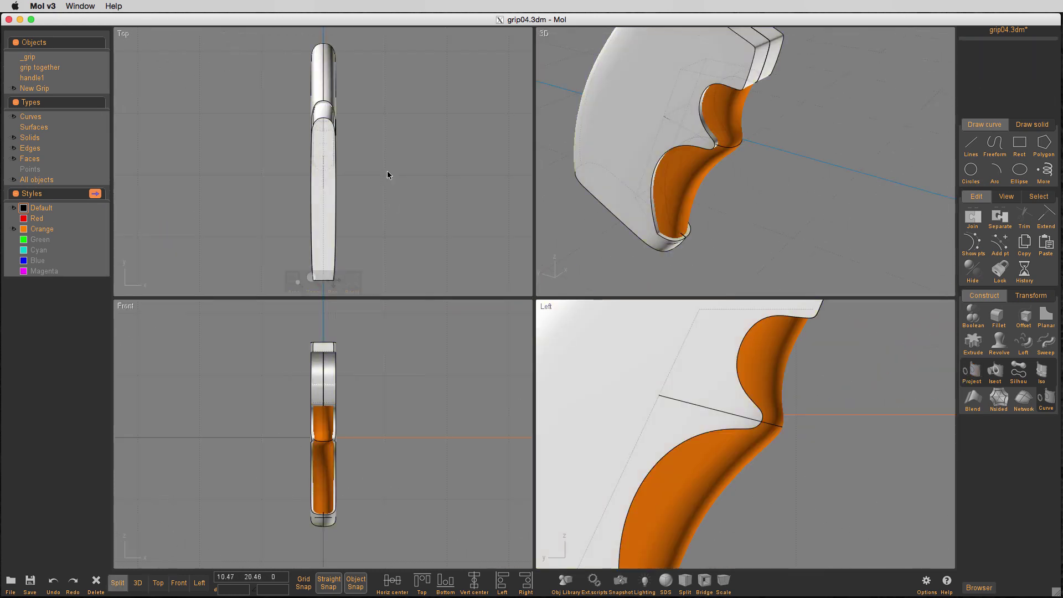
- Draw a small rounded rectangle of about 0.56 x 0.27 beside the grip in the bottom view
{"action": "key", "text": "space"}
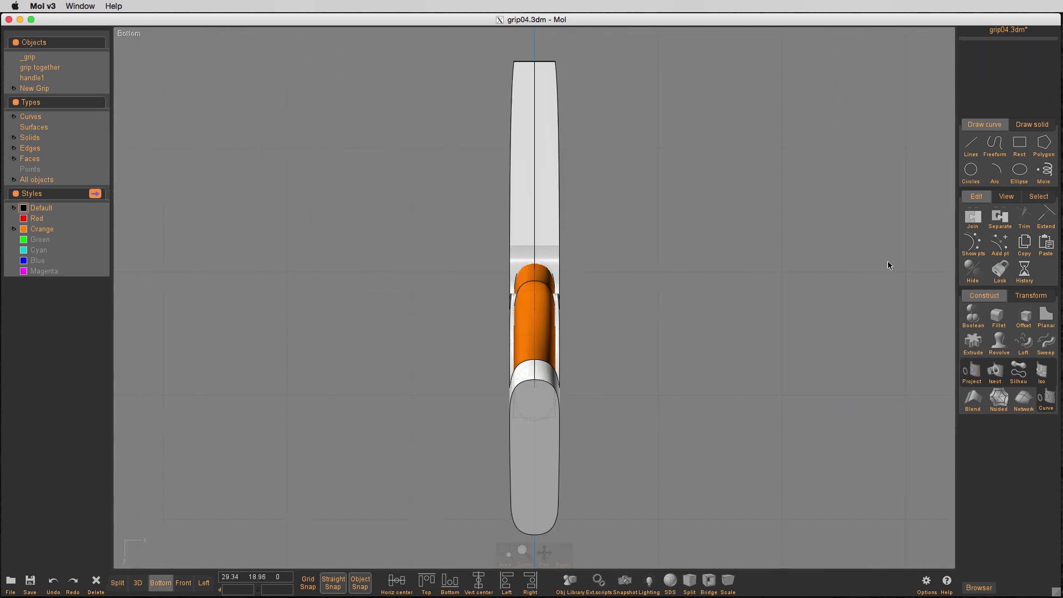
{"action": "left_click", "coordinate": [1019, 146]}
{"action": "left_click", "coordinate": [971, 146]}
{"action": "left_click", "coordinate": [430, 346]}
{"action": "key", "text": "space"}
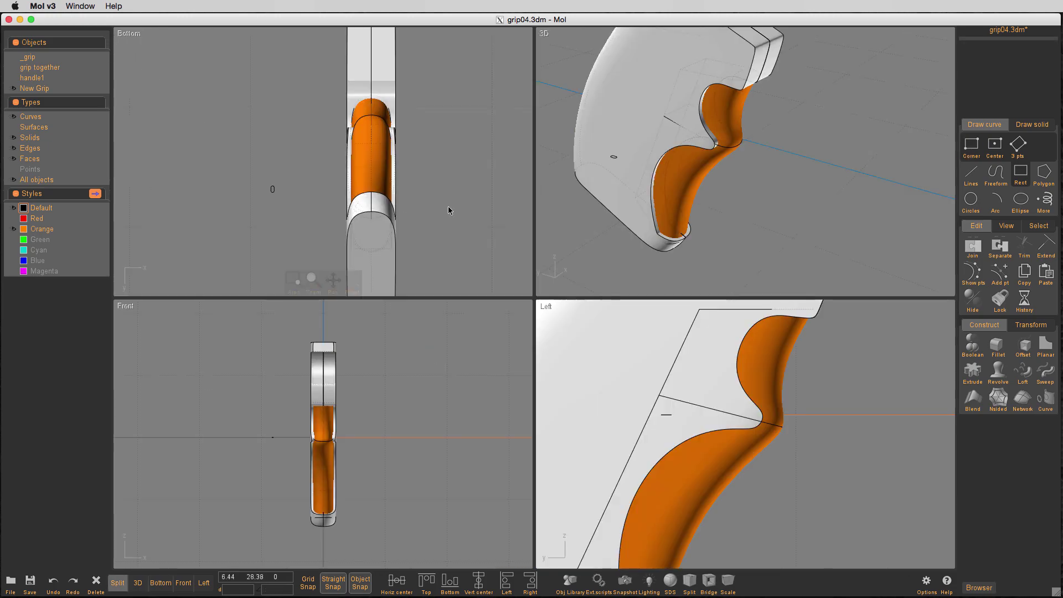
- Sweep the small rounded rectangle along the closed curve around the orange front solid's notch
{"action": "left_click", "coordinate": [1046, 377]}
{"action": "left_click", "coordinate": [741, 145]}
{"action": "right_click", "coordinate": [743, 152]}
{"action": "key", "text": "space"}
{"action": "right_click_drag", "start_coordinate": [755, 191], "coordinate": [776, 342]}
{"action": "key", "text": "Return"}
{"action": "key", "text": "s"}
{"action": "scroll", "coordinate": [859, 202], "scroll_direction": "up", "scroll_amount": 6}
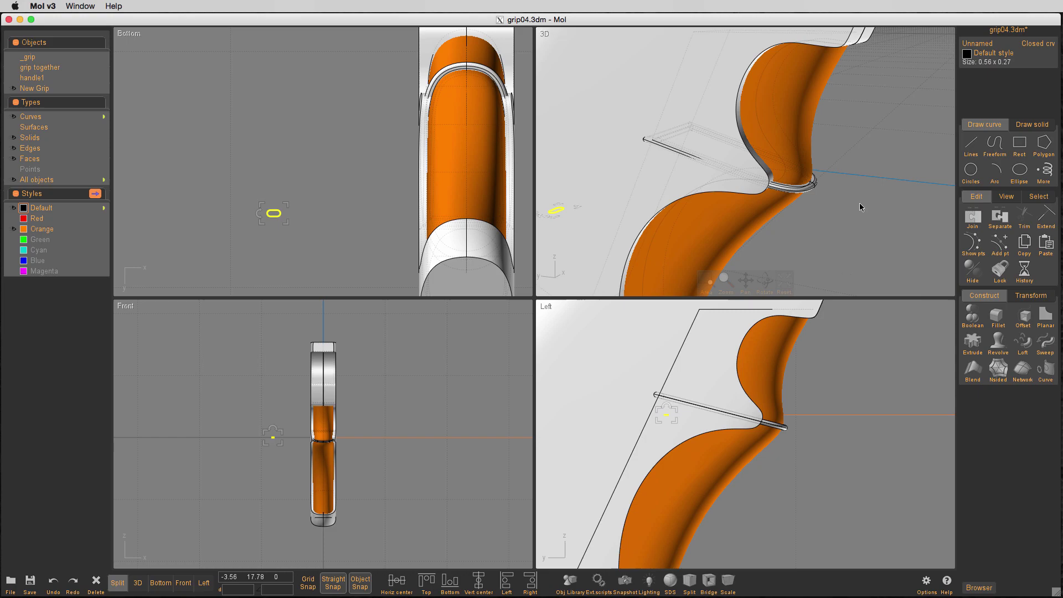
- Apply a Boolean between the swept ring and the orange front solid, and give the result the Orange style
{"action": "left_click", "coordinate": [851, 212]}
{"action": "left_click", "coordinate": [742, 127]}
{"action": "left_click", "coordinate": [973, 316]}
{"action": "left_click", "coordinate": [771, 158]}
{"action": "right_click", "coordinate": [788, 154]}
{"action": "left_click", "coordinate": [23, 229]}
{"action": "key", "text": "space"}
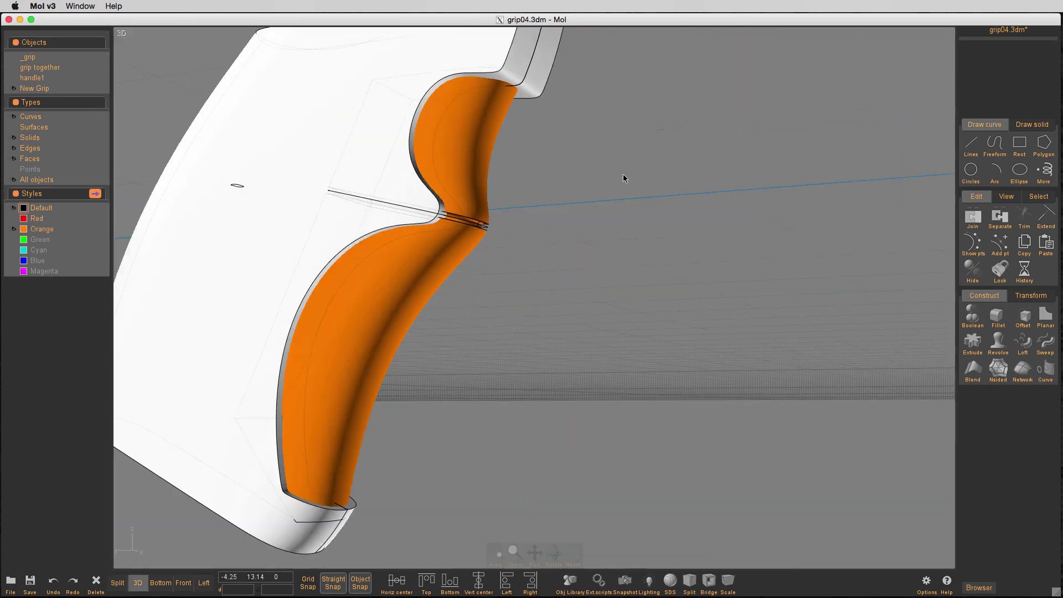
- Hide the curves and show the grip together mesh over the New Grip solids
{"action": "left_click", "coordinate": [14, 117]}
{"action": "scroll", "coordinate": [498, 288], "scroll_direction": "up", "scroll_amount": 4}
{"action": "right_click_drag", "start_coordinate": [597, 288], "coordinate": [702, 389]}
{"action": "scroll", "coordinate": [665, 413], "scroll_direction": "down", "scroll_amount": 5}
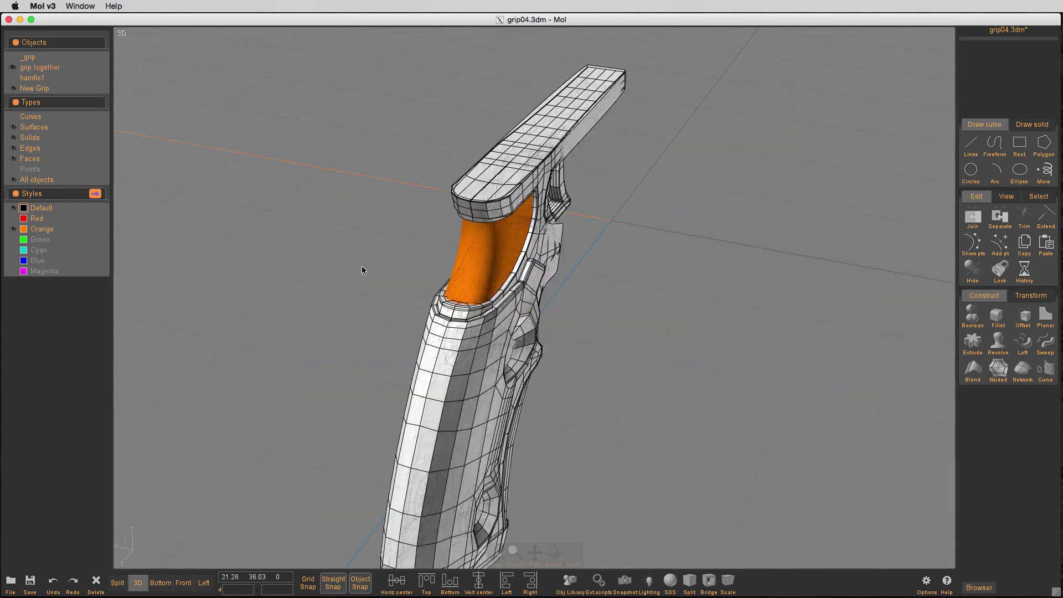
{"action": "right_click_drag", "start_coordinate": [361, 266], "coordinate": [178, 232]}
{"action": "left_click", "coordinate": [421, 326]}
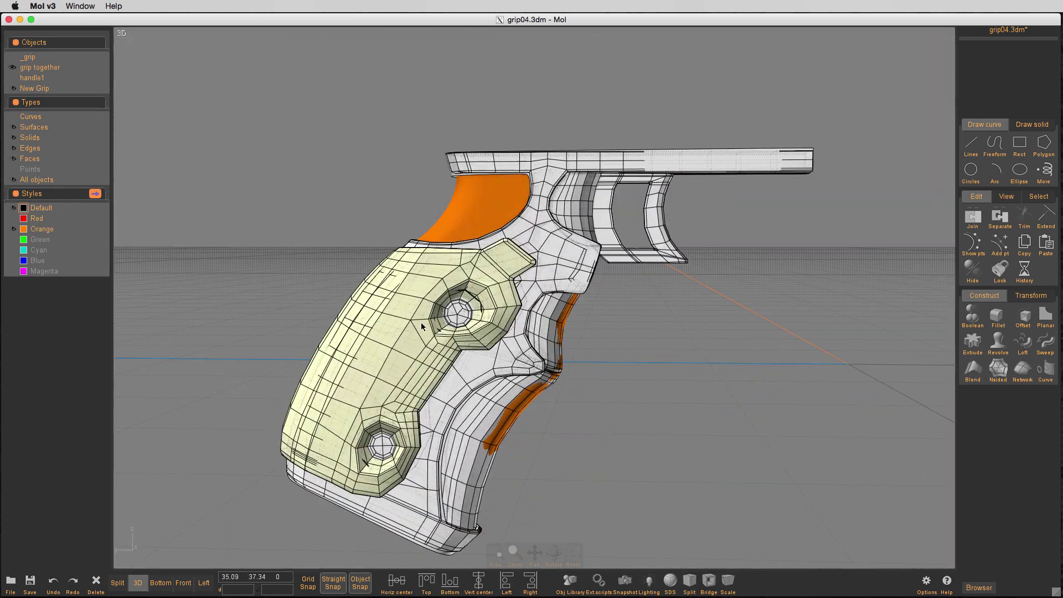
- Show the Green profile curve, isolate it with the mesh's curved trigger-area section, and move it just below that section
{"action": "left_click", "coordinate": [12, 229]}
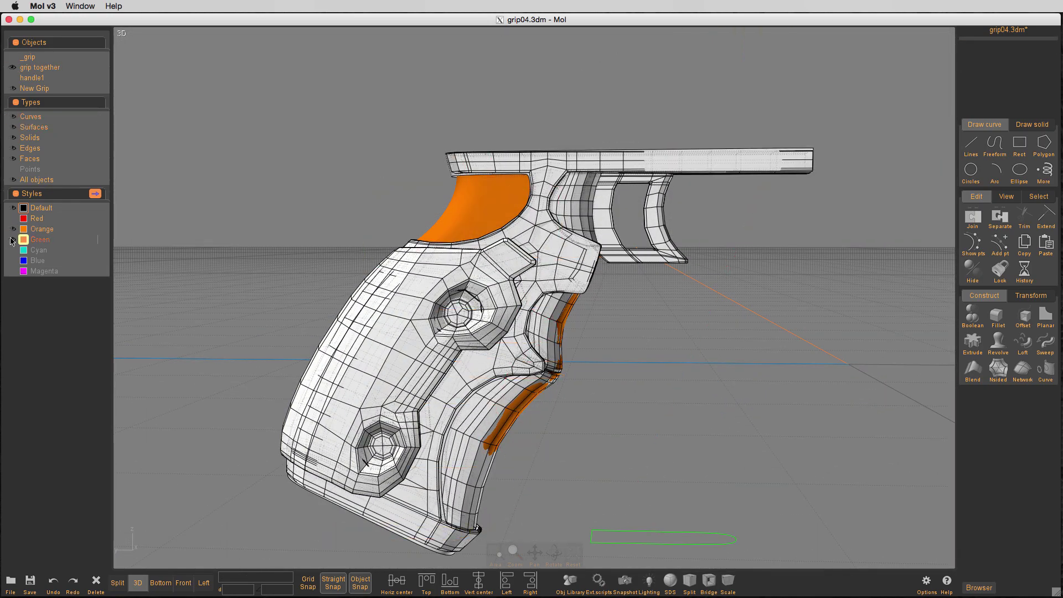
{"action": "key", "text": "f"}
{"action": "key", "text": "i"}
{"action": "left_click", "coordinate": [669, 308]}
{"action": "key", "text": "space"}
{"action": "left_click_drag", "start_coordinate": [797, 552], "coordinate": [711, 373]}
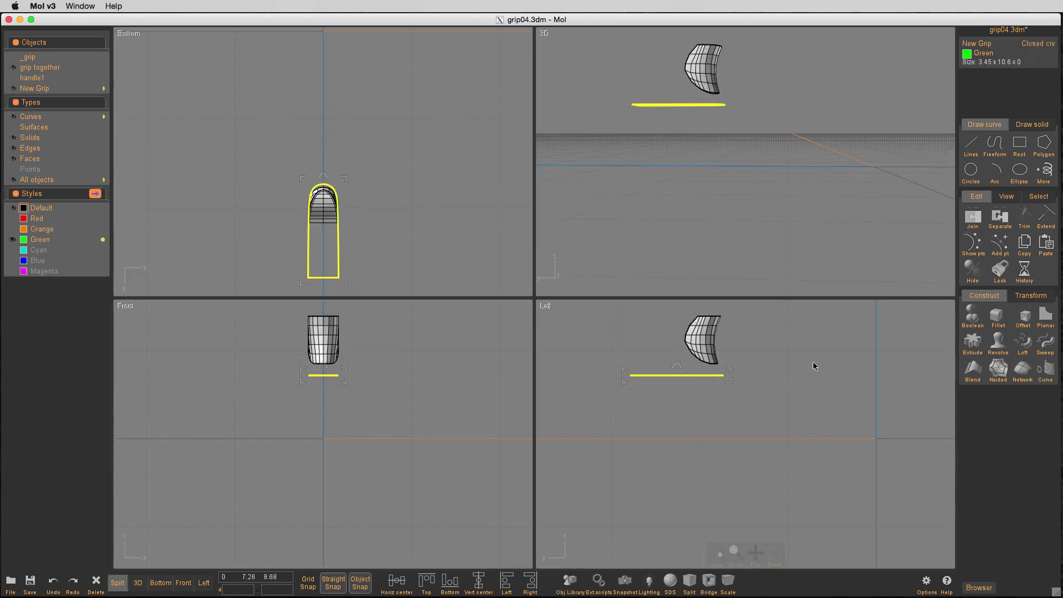
- Place copies of the green profile at four heights in the left view, matching the front edge of the mesh section
{"action": "key", "text": "f"}
{"action": "right_click_drag", "start_coordinate": [813, 360], "coordinate": [774, 429]}
{"action": "left_click_drag", "start_coordinate": [705, 503], "coordinate": [694, 480]}
{"action": "left_click", "coordinate": [693, 479]}
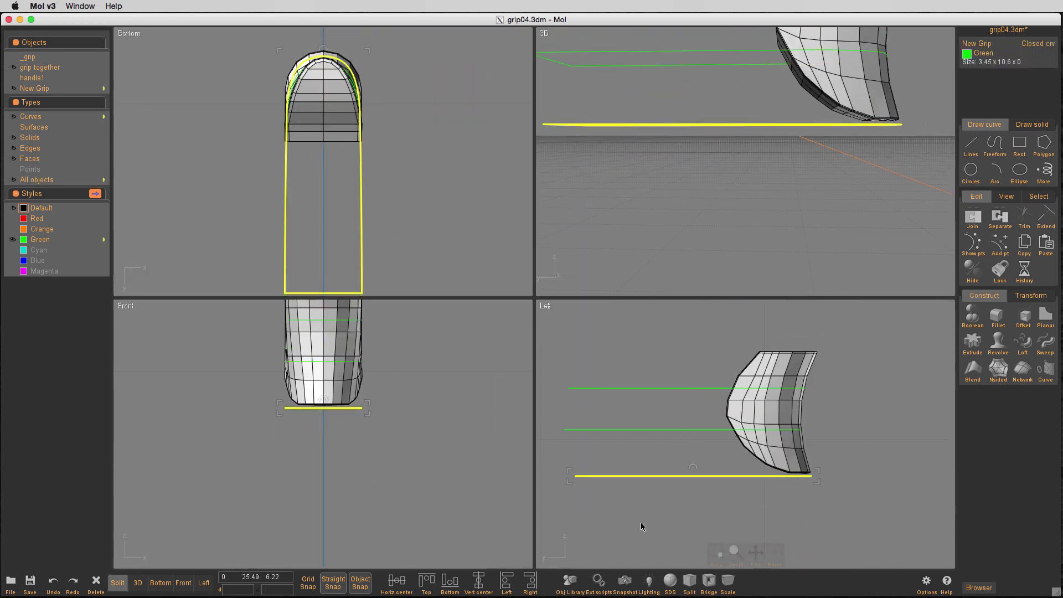
{"action": "left_click", "coordinate": [662, 351]}
- Loft the four green profiles into a solid running through the trigger-area mesh section
{"action": "left_click", "coordinate": [657, 388]}
{"action": "left_click", "coordinate": [653, 430]}
{"action": "left_click", "coordinate": [1022, 344]}
{"action": "right_click", "coordinate": [617, 539]}
{"action": "left_click", "coordinate": [138, 582]}
{"action": "right_click_drag", "start_coordinate": [851, 247], "coordinate": [881, 321]}
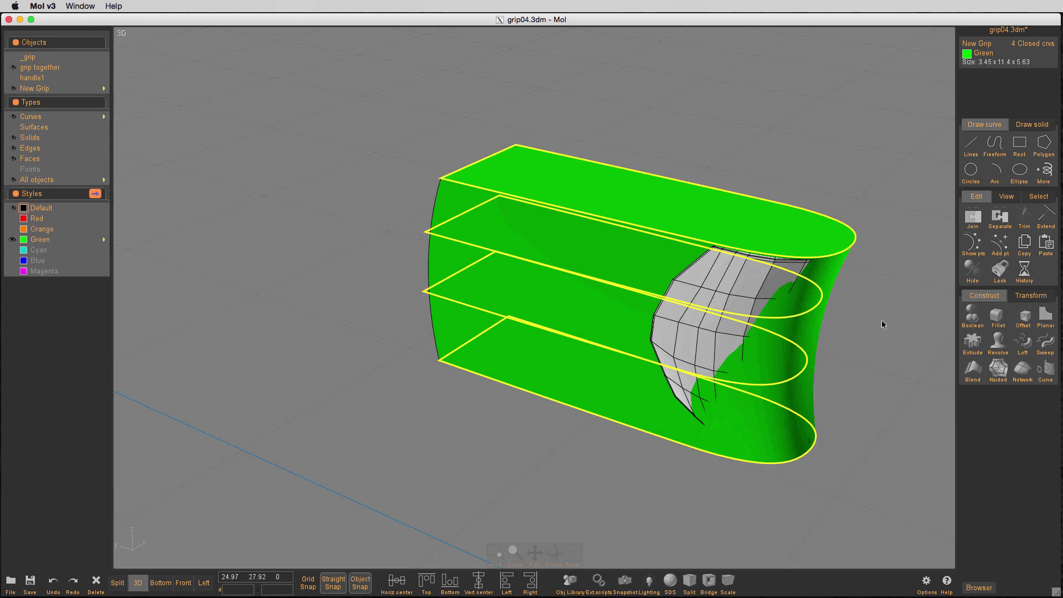
- Reposition the loft's middle green profiles in the left view so the solid follows the mesh section's front edge
{"action": "left_click", "coordinate": [793, 363]}
{"action": "left_click_drag", "start_coordinate": [606, 340], "coordinate": [593, 335]}
{"action": "left_click_drag", "start_coordinate": [613, 270], "coordinate": [599, 265]}
{"action": "key", "text": "Tab"}
{"action": "key", "text": "Tab"}
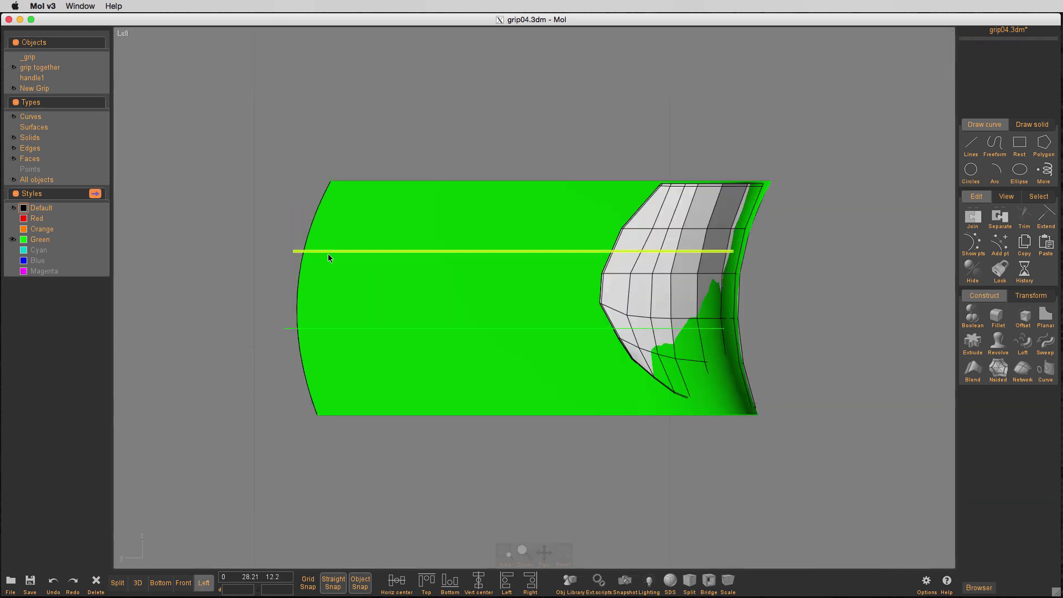
{"action": "left_click_drag", "start_coordinate": [310, 251], "coordinate": [318, 239]}
{"action": "left_click", "coordinate": [289, 230]}
{"action": "key", "text": "Tab"}
{"action": "key", "text": "Tab"}
- Show the green loft with the New Grip body, hiding the mesh, the curves and the orange solids, in the left view
{"action": "left_click", "coordinate": [12, 78]}
{"action": "right_click_drag", "start_coordinate": [684, 426], "coordinate": [711, 415]}
{"action": "right_click_drag", "start_coordinate": [628, 382], "coordinate": [645, 415]}
{"action": "left_click", "coordinate": [12, 78]}
{"action": "right_click_drag", "start_coordinate": [586, 310], "coordinate": [603, 366]}
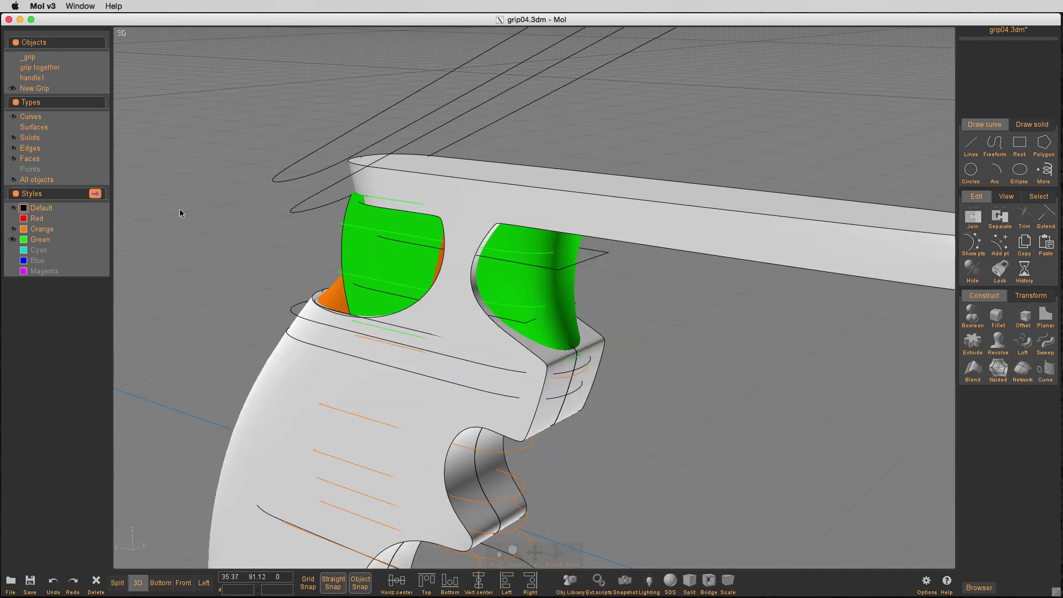
{"action": "left_click", "coordinate": [13, 116]}
{"action": "right_click_drag", "start_coordinate": [785, 465], "coordinate": [824, 396]}
{"action": "key", "text": "Tab"}
{"action": "left_click", "coordinate": [785, 451]}
{"action": "key", "text": "i"}
{"action": "key", "text": "Tab"}
{"action": "left_click", "coordinate": [749, 337]}
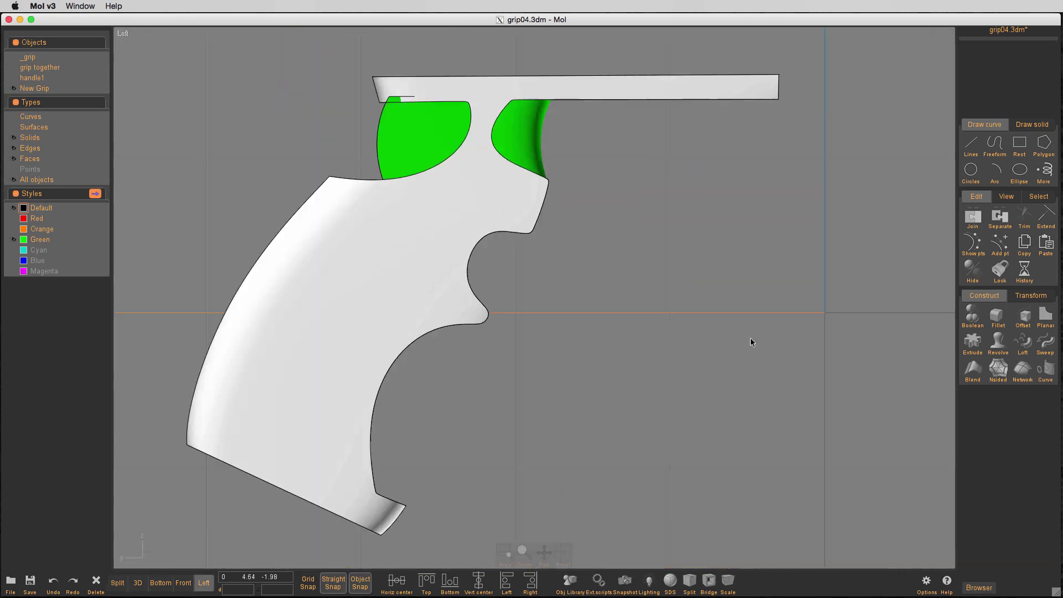
- Draw a closed four-sided polyline around the green solid's excess behind the trigger opening in the left view
{"action": "right_click_drag", "start_coordinate": [749, 338], "coordinate": [824, 445]}
{"action": "scroll", "coordinate": [825, 445], "scroll_direction": "down", "scroll_amount": 2}
{"action": "key", "text": "l"}
{"action": "scroll", "coordinate": [691, 212], "scroll_direction": "up", "scroll_amount": 4}
{"action": "left_click", "coordinate": [347, 181]}
{"action": "left_click", "coordinate": [589, 190]}
{"action": "left_click", "coordinate": [487, 299]}
- Subtract the closed polyline's area from the green solid
{"action": "key", "text": "d"}
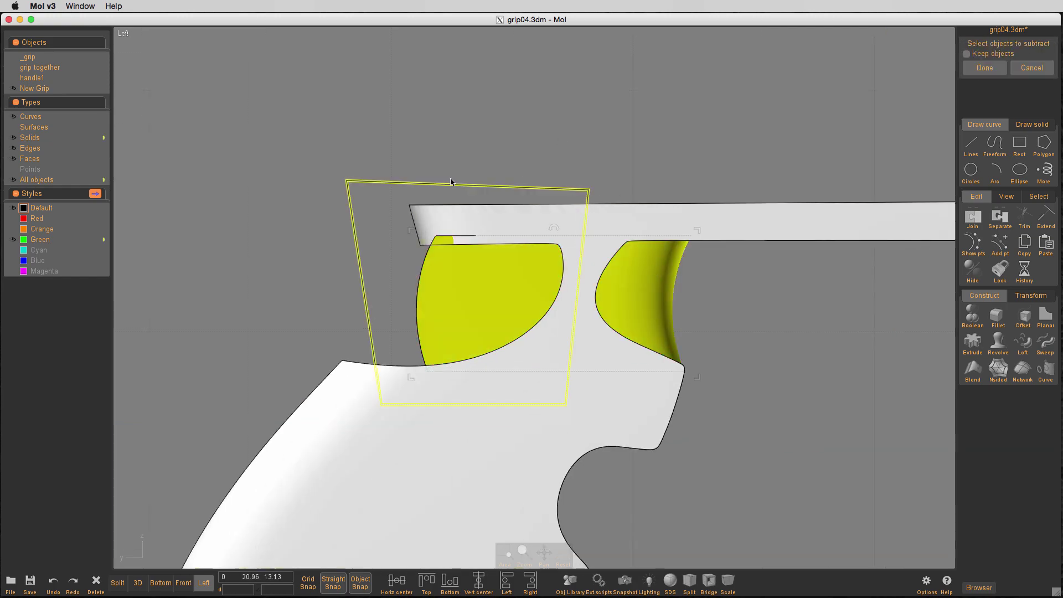
{"action": "left_click", "coordinate": [451, 182]}
{"action": "right_click", "coordinate": [451, 182]}
{"action": "right_click", "coordinate": [451, 182]}
- Assign the Orange style to the trimmed solid, show the other orange solids and hide the curves
{"action": "scroll", "coordinate": [718, 332], "scroll_direction": "down", "scroll_amount": 6}
{"action": "left_click", "coordinate": [23, 229]}
{"action": "left_click", "coordinate": [13, 228]}
{"action": "left_click", "coordinate": [13, 117]}
{"action": "left_click", "coordinate": [138, 582]}
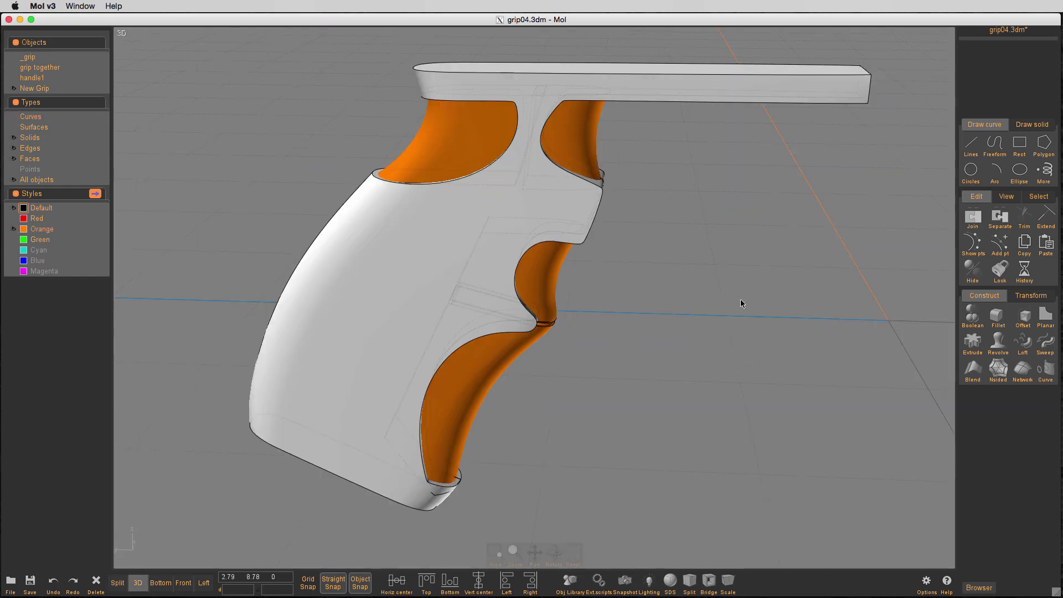
{"action": "right_click_drag", "start_coordinate": [740, 304], "coordinate": [797, 332]}
- Select the white grip body's side faces and preview an Offset of them at a distance of 1
{"action": "left_click", "coordinate": [487, 355]}
{"action": "right_click_drag", "start_coordinate": [723, 370], "coordinate": [672, 328]}
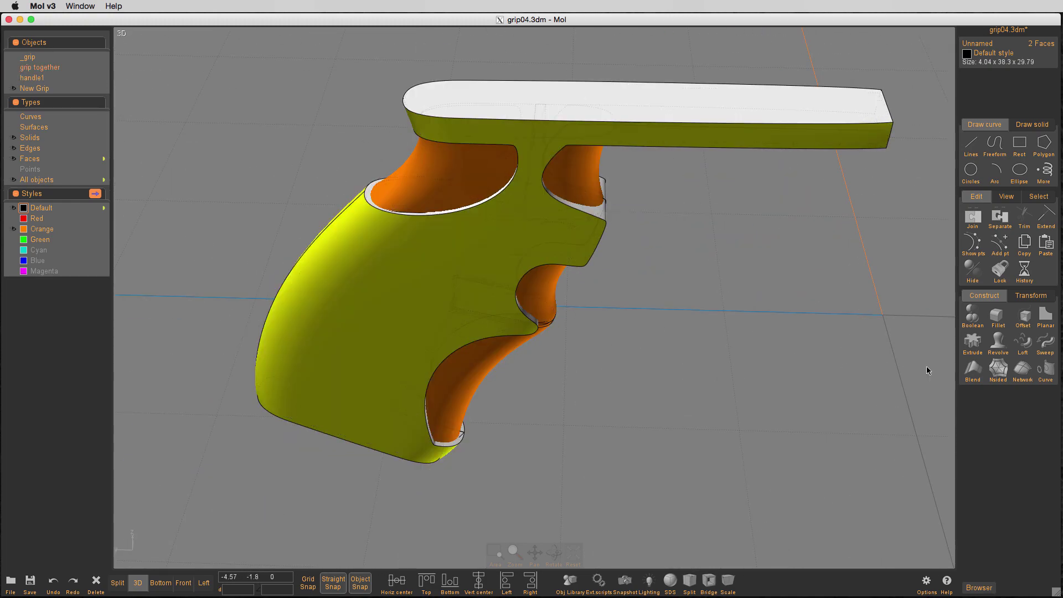
{"action": "left_click", "coordinate": [1022, 316]}
{"action": "left_click", "coordinate": [1048, 156]}
{"action": "left_click", "coordinate": [1014, 56]}
{"action": "left_click", "coordinate": [1012, 121]}
{"action": "left_click", "coordinate": [1048, 157]}
{"action": "right_click_drag", "start_coordinate": [742, 266], "coordinate": [687, 299]}
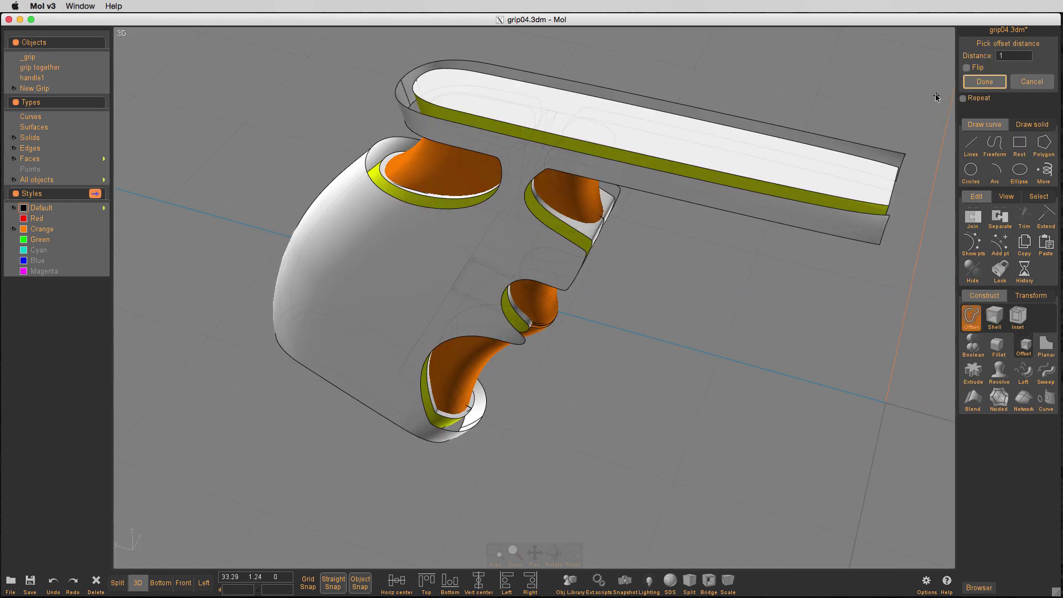
- Compare the offset faces with the grip together mesh and complete the Offset at a distance of 0.55
{"action": "left_click", "coordinate": [14, 67]}
{"action": "right_click_drag", "start_coordinate": [636, 360], "coordinate": [592, 338]}
{"action": "left_click", "coordinate": [1014, 56]}
{"action": "left_click", "coordinate": [1047, 158]}
{"action": "right_click_drag", "start_coordinate": [775, 238], "coordinate": [908, 260]}
{"action": "left_click", "coordinate": [1013, 55]}
{"action": "type", "text": ".55"}
{"action": "right_click_drag", "start_coordinate": [819, 277], "coordinate": [775, 304]}
{"action": "left_click", "coordinate": [984, 82]}
- Hide the grip together mesh and assign the Cyan style to the offset surfaces
{"action": "left_click", "coordinate": [13, 67]}
{"action": "left_click", "coordinate": [232, 179]}
{"action": "right_click_drag", "start_coordinate": [232, 179], "coordinate": [332, 149]}
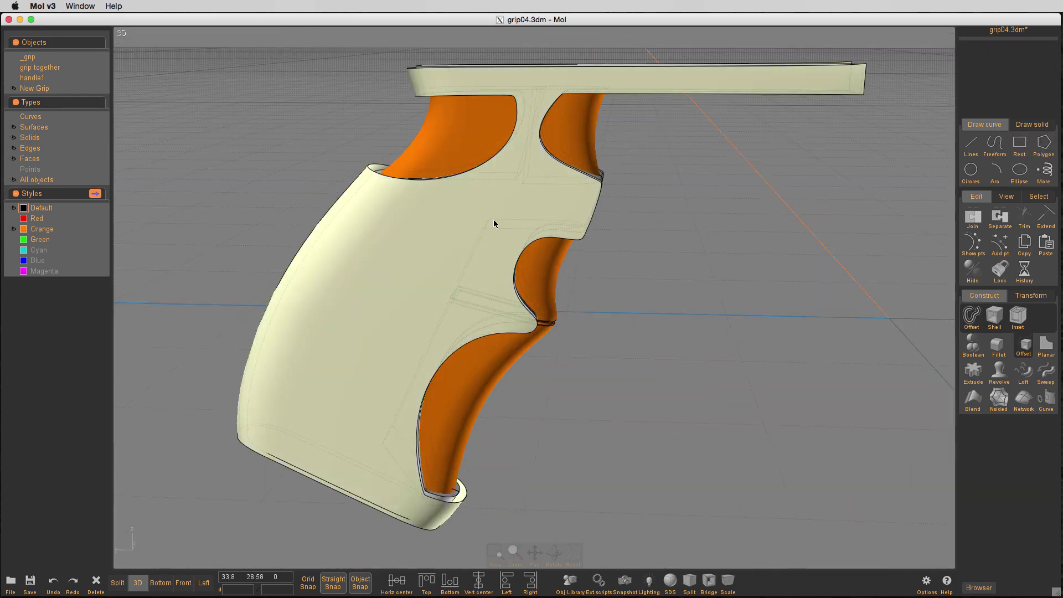
{"action": "left_click", "coordinate": [493, 220]}
{"action": "left_click", "coordinate": [38, 250]}
{"action": "mouse_move", "coordinate": [736, 376]}
{"action": "right_mouse_down"}
{"action": "mouse_move", "coordinate": [687, 389]}
{"action": "mouse_move", "coordinate": [717, 375]}
{"action": "right_mouse_up"}
{"action": "left_click", "coordinate": [718, 375]}
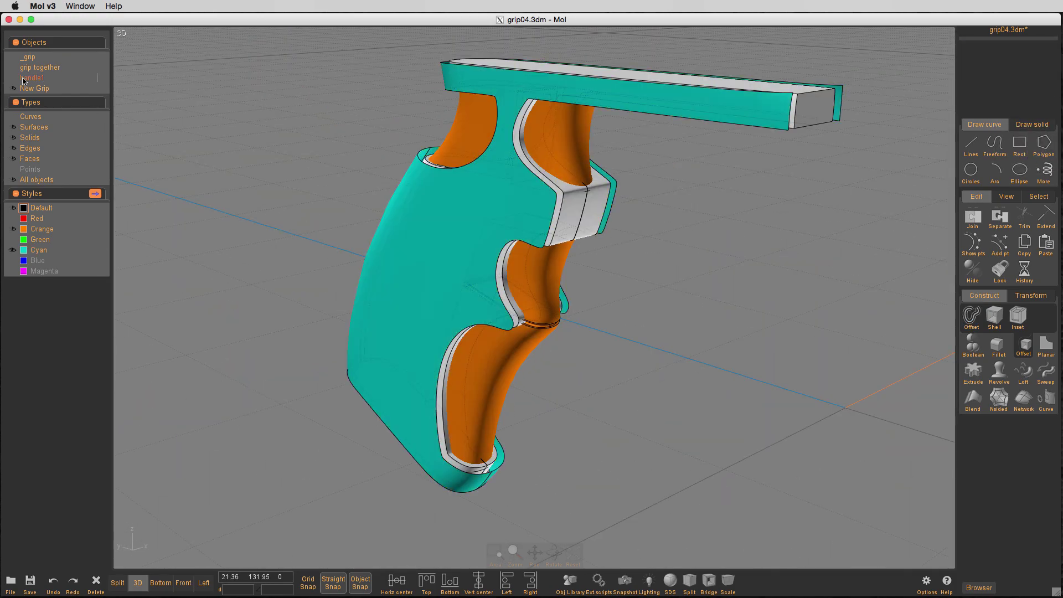
- Show the grip together mesh and isolate its side panel with the cyan offset surfaces in the left view
{"action": "left_click", "coordinate": [13, 67]}
{"action": "left_click", "coordinate": [464, 205]}
{"action": "left_click", "coordinate": [717, 100]}
{"action": "key", "text": "i"}
{"action": "key", "text": "space"}
{"action": "key", "text": "space"}
{"action": "left_click", "coordinate": [745, 308]}
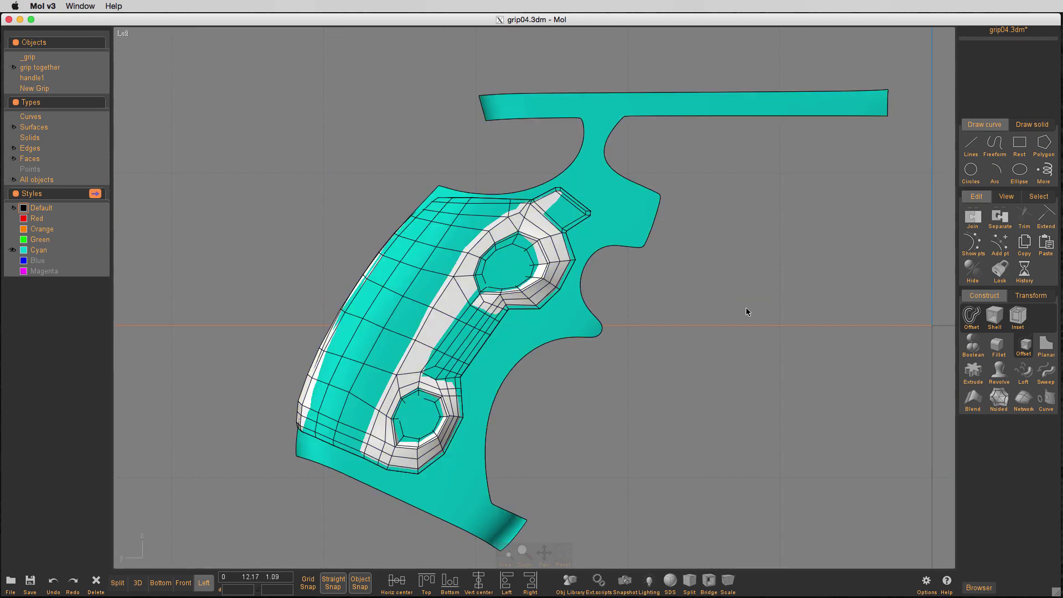
- Assign the Blue style to the isolated mesh side panel
{"action": "left_click", "coordinate": [462, 262]}
{"action": "left_click", "coordinate": [37, 260]}
{"action": "left_click", "coordinate": [270, 273]}
- Check the blue panel against the other objects, leaving only the Cyan and Blue items visible
{"action": "left_click", "coordinate": [13, 69]}
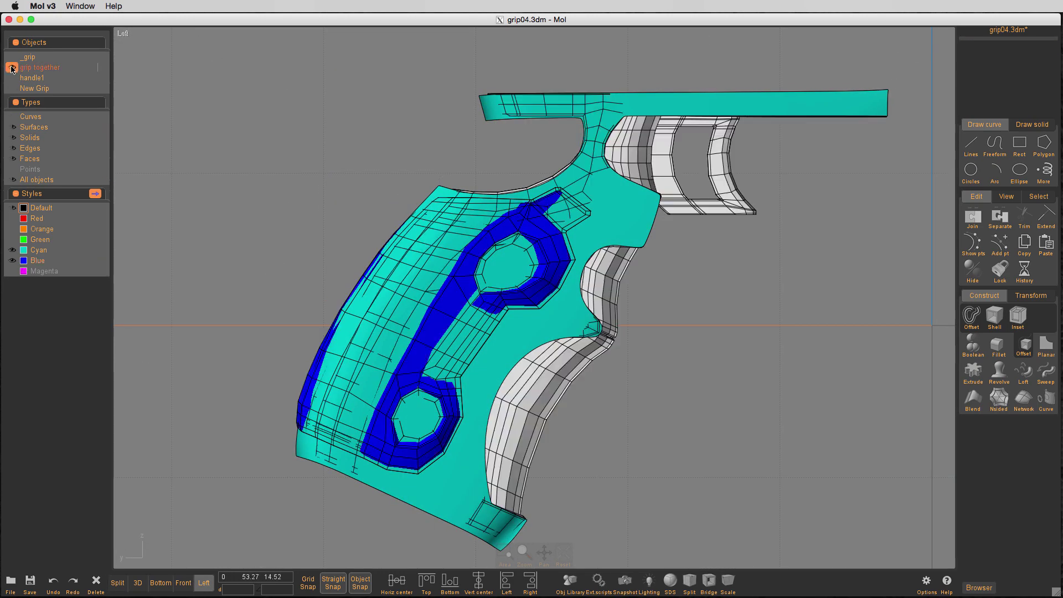
{"action": "key", "text": "space"}
{"action": "scroll", "coordinate": [671, 96], "scroll_direction": "up", "scroll_amount": 6}
{"action": "left_click", "coordinate": [12, 88]}
{"action": "right_click_drag", "start_coordinate": [719, 144], "coordinate": [745, 152]}
{"action": "left_click", "coordinate": [12, 250]}
{"action": "left_click", "coordinate": [12, 89]}
{"action": "left_click", "coordinate": [12, 251]}
{"action": "left_click", "coordinate": [12, 208]}
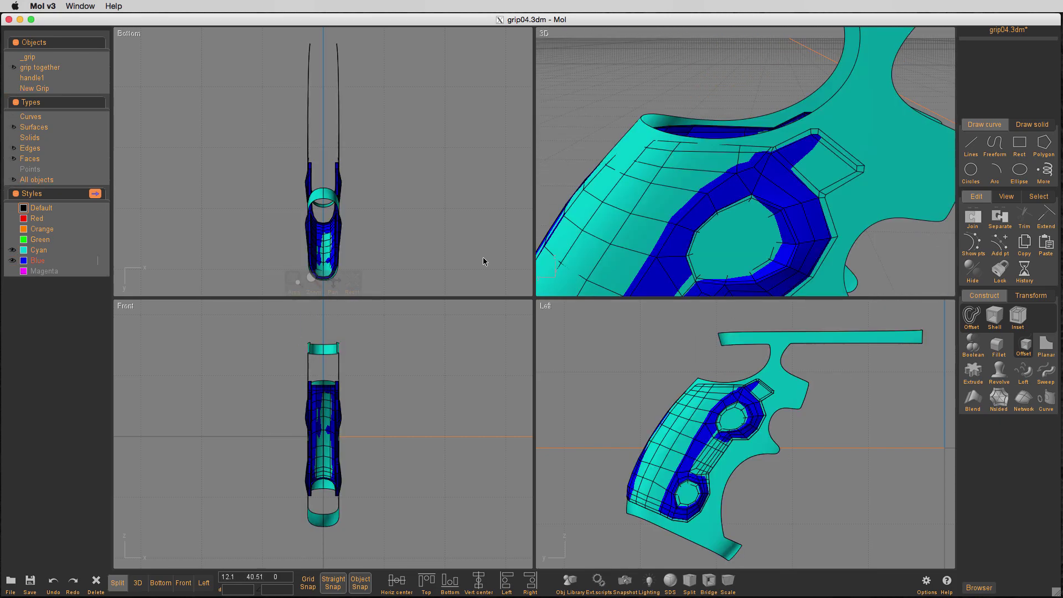
- Begin a polyline in the left view that traces the blue panel's upper edge and its upper screw boss
{"action": "scroll", "coordinate": [739, 380], "scroll_direction": "up", "scroll_amount": 4}
{"action": "key", "text": "space"}
{"action": "scroll", "coordinate": [729, 376], "scroll_direction": "down", "scroll_amount": 2}
{"action": "mouse_move", "coordinate": [728, 376]}
{"action": "right_mouse_down"}
{"action": "mouse_move", "coordinate": [828, 362]}
{"action": "mouse_move", "coordinate": [753, 325]}
{"action": "right_mouse_up"}
{"action": "scroll", "coordinate": [829, 361], "scroll_direction": "down", "scroll_amount": 2}
{"action": "left_click", "coordinate": [970, 146]}
{"action": "left_click", "coordinate": [971, 145]}
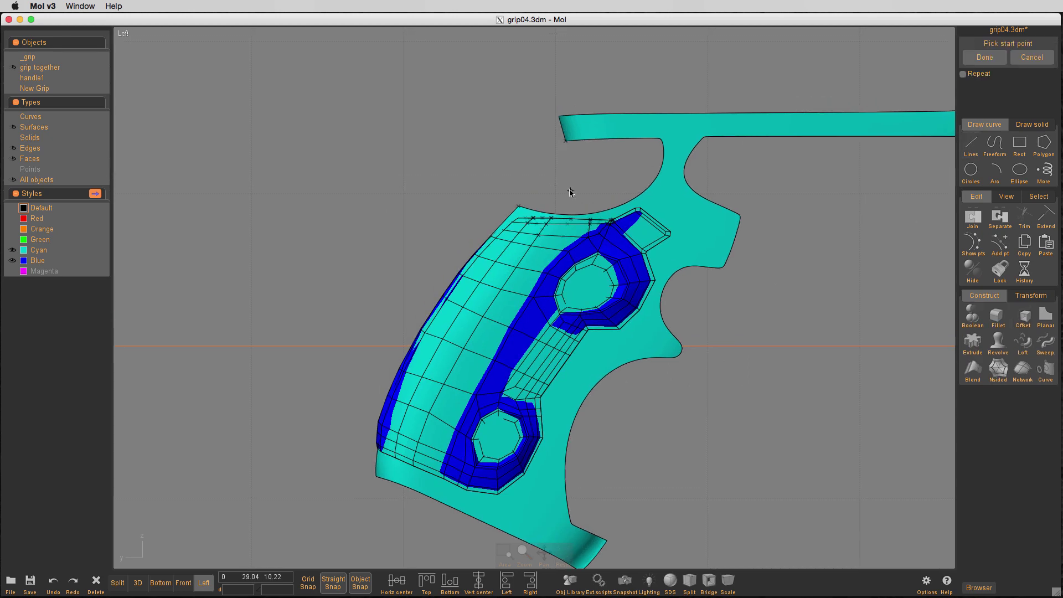
{"action": "left_click", "coordinate": [609, 219]}
{"action": "scroll", "coordinate": [632, 212], "scroll_direction": "up", "scroll_amount": 3}
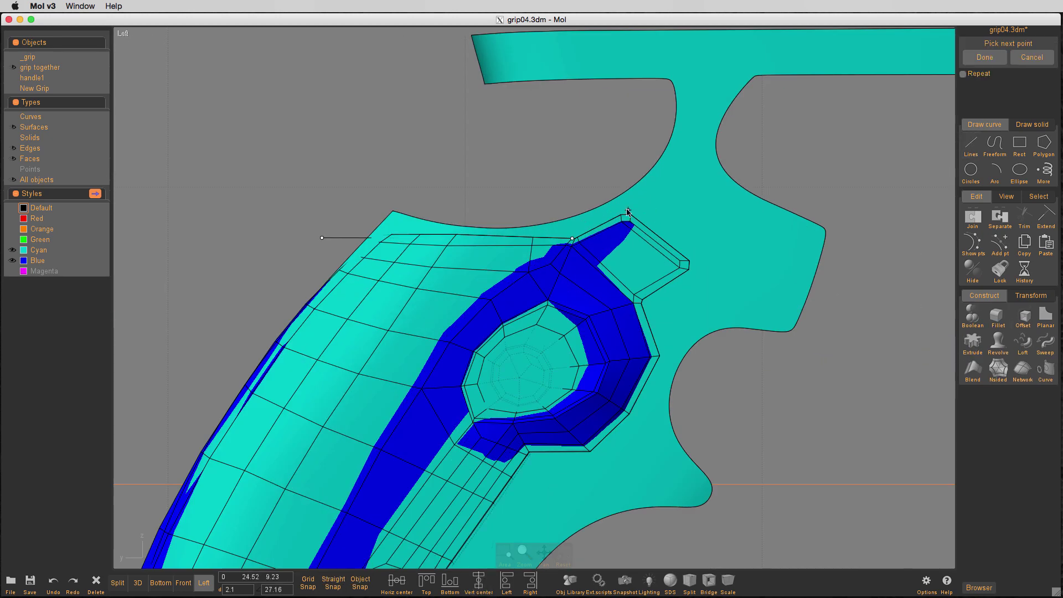
{"action": "left_click", "coordinate": [528, 453]}
- Continue the polyline around the lower screw boss and bottom edge, closing it outside the panel's rear edge
{"action": "right_click_drag", "start_coordinate": [487, 514], "coordinate": [672, 162]}
{"action": "left_click", "coordinate": [620, 234]}
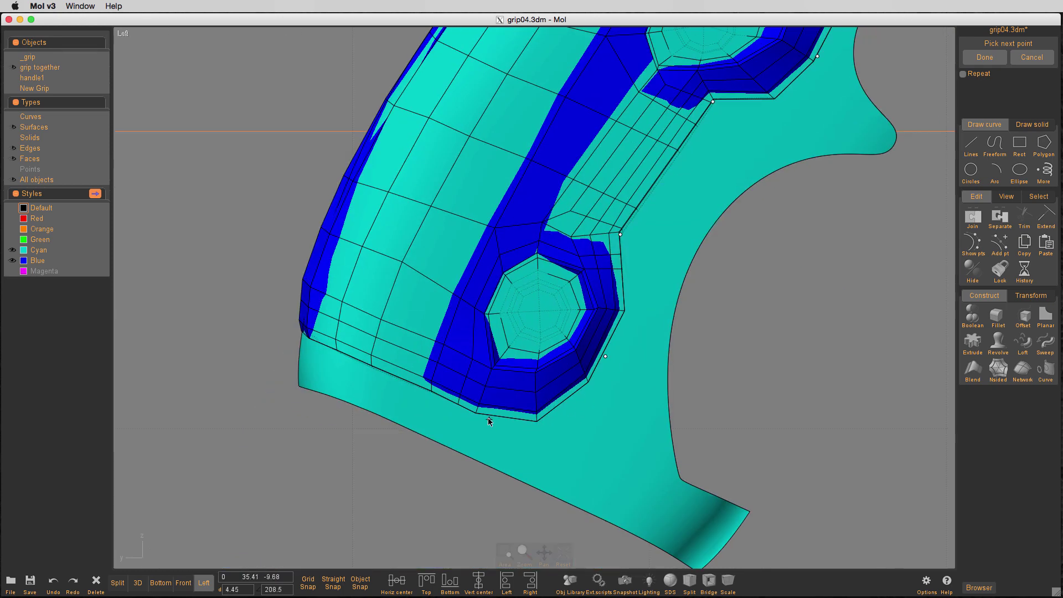
{"action": "left_click", "coordinate": [260, 319]}
{"action": "right_click_drag", "start_coordinate": [260, 320], "coordinate": [260, 513]}
{"action": "left_click", "coordinate": [506, 78]}
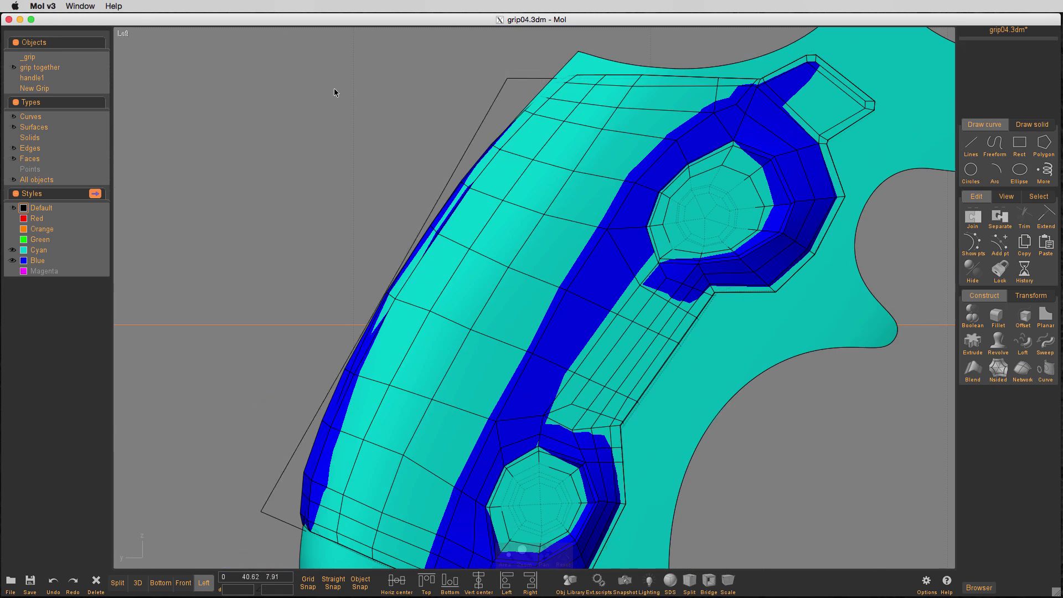
- Move the closed panel outline sideways to just outside the grip's flank
{"action": "left_click", "coordinate": [405, 255]}
{"action": "key", "text": "space"}
{"action": "key", "text": "m"}
{"action": "left_click", "coordinate": [412, 411]}
{"action": "left_click", "coordinate": [389, 413]}
{"action": "left_click", "coordinate": [642, 362]}
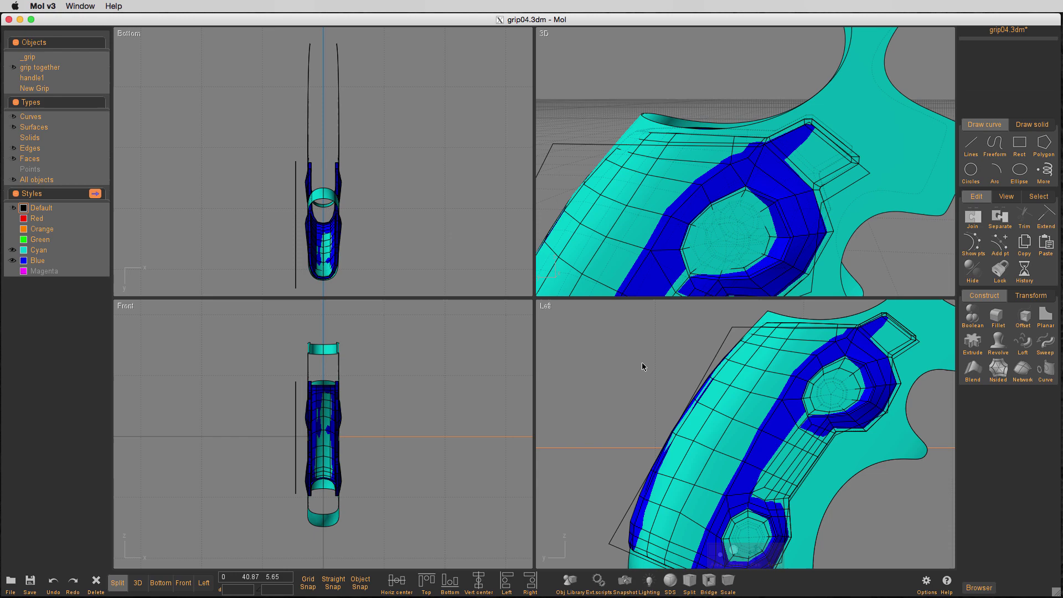
- Assign the closed panel outline the Magenta style and display its control points in the enlarged left view
{"action": "left_click", "coordinate": [709, 367]}
{"action": "left_click", "coordinate": [43, 271]}
{"action": "key", "text": "space"}
{"action": "right_click_drag", "start_coordinate": [607, 367], "coordinate": [590, 326]}
{"action": "left_click", "coordinate": [973, 243]}
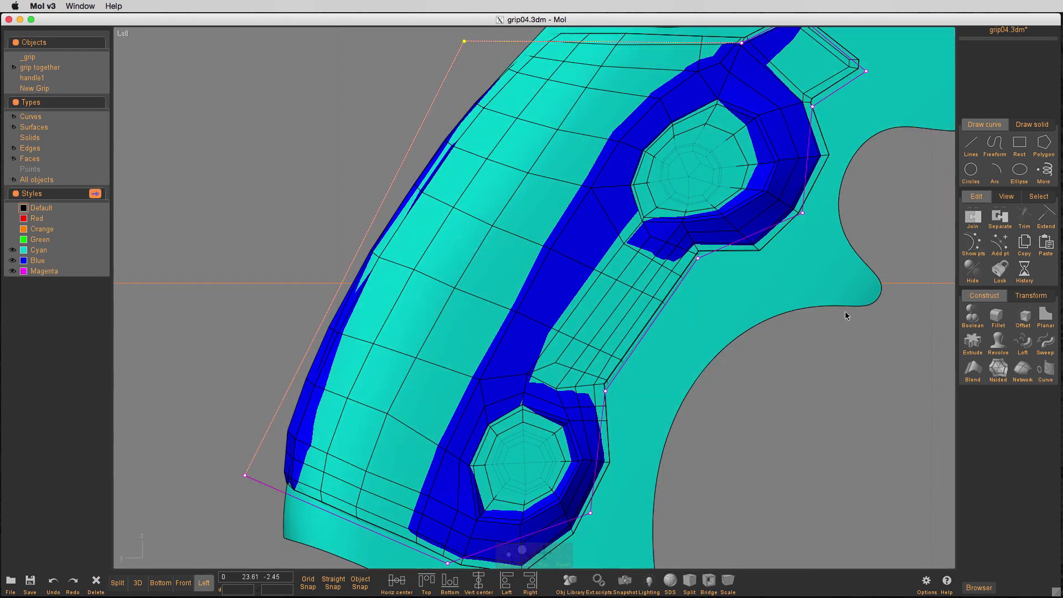
- Reshape the outline around the upper screw boss by moving its control points just outside the mesh edge
{"action": "right_click_drag", "start_coordinate": [845, 315], "coordinate": [772, 358]}
{"action": "left_click", "coordinate": [680, 81]}
{"action": "left_click", "coordinate": [362, 135]}
{"action": "left_click_drag", "start_coordinate": [361, 135], "coordinate": [364, 129]}
{"action": "left_click", "coordinate": [316, 125]}
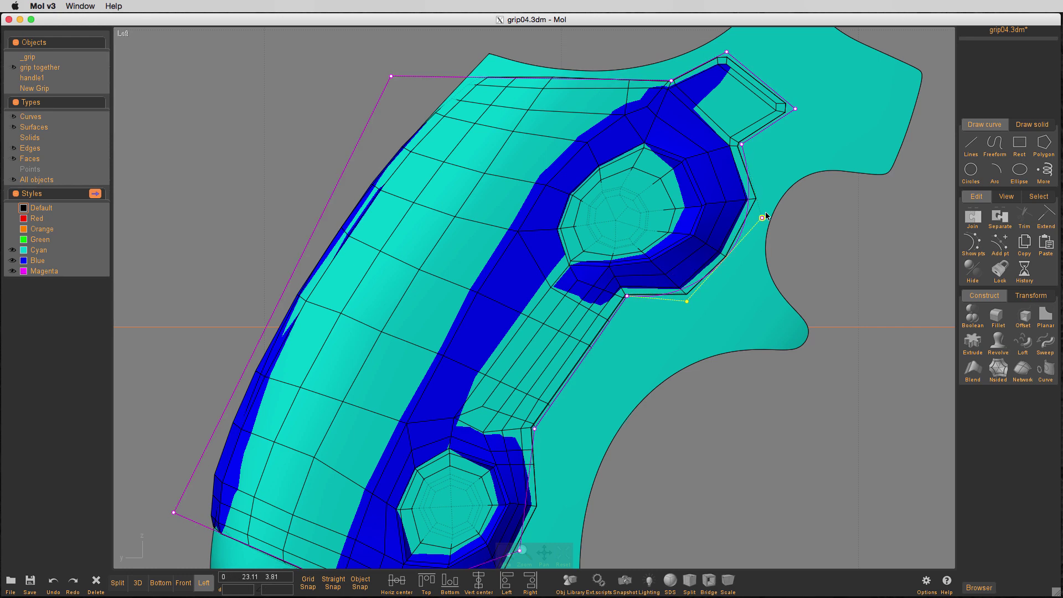
{"action": "left_click_drag", "start_coordinate": [763, 217], "coordinate": [762, 208]}
- Reshape the outline around the lower screw boss and bottom edge so the curve follows the mesh closely
{"action": "right_click_drag", "start_coordinate": [715, 415], "coordinate": [757, 261]}
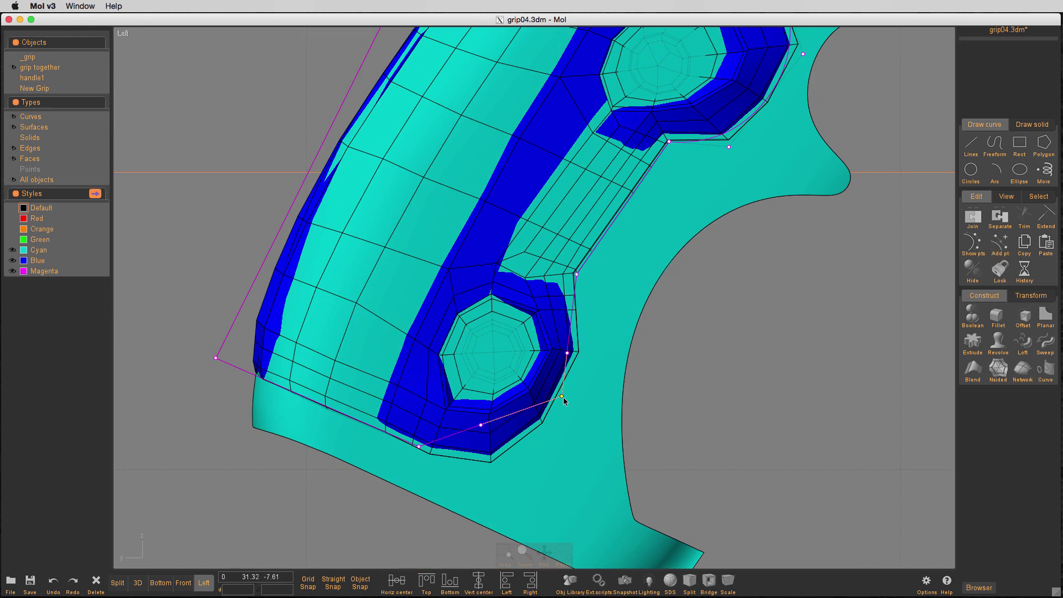
{"action": "left_click_drag", "start_coordinate": [577, 273], "coordinate": [572, 277]}
{"action": "left_click_drag", "start_coordinate": [483, 477], "coordinate": [493, 476]}
{"action": "left_click_drag", "start_coordinate": [419, 446], "coordinate": [395, 440]}
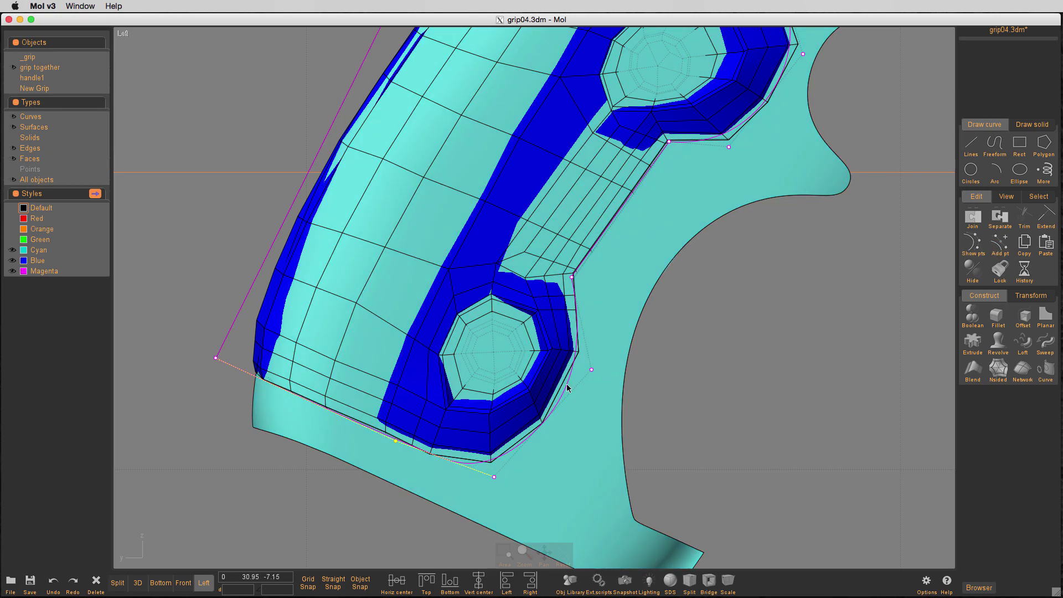
{"action": "left_click", "coordinate": [567, 384]}
- Fillet the outline's three inner corners beside the tab and the two screw bosses with radius 0.5
{"action": "scroll", "coordinate": [770, 284], "scroll_direction": "down", "scroll_amount": 2}
{"action": "right_click_drag", "start_coordinate": [770, 284], "coordinate": [776, 374]}
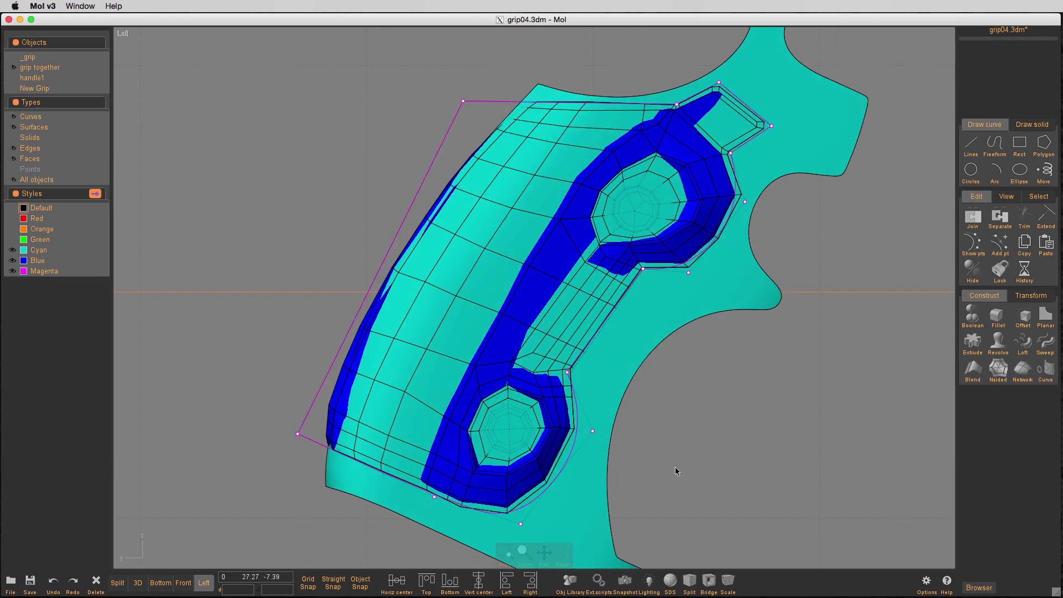
{"action": "left_click", "coordinate": [731, 154]}
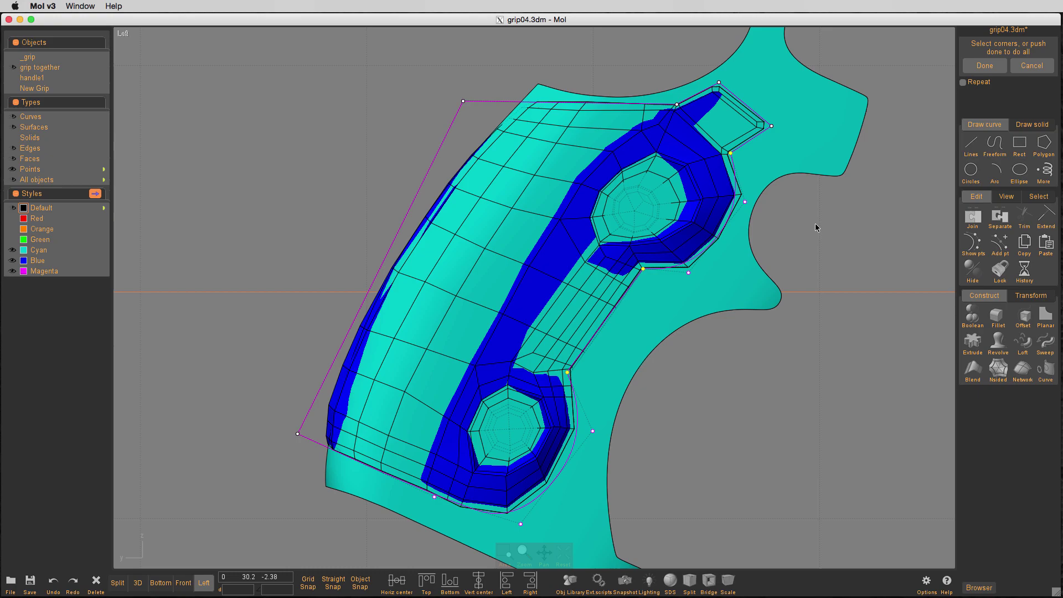
{"action": "left_click", "coordinate": [678, 104]}
{"action": "left_click", "coordinate": [985, 66]}
{"action": "left_click", "coordinate": [1031, 101]}
{"action": "left_click", "coordinate": [985, 66]}
{"action": "left_click", "coordinate": [1002, 55]}
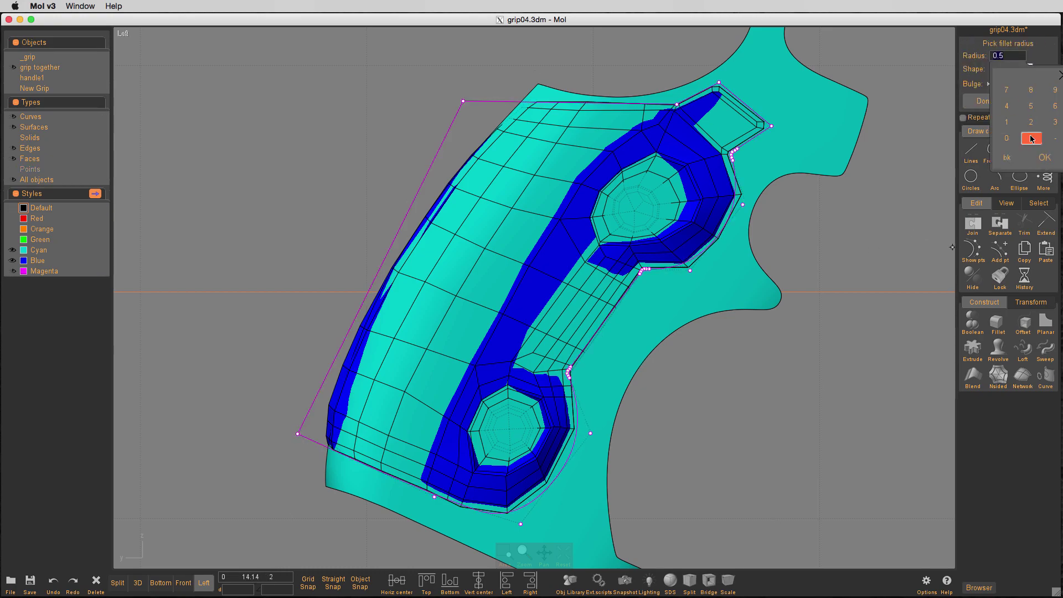
{"action": "left_click", "coordinate": [1030, 138]}
{"action": "left_click", "coordinate": [985, 101]}
- Adjust the outline's control points near the new fillets so its curves wrap more fully around the upper boss
{"action": "scroll", "coordinate": [551, 358], "scroll_direction": "up", "scroll_amount": 7}
{"action": "scroll", "coordinate": [611, 371], "scroll_direction": "down", "scroll_amount": 3}
{"action": "scroll", "coordinate": [686, 377], "scroll_direction": "down", "scroll_amount": 3}
{"action": "left_click_drag", "start_coordinate": [677, 469], "coordinate": [686, 474]}
{"action": "scroll", "coordinate": [719, 404], "scroll_direction": "up", "scroll_amount": 5}
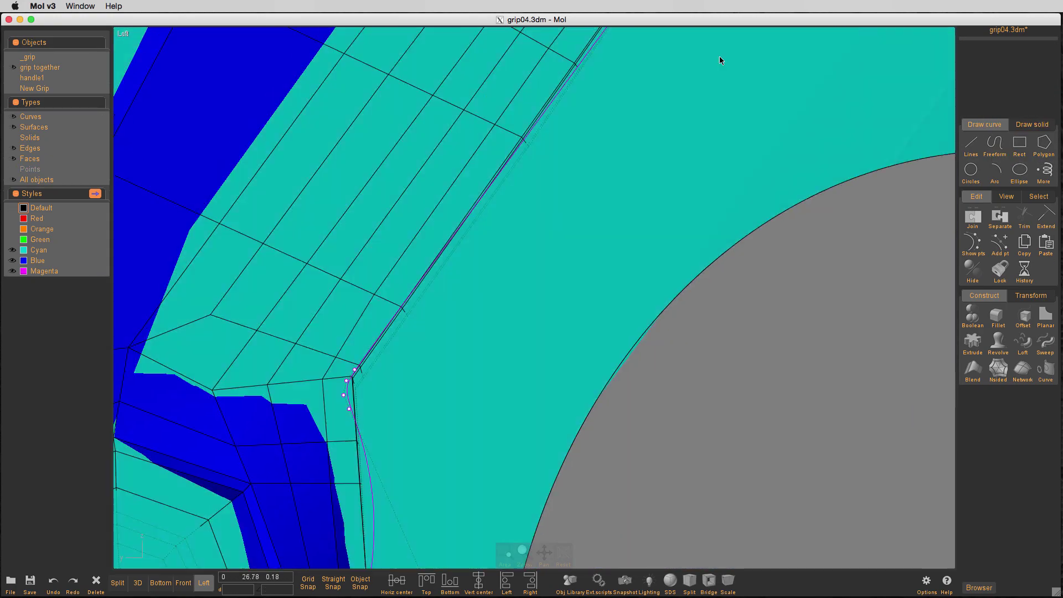
{"action": "right_click_drag", "start_coordinate": [721, 59], "coordinate": [775, 213]}
{"action": "key", "text": "Delete"}
{"action": "scroll", "coordinate": [598, 241], "scroll_direction": "down", "scroll_amount": 6}
{"action": "left_click_drag", "start_coordinate": [679, 227], "coordinate": [727, 237]}
{"action": "right_click_drag", "start_coordinate": [786, 105], "coordinate": [731, 279]}
{"action": "mouse_move", "coordinate": [731, 278]}
{"action": "left_mouse_down"}
{"action": "mouse_move", "coordinate": [741, 277]}
{"action": "mouse_move", "coordinate": [661, 421]}
{"action": "left_mouse_up"}
{"action": "left_click", "coordinate": [692, 339]}
{"action": "scroll", "coordinate": [841, 256], "scroll_direction": "down", "scroll_amount": 2}
{"action": "right_click_drag", "start_coordinate": [840, 257], "coordinate": [768, 325]}
{"action": "left_click", "coordinate": [716, 226]}
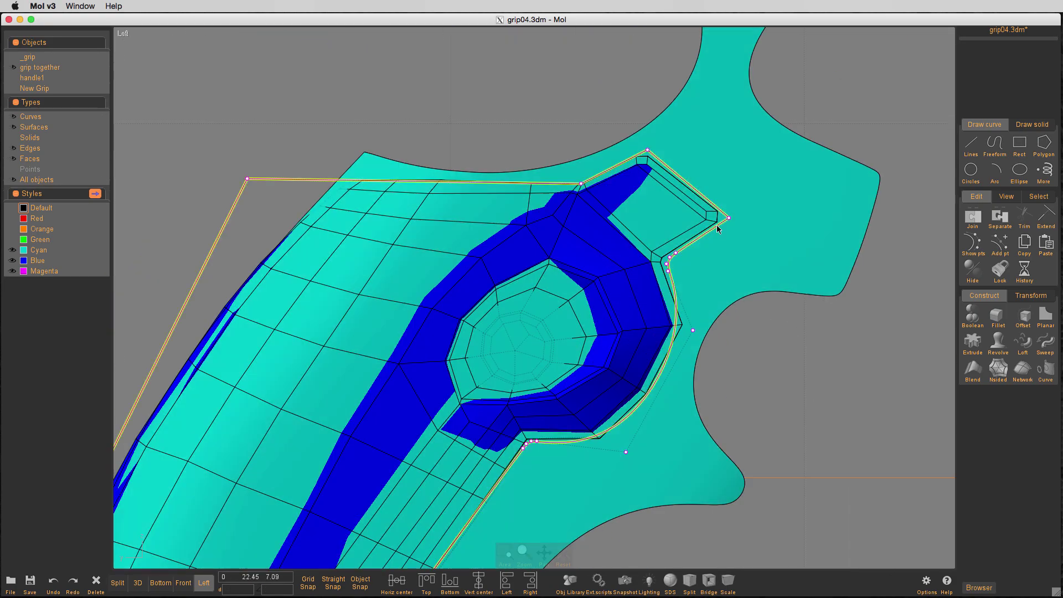
- Fillet the corner where the upper edge meets the tab and add a control point on the upper edge beside it
{"action": "left_click", "coordinate": [697, 239]}
{"action": "key", "text": "f"}
{"action": "left_click", "coordinate": [580, 184]}
{"action": "right_click", "coordinate": [551, 120]}
{"action": "right_click", "coordinate": [550, 120]}
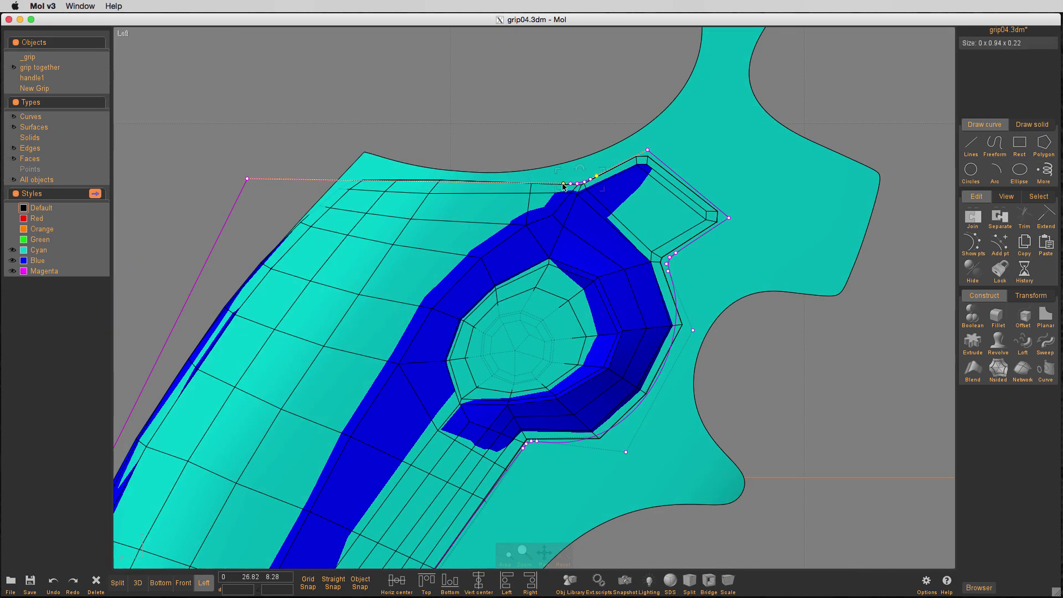
{"action": "left_click", "coordinate": [999, 245]}
{"action": "left_click", "coordinate": [547, 183]}
- Fillet the topmost corner of the outline's tab with radius 0.5
{"action": "left_click", "coordinate": [647, 150]}
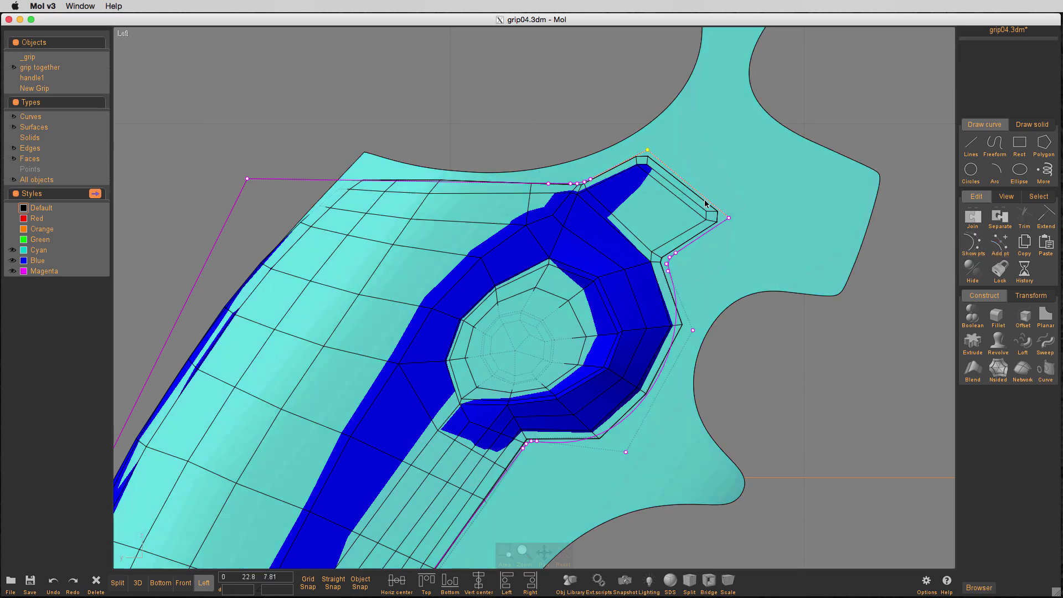
{"action": "left_click", "coordinate": [998, 316]}
{"action": "left_click", "coordinate": [978, 57]}
{"action": "left_click", "coordinate": [1020, 55]}
{"action": "left_click", "coordinate": [1030, 139]}
{"action": "left_click", "coordinate": [1030, 106]}
{"action": "left_click", "coordinate": [1044, 158]}
{"action": "left_click", "coordinate": [986, 102]}
- Fillet the tab's remaining outer corner with radius 0.5
{"action": "left_click", "coordinate": [997, 317]}
{"action": "left_click", "coordinate": [728, 218]}
{"action": "left_click", "coordinate": [1018, 56]}
{"action": "left_click", "coordinate": [1031, 140]}
{"action": "left_click", "coordinate": [1031, 106]}
{"action": "left_click", "coordinate": [1045, 157]}
{"action": "left_click", "coordinate": [982, 101]}
- Refine the control points below and beside the lower boss so the outline rounds the bottom corner closely
{"action": "scroll", "coordinate": [764, 319], "scroll_direction": "down", "scroll_amount": 2}
{"action": "middle_click_drag", "start_coordinate": [763, 318], "coordinate": [748, 195]}
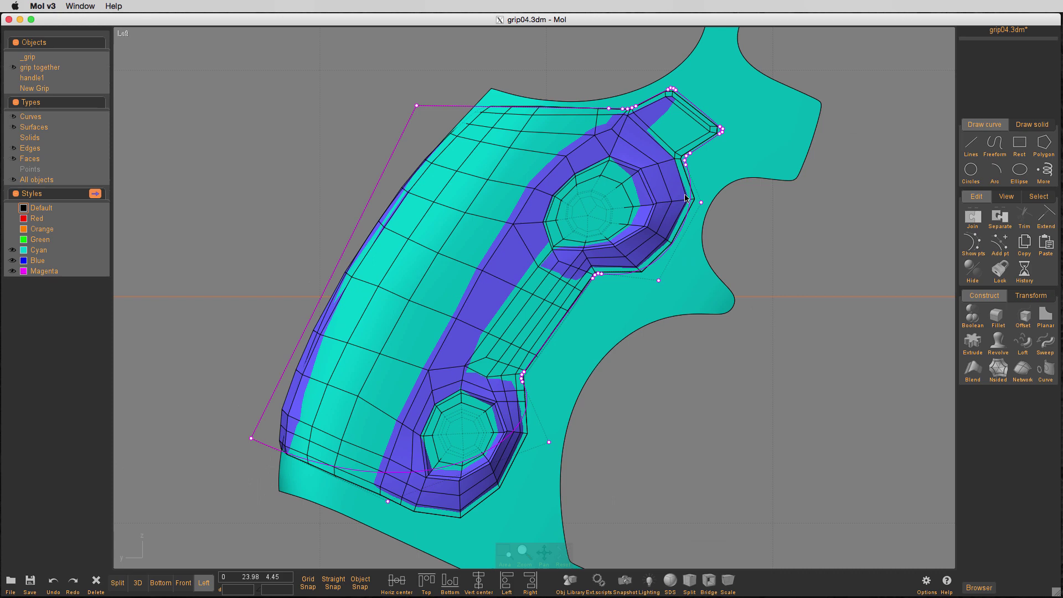
{"action": "left_click_drag", "start_coordinate": [398, 505], "coordinate": [464, 568]}
{"action": "middle_click_drag", "start_coordinate": [789, 387], "coordinate": [845, 300]}
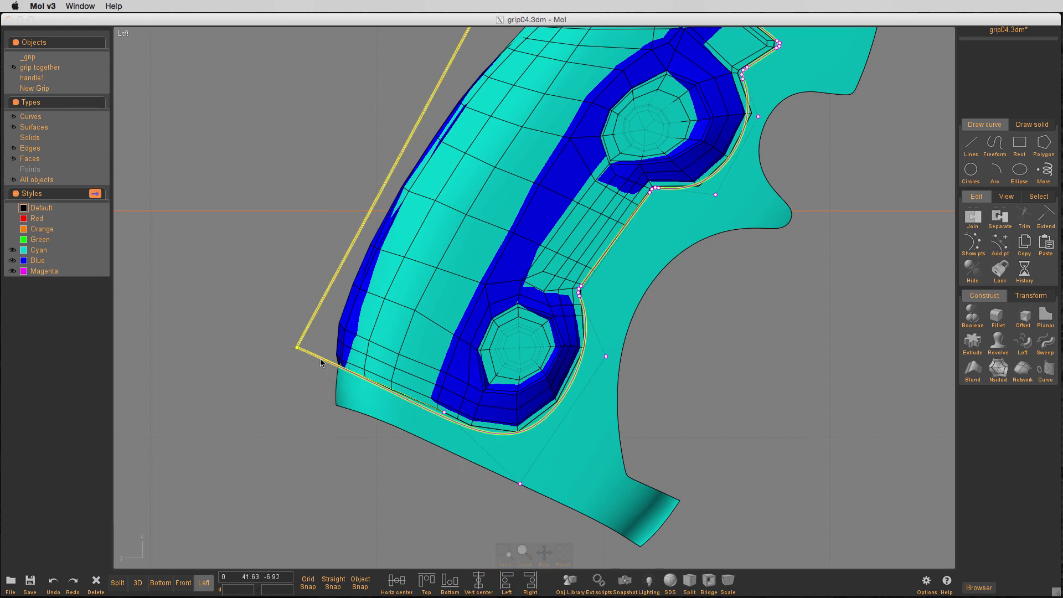
{"action": "left_click", "coordinate": [453, 413]}
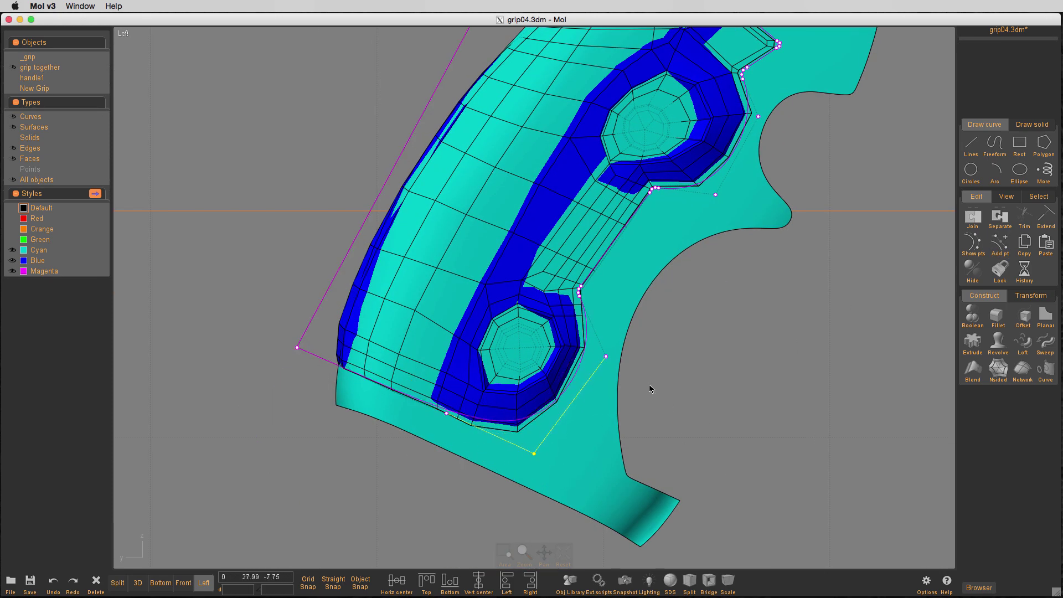
{"action": "left_click_drag", "start_coordinate": [446, 413], "coordinate": [473, 424]}
{"action": "left_click_drag", "start_coordinate": [533, 454], "coordinate": [531, 452]}
{"action": "left_click_drag", "start_coordinate": [605, 356], "coordinate": [604, 357]}
{"action": "left_click", "coordinate": [586, 327]}
{"action": "scroll", "coordinate": [705, 337], "scroll_direction": "down", "scroll_amount": 2}
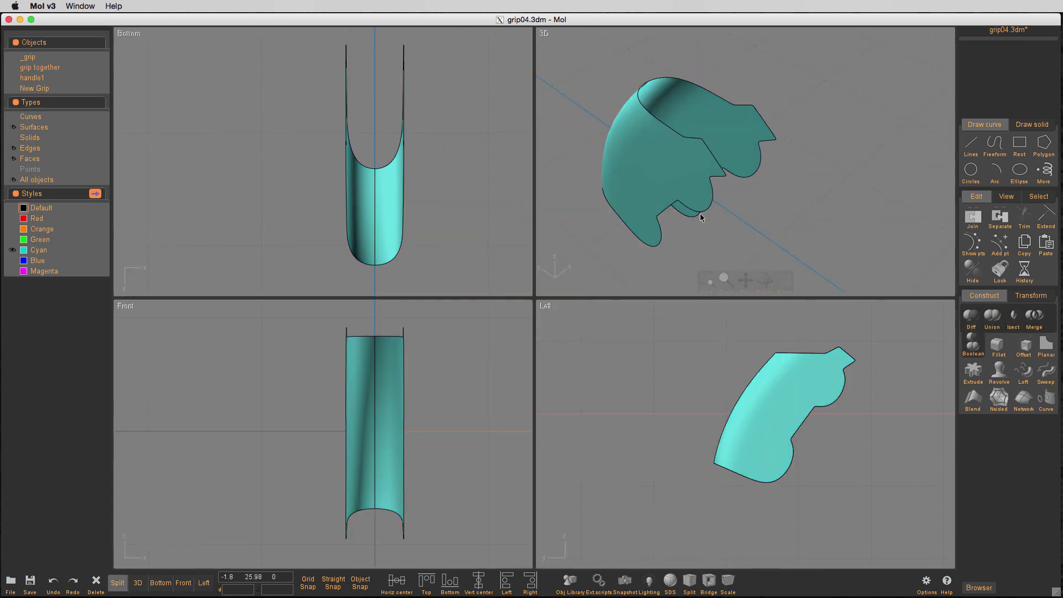
- Shell the trimmed cyan panel surface to a thickness of 0.4
{"action": "left_click", "coordinate": [699, 214]}
{"action": "left_click", "coordinate": [1023, 346]}
{"action": "left_click", "coordinate": [994, 316]}
{"action": "left_click", "coordinate": [1043, 65]}
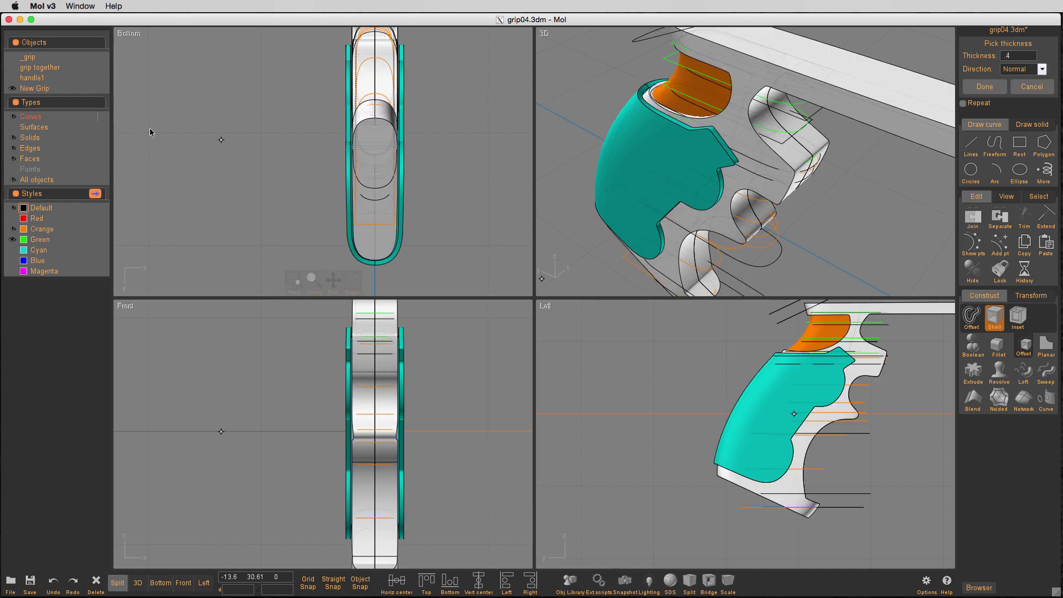
{"action": "type", "text": ".4"}
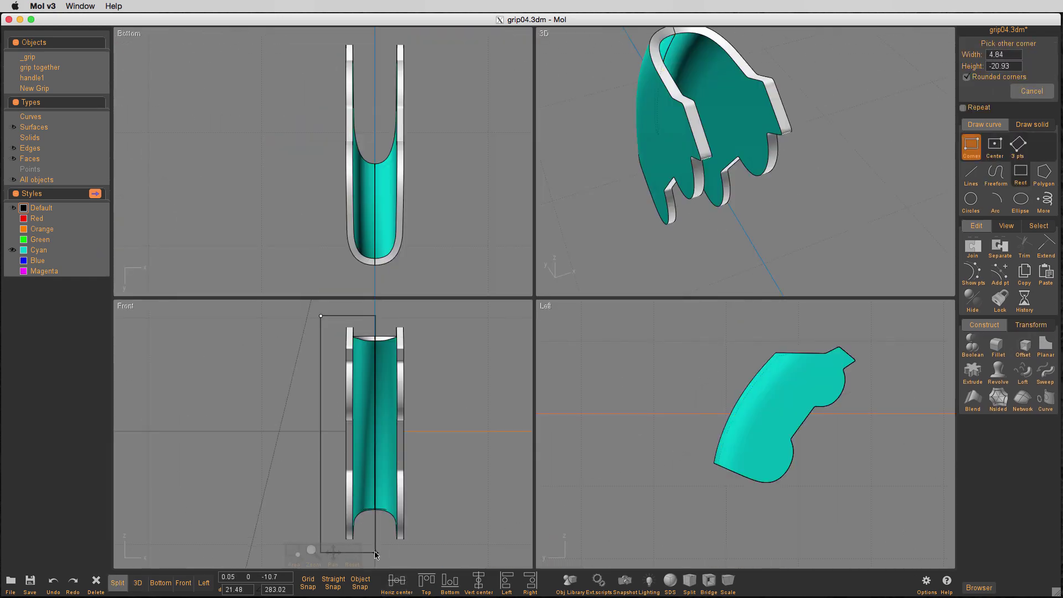
- Turn on straight and object snapping and draw a rectangle over one half of the shell, ending on the centre line
{"action": "left_click", "coordinate": [333, 582]}
{"action": "left_click", "coordinate": [360, 582]}
{"action": "scroll", "coordinate": [375, 531], "scroll_direction": "up", "scroll_amount": 2}
{"action": "left_click", "coordinate": [386, 527]}
{"action": "scroll", "coordinate": [387, 527], "scroll_direction": "down", "scroll_amount": 2}
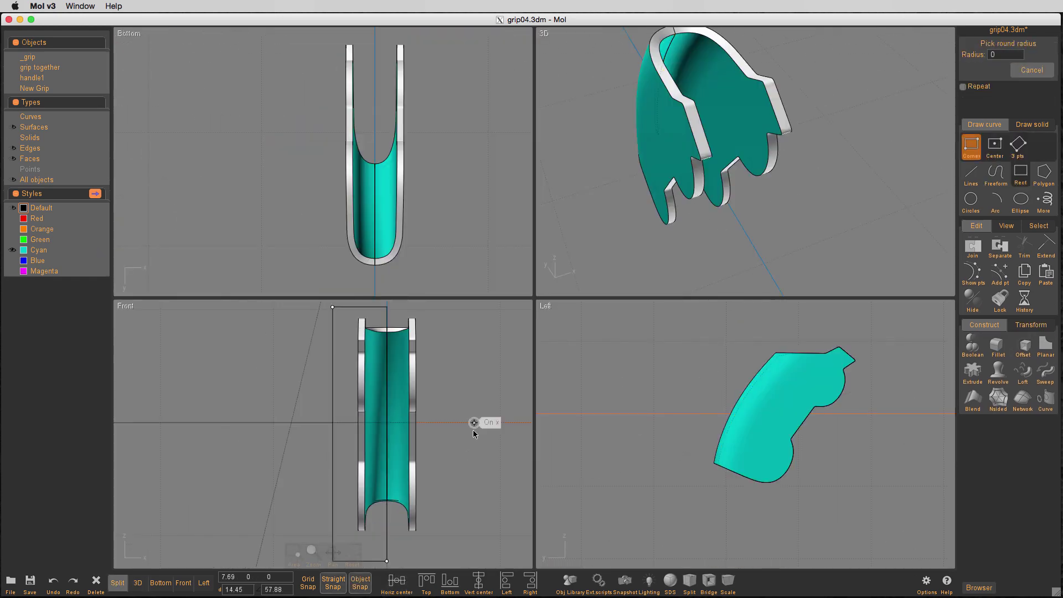
{"action": "left_click", "coordinate": [772, 432]}
{"action": "left_click", "coordinate": [307, 310]}
{"action": "left_click", "coordinate": [387, 540]}
- Cut off one half of the shell with a Boolean difference using the rectangle, and delete the rectangle
{"action": "left_click", "coordinate": [972, 316]}
{"action": "left_click", "coordinate": [1013, 316]}
{"action": "left_click", "coordinate": [972, 317]}
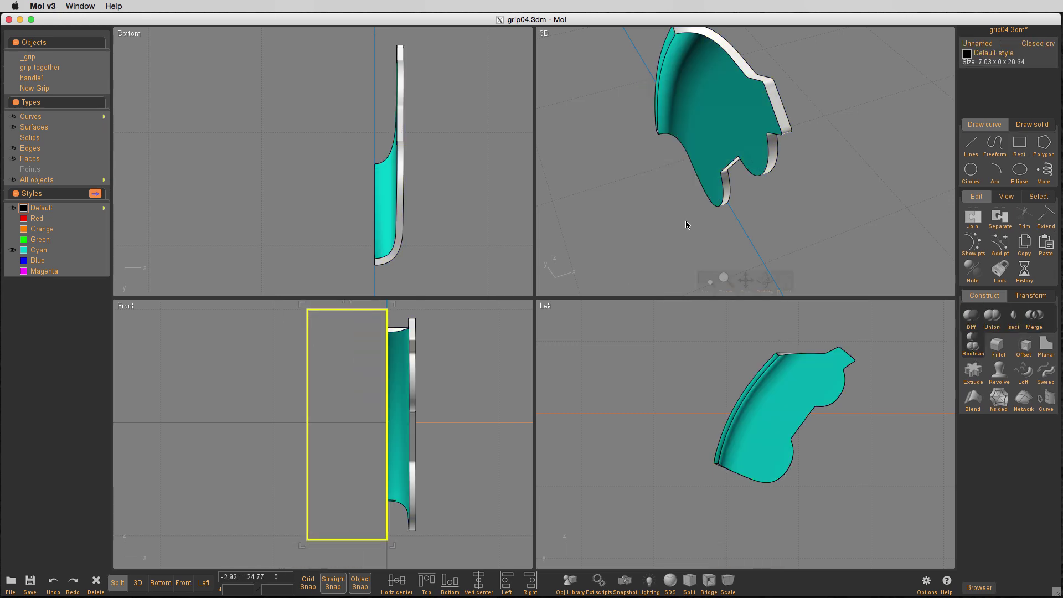
{"action": "right_click_drag", "start_coordinate": [688, 225], "coordinate": [832, 204]}
{"action": "key", "text": "ctrl+a"}
{"action": "left_click", "coordinate": [1045, 317]}
{"action": "key", "text": "ctrl+z"}
{"action": "key", "text": "Escape"}
{"action": "left_click", "coordinate": [372, 309]}
{"action": "key", "text": "Delete"}
- Examine the cut rim of the half shell up close in the enlarged 3D view
{"action": "right_click", "coordinate": [784, 281]}
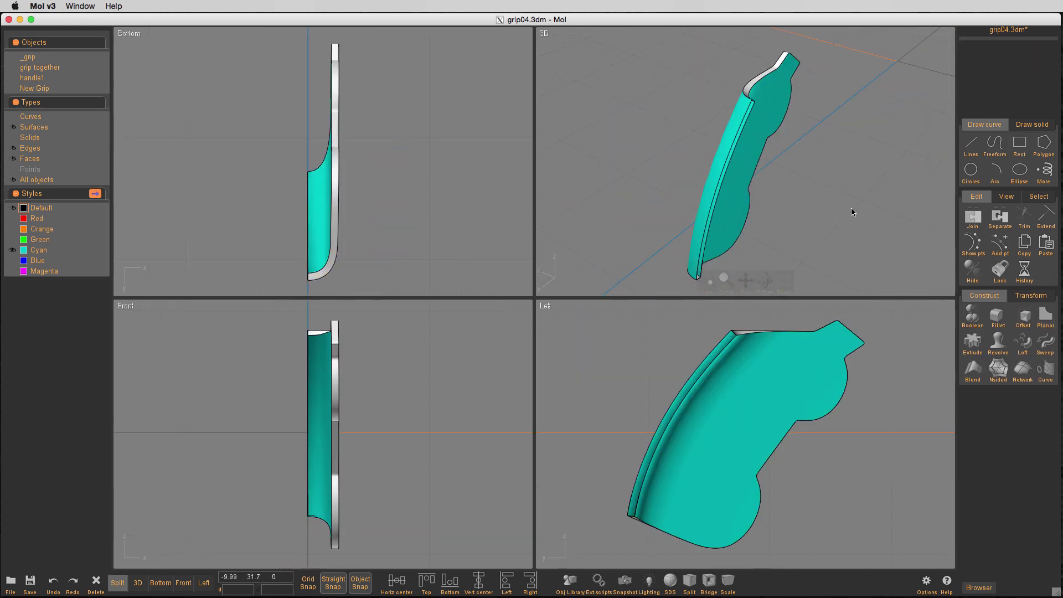
{"action": "left_click", "coordinate": [758, 144]}
{"action": "right_click_drag", "start_coordinate": [758, 143], "coordinate": [881, 196]}
{"action": "scroll", "coordinate": [882, 196], "scroll_direction": "up", "scroll_amount": 4}
{"action": "left_click", "coordinate": [881, 196]}
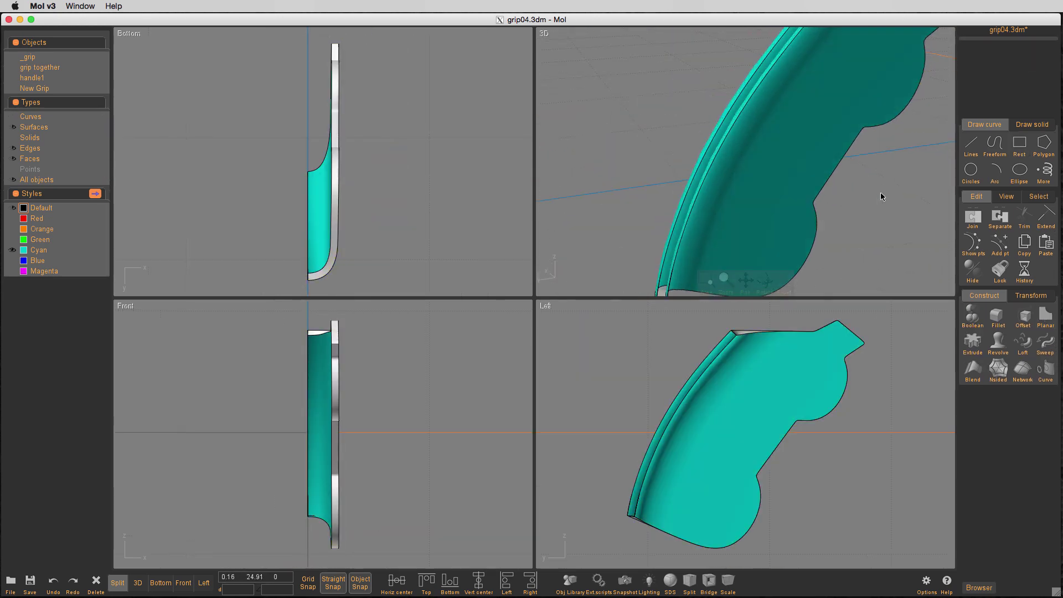
{"action": "left_click", "coordinate": [138, 582]}
{"action": "right_click_drag", "start_coordinate": [600, 216], "coordinate": [653, 265]}
{"action": "left_click", "coordinate": [654, 266]}
{"action": "left_click", "coordinate": [32, 254]}
- Select the edge segments along the cut rim's inner side and merge them into one edge with an external script
{"action": "left_click", "coordinate": [310, 310]}
{"action": "middle_click_drag", "start_coordinate": [465, 421], "coordinate": [459, 332]}
{"action": "left_click", "coordinate": [442, 332]}
{"action": "right_click_drag", "start_coordinate": [458, 327], "coordinate": [470, 310]}
{"action": "left_click", "coordinate": [433, 343]}
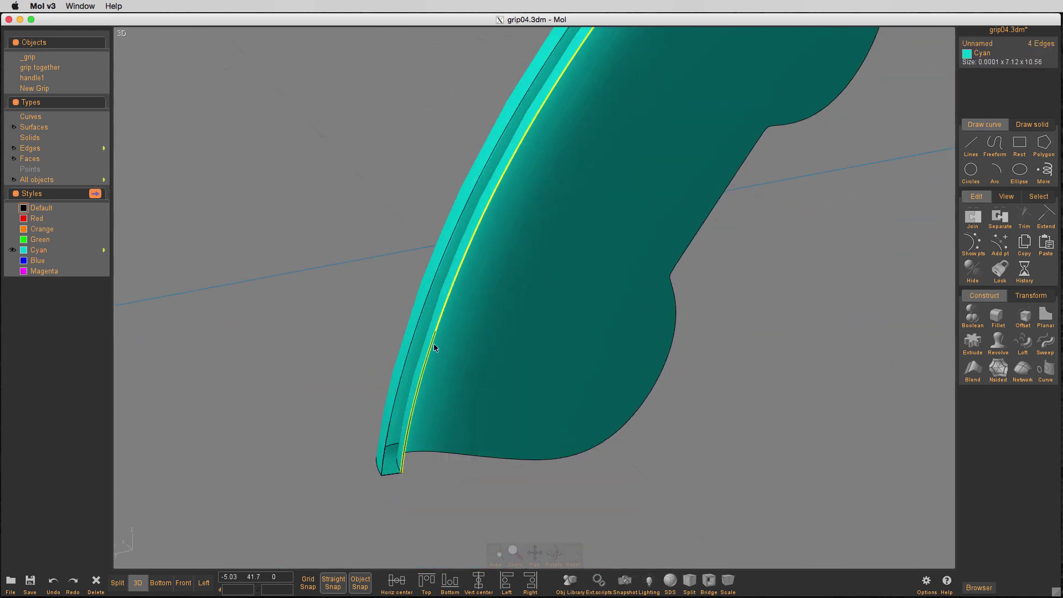
{"action": "left_click", "coordinate": [412, 401]}
{"action": "left_click", "coordinate": [254, 579]}
{"action": "left_click", "coordinate": [254, 589]}
{"action": "left_click", "coordinate": [598, 581]}
{"action": "left_click", "coordinate": [612, 197]}
{"action": "middle_click_drag", "start_coordinate": [774, 377], "coordinate": [740, 474]}
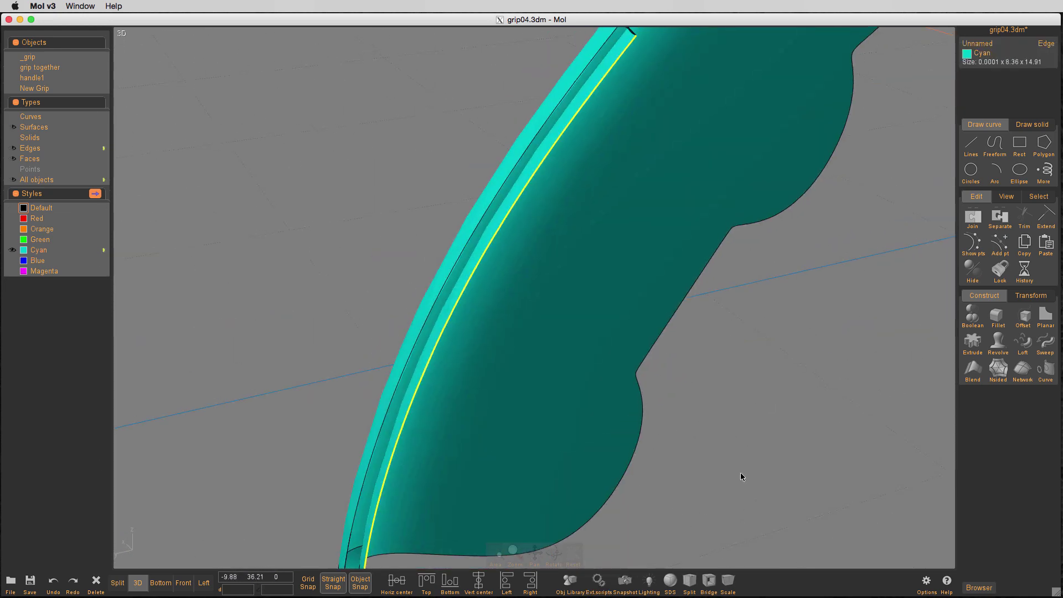
- Run the same external script on the edge segments along the cut rim's outer side
{"action": "scroll", "coordinate": [740, 474], "scroll_direction": "down", "scroll_amount": 3}
{"action": "left_click", "coordinate": [740, 475]}
{"action": "left_click", "coordinate": [523, 333]}
{"action": "left_click", "coordinate": [488, 436]}
{"action": "left_click", "coordinate": [598, 581]}
{"action": "left_click", "coordinate": [620, 202]}
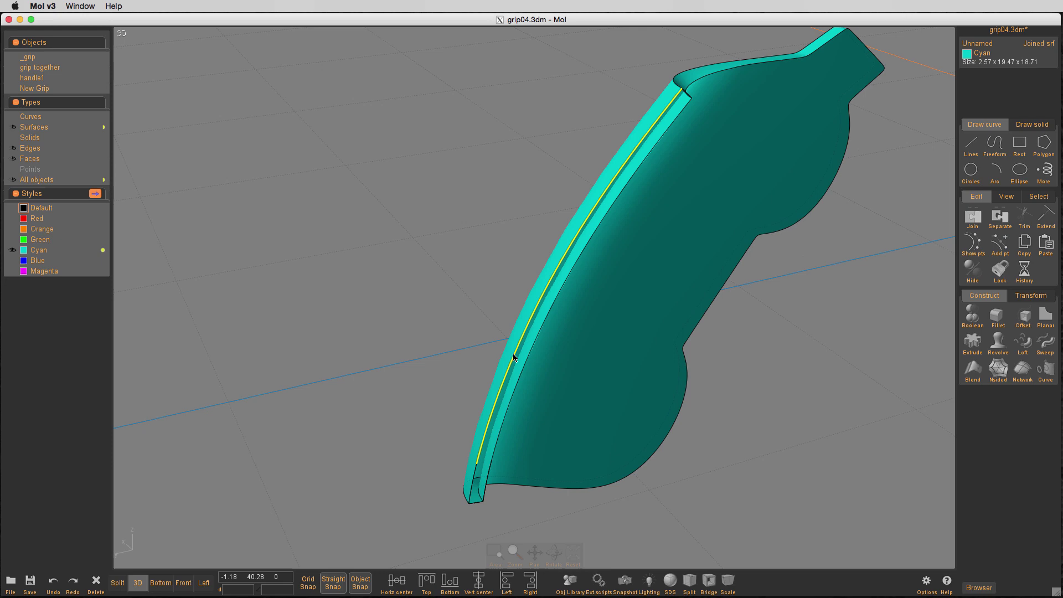
{"action": "left_click", "coordinate": [619, 202]}
{"action": "left_click", "coordinate": [503, 377]}
- Try to close the cut rim with a network surface built from its five bounding edges
{"action": "left_click", "coordinate": [503, 376]}
{"action": "left_click", "coordinate": [476, 502]}
{"action": "left_click", "coordinate": [521, 376]}
{"action": "left_click", "coordinate": [687, 94]}
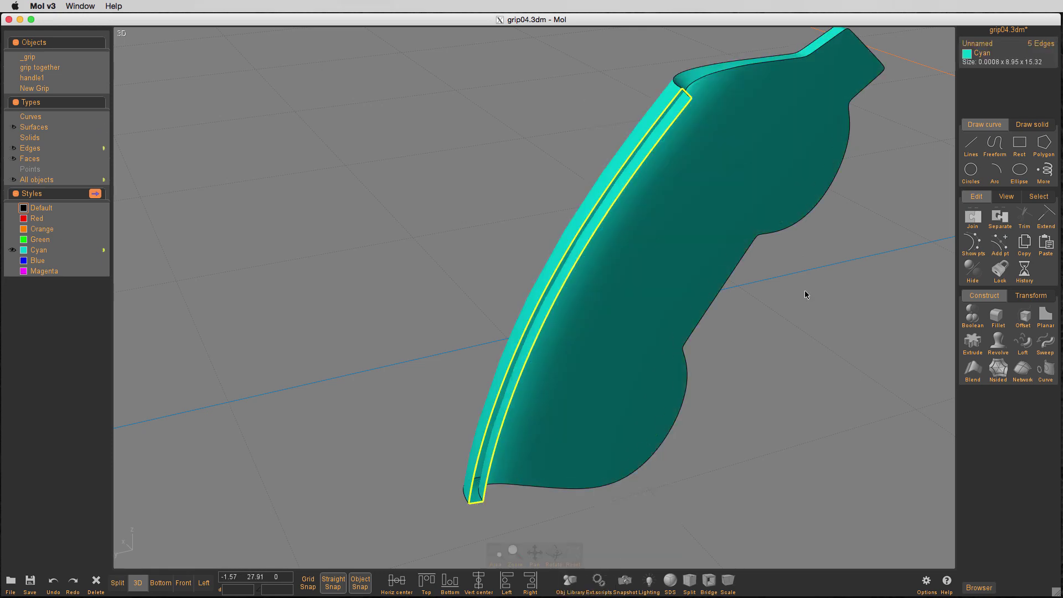
{"action": "left_click", "coordinate": [1021, 370]}
{"action": "right_click_drag", "start_coordinate": [916, 121], "coordinate": [875, 273]}
{"action": "left_click", "coordinate": [1031, 74]}
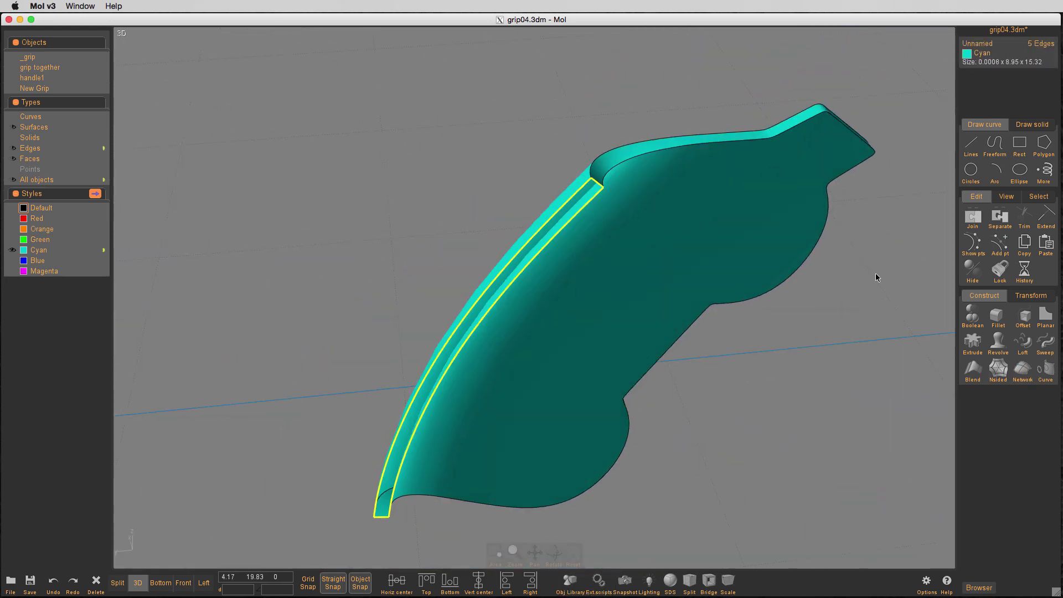
{"action": "left_click", "coordinate": [517, 277]}
{"action": "right_click_drag", "start_coordinate": [518, 277], "coordinate": [613, 242]}
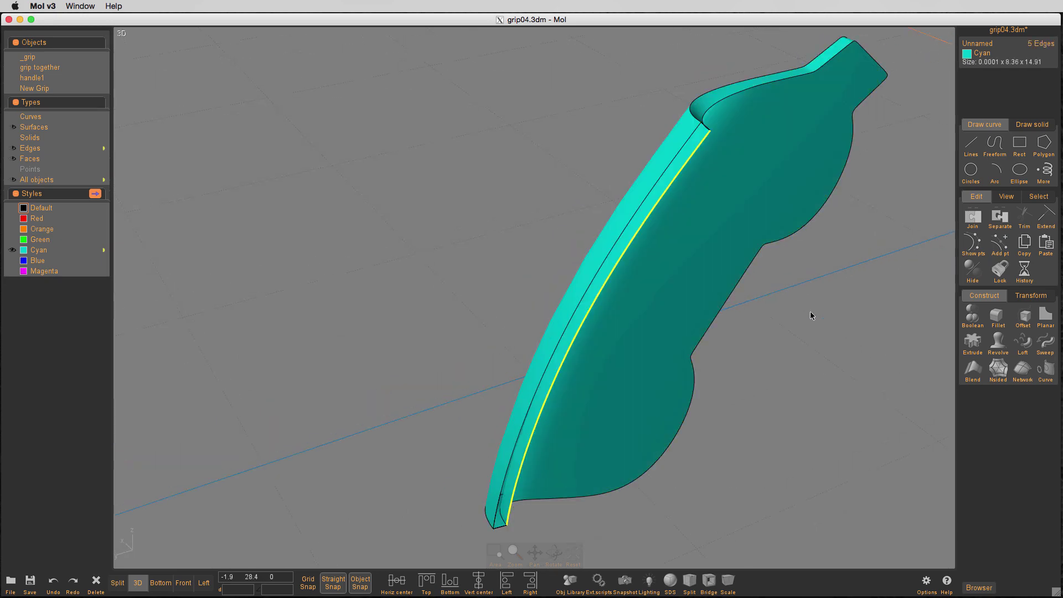
- Undo the rim edits, the half cut and the shell, back to the full panel surface
{"action": "key", "text": "ctrl+z"}
{"action": "key", "text": "ctrl+z"}
{"action": "key", "text": "ctrl+z"}
{"action": "key", "text": "ctrl+z"}
{"action": "right_click_drag", "start_coordinate": [876, 337], "coordinate": [682, 444]}
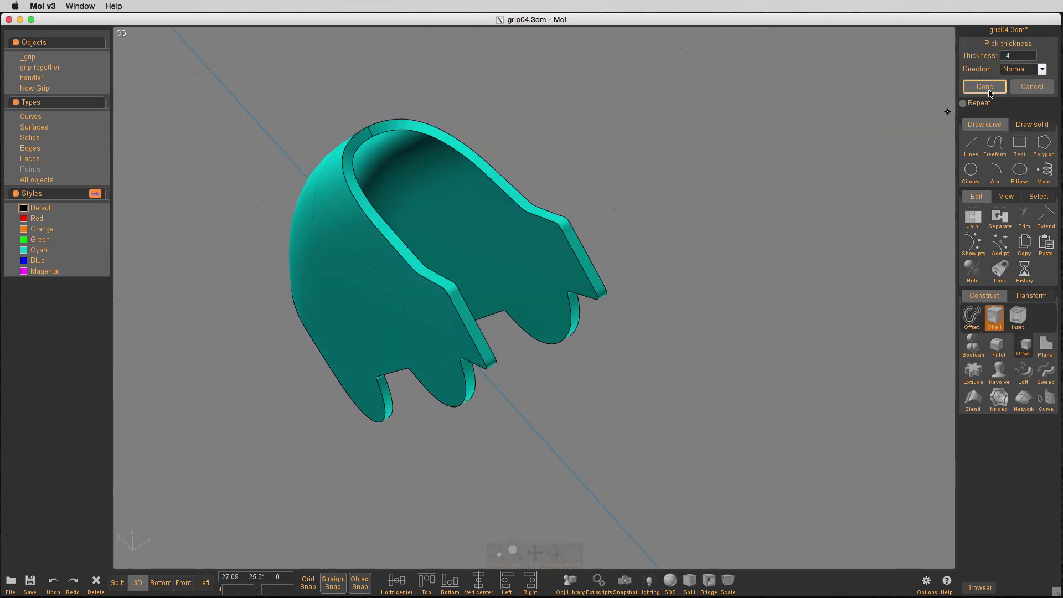
- Shell the full cyan panel to a thickness of 0.4 and show the New Grip objects around it
{"action": "left_click", "coordinate": [1042, 70]}
{"action": "left_click", "coordinate": [1045, 160]}
{"action": "right_click", "coordinate": [709, 133]}
{"action": "left_click", "coordinate": [522, 273]}
{"action": "left_click", "coordinate": [11, 69]}
{"action": "left_click", "coordinate": [11, 68]}
{"action": "left_click", "coordinate": [11, 88]}
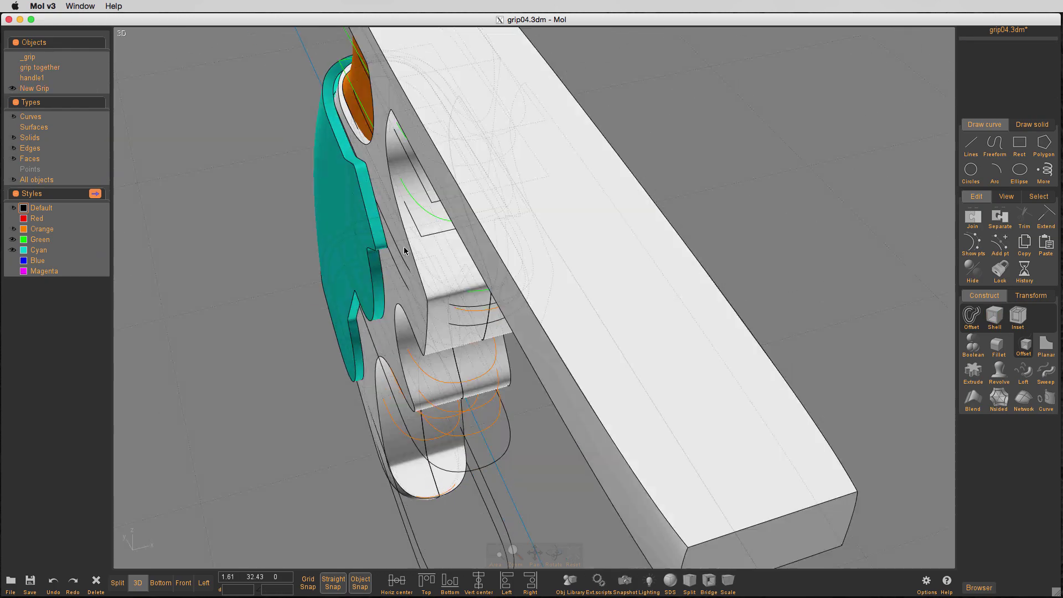
- Isolate the bare panel surface and shell it to a thickness of 0.2
{"action": "right_click_drag", "start_coordinate": [404, 249], "coordinate": [441, 248]}
{"action": "left_click", "coordinate": [441, 248]}
{"action": "right_click", "coordinate": [972, 271]}
{"action": "left_click", "coordinate": [463, 203]}
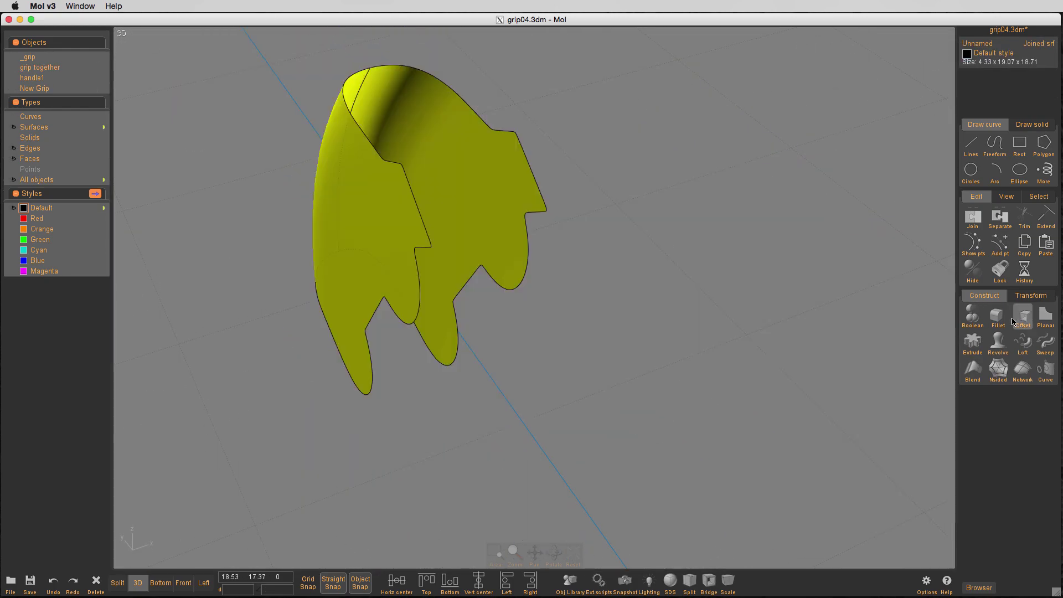
{"action": "left_click", "coordinate": [994, 316]}
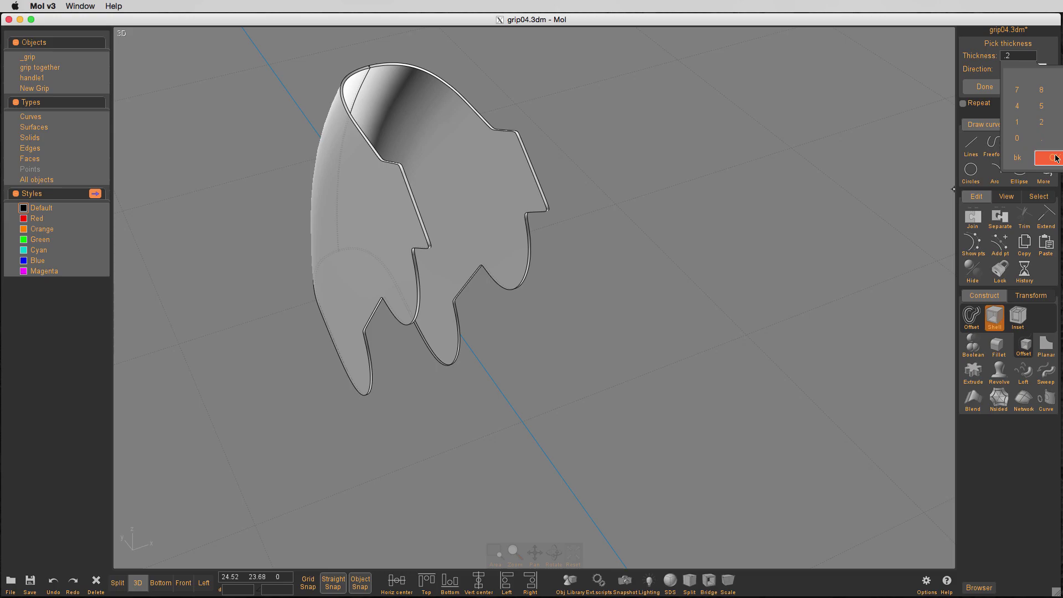
{"action": "left_click", "coordinate": [1051, 158]}
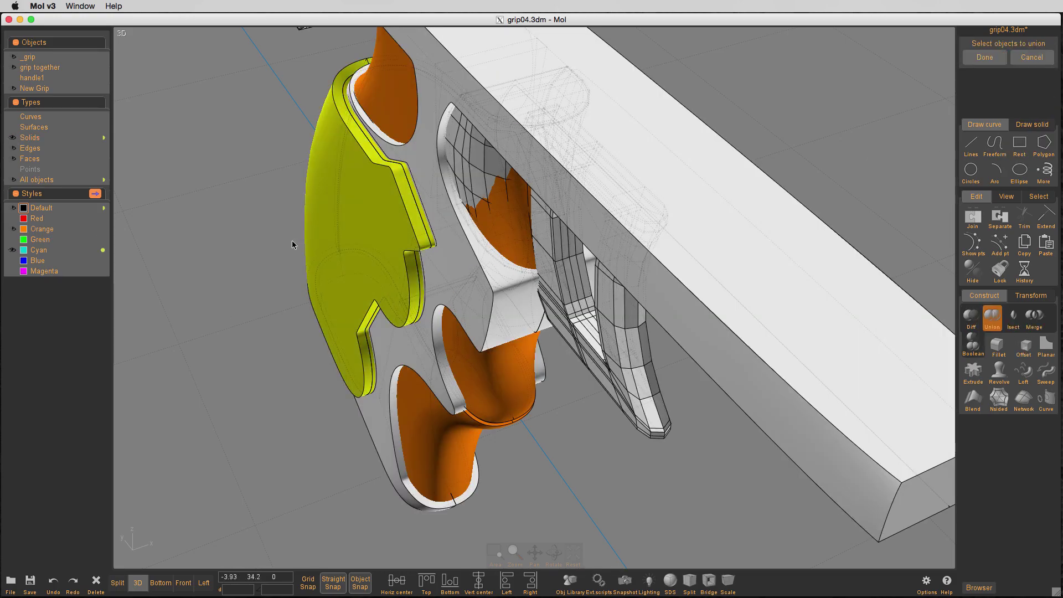
{"action": "left_click", "coordinate": [390, 228]}
{"action": "left_click", "coordinate": [389, 228]}
{"action": "key", "text": "Escape"}
- Hide the _grip mesh pieces, leaving only the assembled solid grip in view
{"action": "scroll", "coordinate": [310, 223], "scroll_direction": "up", "scroll_amount": 5}
{"action": "scroll", "coordinate": [310, 223], "scroll_direction": "down", "scroll_amount": 5}
{"action": "right_click_drag", "start_coordinate": [310, 223], "coordinate": [426, 280]}
{"action": "scroll", "coordinate": [396, 285], "scroll_direction": "down", "scroll_amount": 3}
{"action": "left_click", "coordinate": [12, 59]}
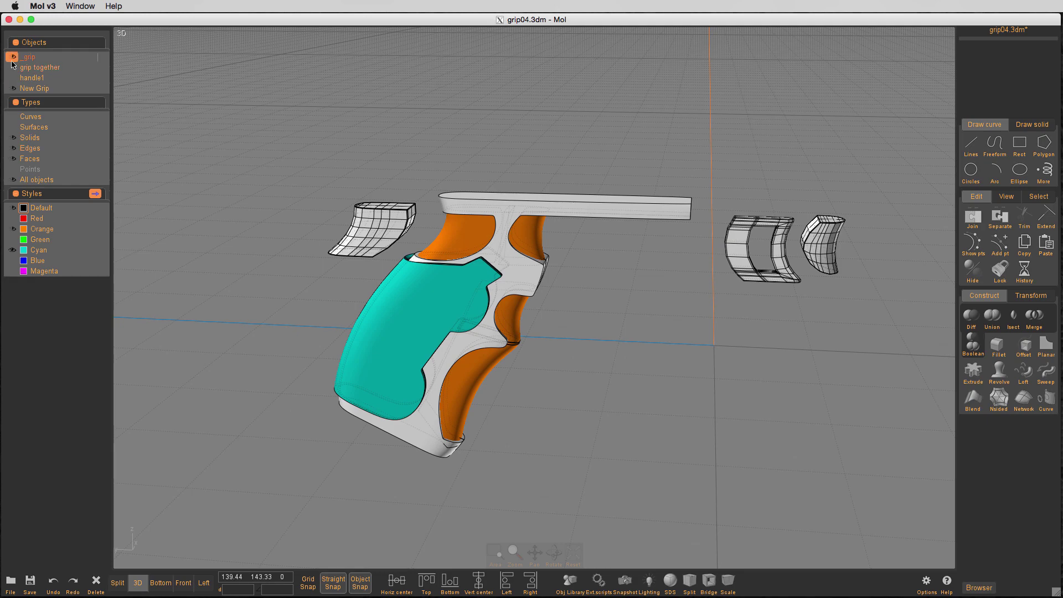
{"action": "left_click", "coordinate": [13, 57]}
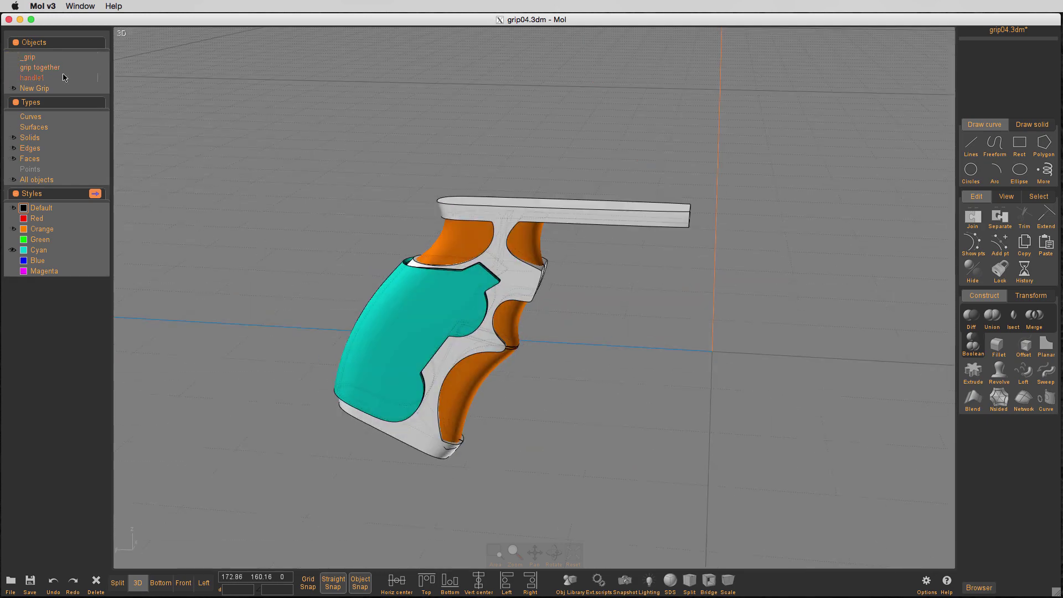
- Isolate the trigger mesh and draw a centred rectangle with rounded corners around its footprint in the Bottom view
{"action": "left_click", "coordinate": [12, 67]}
{"action": "left_click", "coordinate": [589, 276]}
{"action": "key", "text": "i"}
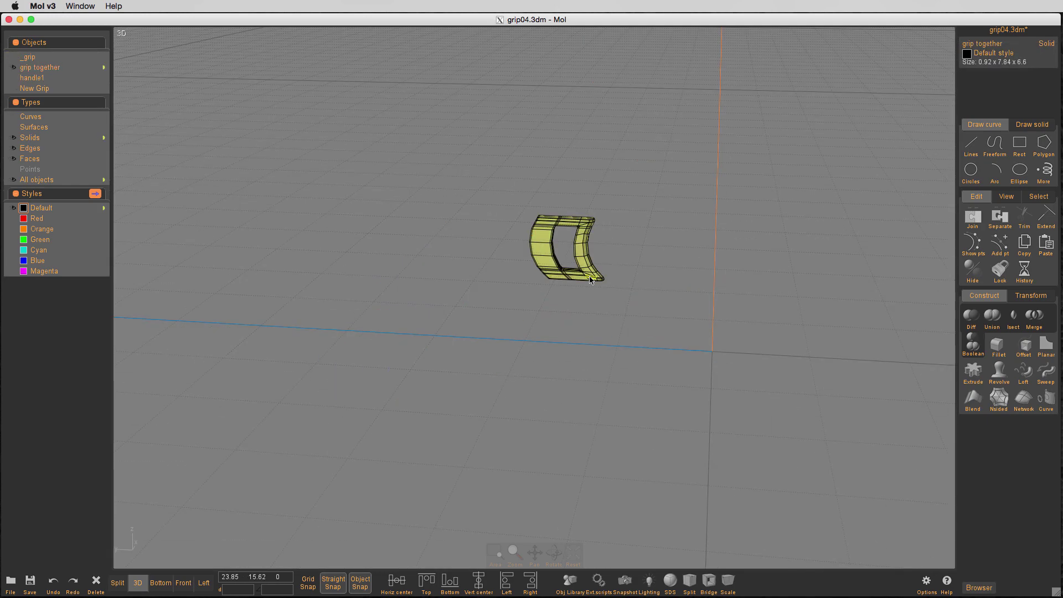
{"action": "key", "text": "space"}
{"action": "left_click", "coordinate": [1019, 143]}
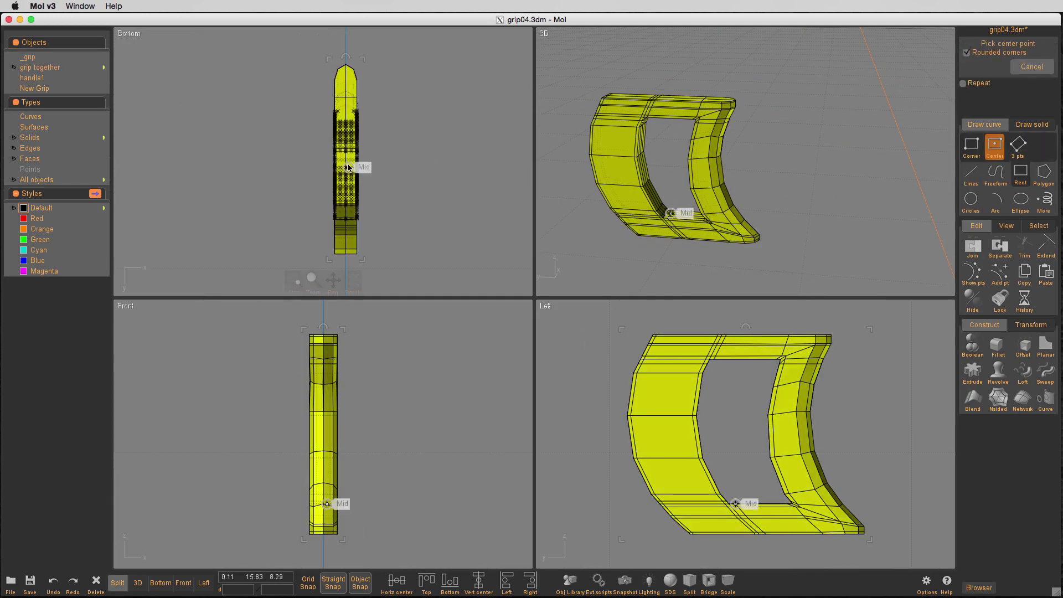
{"action": "left_click", "coordinate": [345, 176]}
- Cut the rear end of the slot-shaped profile square, keeping the rounded front, and show the remaining curve's control points
{"action": "left_click", "coordinate": [994, 145]}
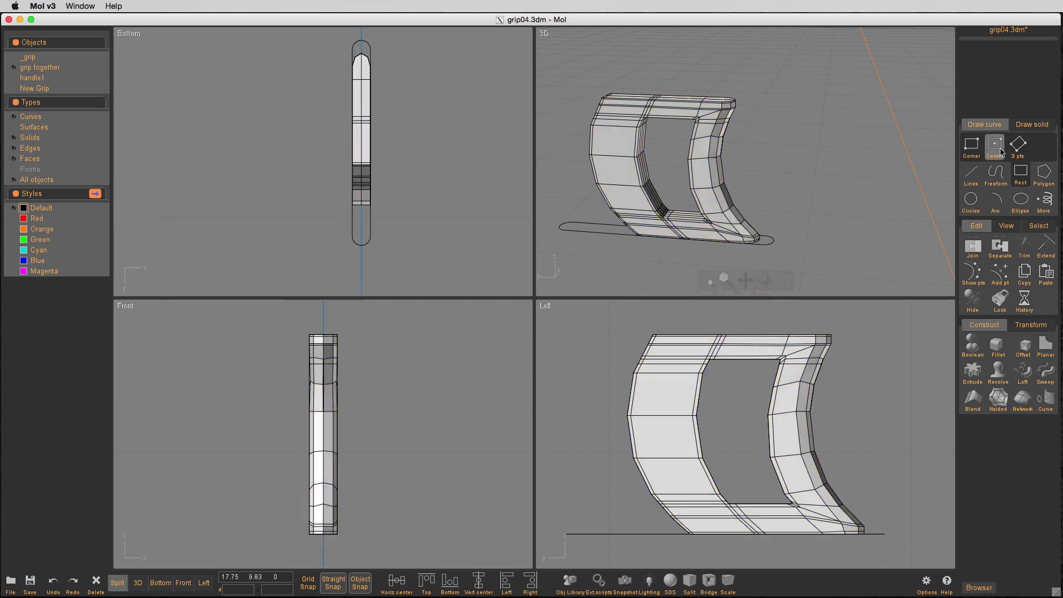
{"action": "left_click", "coordinate": [361, 236]}
{"action": "left_click", "coordinate": [436, 217]}
{"action": "left_click", "coordinate": [371, 194]}
{"action": "left_click", "coordinate": [974, 247]}
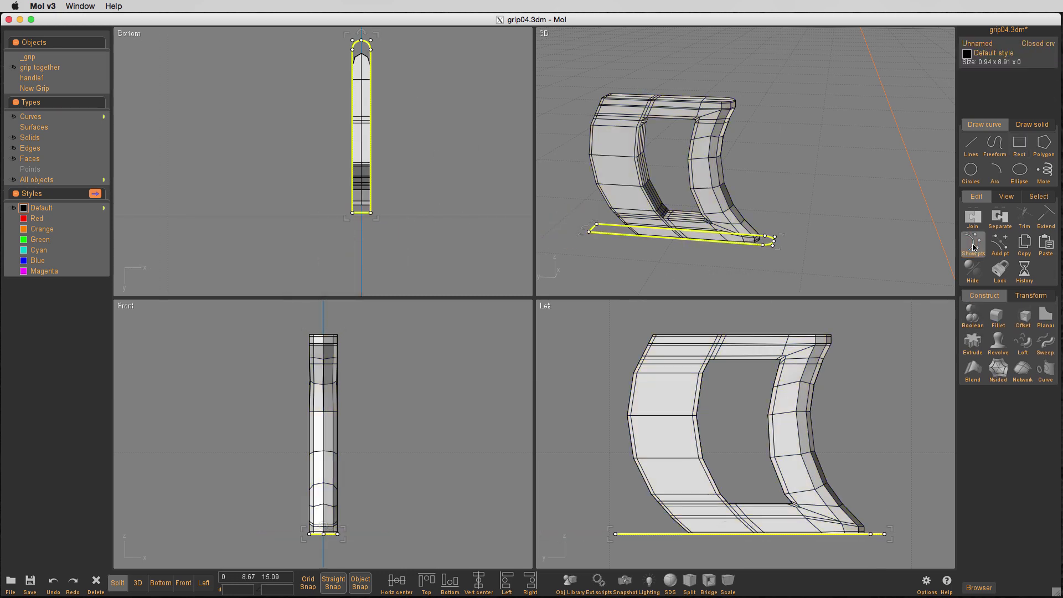
- Check the profile against the full grip mesh, isolate the trigger again and align the profile's front with the trigger's lower tip
{"action": "left_click_drag", "start_coordinate": [861, 540], "coordinate": [863, 540]}
{"action": "left_click", "coordinate": [204, 582]}
{"action": "left_click", "coordinate": [118, 583]}
{"action": "right_click", "coordinate": [11, 67]}
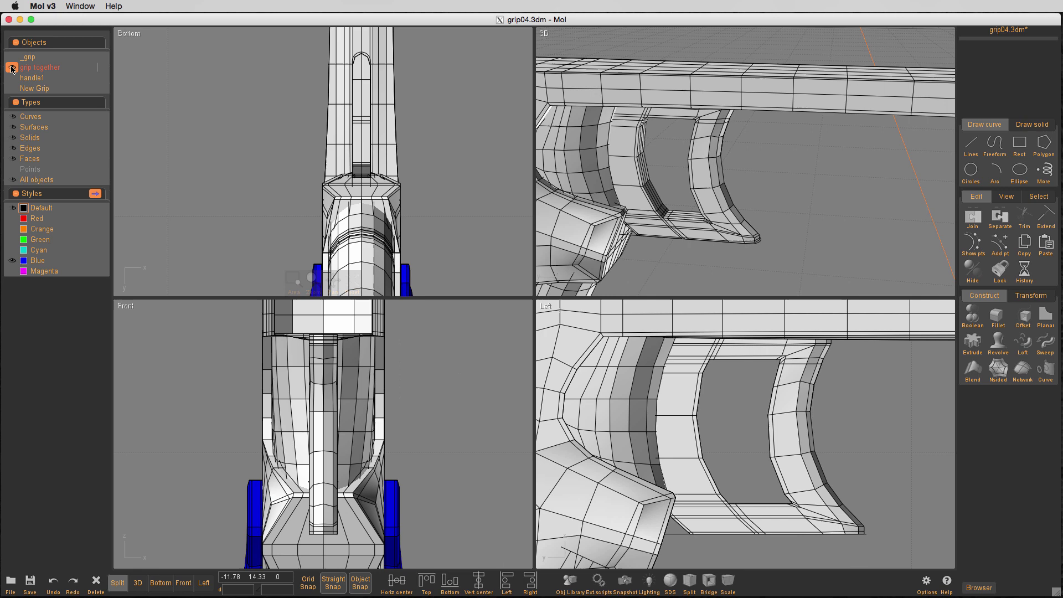
{"action": "left_click", "coordinate": [674, 231]}
{"action": "scroll", "coordinate": [706, 238], "scroll_direction": "down", "scroll_amount": 5}
{"action": "right_click", "coordinate": [972, 271]}
{"action": "scroll", "coordinate": [711, 222], "scroll_direction": "up", "scroll_amount": 6}
{"action": "left_click", "coordinate": [203, 582]}
{"action": "left_click", "coordinate": [337, 501]}
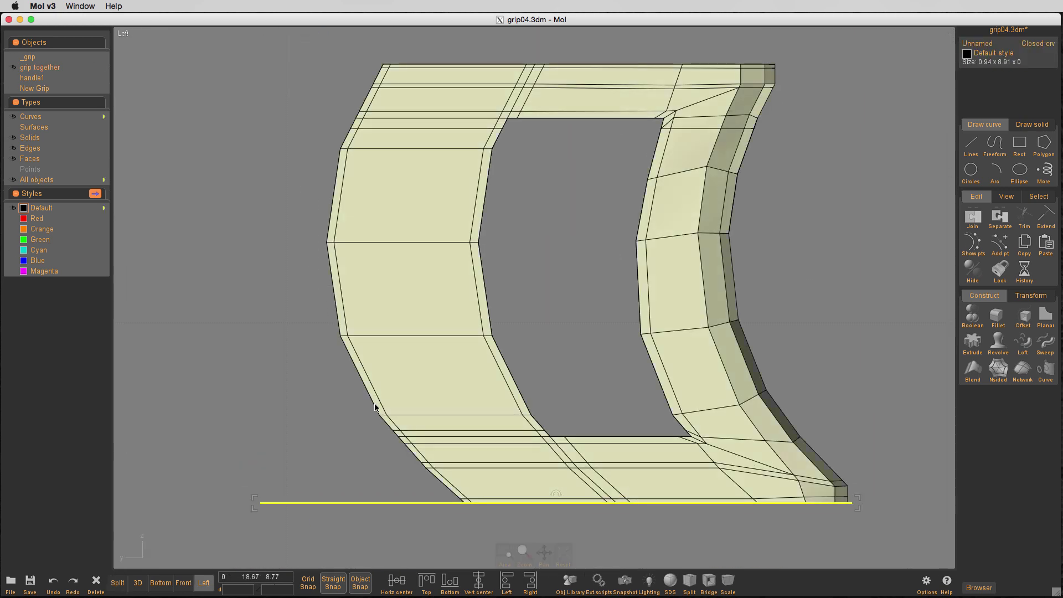
- Copy the profile up the trigger's height to follow its front curve, and loft all seven profiles with Loose style and capped ends
{"action": "scroll", "coordinate": [374, 408], "scroll_direction": "down", "scroll_amount": 2}
{"action": "left_click_drag", "start_coordinate": [353, 505], "coordinate": [316, 456]}
{"action": "left_click", "coordinate": [300, 419]}
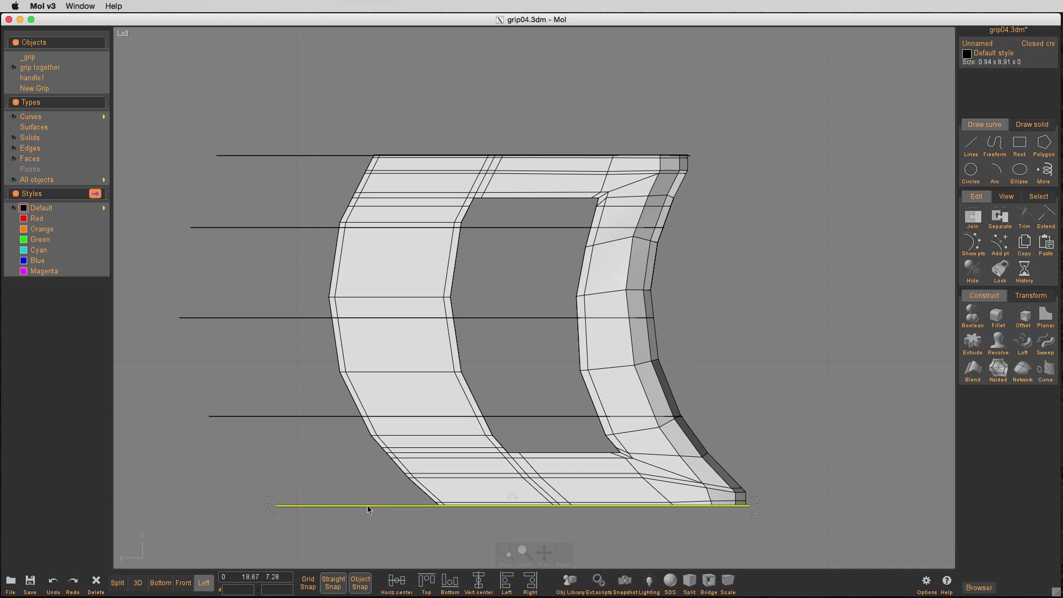
{"action": "left_click_drag", "start_coordinate": [367, 505], "coordinate": [367, 492], "text": "ctrl"}
{"action": "left_click_drag", "start_coordinate": [308, 155], "coordinate": [304, 170], "text": "ctrl"}
{"action": "left_click_drag", "start_coordinate": [310, 113], "coordinate": [201, 514]}
{"action": "key", "text": "l"}
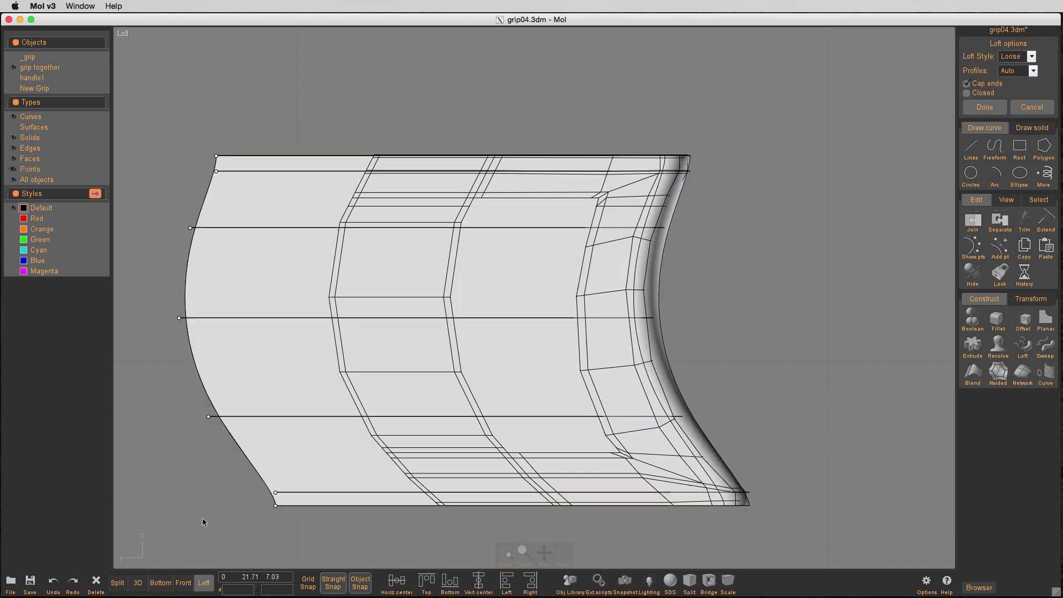
{"action": "left_click", "coordinate": [988, 112]}
- Create a teal-coloured style named teal and assign it to the seven trigger profile curves
{"action": "left_click", "coordinate": [41, 227]}
{"action": "left_click", "coordinate": [506, 306]}
{"action": "left_click", "coordinate": [692, 235]}
{"action": "left_click", "coordinate": [652, 149]}
{"action": "left_click", "coordinate": [505, 293]}
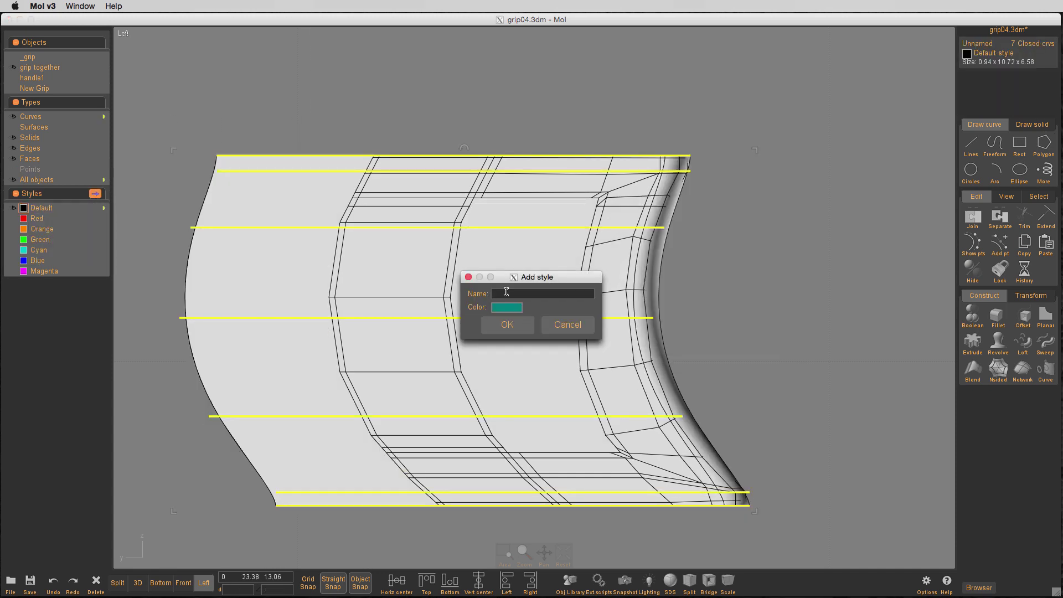
{"action": "type", "text": "teal"}
{"action": "left_click", "coordinate": [507, 324]}
{"action": "key", "text": "Escape"}
- Delete the lofted trigger body, keeping only its teal profile curves
{"action": "left_click_drag", "start_coordinate": [592, 416], "coordinate": [541, 229]}
{"action": "left_click", "coordinate": [541, 228]}
{"action": "left_click", "coordinate": [536, 328]}
{"action": "key", "text": "Delete"}
- Adjust the end profiles to the trigger's upper and lower corners, and loft the profiles into a teal body
{"action": "scroll", "coordinate": [412, 518], "scroll_direction": "up", "scroll_amount": 1}
{"action": "left_click", "coordinate": [391, 487]}
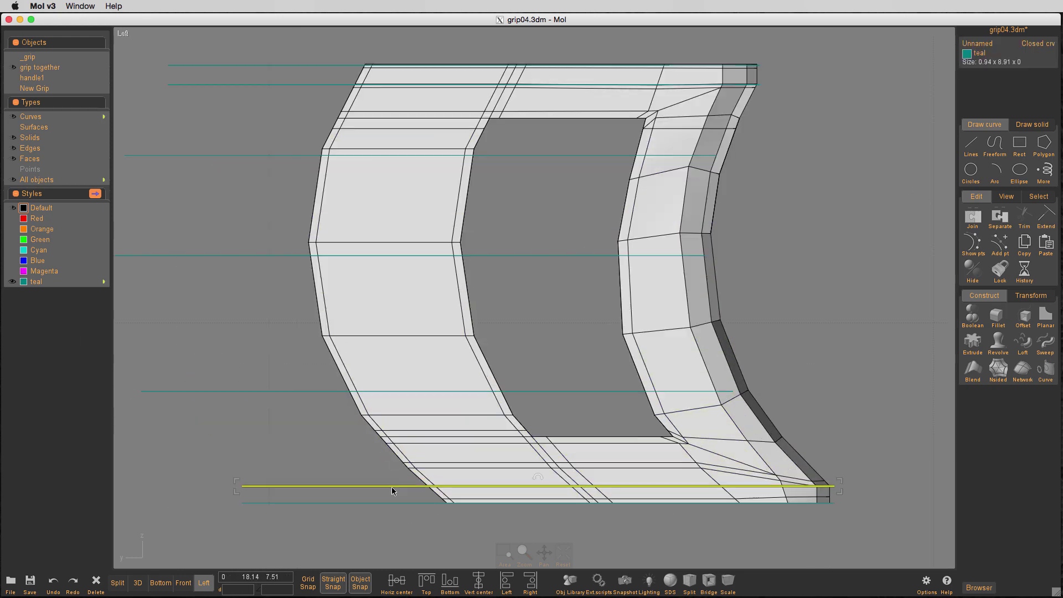
{"action": "scroll", "coordinate": [374, 484], "scroll_direction": "up", "scroll_amount": 2}
{"action": "scroll", "coordinate": [373, 484], "scroll_direction": "down", "scroll_amount": 2}
{"action": "scroll", "coordinate": [374, 484], "scroll_direction": "up", "scroll_amount": 2}
{"action": "left_click_drag", "start_coordinate": [375, 485], "coordinate": [375, 480]}
{"action": "scroll", "coordinate": [376, 480], "scroll_direction": "down", "scroll_amount": 4}
{"action": "scroll", "coordinate": [799, 198], "scroll_direction": "up", "scroll_amount": 5}
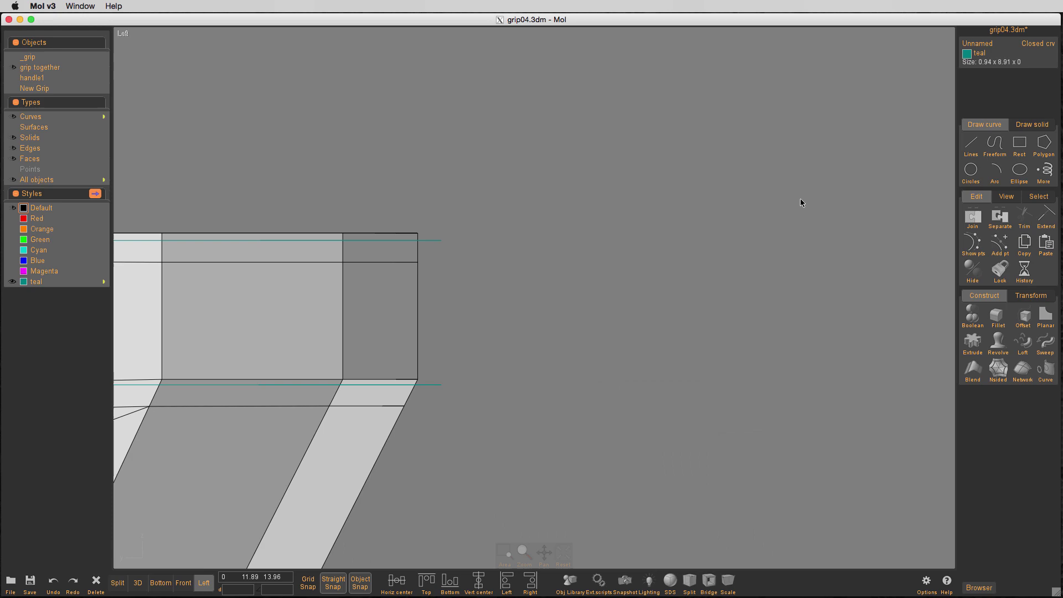
{"action": "scroll", "coordinate": [799, 198], "scroll_direction": "down", "scroll_amount": 4}
{"action": "scroll", "coordinate": [652, 285], "scroll_direction": "up", "scroll_amount": 5}
{"action": "left_click", "coordinate": [651, 284]}
{"action": "left_click", "coordinate": [648, 247]}
{"action": "scroll", "coordinate": [703, 277], "scroll_direction": "down", "scroll_amount": 4}
{"action": "scroll", "coordinate": [704, 280], "scroll_direction": "down", "scroll_amount": 5}
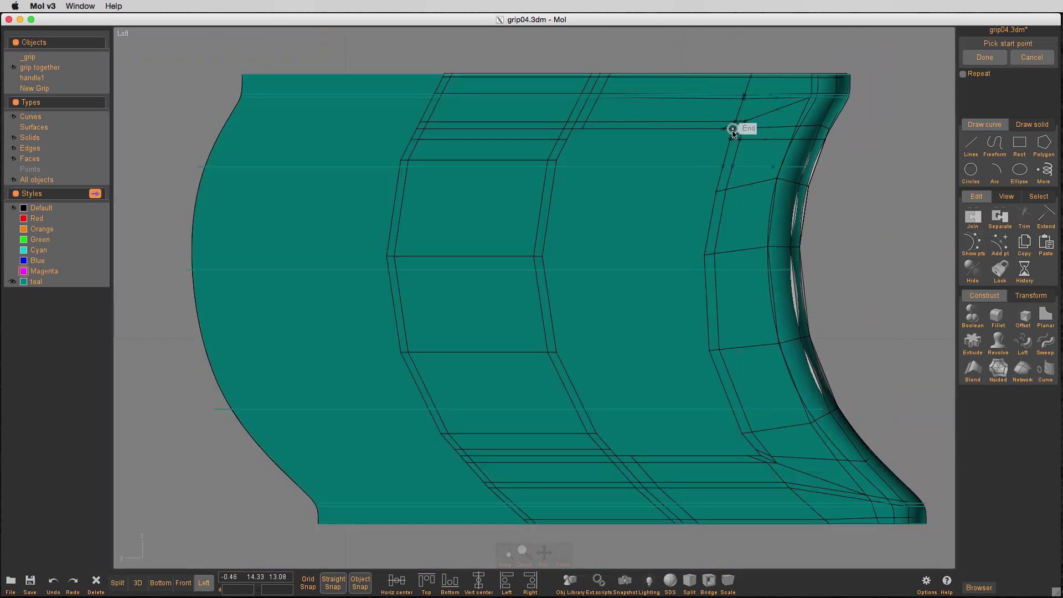
- Trace the trigger's opening with a closed magenta outline, add points on its sides and shift them to follow the mesh's curvature
{"action": "left_click", "coordinate": [714, 256]}
{"action": "left_click", "coordinate": [1000, 244]}
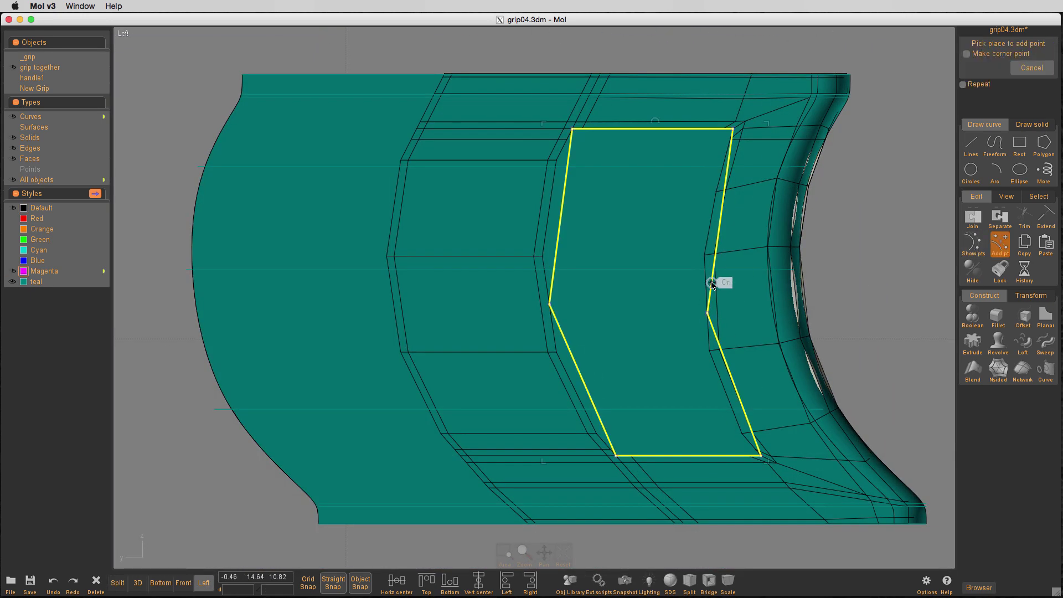
{"action": "left_click", "coordinate": [719, 227]}
{"action": "right_click", "coordinate": [719, 227]}
{"action": "left_click", "coordinate": [729, 373]}
{"action": "right_click", "coordinate": [729, 372]}
{"action": "left_click_drag", "start_coordinate": [549, 305], "coordinate": [538, 229]}
{"action": "left_click_drag", "start_coordinate": [719, 227], "coordinate": [700, 222]}
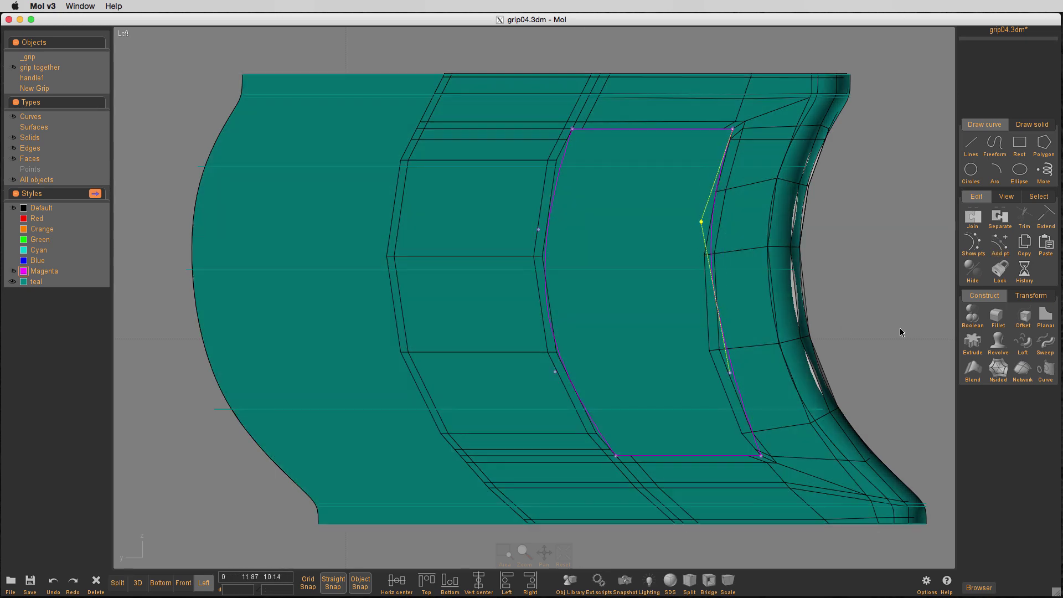
{"action": "left_click", "coordinate": [883, 367]}
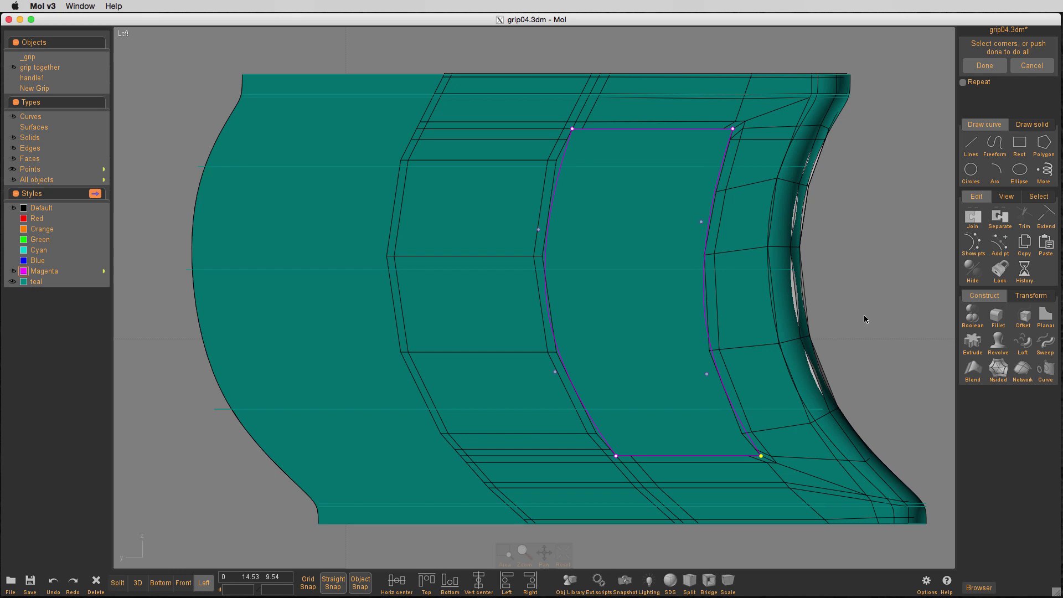
- Fillet the two lower corners of the opening outline with a radius of .3
{"action": "left_click", "coordinate": [759, 454]}
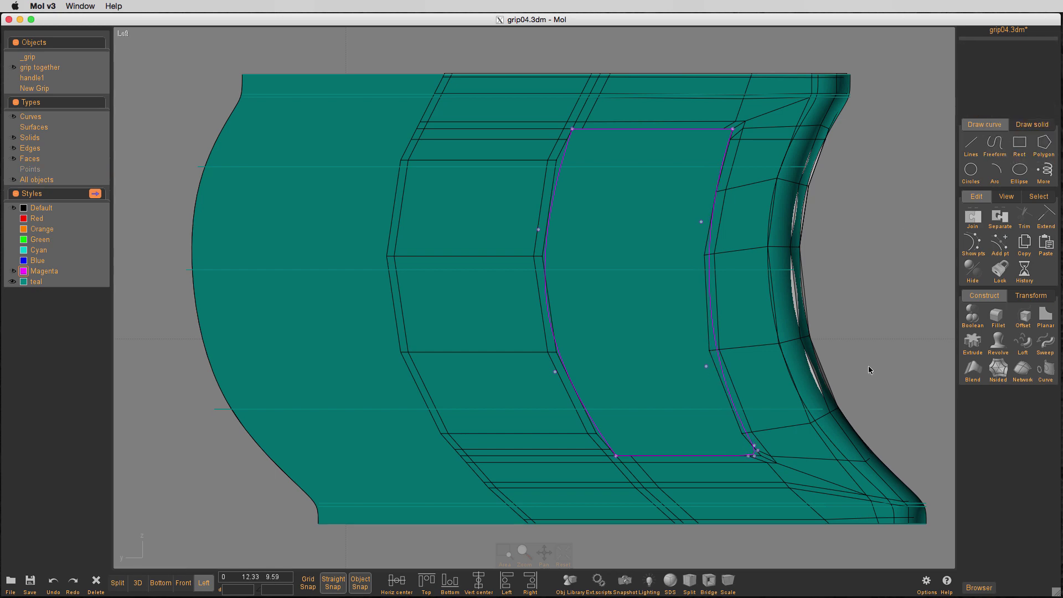
{"action": "left_click", "coordinate": [615, 455]}
{"action": "left_click", "coordinate": [998, 317]}
{"action": "left_click", "coordinate": [1000, 57]}
{"action": "left_click", "coordinate": [1000, 56]}
{"action": "type", "text": ".3"}
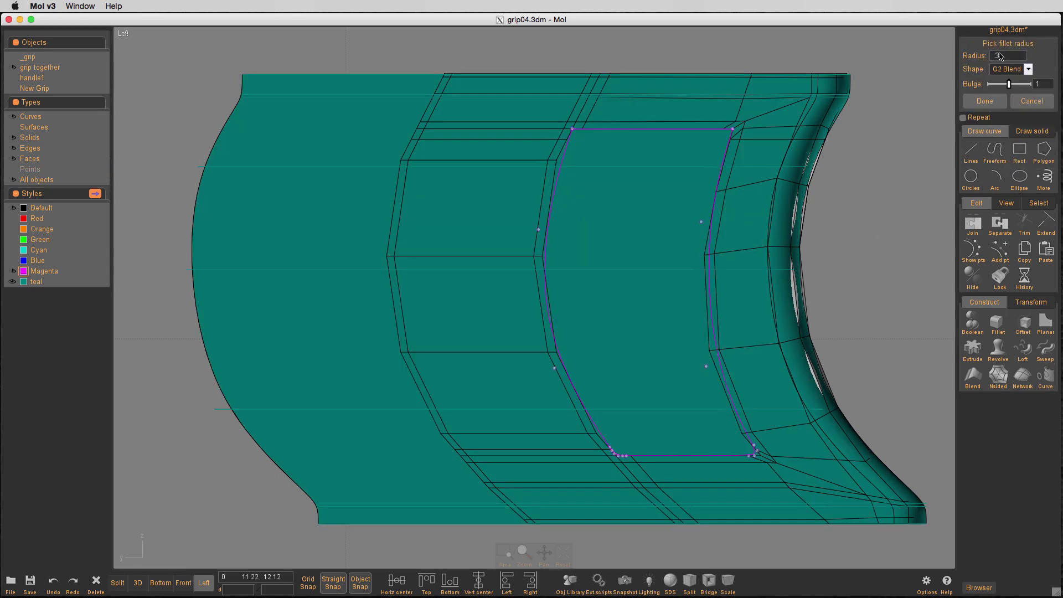
{"action": "left_click", "coordinate": [1027, 69]}
{"action": "left_click", "coordinate": [1007, 126]}
{"action": "left_click", "coordinate": [985, 101]}
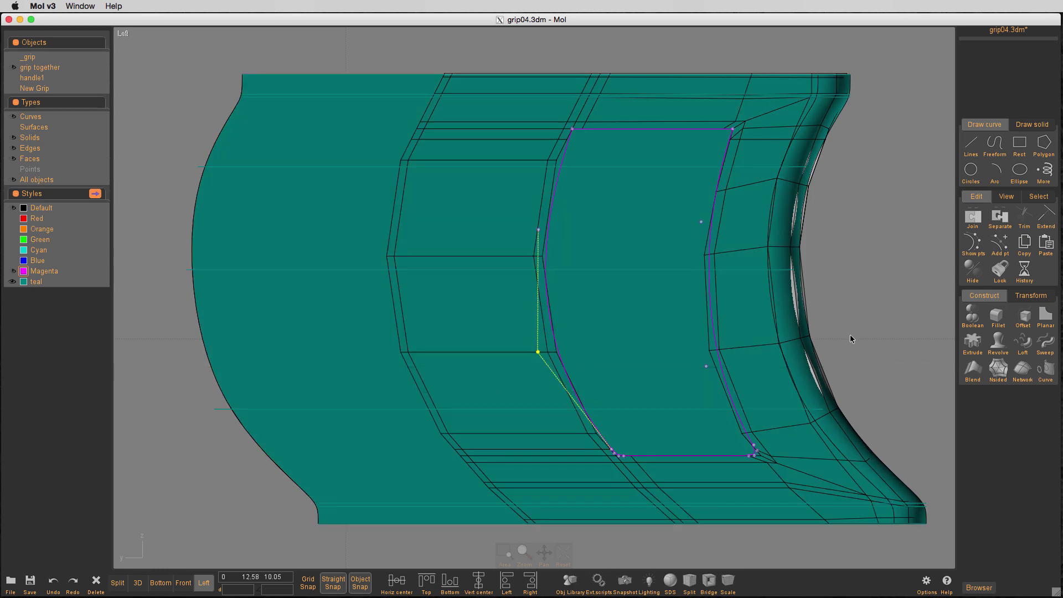
- Fillet the upper front corner of the opening outline
{"action": "left_click", "coordinate": [732, 128]}
{"action": "left_click", "coordinate": [984, 65]}
{"action": "left_click", "coordinate": [1000, 56]}
{"action": "left_click", "coordinate": [1032, 121]}
{"action": "left_click", "coordinate": [1043, 158]}
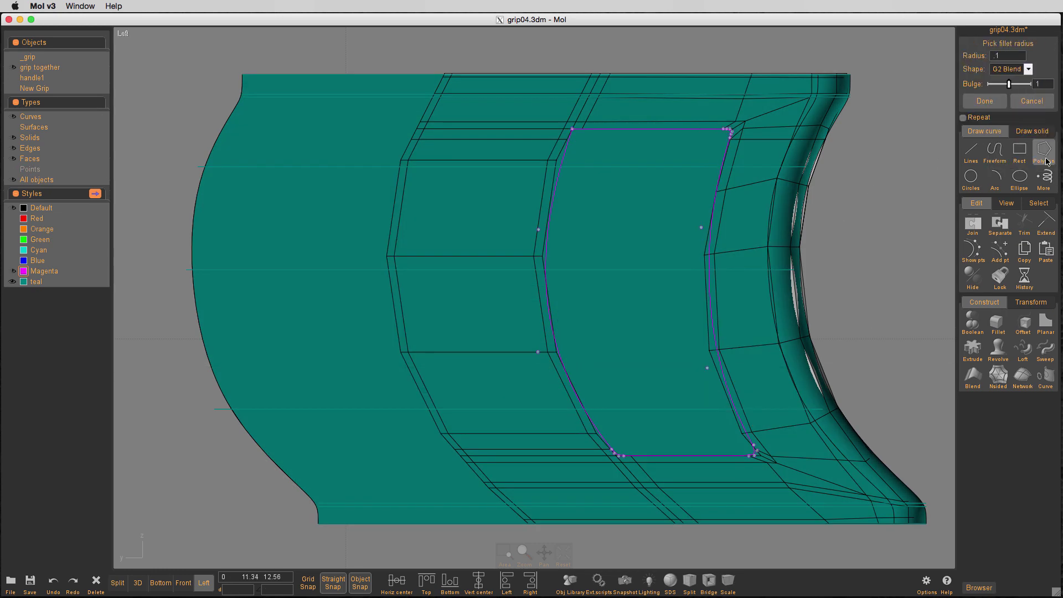
{"action": "left_click", "coordinate": [1001, 56]}
{"action": "left_click", "coordinate": [1044, 158]}
{"action": "left_click", "coordinate": [989, 102]}
- Pull the outline's front control points to refit the mesh curve, and fillet the remaining upper rear corner
{"action": "key", "text": "Delete"}
{"action": "left_click_drag", "start_coordinate": [707, 368], "coordinate": [699, 363]}
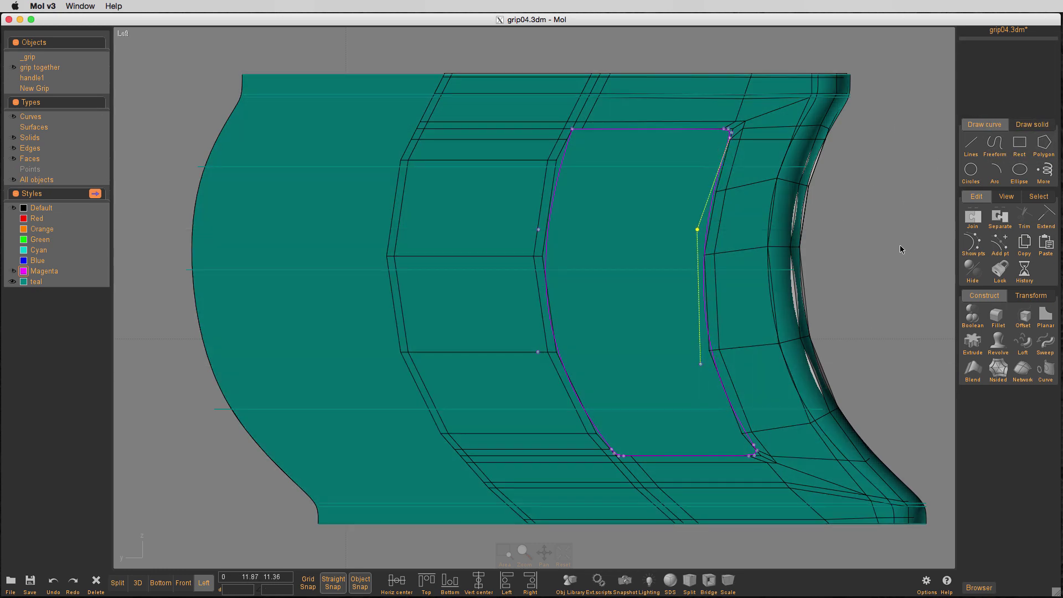
{"action": "left_click", "coordinate": [986, 62]}
{"action": "left_click", "coordinate": [986, 101]}
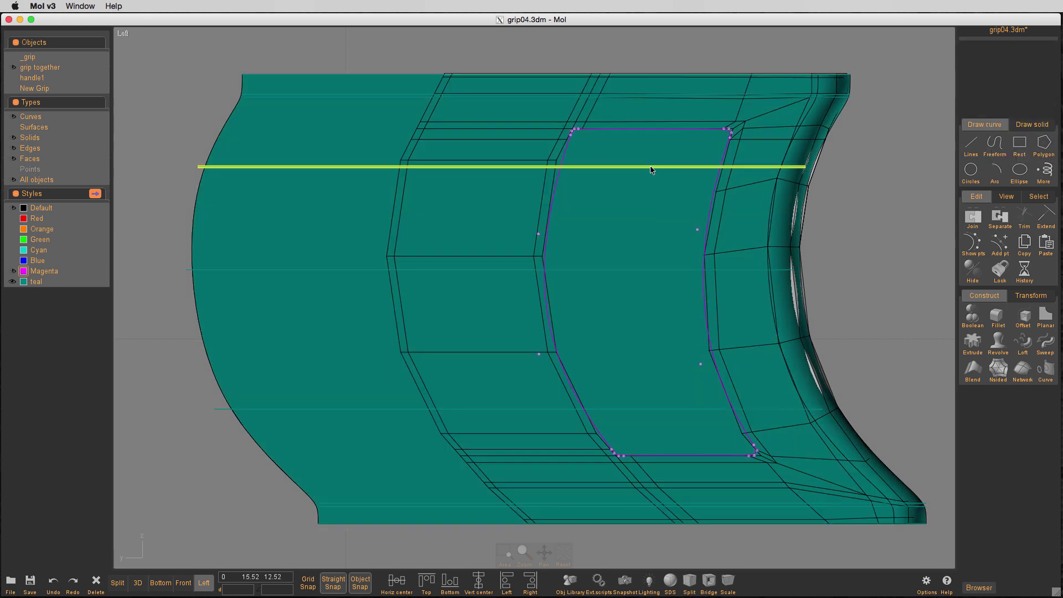
- Draw a closed freeform curve around the excess rear part of the teal trigger body, following the mesh's rear edge
{"action": "scroll", "coordinate": [880, 238], "scroll_direction": "down", "scroll_amount": 3}
{"action": "left_click", "coordinate": [995, 146]}
{"action": "left_click", "coordinate": [971, 148]}
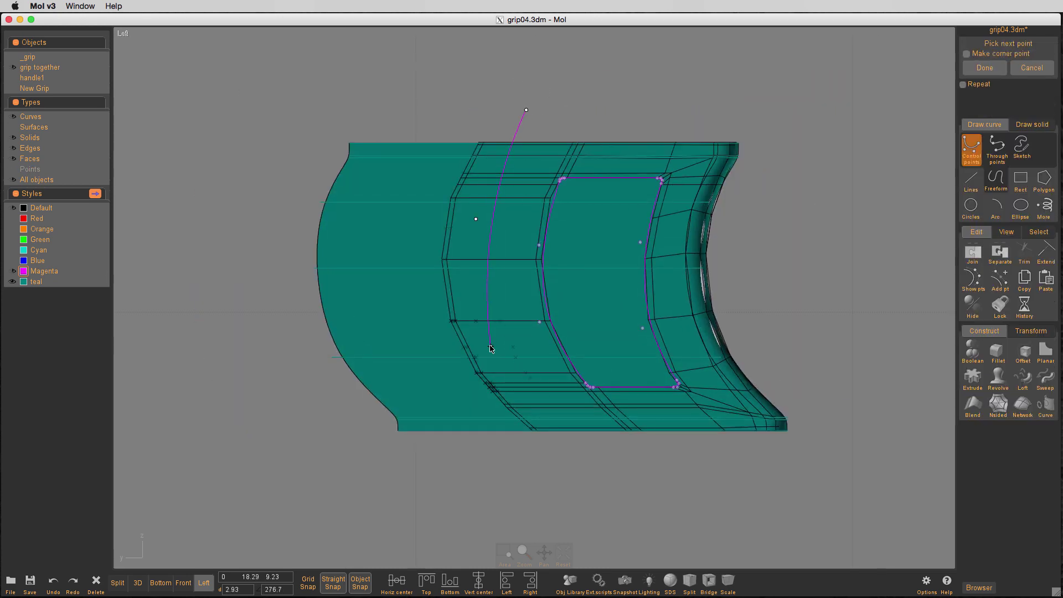
{"action": "left_click", "coordinate": [471, 122]}
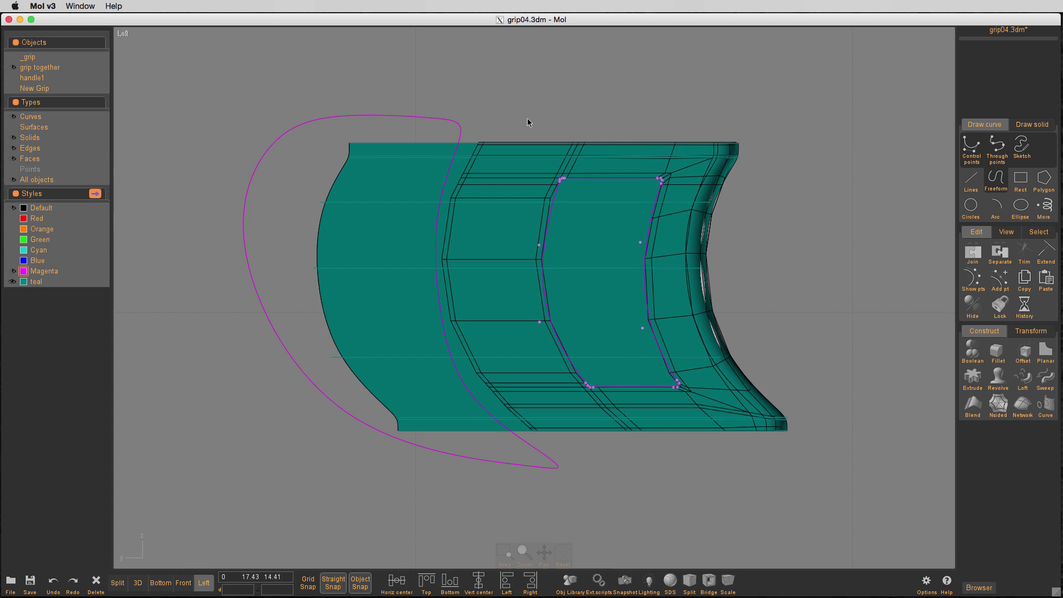
- Boolean-difference the trigger body with the freeform curve and the opening outline to trim its rear and cut the opening
{"action": "left_click", "coordinate": [406, 217]}
{"action": "left_click", "coordinate": [973, 351]}
{"action": "left_click", "coordinate": [971, 317]}
{"action": "left_click", "coordinate": [461, 130]}
{"action": "left_click", "coordinate": [586, 252]}
{"action": "left_click", "coordinate": [971, 315]}
{"action": "left_click", "coordinate": [609, 177]}
{"action": "right_click", "coordinate": [606, 85]}
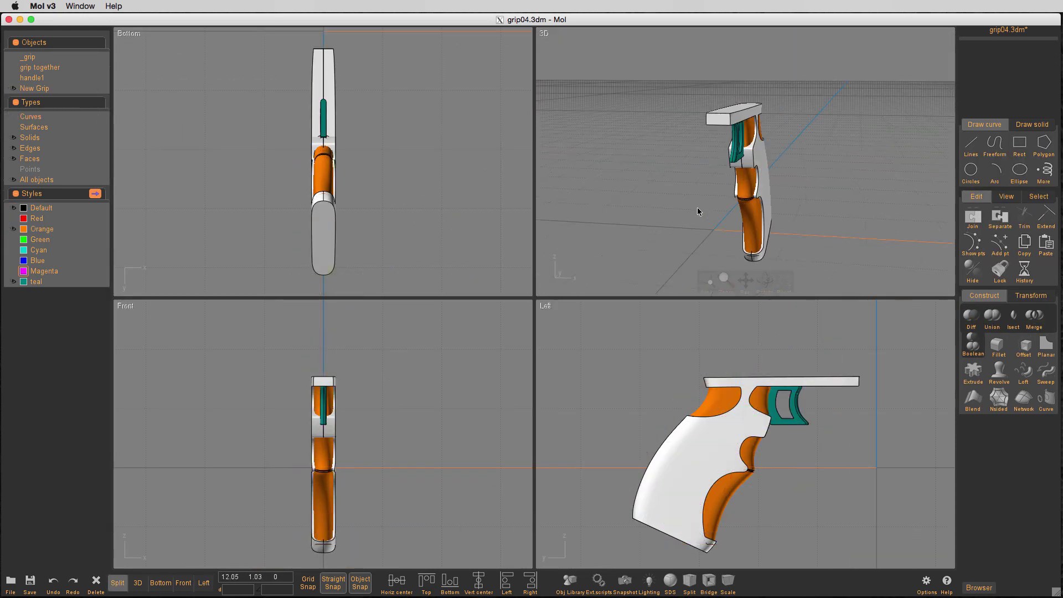
- Save the model as grip05.3dm and compare the assembled grip and trigger with the original mesh from several angles
{"action": "right_click_drag", "start_coordinate": [696, 207], "coordinate": [799, 159]}
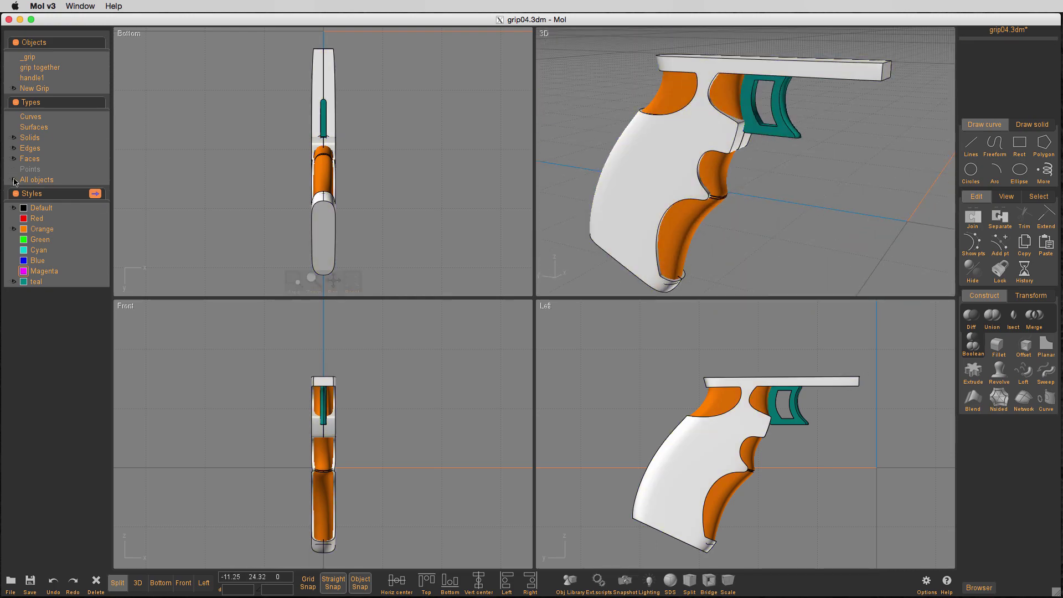
{"action": "right_click_drag", "start_coordinate": [866, 185], "coordinate": [731, 182]}
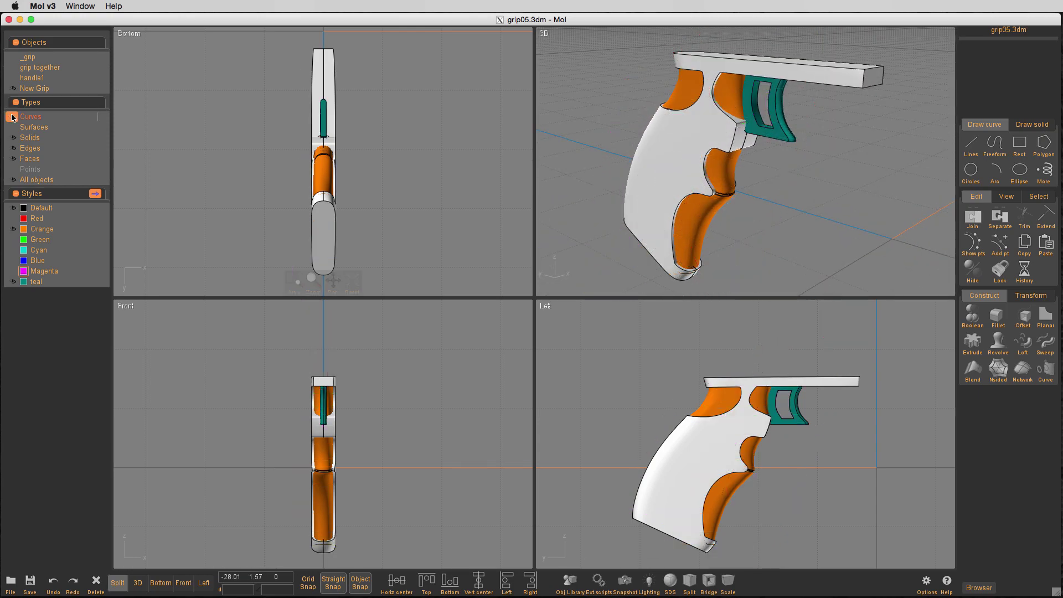
{"action": "right_click_drag", "start_coordinate": [663, 180], "coordinate": [596, 179]}
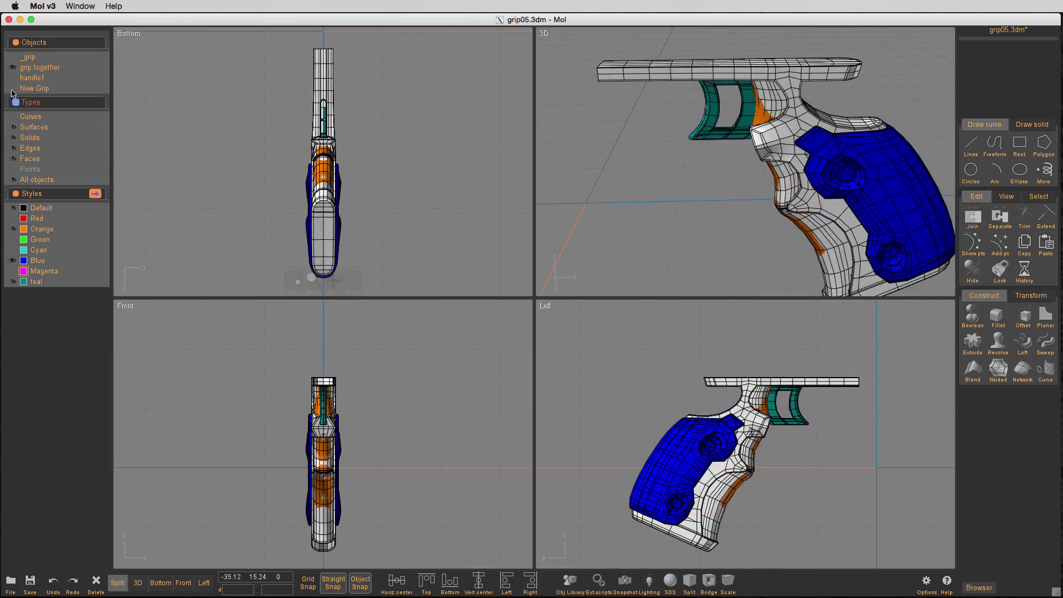
{"action": "mouse_move", "coordinate": [874, 200]}
{"action": "right_mouse_down"}
{"action": "mouse_move", "coordinate": [854, 190]}
{"action": "mouse_move", "coordinate": [846, 166]}
{"action": "mouse_move", "coordinate": [563, 196]}
{"action": "mouse_move", "coordinate": [897, 200]}
{"action": "mouse_move", "coordinate": [868, 190]}
{"action": "right_mouse_up"}
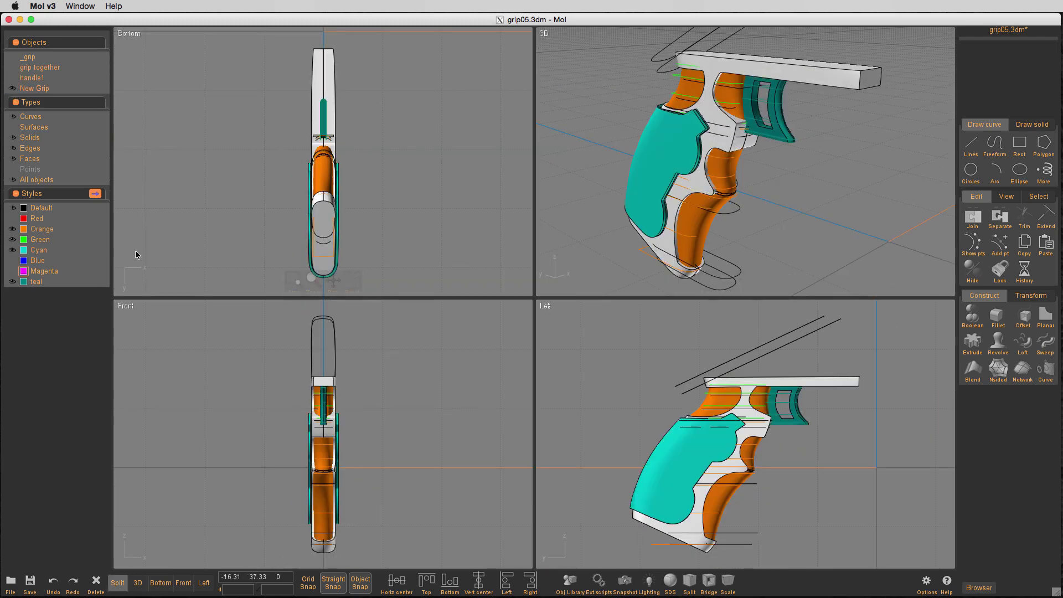
- Select all the visible modelled objects and name them New Grip
{"action": "key", "text": "ctrl+a"}
{"action": "left_click", "coordinate": [983, 45]}
{"action": "type", "text": "New Grip"}
{"action": "key", "text": "Return"}
{"action": "left_click", "coordinate": [875, 183]}
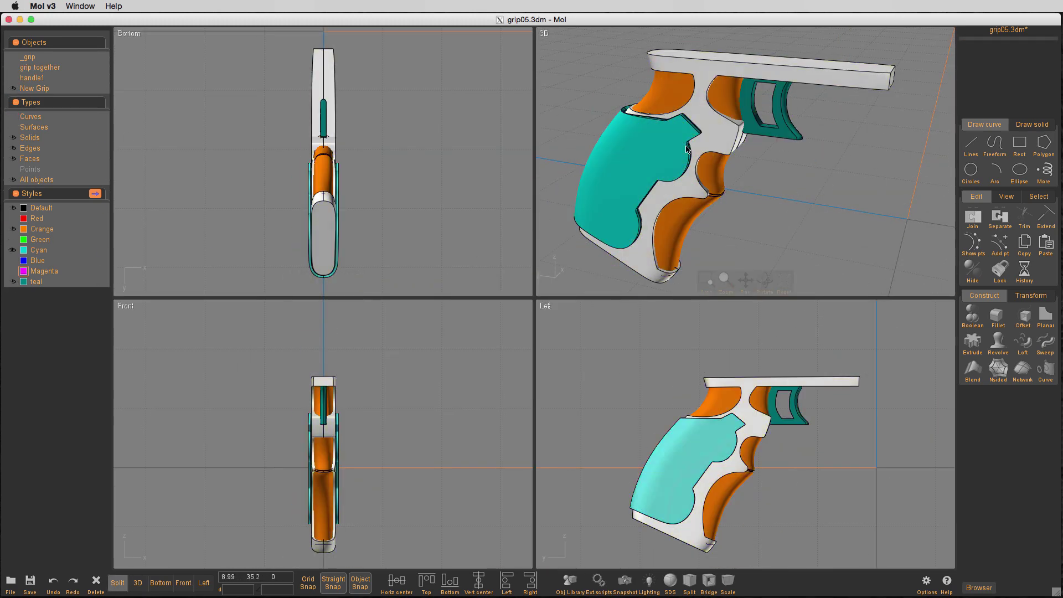
- Reassign the green-styled curves to the Red style
{"action": "left_click", "coordinate": [13, 240]}
{"action": "left_click", "coordinate": [40, 239]}
{"action": "left_click", "coordinate": [37, 218]}
{"action": "left_click", "coordinate": [144, 161]}
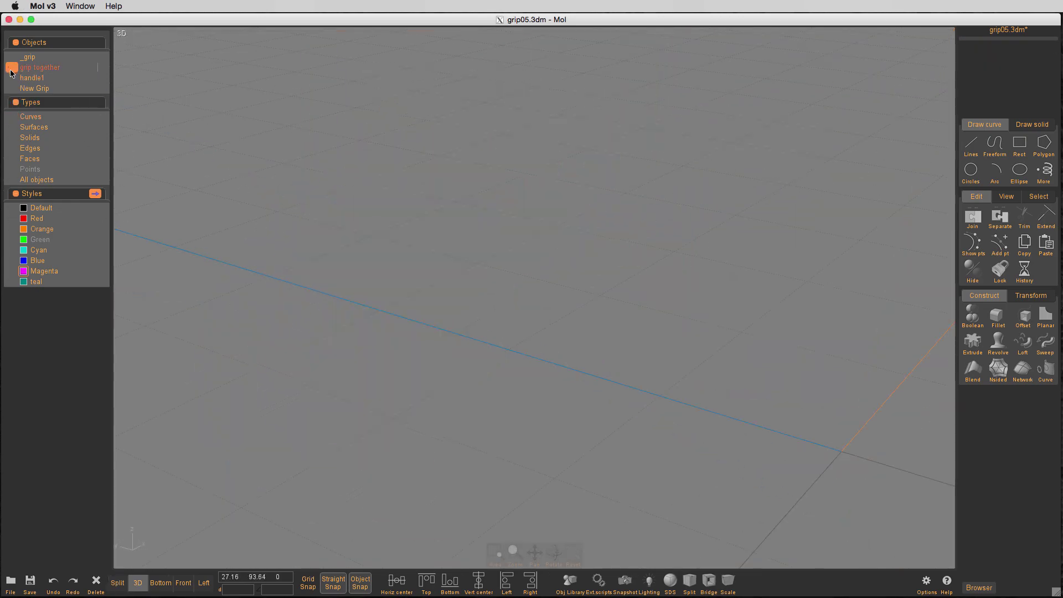
- Bring back the grip mesh and isolate the side panel as wireframe, with faces hidden
{"action": "left_click", "coordinate": [11, 71]}
{"action": "right_click_drag", "start_coordinate": [260, 161], "coordinate": [305, 168]}
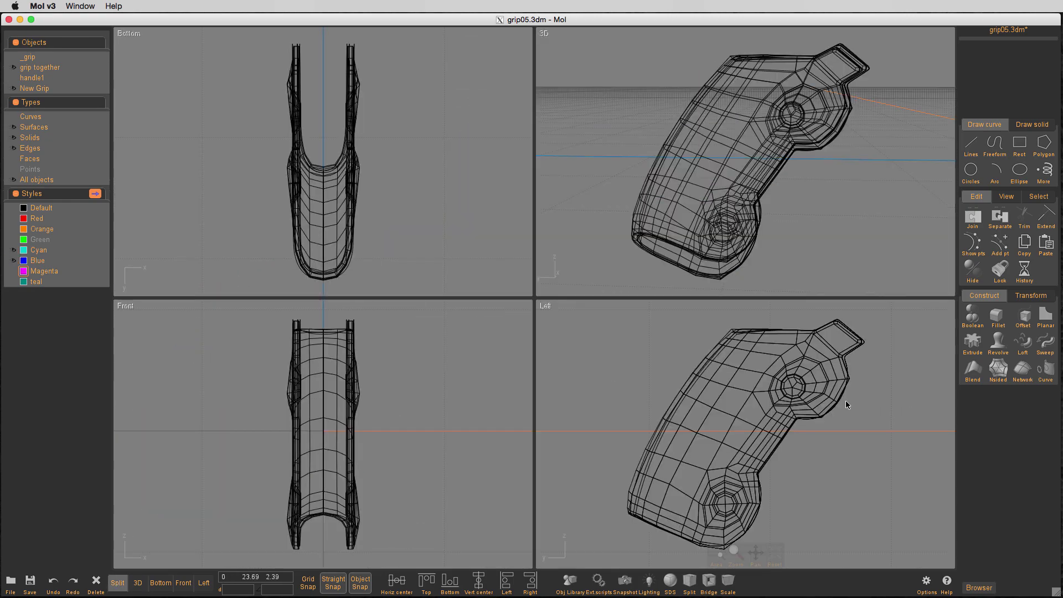
{"action": "scroll", "coordinate": [897, 367], "scroll_direction": "up", "scroll_amount": 3}
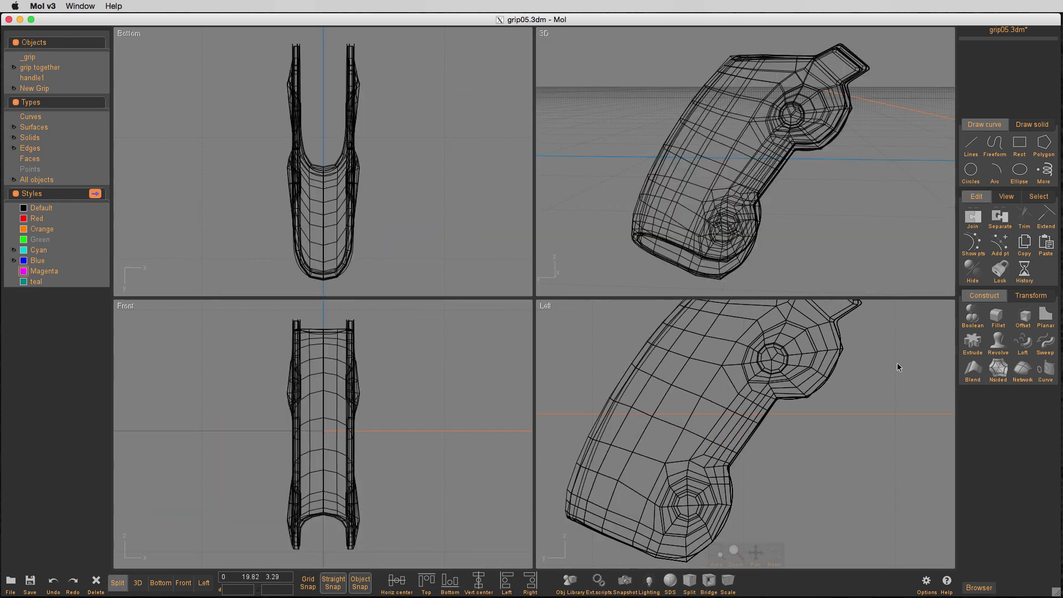
- Draw a circle of radius 1 on the panel mesh's upper round boss in the Left view, with a larger circle around it
{"action": "left_click", "coordinate": [970, 172]}
{"action": "left_click", "coordinate": [971, 173]}
{"action": "key", "text": "space"}
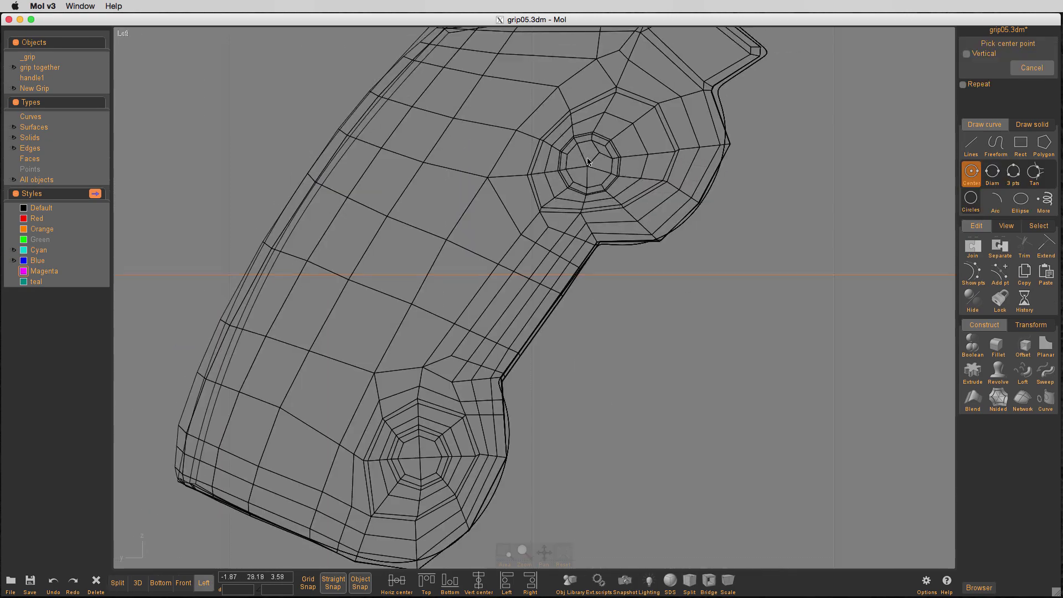
{"action": "left_click", "coordinate": [599, 225]}
{"action": "left_click", "coordinate": [607, 257]}
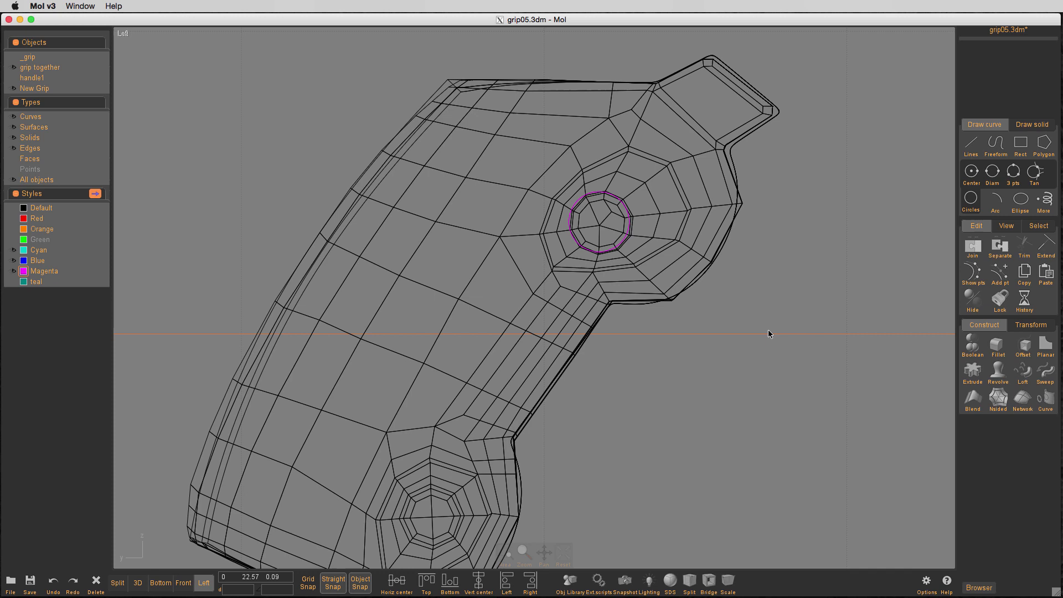
{"action": "left_click", "coordinate": [621, 200]}
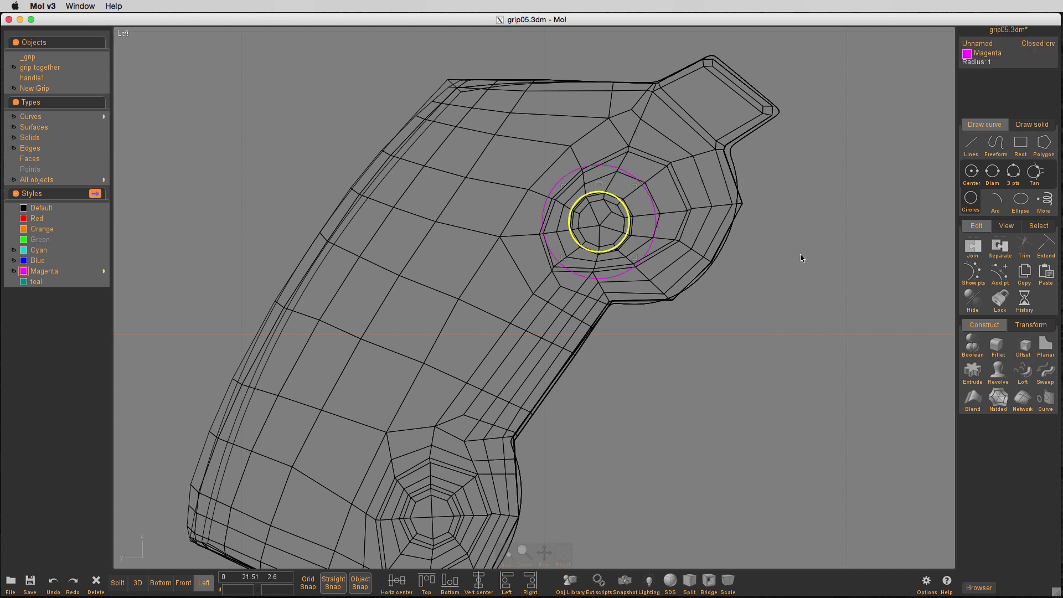
- Edit the outer circle's control points so it follows the mesh outline around the upper boss
{"action": "key", "text": "p"}
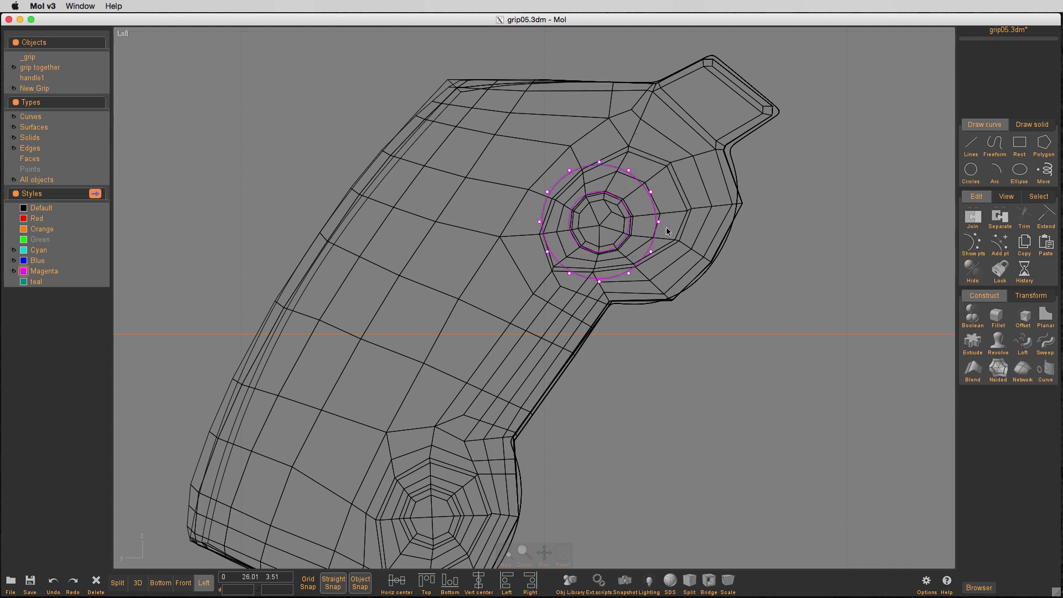
{"action": "left_click_drag", "start_coordinate": [547, 192], "coordinate": [552, 198]}
{"action": "left_click_drag", "start_coordinate": [539, 222], "coordinate": [543, 233]}
{"action": "right_click_drag", "start_coordinate": [546, 238], "coordinate": [546, 229]}
{"action": "left_click_drag", "start_coordinate": [548, 242], "coordinate": [547, 248]}
{"action": "left_click_drag", "start_coordinate": [569, 264], "coordinate": [572, 262]}
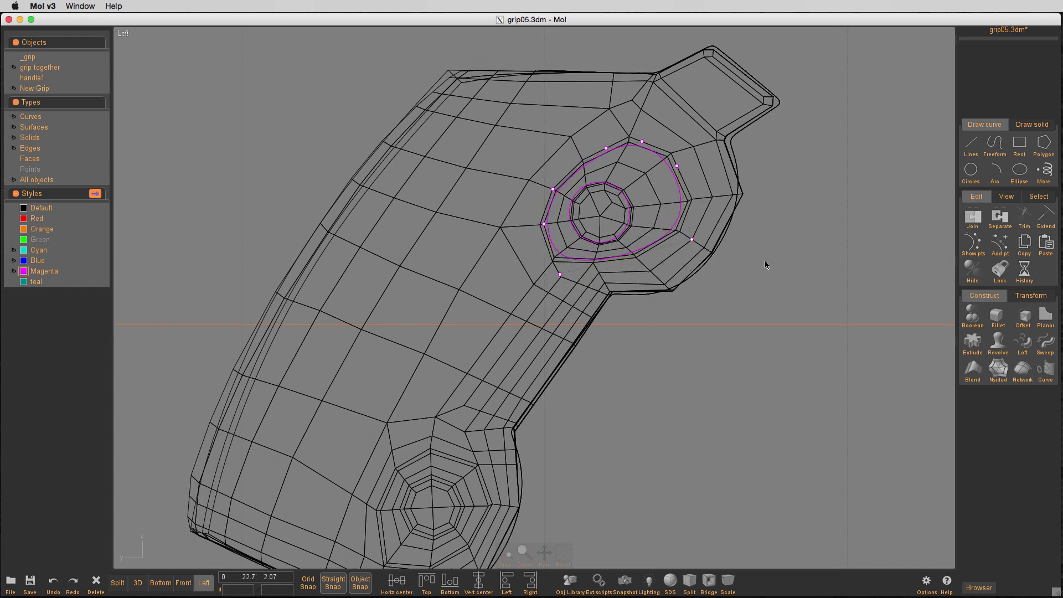
- Copy the inner circle and reshaped outline from the upper boss onto the panel mesh's lower round boss
{"action": "scroll", "coordinate": [664, 247], "scroll_direction": "down", "scroll_amount": 1}
{"action": "right_click_drag", "start_coordinate": [664, 247], "coordinate": [719, 192]}
{"action": "left_click", "coordinate": [789, 218]}
{"action": "left_click", "coordinate": [723, 210]}
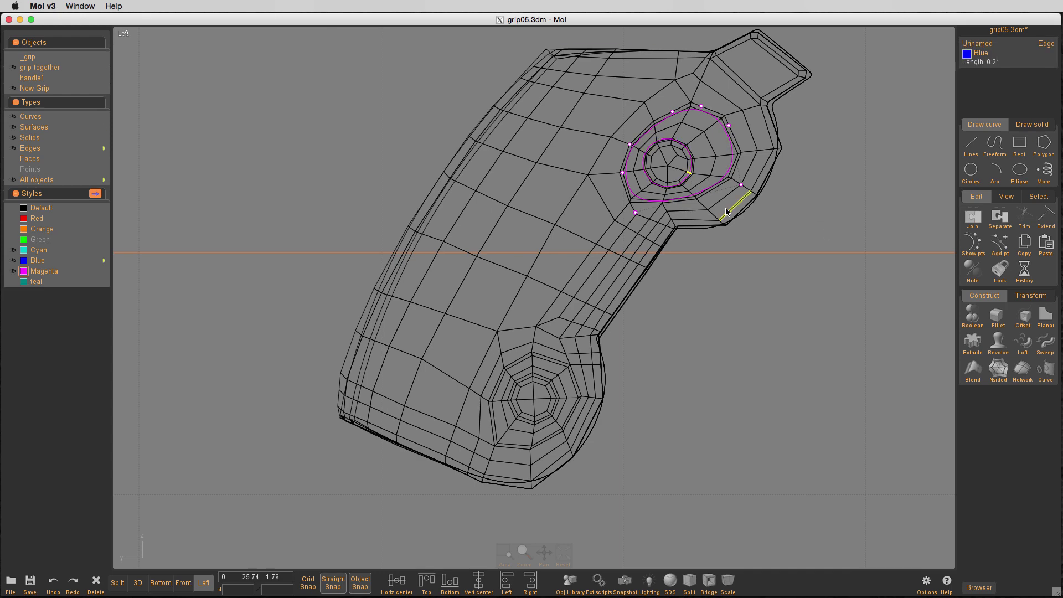
{"action": "left_click", "coordinate": [724, 211]}
{"action": "left_click", "coordinate": [687, 178]}
{"action": "left_click", "coordinate": [727, 174]}
{"action": "key", "text": "c"}
{"action": "left_click", "coordinate": [818, 221]}
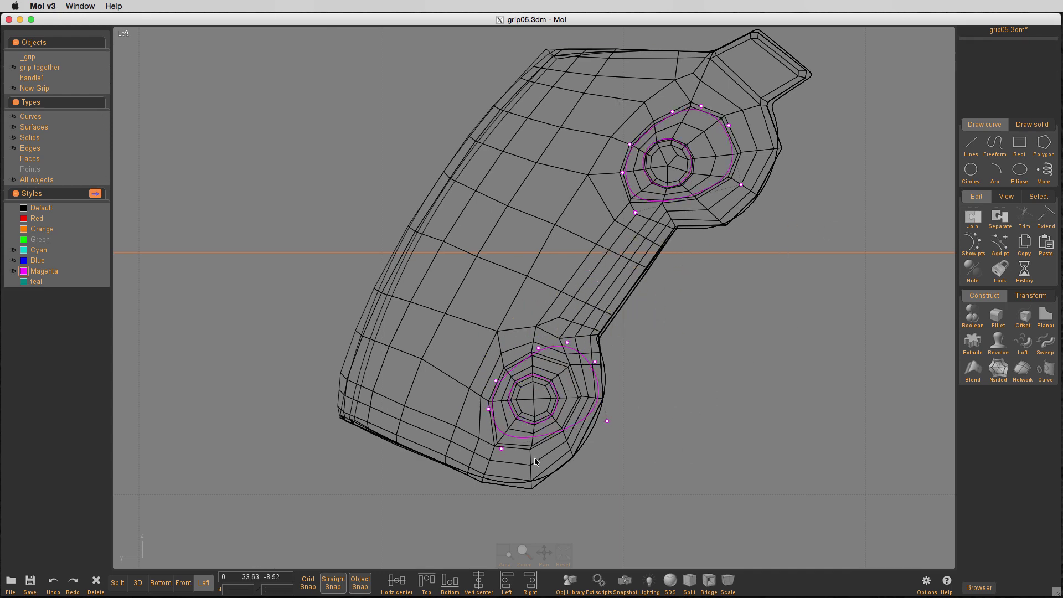
- Reshape the copied outer outline with its control points to follow the mesh around the lower boss
{"action": "left_click", "coordinate": [558, 433]}
{"action": "left_click", "coordinate": [672, 406]}
{"action": "middle_click_drag", "start_coordinate": [467, 420], "coordinate": [462, 418]}
{"action": "left_click", "coordinate": [462, 417]}
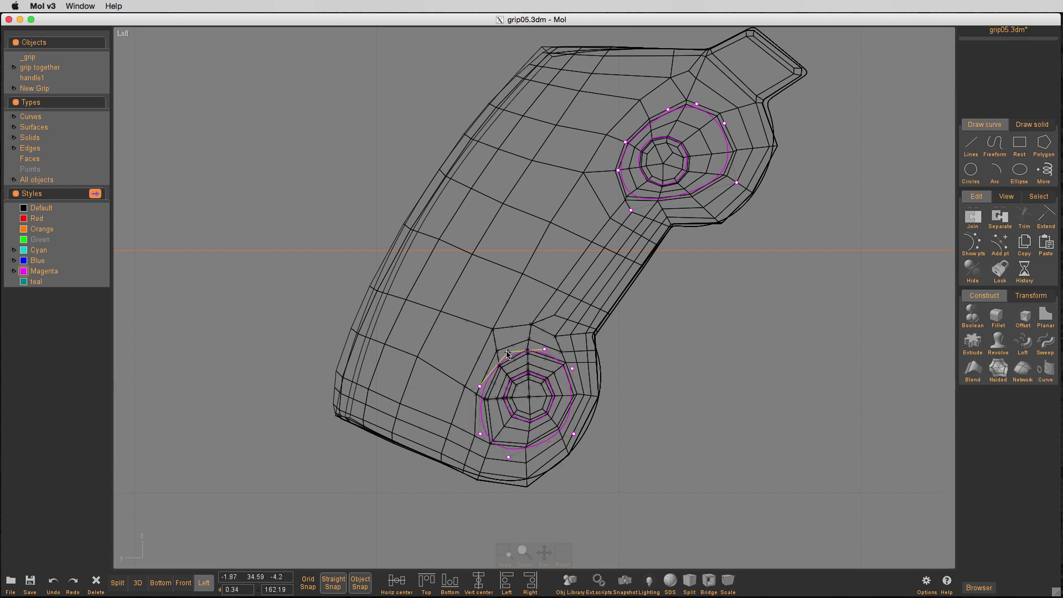
{"action": "left_click", "coordinate": [512, 452]}
{"action": "left_click", "coordinate": [657, 400]}
- Move all four magenta boss curves along X to the outer side of the panel
{"action": "key", "text": "Tab"}
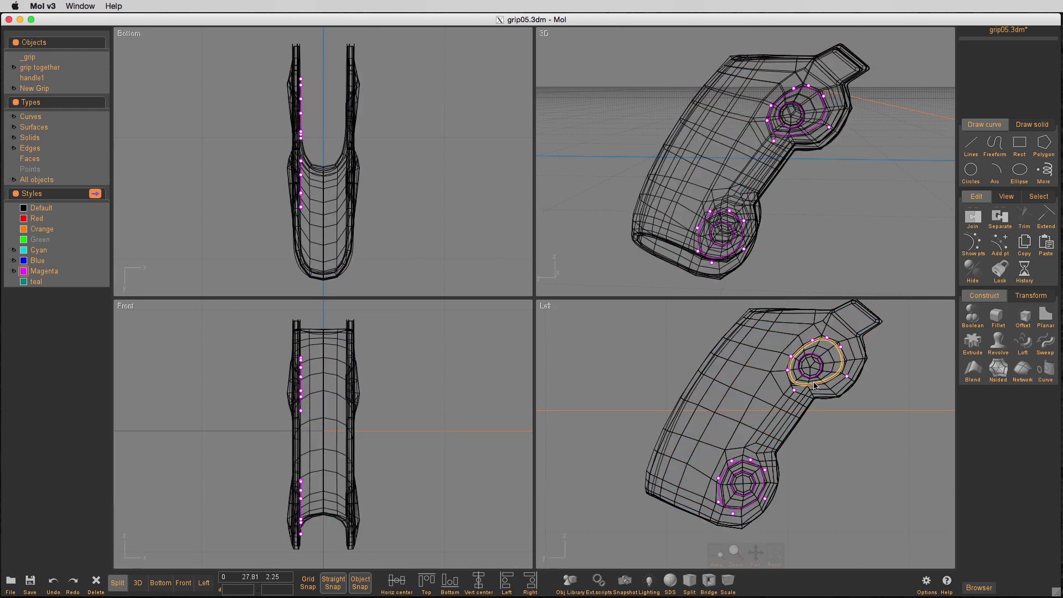
{"action": "left_click", "coordinate": [49, 271]}
{"action": "key", "text": "m"}
{"action": "left_click", "coordinate": [438, 431]}
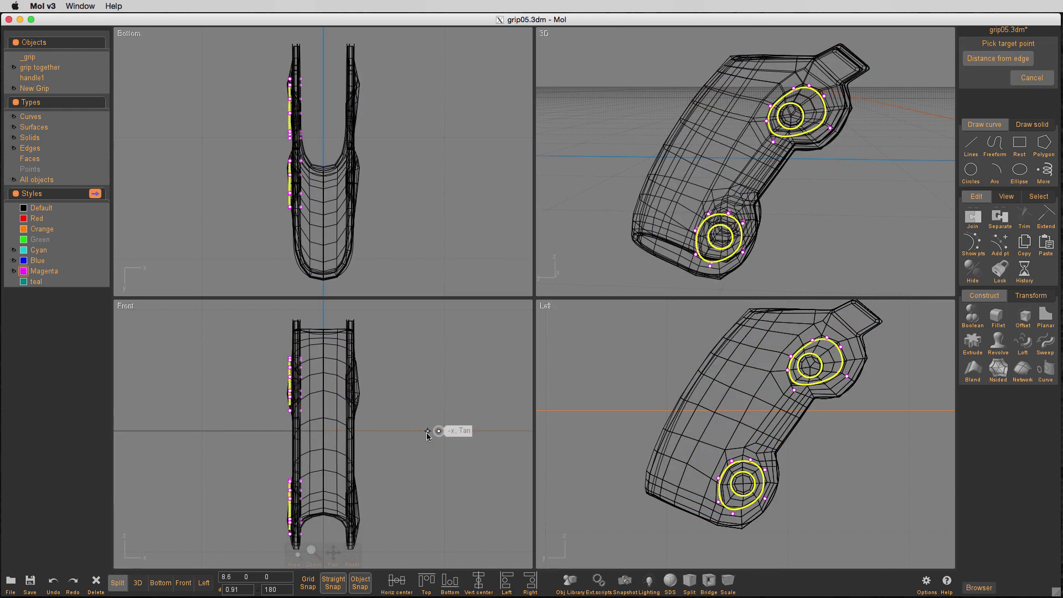
{"action": "left_click", "coordinate": [433, 434]}
- Replace the grip mesh with the New Grip objects in the 3D view and hide the boss curves' control points
{"action": "left_click", "coordinate": [12, 68]}
{"action": "left_click", "coordinate": [13, 69]}
{"action": "left_click", "coordinate": [137, 583]}
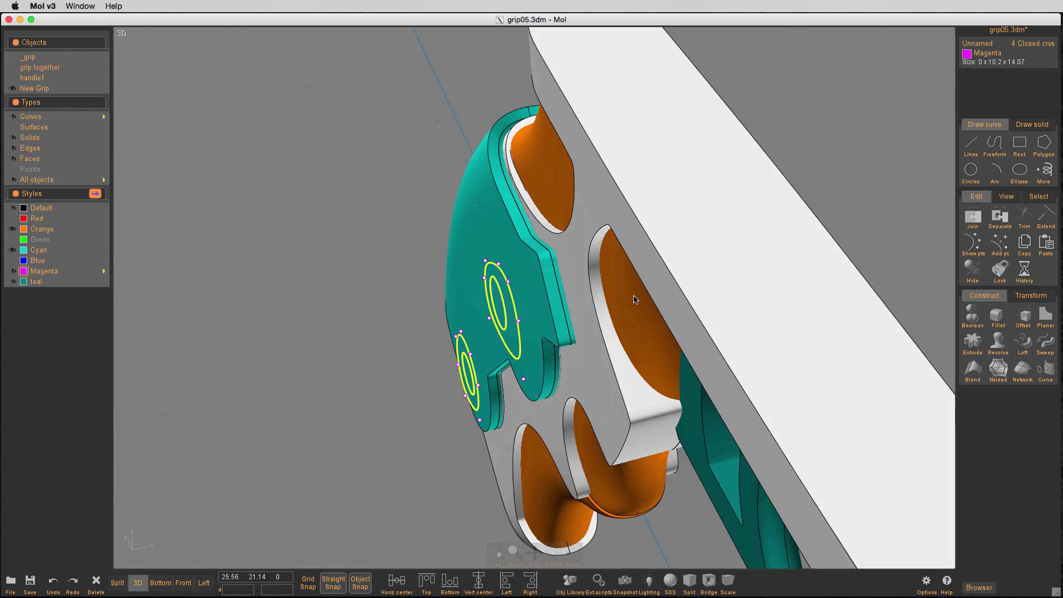
{"action": "right_click_drag", "start_coordinate": [633, 298], "coordinate": [701, 276]}
{"action": "scroll", "coordinate": [702, 276], "scroll_direction": "down", "scroll_amount": 3}
{"action": "middle_click_drag", "start_coordinate": [782, 340], "coordinate": [764, 353]}
{"action": "left_click", "coordinate": [758, 388]}
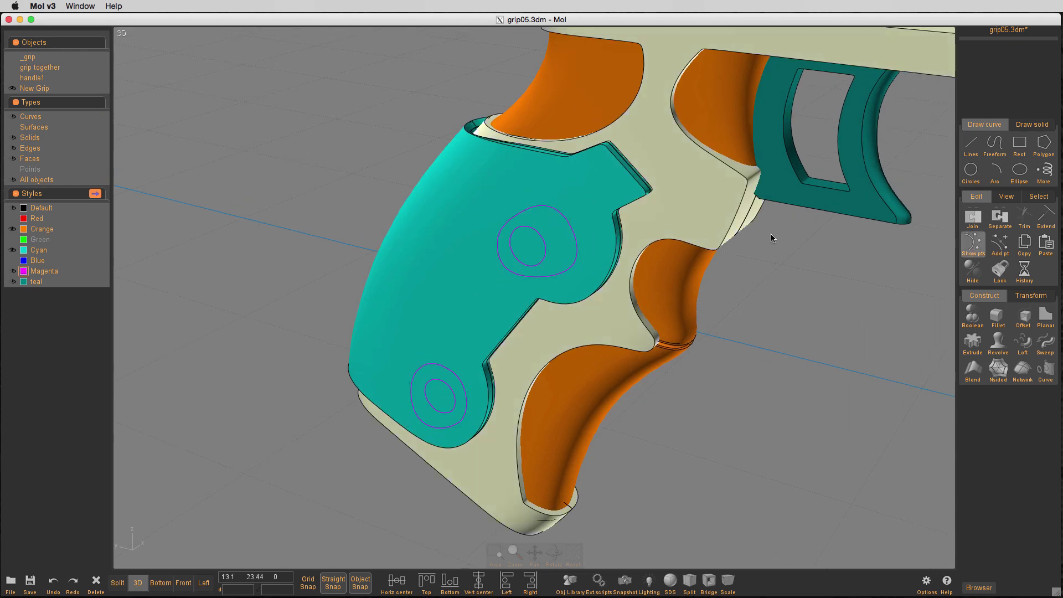
{"action": "left_click", "coordinate": [1022, 376]}
{"action": "key", "text": "Escape"}
{"action": "left_click", "coordinate": [539, 258]}
{"action": "left_click", "coordinate": [450, 408]}
{"action": "right_click_drag", "start_coordinate": [450, 437], "coordinate": [404, 434]}
{"action": "left_click", "coordinate": [117, 583]}
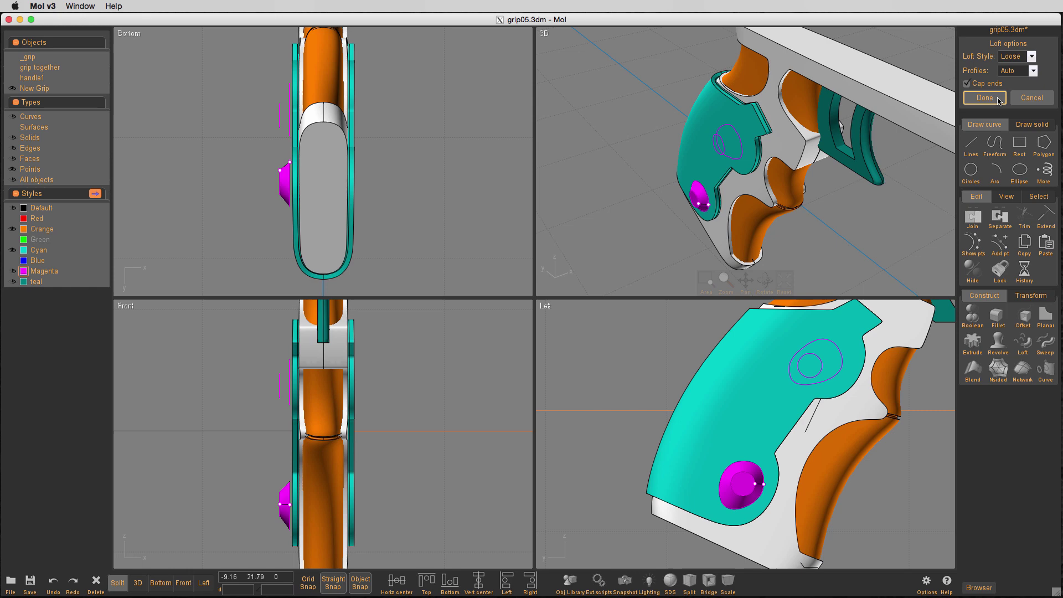
{"action": "left_click", "coordinate": [1031, 98]}
- Duplicate both outer boss outlines a short distance apart along X, giving each boss three profiles
{"action": "left_click", "coordinate": [446, 406]}
{"action": "right_click_drag", "start_coordinate": [446, 406], "coordinate": [485, 373]}
{"action": "left_click", "coordinate": [315, 357]}
{"action": "scroll", "coordinate": [314, 357], "scroll_direction": "up", "scroll_amount": 5}
{"action": "right_click_drag", "start_coordinate": [304, 338], "coordinate": [263, 372]}
{"action": "left_click_drag", "start_coordinate": [289, 382], "coordinate": [307, 390]}
{"action": "scroll", "coordinate": [822, 324], "scroll_direction": "up", "scroll_amount": 6}
{"action": "left_click_drag", "start_coordinate": [887, 359], "coordinate": [871, 374]}
- Shift the two inner circles inward along X and move all six boss curves closer to the panel
{"action": "key", "text": "Escape"}
{"action": "key", "text": "space"}
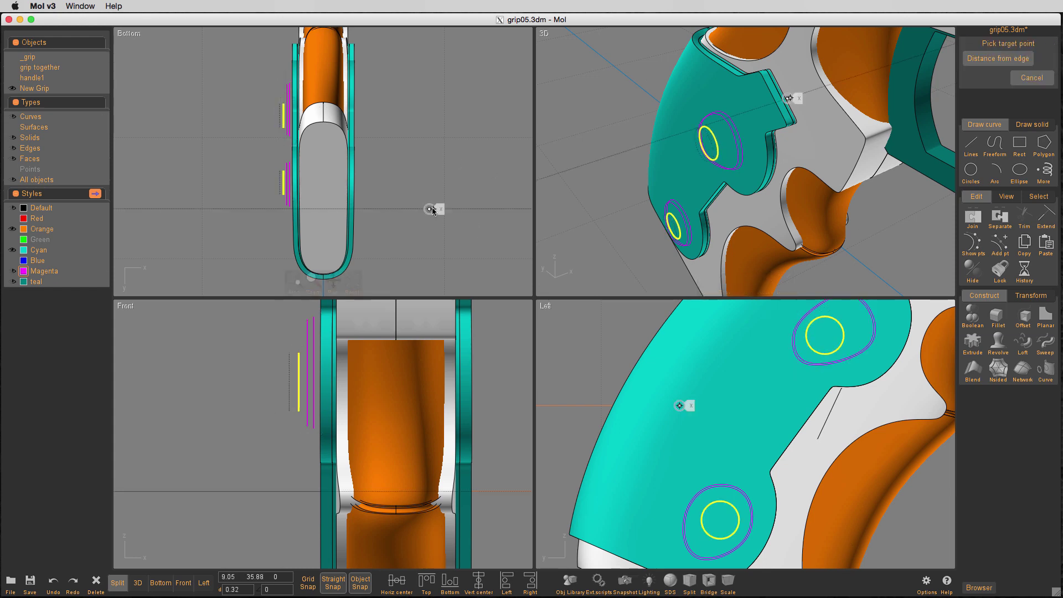
{"action": "left_click", "coordinate": [432, 209]}
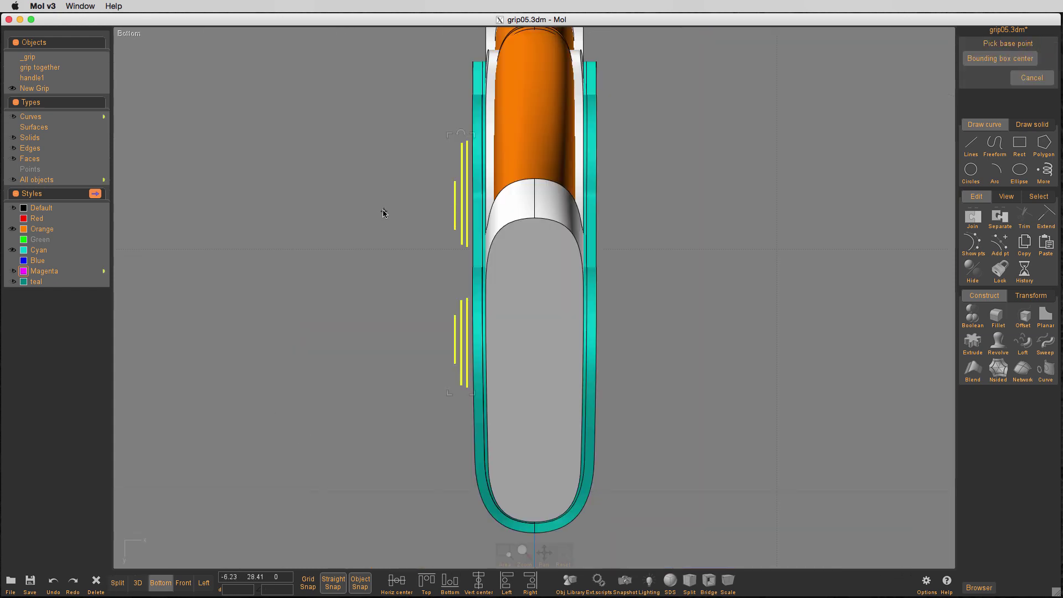
{"action": "scroll", "coordinate": [448, 137], "scroll_direction": "up", "scroll_amount": 3}
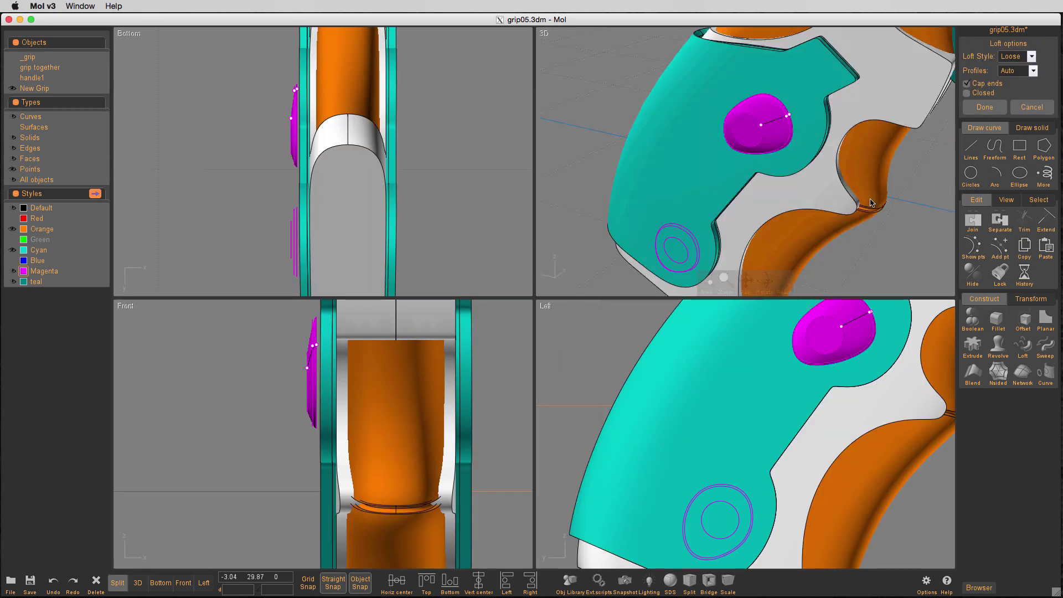
- Loft the three profiles of each boss into solids with the Loose style and capped ends
{"action": "mouse_move", "coordinate": [870, 200]}
{"action": "right_mouse_down"}
{"action": "mouse_move", "coordinate": [785, 228]}
{"action": "mouse_move", "coordinate": [864, 203]}
{"action": "right_mouse_up"}
{"action": "left_click", "coordinate": [985, 107]}
{"action": "left_click_drag", "start_coordinate": [249, 190], "coordinate": [310, 245]}
{"action": "scroll", "coordinate": [299, 247], "scroll_direction": "down", "scroll_amount": 2}
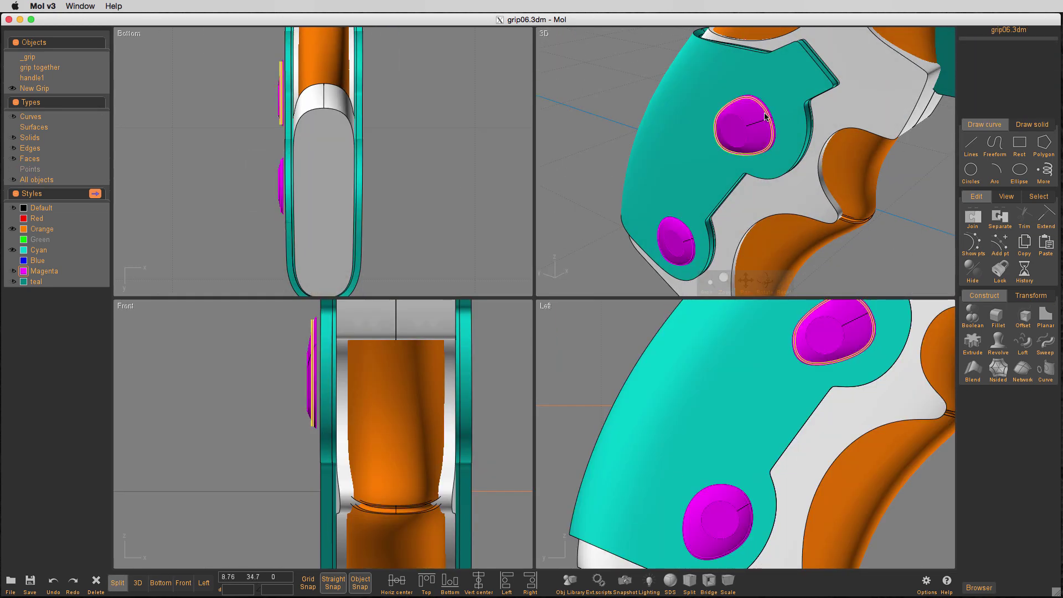
- Isolate the cyan side panel and cut it in half with a rectangle about 4.72 by 20.8 drawn in the Front view
{"action": "left_click", "coordinate": [789, 79]}
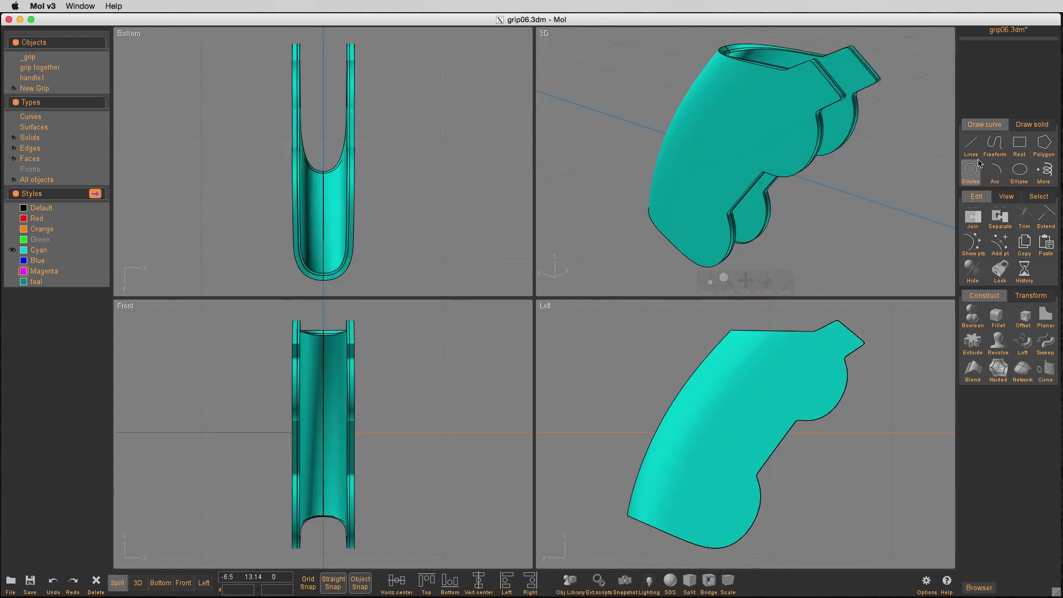
{"action": "left_click", "coordinate": [1019, 142]}
{"action": "left_click", "coordinate": [309, 304]}
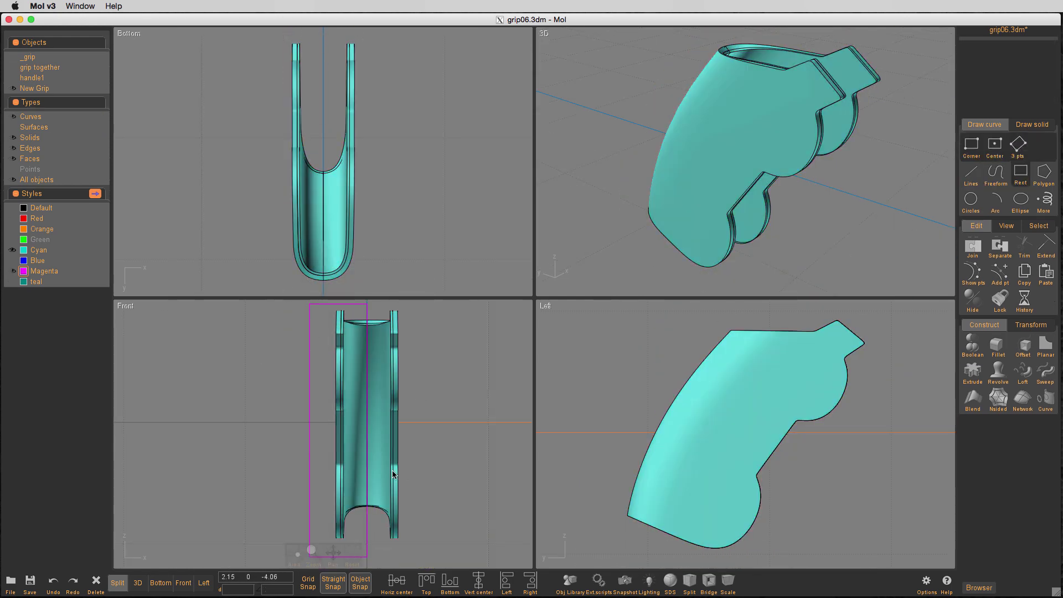
{"action": "left_click", "coordinate": [367, 557]}
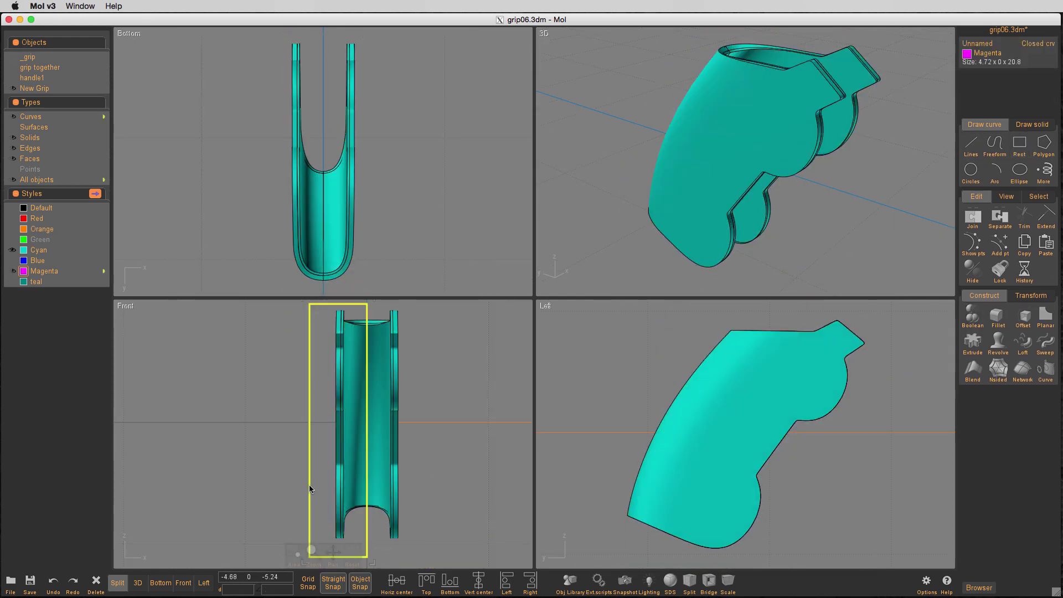
{"action": "left_click", "coordinate": [971, 317]}
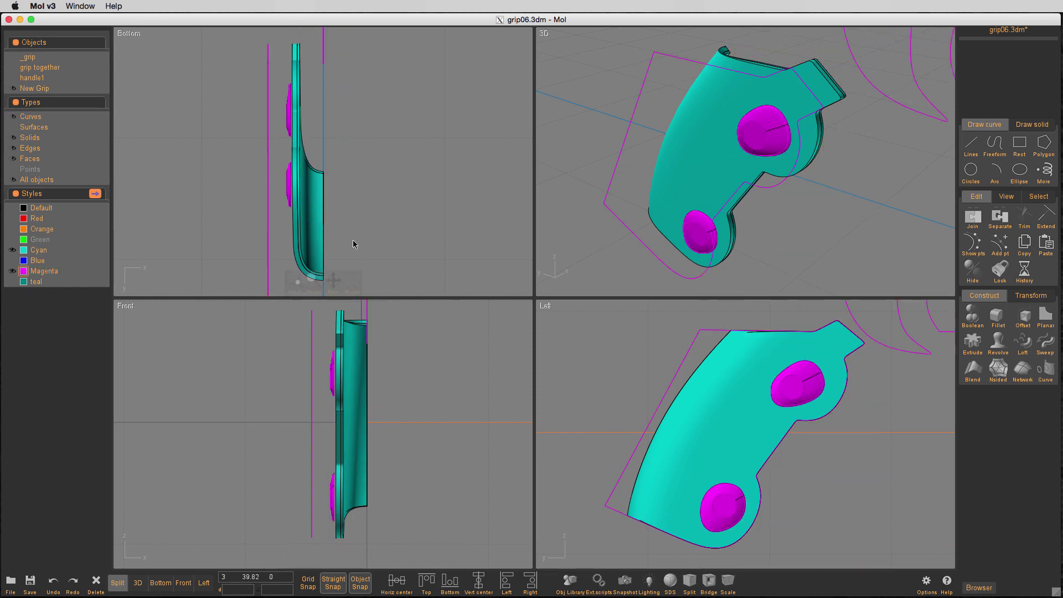
- Separate the halved panel into surfaces and scale the upper boss's outer outline in the Left view
{"action": "left_click", "coordinate": [718, 97]}
{"action": "right_click_drag", "start_coordinate": [719, 100], "coordinate": [842, 168]}
{"action": "left_click", "coordinate": [973, 316]}
{"action": "left_click", "coordinate": [995, 319]}
{"action": "left_click", "coordinate": [681, 144]}
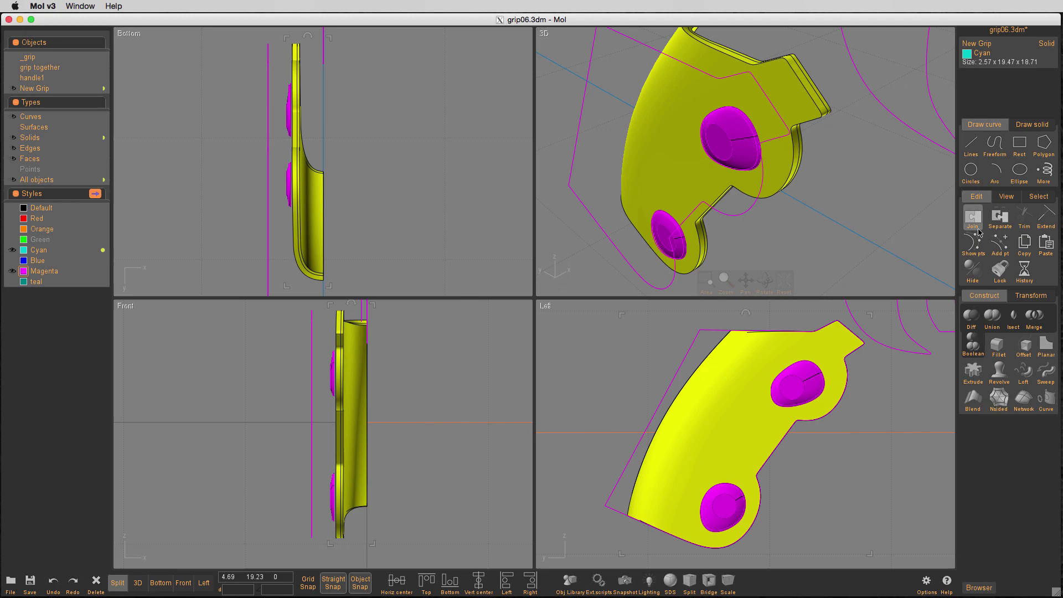
{"action": "left_click", "coordinate": [999, 217]}
{"action": "left_click", "coordinate": [680, 144]}
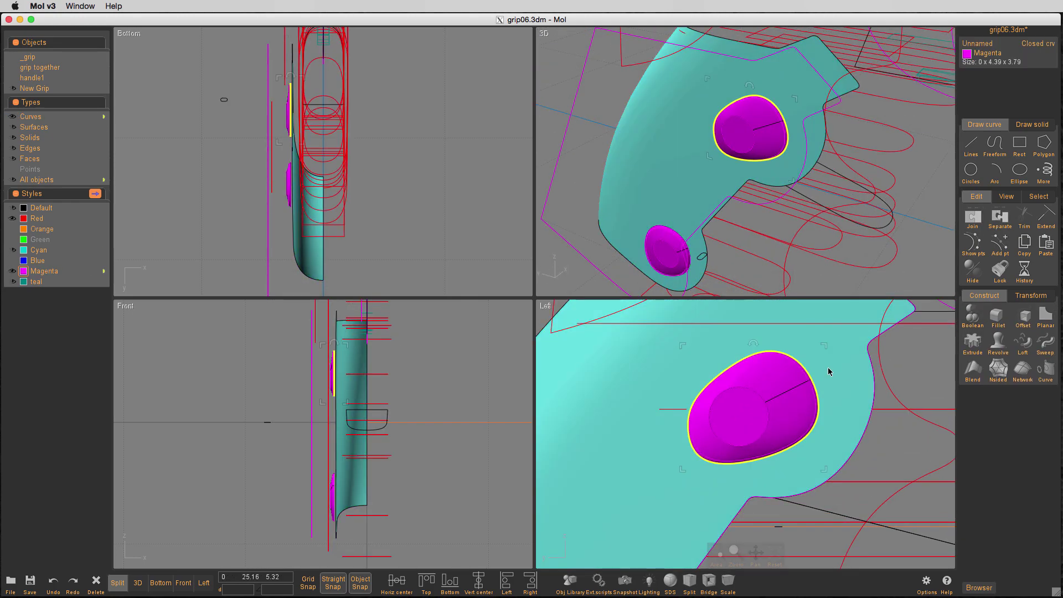
{"action": "left_click", "coordinate": [823, 346]}
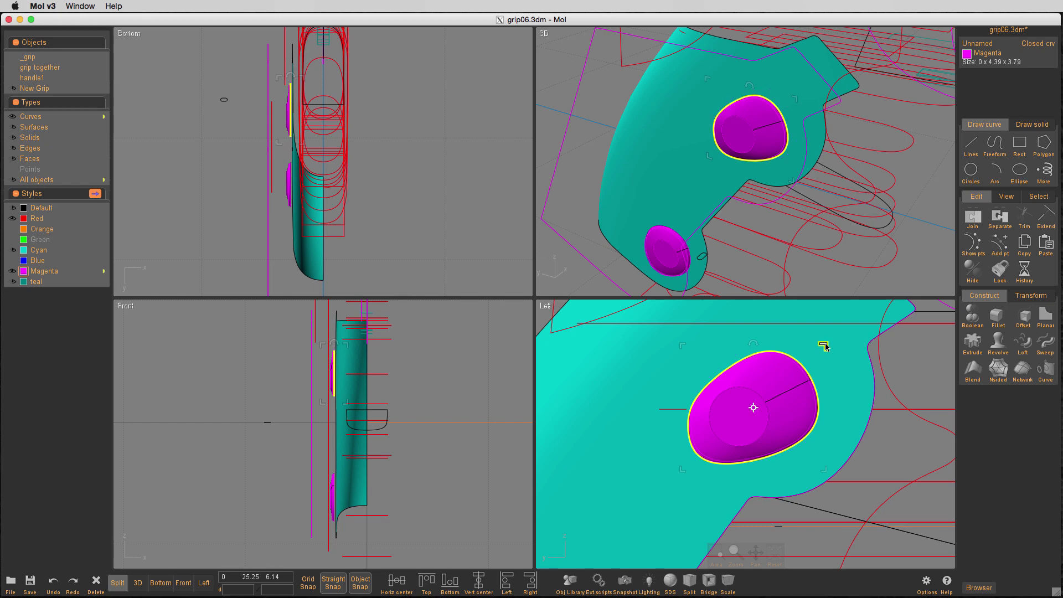
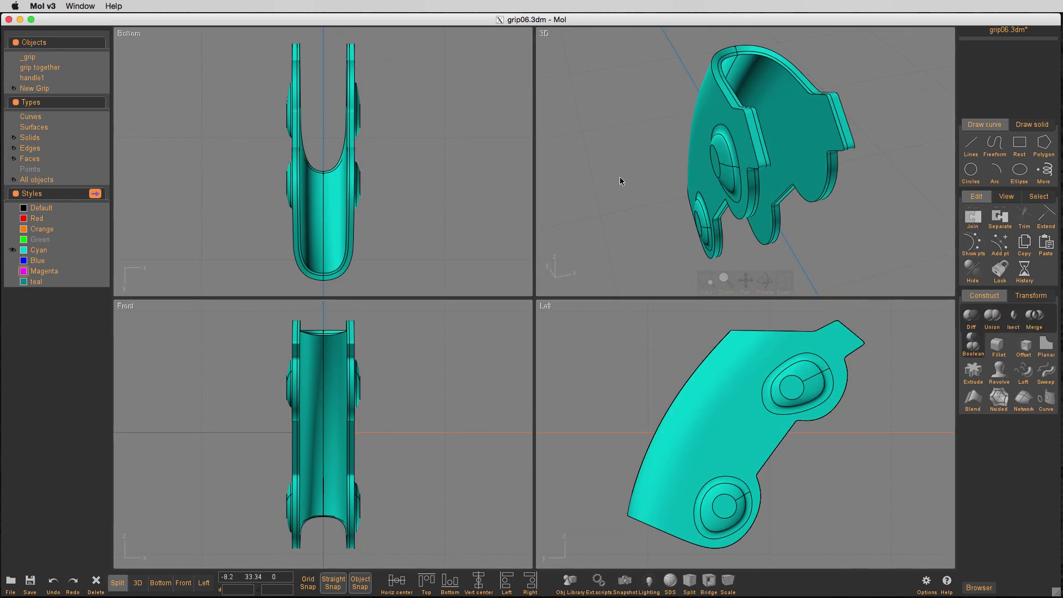
- Isolate the side panel and select the circular top edges of its upper and lower bosses
{"action": "left_click", "coordinate": [621, 181]}
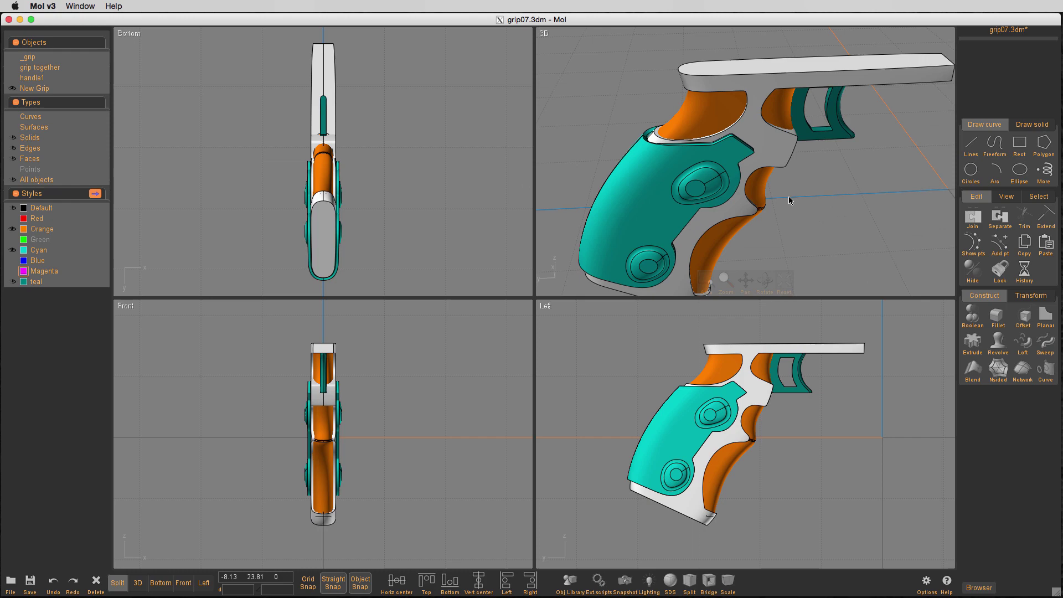
{"action": "left_click", "coordinate": [691, 210]}
{"action": "key", "text": "i"}
{"action": "key", "text": "r"}
{"action": "left_click", "coordinate": [796, 397]}
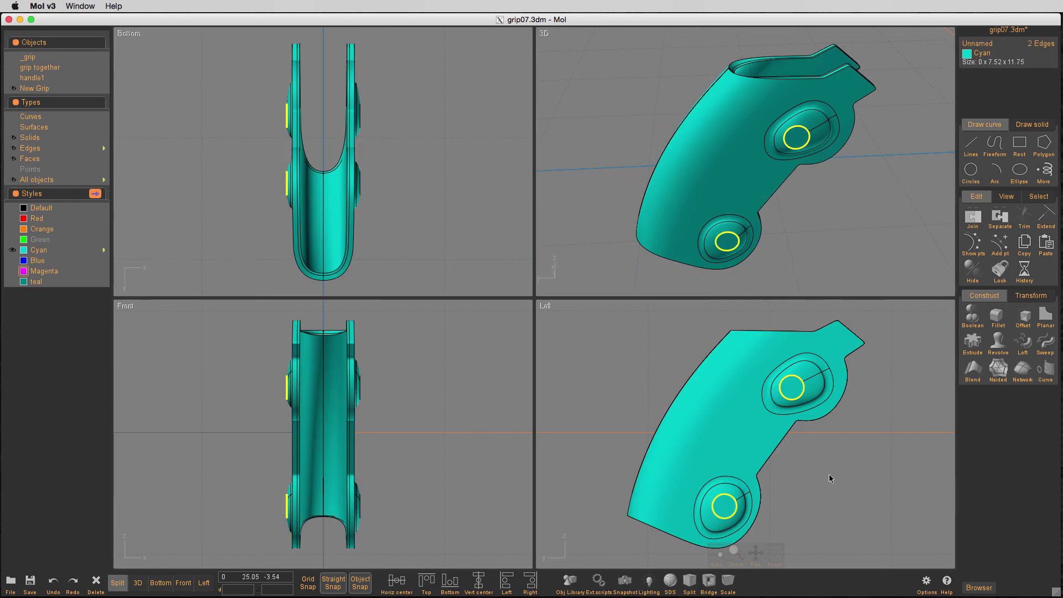
- Insert the HEX-RIVET part from the object library and orient it on the upper boss's circular face
{"action": "left_click", "coordinate": [568, 583]}
{"action": "left_click", "coordinate": [752, 400]}
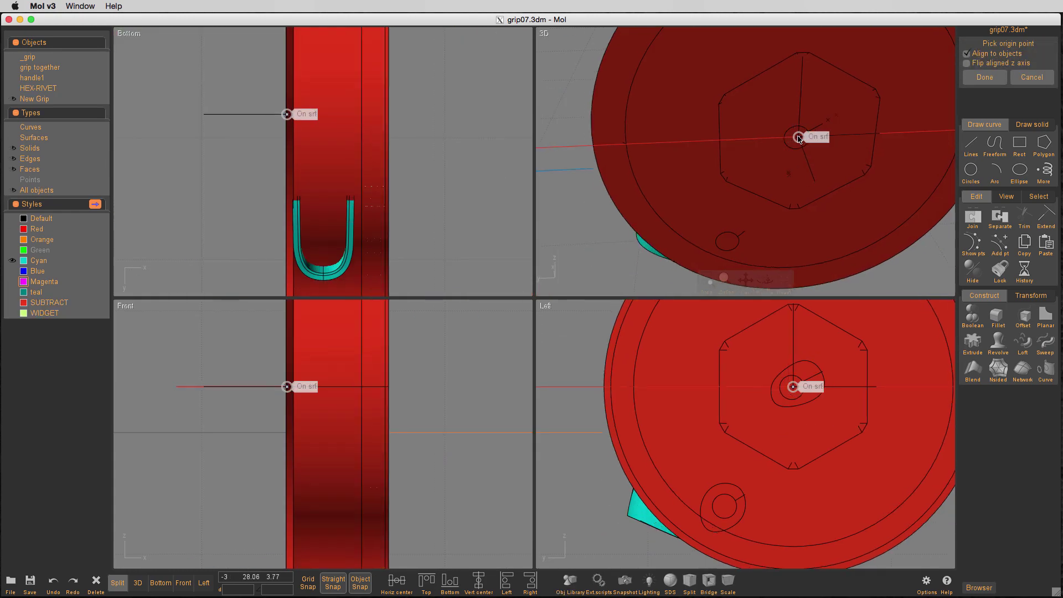
{"action": "key", "text": "space"}
{"action": "left_click", "coordinate": [659, 237]}
{"action": "scroll", "coordinate": [648, 280], "scroll_direction": "down", "scroll_amount": 3}
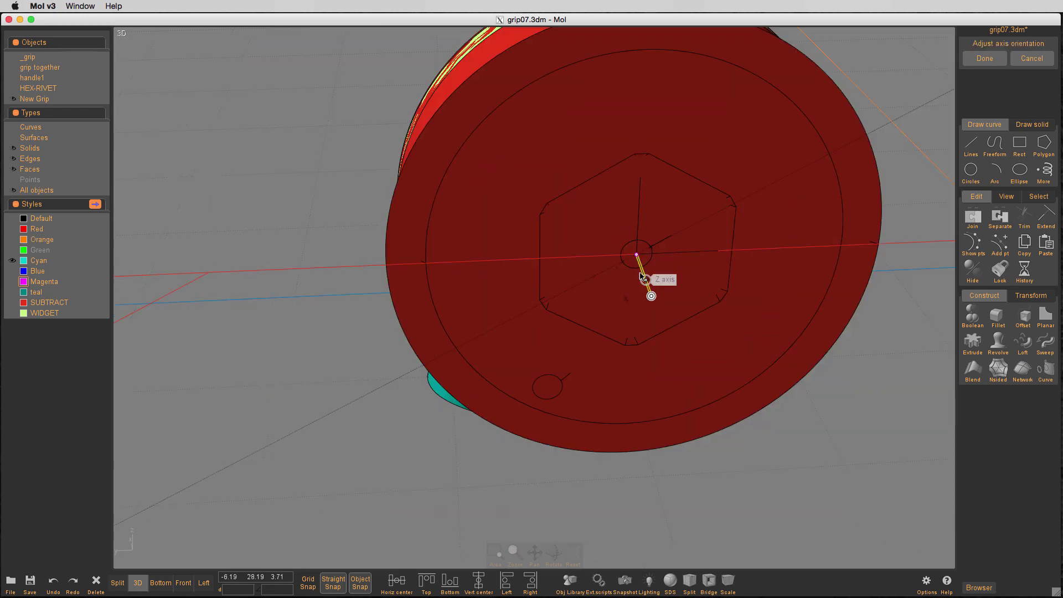
{"action": "scroll", "coordinate": [771, 388], "scroll_direction": "down", "scroll_amount": 2}
{"action": "scroll", "coordinate": [498, 293], "scroll_direction": "up", "scroll_amount": 3}
{"action": "scroll", "coordinate": [145, 134], "scroll_direction": "down", "scroll_amount": 3}
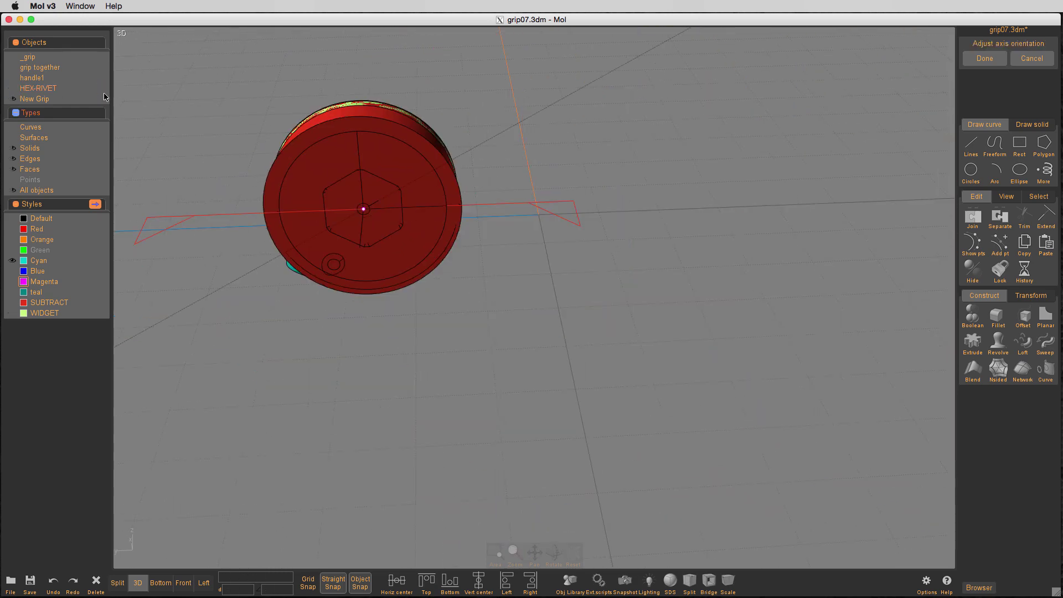
{"action": "scroll", "coordinate": [238, 249], "scroll_direction": "down", "scroll_amount": 2}
{"action": "middle_click_drag", "start_coordinate": [238, 249], "coordinate": [350, 354]}
{"action": "right_click_drag", "start_coordinate": [351, 354], "coordinate": [726, 390]}
{"action": "key", "text": "space"}
{"action": "scroll", "coordinate": [512, 388], "scroll_direction": "down", "scroll_amount": 3}
{"action": "key", "text": "Home"}
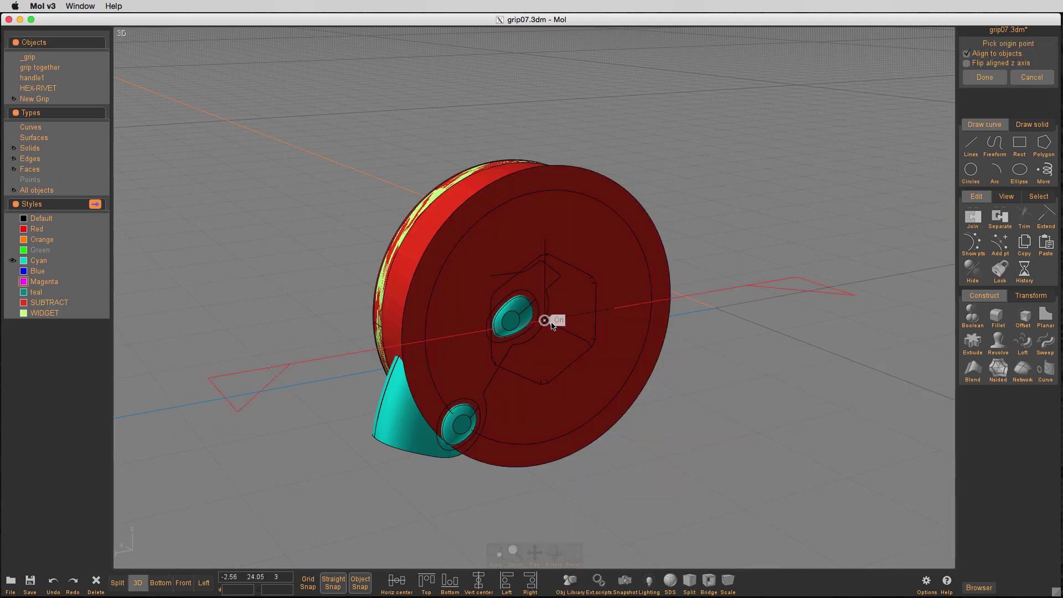
- Scale the whole HEX-RIVET down to about 0.96 × 3.68 × 1.71 so it fits the upper boss's circle
{"action": "left_click", "coordinate": [103, 89]}
{"action": "key", "text": "space"}
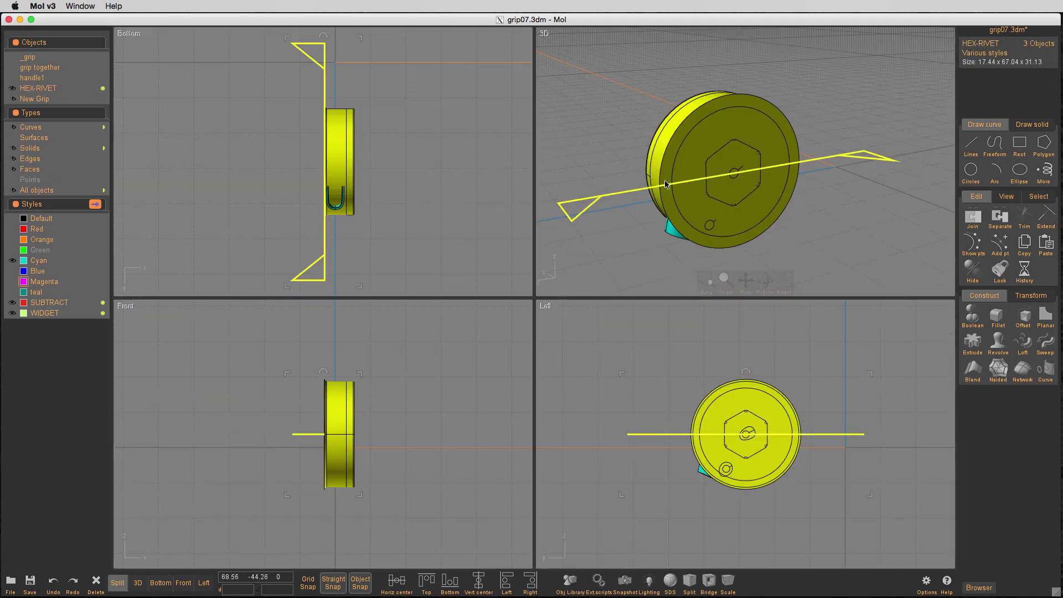
{"action": "key", "text": "Home"}
{"action": "key", "text": "f"}
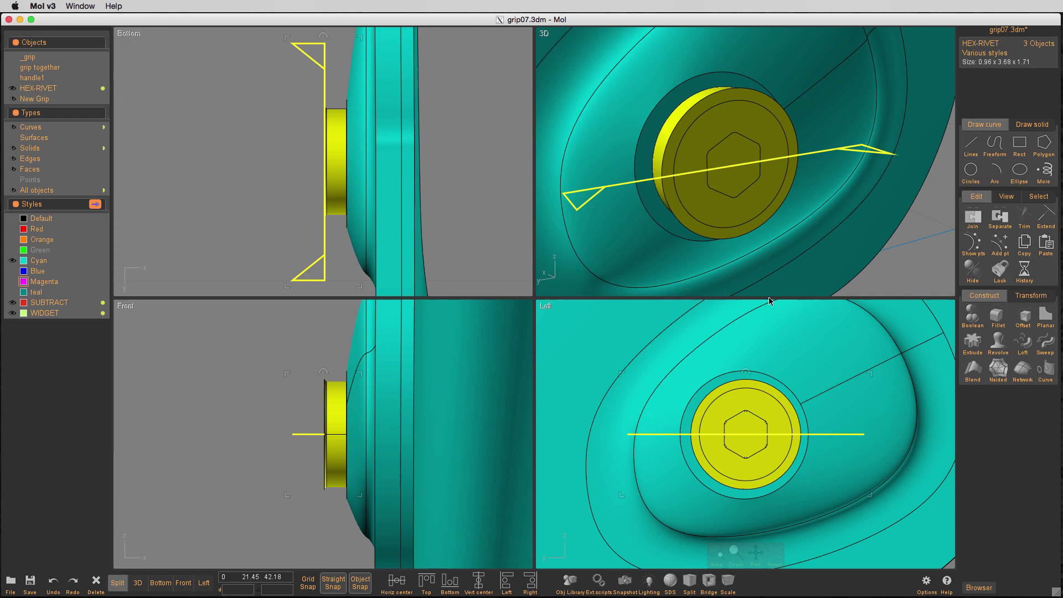
- Copy the hex rivet from the upper boss to the centre of the lower boss
{"action": "right_click_drag", "start_coordinate": [757, 183], "coordinate": [744, 205]}
{"action": "left_click_drag", "start_coordinate": [734, 158], "coordinate": [538, 201]}
{"action": "scroll", "coordinate": [866, 144], "scroll_direction": "down", "scroll_amount": 5}
{"action": "scroll", "coordinate": [871, 177], "scroll_direction": "down", "scroll_amount": 8}
{"action": "scroll", "coordinate": [754, 225], "scroll_direction": "down", "scroll_amount": 4}
{"action": "key", "text": "3"}
{"action": "scroll", "coordinate": [538, 200], "scroll_direction": "up", "scroll_amount": 6}
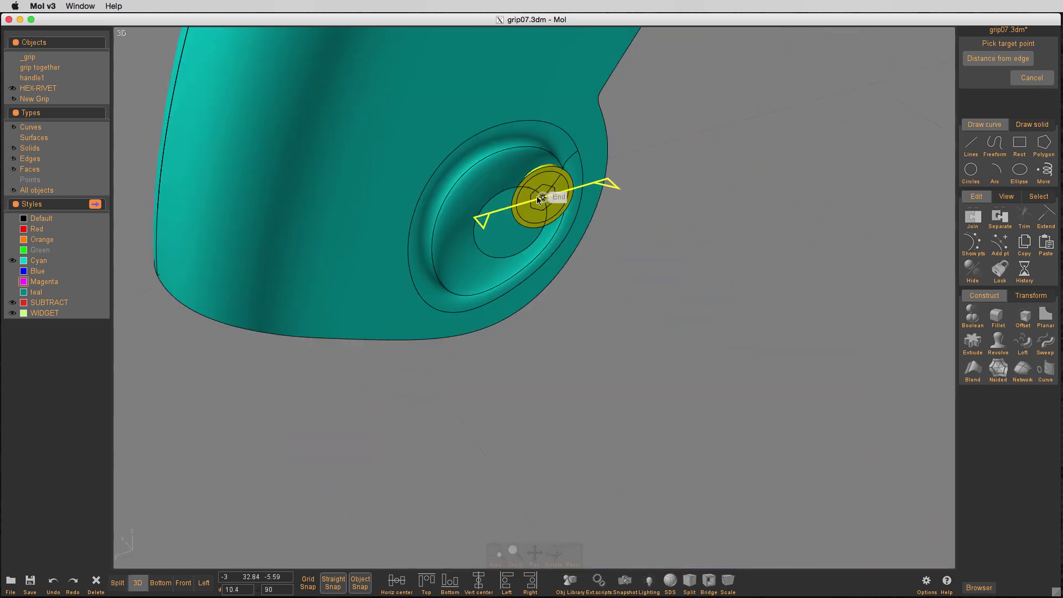
{"action": "left_click", "coordinate": [627, 300]}
- Mirror both rivets to the opposite side of the panel and subtract their SUBTRACT solids from it
{"action": "scroll", "coordinate": [627, 300], "scroll_direction": "down", "scroll_amount": 6}
{"action": "right_click_drag", "start_coordinate": [627, 300], "coordinate": [673, 349]}
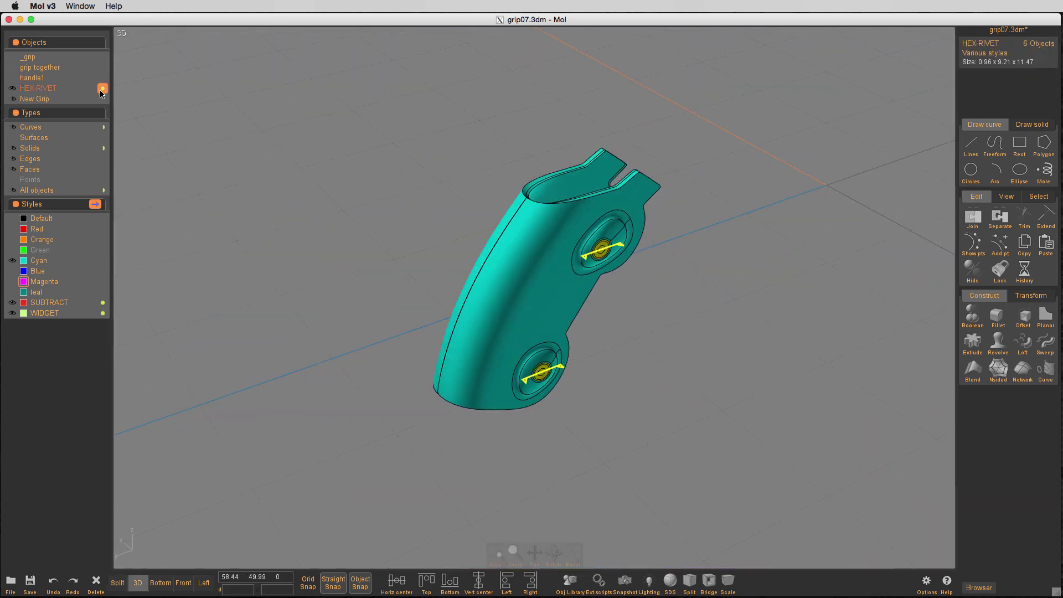
{"action": "key", "text": "1"}
{"action": "scroll", "coordinate": [502, 361], "scroll_direction": "down", "scroll_amount": 3}
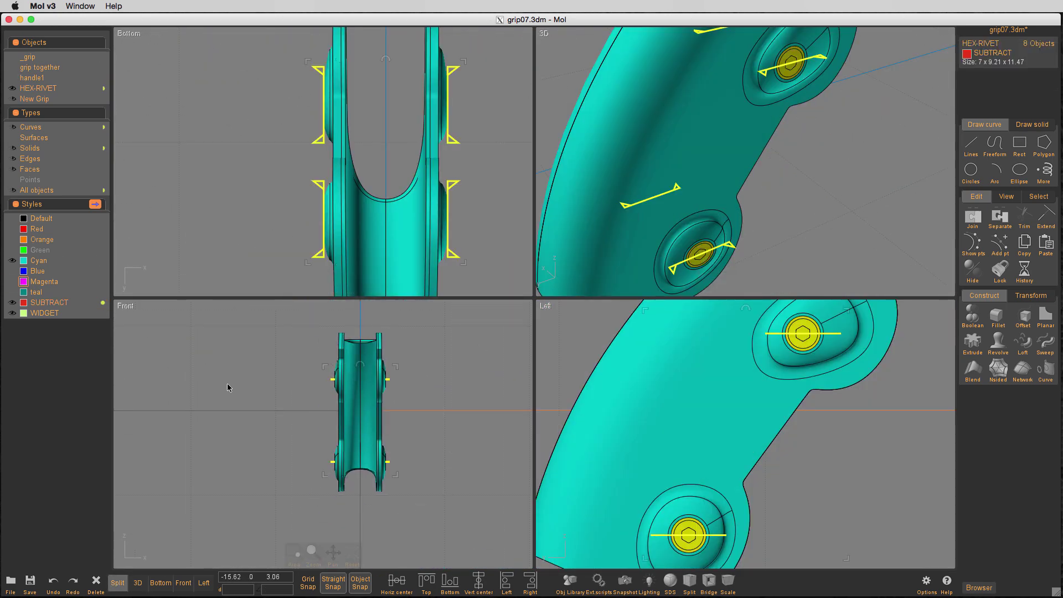
- Delete the leftover SUBTRACT curves around the rivets and select all the remaining solids
{"action": "left_click", "coordinate": [679, 264]}
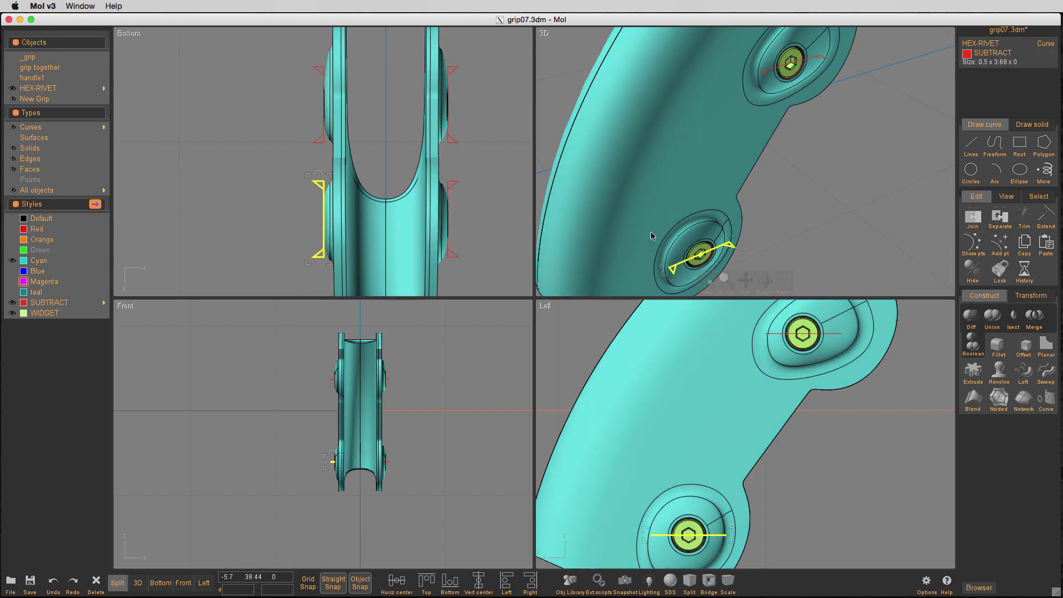
{"action": "key", "text": "Delete"}
{"action": "scroll", "coordinate": [720, 191], "scroll_direction": "down", "scroll_amount": 5}
{"action": "right_click_drag", "start_coordinate": [742, 190], "coordinate": [783, 230]}
{"action": "key", "text": "2"}
{"action": "middle_click_drag", "start_coordinate": [782, 230], "coordinate": [736, 249]}
{"action": "key", "text": "ctrl+a"}
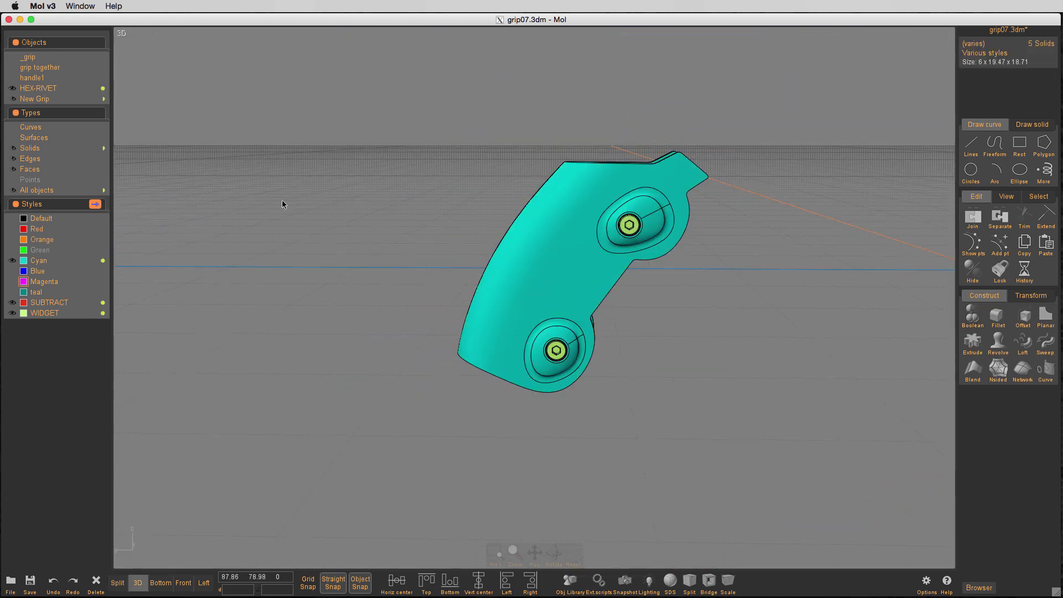
- Name all the selected panel and rivet solids New Grip and show the rest of the grip model
{"action": "right_click_drag", "start_coordinate": [282, 204], "coordinate": [336, 268]}
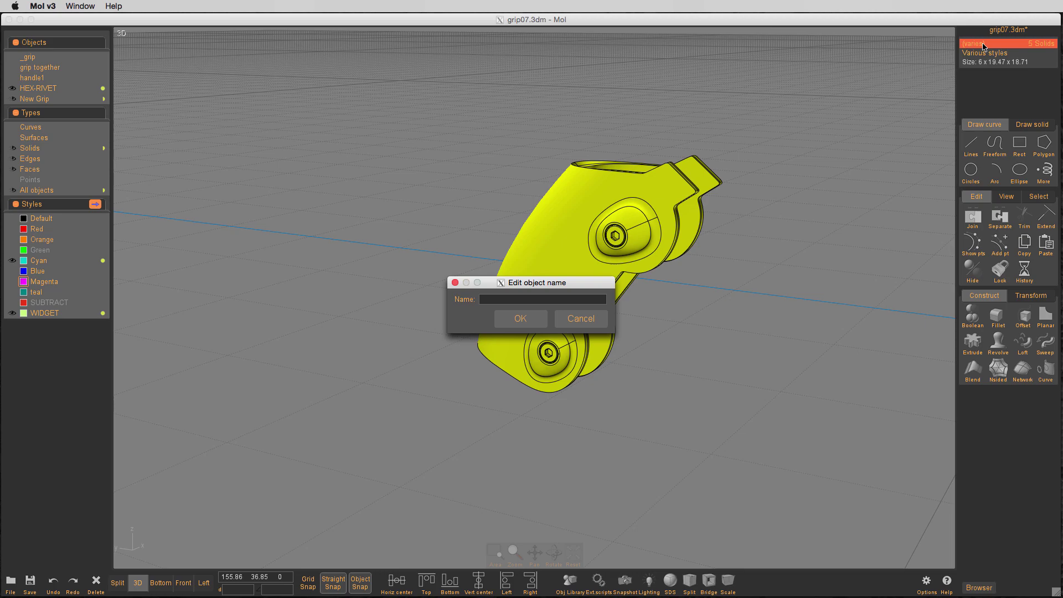
{"action": "key", "text": "Return"}
{"action": "key", "text": "Escape"}
{"action": "left_click", "coordinate": [13, 89]}
{"action": "right_click_drag", "start_coordinate": [404, 261], "coordinate": [763, 299]}
{"action": "left_click", "coordinate": [780, 163]}
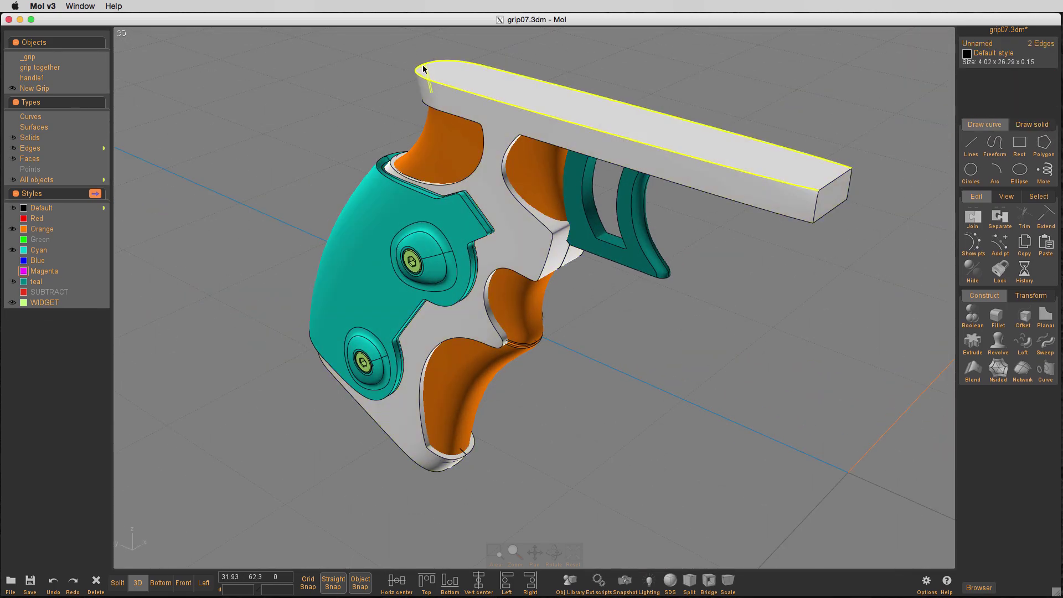
{"action": "left_click", "coordinate": [998, 317]}
{"action": "left_click", "coordinate": [1008, 56]}
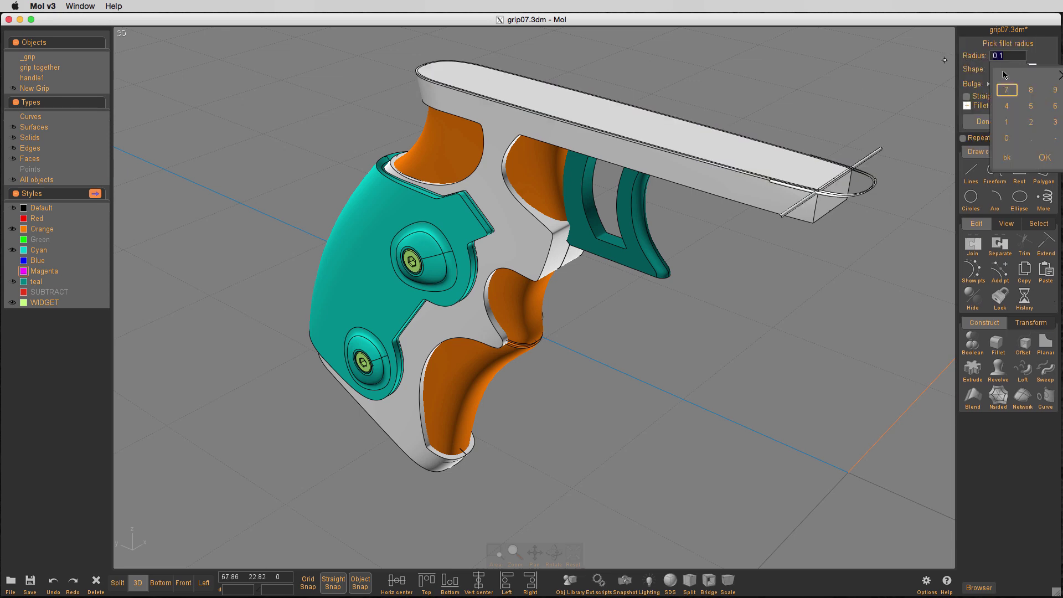
{"action": "left_click", "coordinate": [1032, 121]}
{"action": "left_click", "coordinate": [835, 180]}
{"action": "left_click", "coordinate": [998, 318]}
{"action": "left_click", "coordinate": [1024, 122]}
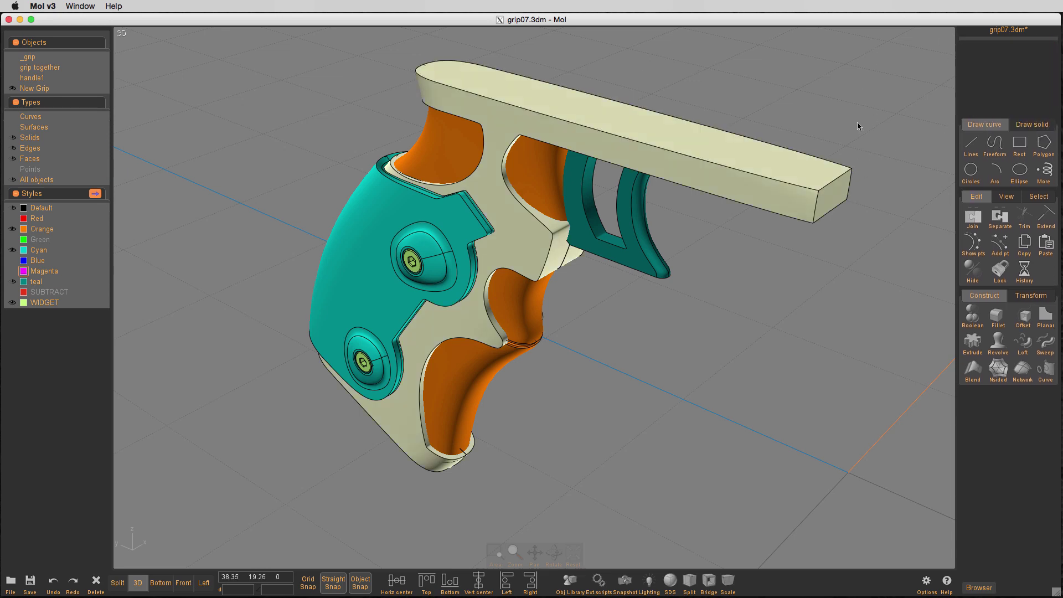
- Try a fillet of radius 2 on the two vertical edges at the barrel's front end
{"action": "left_click", "coordinate": [816, 207]}
{"action": "left_click", "coordinate": [849, 186]}
{"action": "left_click", "coordinate": [998, 317]}
{"action": "left_click", "coordinate": [1008, 55]}
{"action": "type", "text": "2"}
{"action": "key", "text": "Return"}
{"action": "right_click_drag", "start_coordinate": [896, 131], "coordinate": [943, 87]}
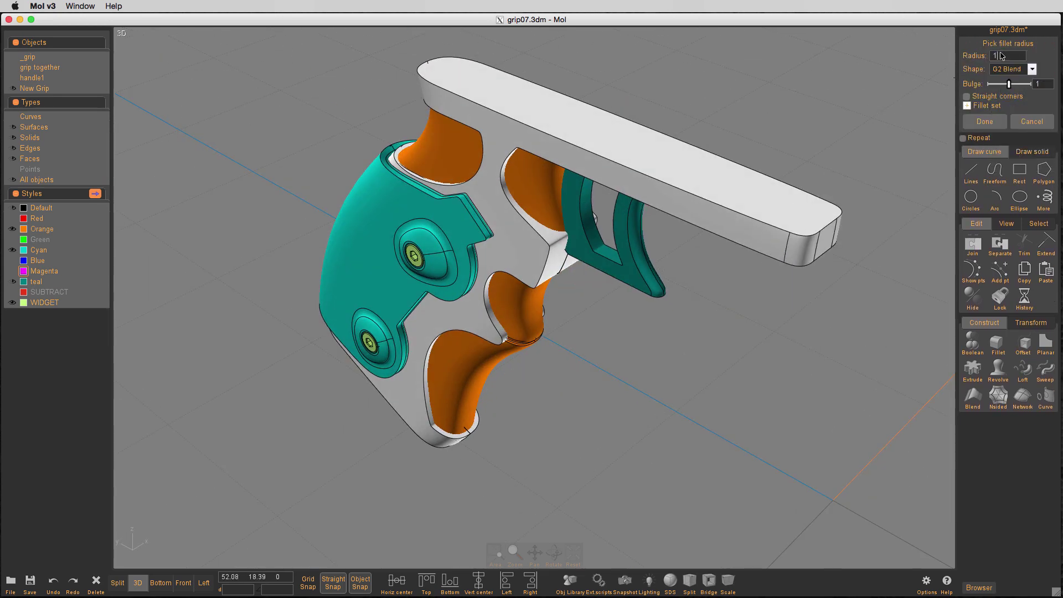
- Try smaller fillet radii of 0.6 and 0.8 on the two vertical edges at the barrel's front end
{"action": "scroll", "coordinate": [890, 200], "scroll_direction": "up", "scroll_amount": 5}
{"action": "left_click", "coordinate": [1007, 55]}
{"action": "left_click", "coordinate": [1031, 138]}
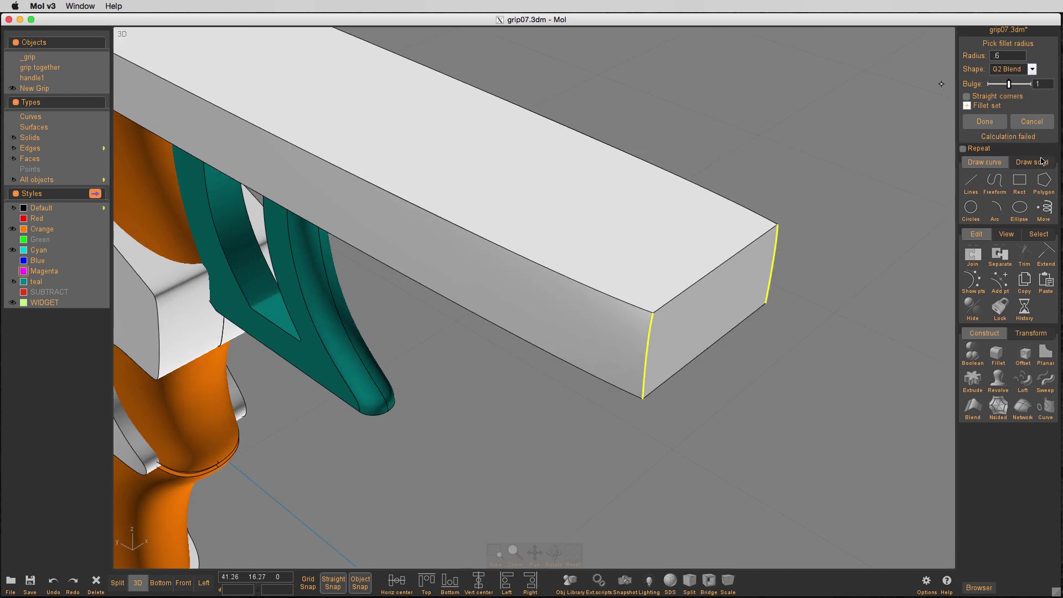
{"action": "type", "text": ".7"}
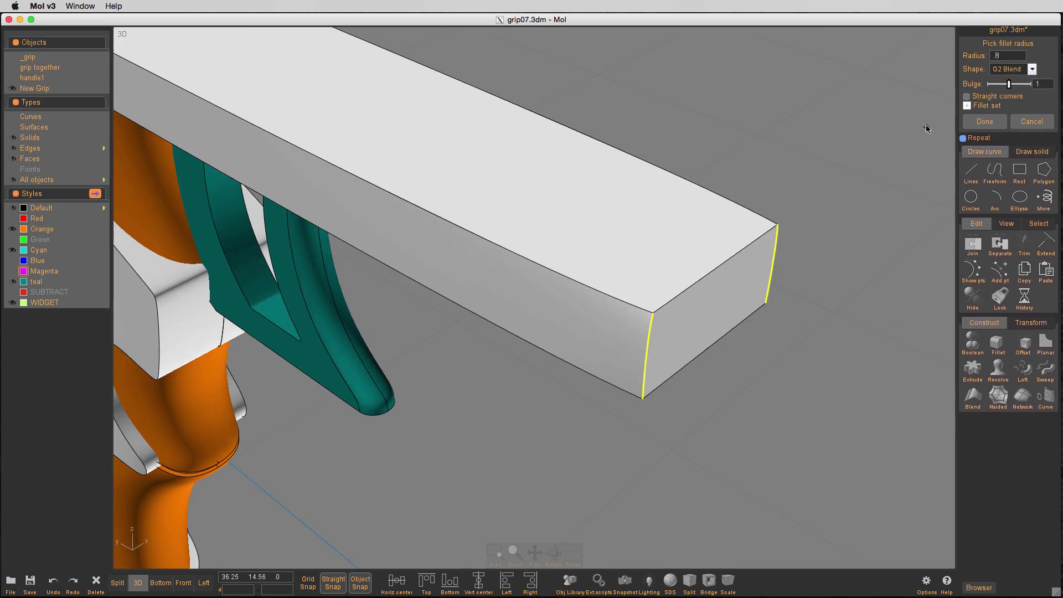
{"action": "right_click", "coordinate": [895, 119]}
- Fillet the corner edges at the barrel's front end with a radius of 0.5
{"action": "left_click", "coordinate": [693, 261]}
{"action": "scroll", "coordinate": [693, 261], "scroll_direction": "down", "scroll_amount": 5}
{"action": "left_click", "coordinate": [998, 318]}
{"action": "left_click", "coordinate": [998, 318]}
{"action": "left_click", "coordinate": [1013, 56]}
{"action": "type", "text": ".5"}
{"action": "key", "text": "Return"}
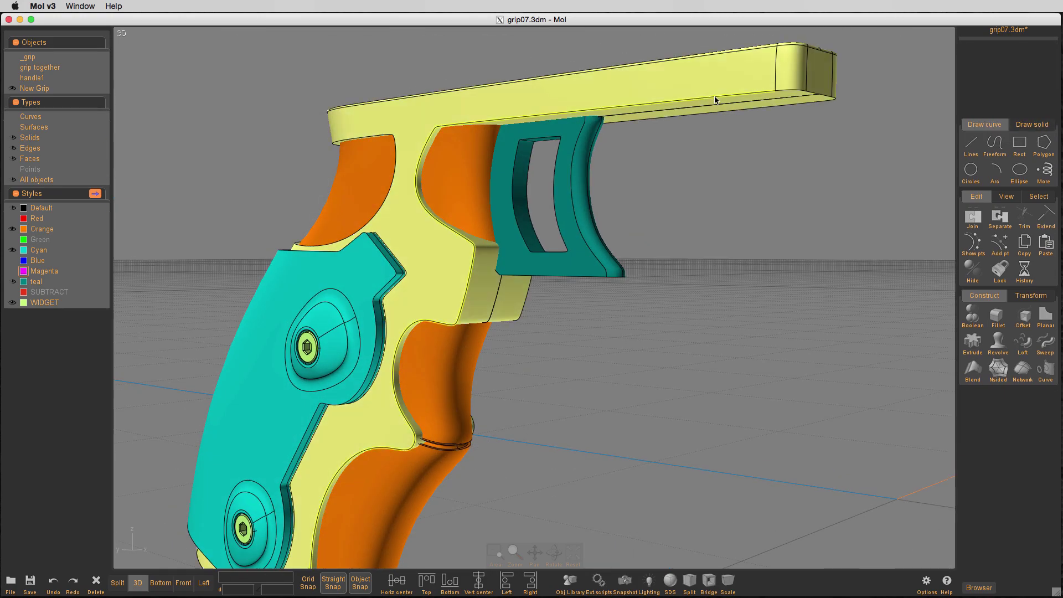
- Try to fillet the long edge loops under the barrel and along the finger grooves with a radius of 0.1
{"action": "scroll", "coordinate": [825, 243], "scroll_direction": "up", "scroll_amount": 5}
{"action": "scroll", "coordinate": [825, 240], "scroll_direction": "down", "scroll_amount": 5}
{"action": "right_click_drag", "start_coordinate": [825, 239], "coordinate": [754, 229]}
{"action": "right_click", "coordinate": [705, 216]}
{"action": "right_click", "coordinate": [705, 216]}
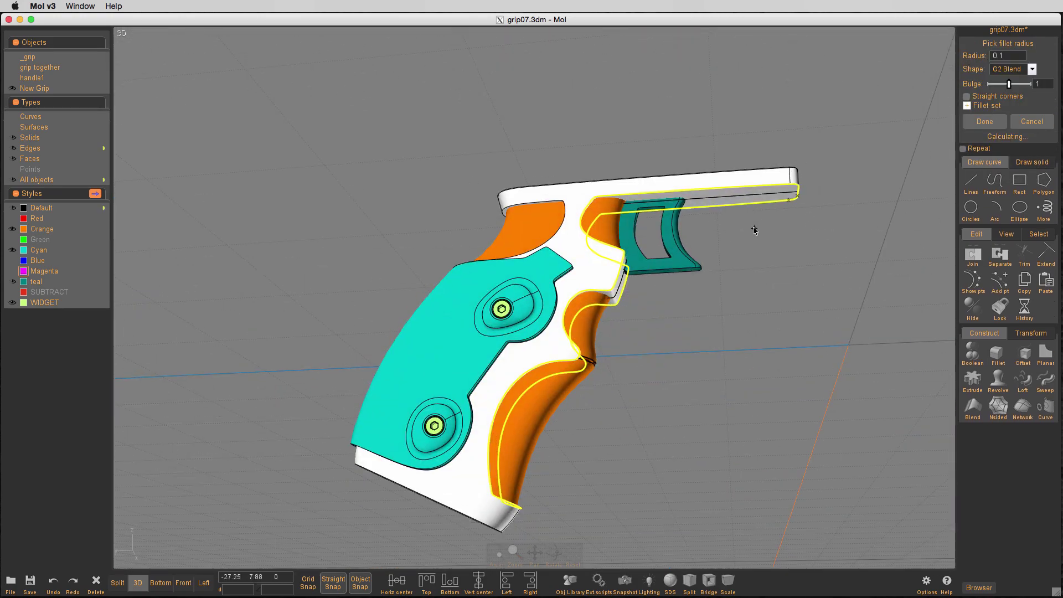
{"action": "left_click", "coordinate": [1027, 105]}
{"action": "left_click", "coordinate": [1044, 157]}
{"action": "right_click_drag", "start_coordinate": [853, 149], "coordinate": [802, 284]}
{"action": "left_click", "coordinate": [1006, 59]}
{"action": "right_click_drag", "start_coordinate": [819, 249], "coordinate": [488, 249]}
{"action": "left_click", "coordinate": [984, 121]}
{"action": "left_click", "coordinate": [559, 216]}
{"action": "right_click_drag", "start_coordinate": [443, 288], "coordinate": [509, 276]}
{"action": "left_click", "coordinate": [998, 344]}
{"action": "right_click_drag", "start_coordinate": [882, 164], "coordinate": [952, 144]}
{"action": "key", "text": "Escape"}
- Export the side panel as handle2.stp and import it into Onshape as a public document
{"action": "right_click_drag", "start_coordinate": [884, 197], "coordinate": [450, 271]}
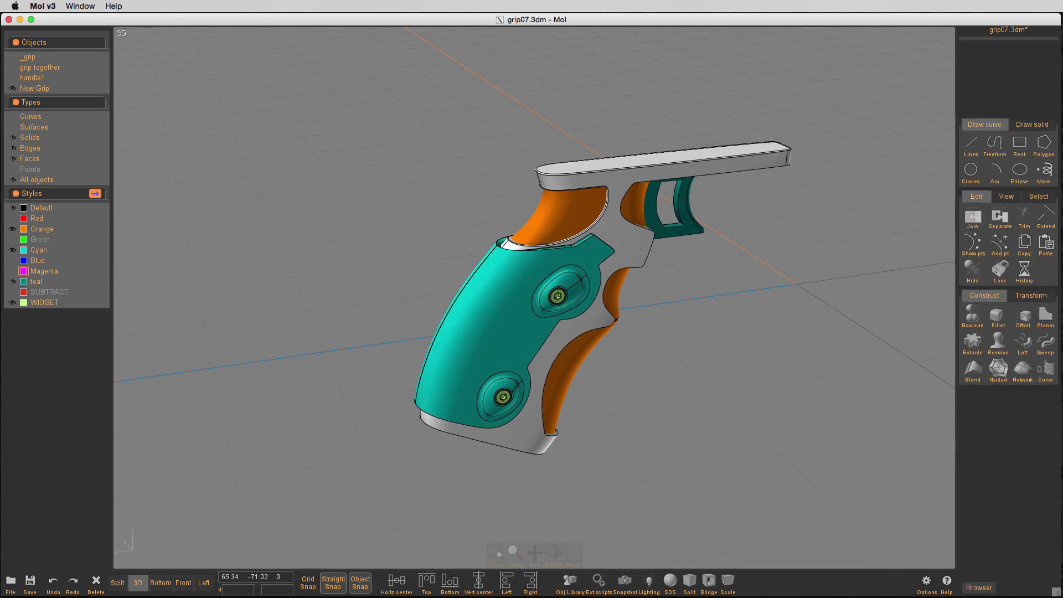
{"action": "left_click", "coordinate": [476, 302]}
{"action": "left_click", "coordinate": [10, 582]}
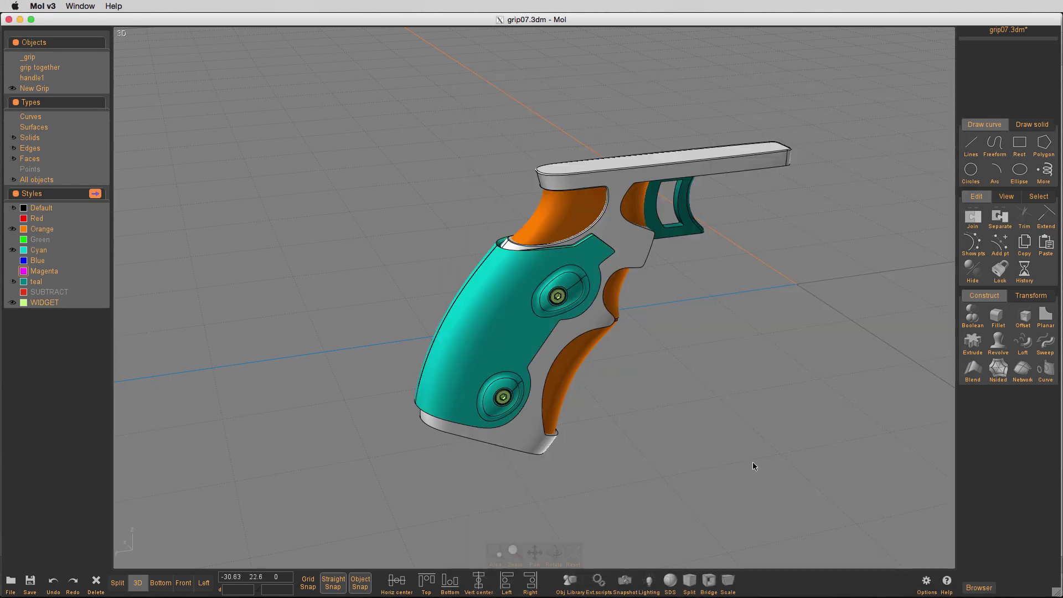
{"action": "right_click_drag", "start_coordinate": [732, 437], "coordinate": [652, 423]}
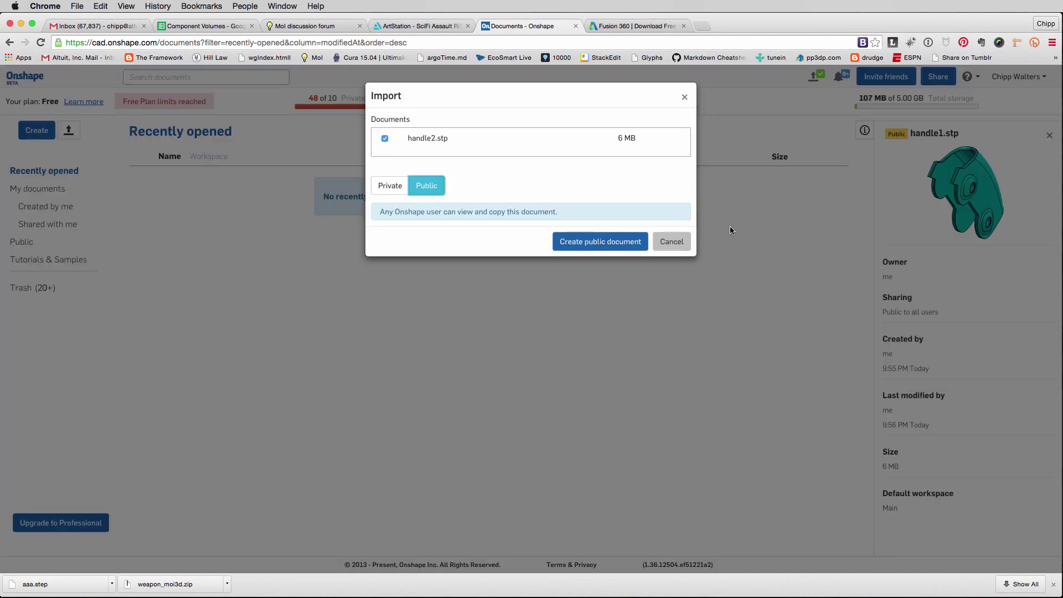
{"action": "left_click", "coordinate": [600, 241]}
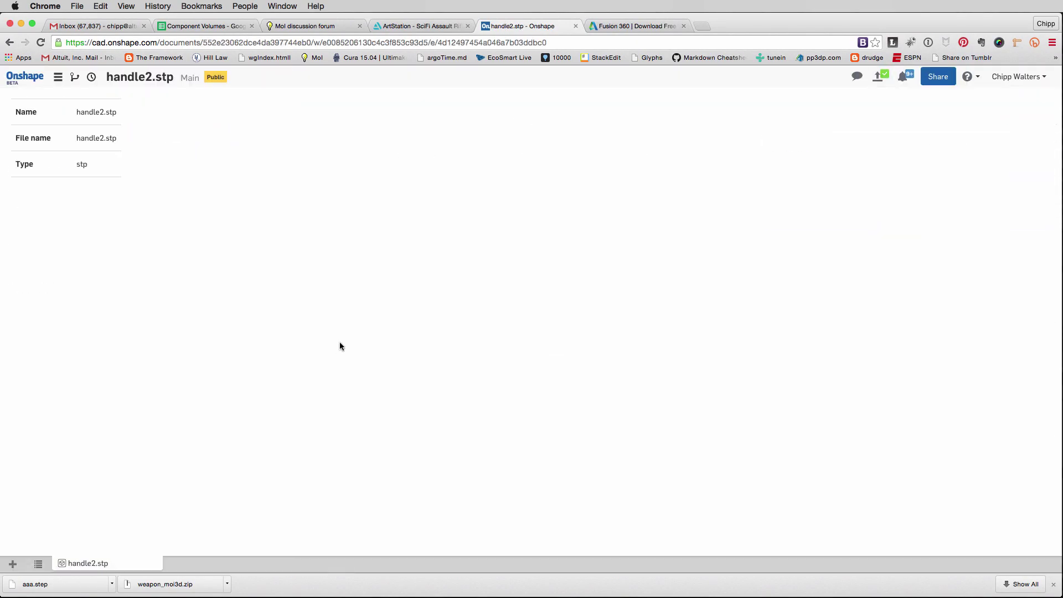
- Open the handle2 part studio, reload it and hide the default Top, Front and Right planes
{"action": "left_click", "coordinate": [106, 563]}
{"action": "scroll", "coordinate": [634, 292], "scroll_direction": "up", "scroll_amount": 5}
{"action": "middle_click_drag", "start_coordinate": [662, 340], "coordinate": [115, 101]}
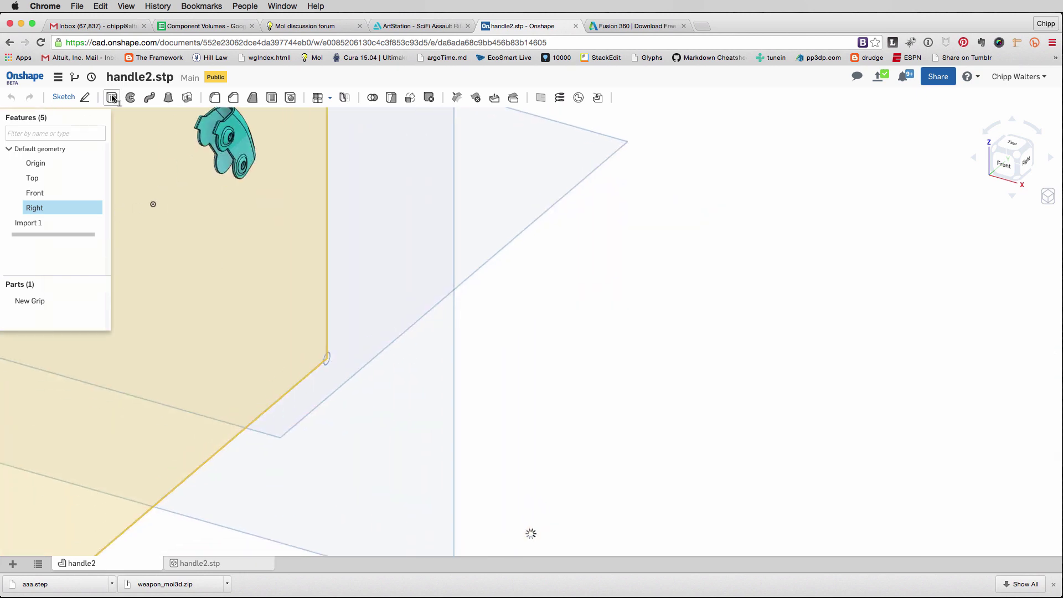
{"action": "left_click", "coordinate": [40, 43]}
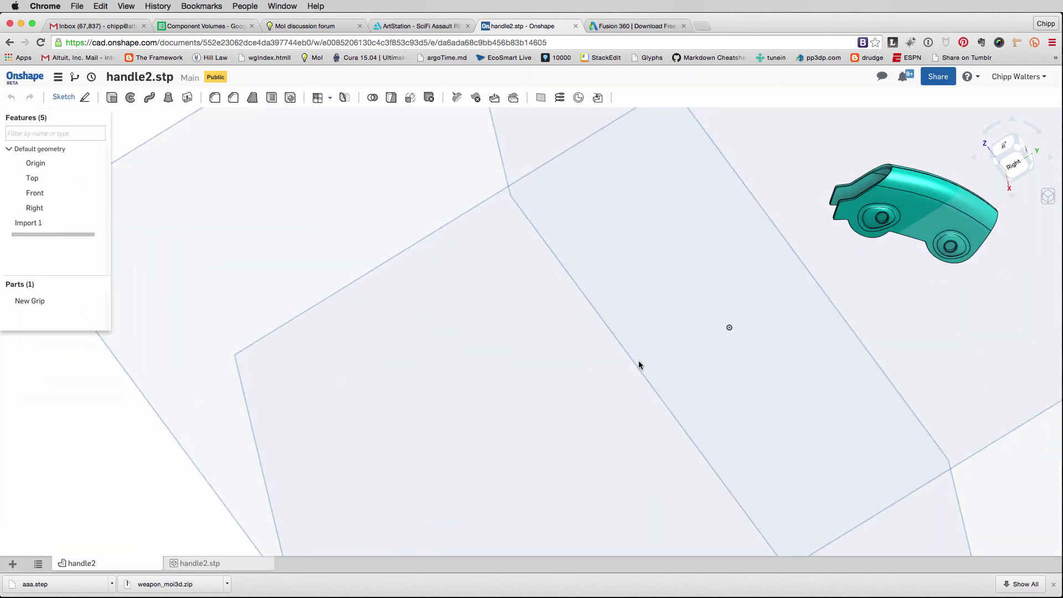
{"action": "right_click", "coordinate": [588, 381]}
{"action": "left_click", "coordinate": [621, 425]}
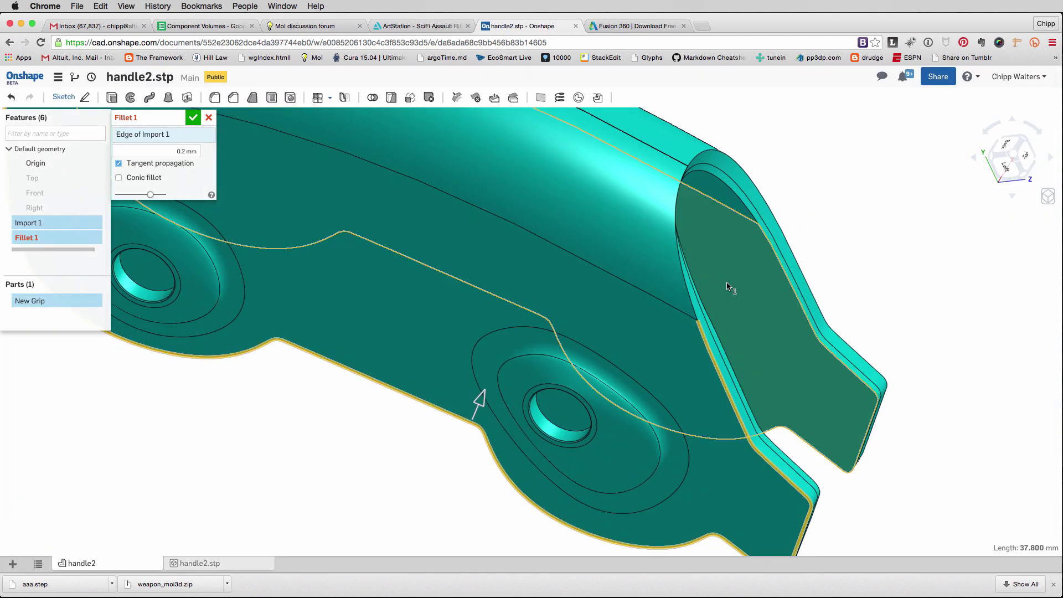
- Fillet the side panel's outer border edges on both sides and around the open end at 0.2 mm
{"action": "right_click_drag", "start_coordinate": [941, 441], "coordinate": [883, 437]}
{"action": "left_click", "coordinate": [808, 397]}
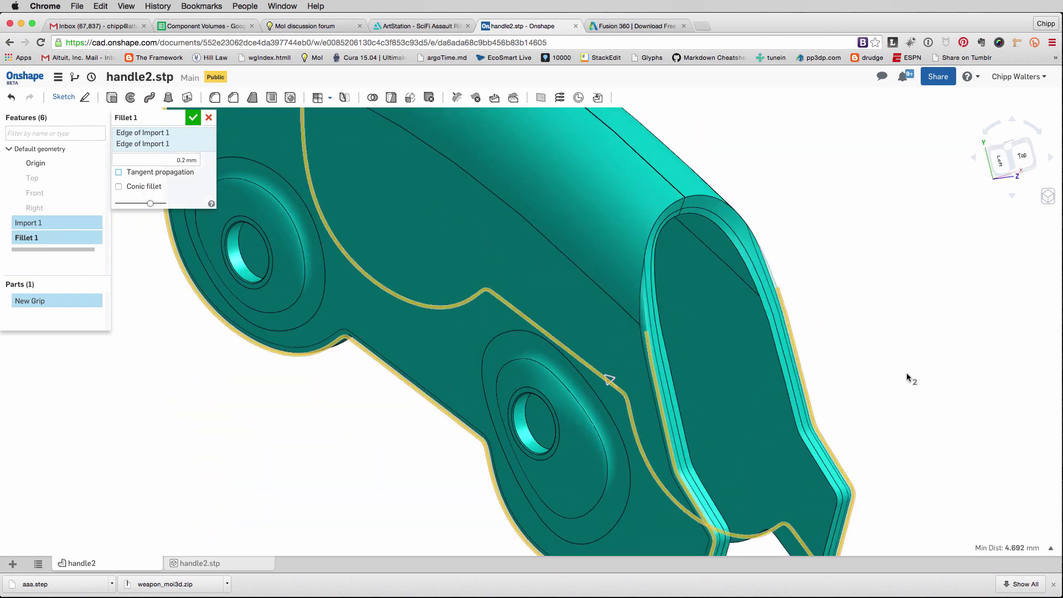
{"action": "right_click_drag", "start_coordinate": [906, 374], "coordinate": [719, 377]}
{"action": "left_click", "coordinate": [485, 331]}
{"action": "right_click_drag", "start_coordinate": [485, 330], "coordinate": [637, 359]}
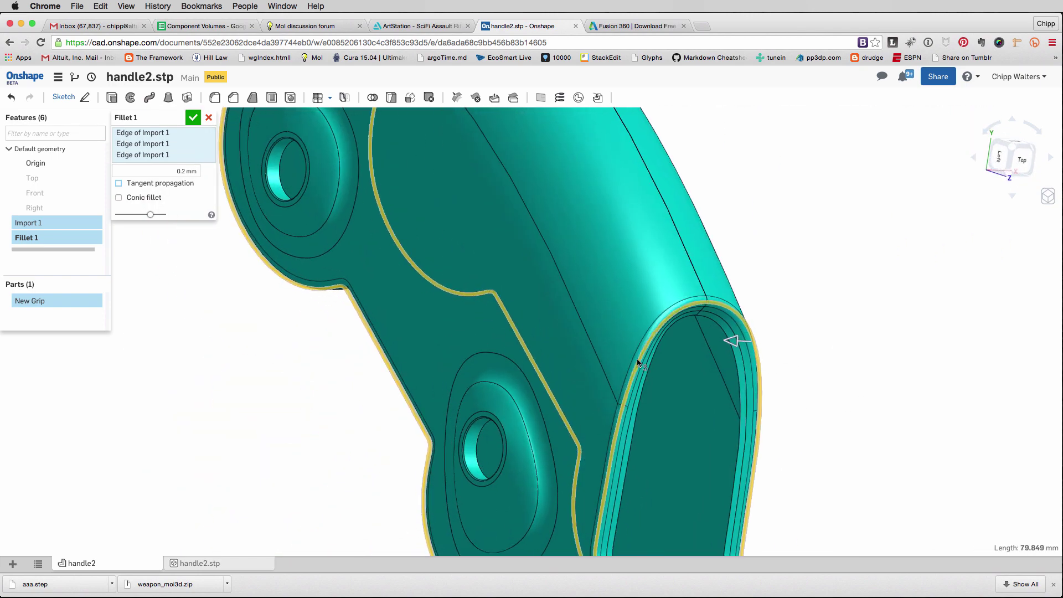
{"action": "left_click", "coordinate": [667, 318]}
{"action": "right_click_drag", "start_coordinate": [871, 343], "coordinate": [775, 354]}
{"action": "scroll", "coordinate": [636, 425], "scroll_direction": "up", "scroll_amount": 3}
{"action": "right_click_drag", "start_coordinate": [956, 306], "coordinate": [332, 292]}
{"action": "key", "text": "Return"}
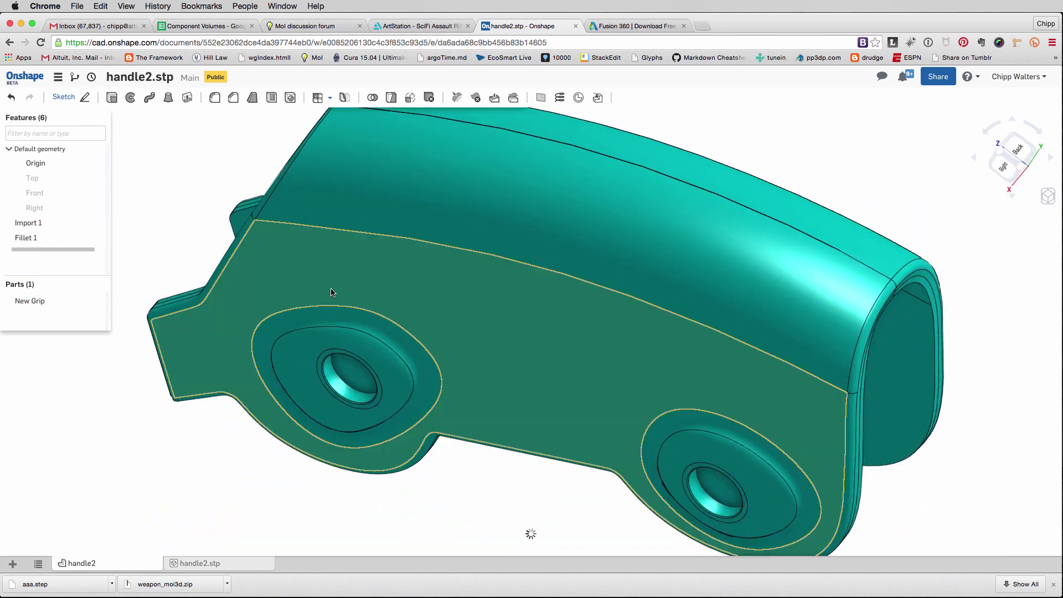
- Export the filleted handle2 part studio as a STEP file
{"action": "right_click", "coordinate": [77, 563]}
{"action": "left_click", "coordinate": [72, 525]}
{"action": "left_click", "coordinate": [423, 137]}
{"action": "left_click", "coordinate": [415, 160]}
{"action": "left_click", "coordinate": [635, 217]}
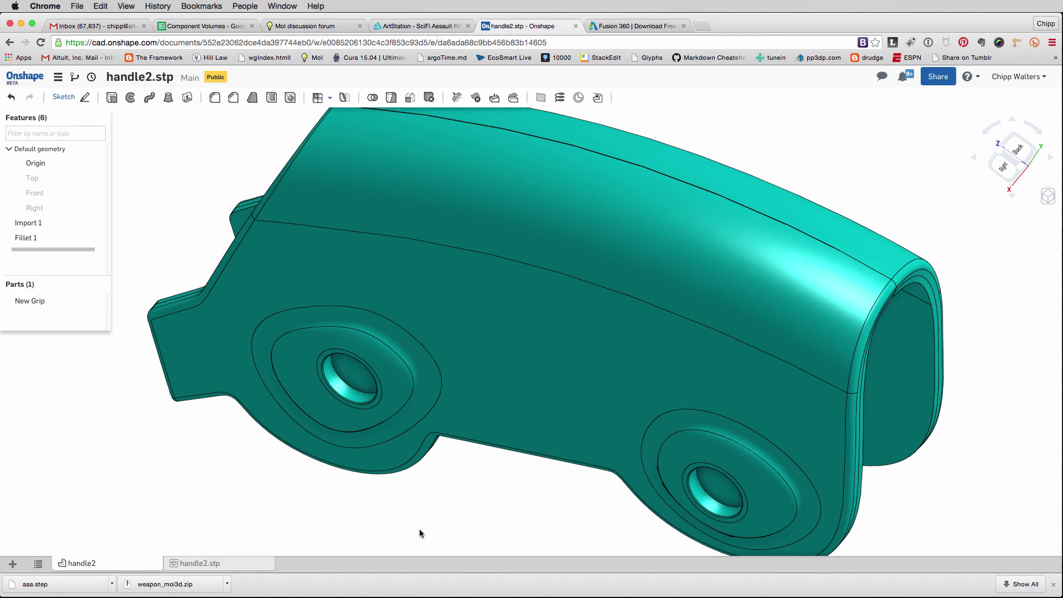
- Switch to MoI, replace the old side panel with the filleted handle2.step version and assign it the Magenta style
{"action": "right_click_drag", "start_coordinate": [421, 527], "coordinate": [452, 508]}
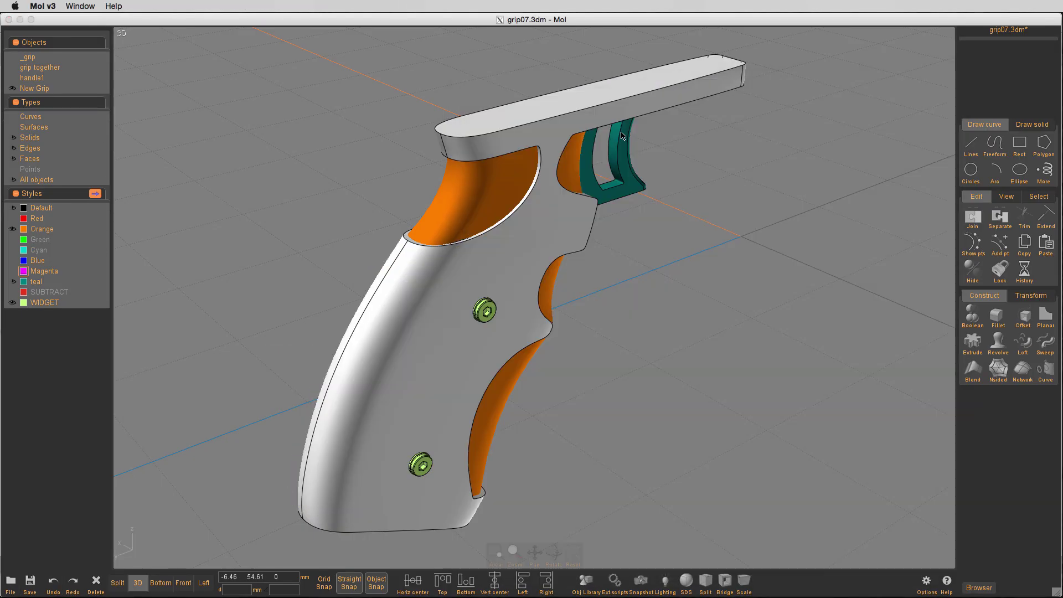
{"action": "left_click", "coordinate": [23, 281]}
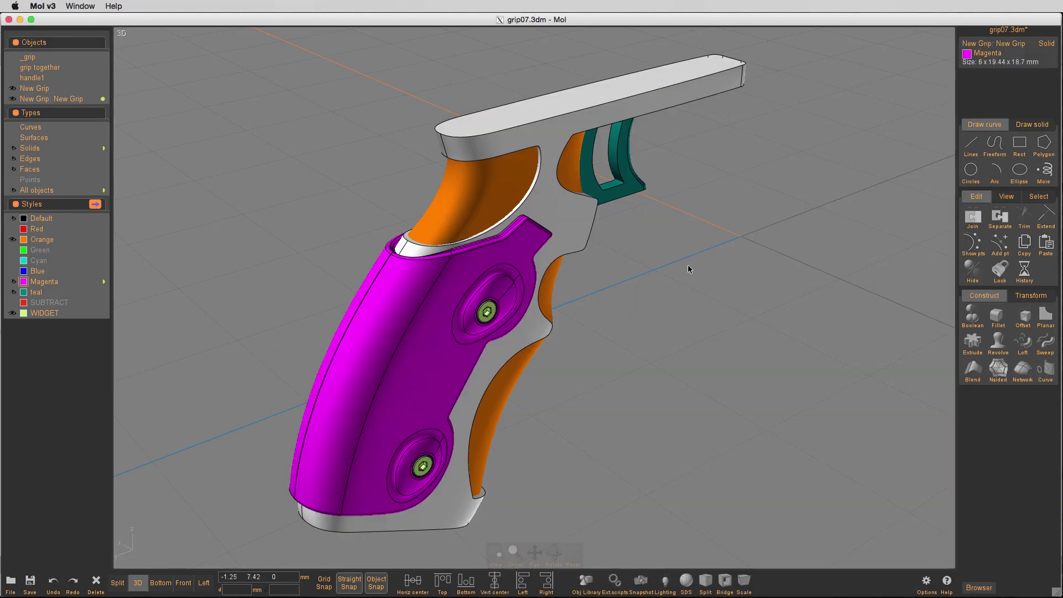
{"action": "left_click", "coordinate": [688, 264]}
{"action": "right_click_drag", "start_coordinate": [687, 264], "coordinate": [714, 269]}
- Export the white grip body as handle3.stp
{"action": "left_click", "coordinate": [576, 246]}
{"action": "left_click", "coordinate": [10, 584]}
{"action": "left_click", "coordinate": [109, 537]}
{"action": "key", "text": "Return"}
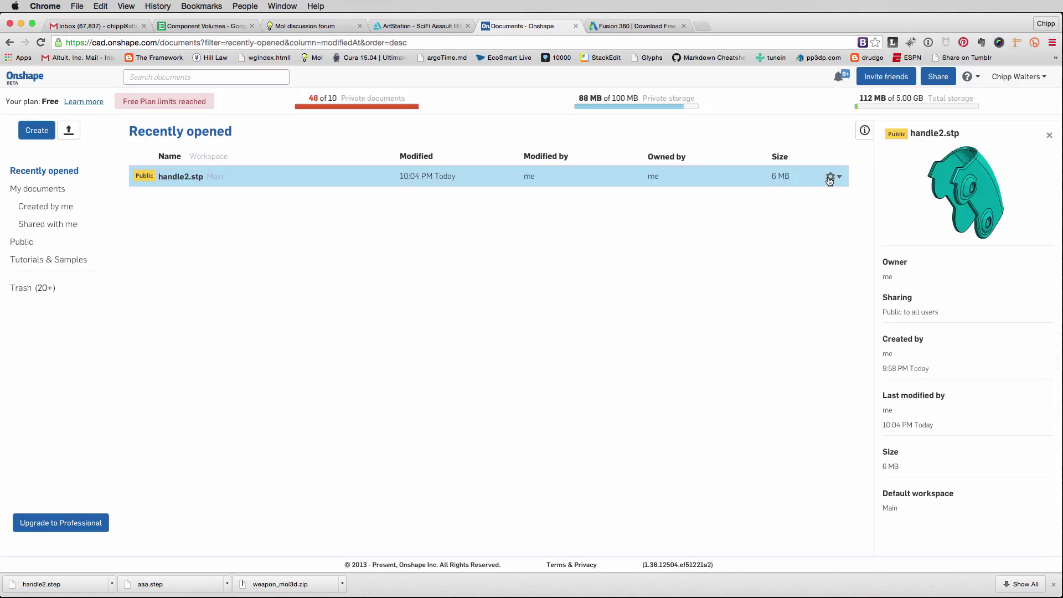
- Switch to Onshape, trash the handle2.stp document and open handle3.stp as a newly imported public document
{"action": "left_click", "coordinate": [829, 180]}
{"action": "left_click", "coordinate": [68, 132]}
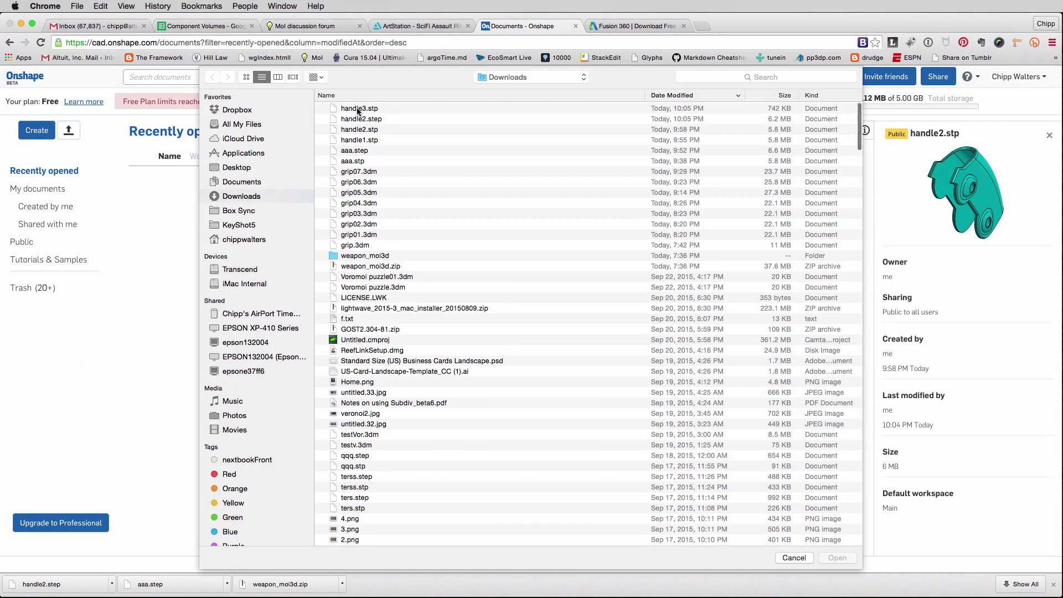
{"action": "double_click", "coordinate": [359, 109]}
{"action": "left_click", "coordinate": [627, 246]}
{"action": "left_click", "coordinate": [792, 147]}
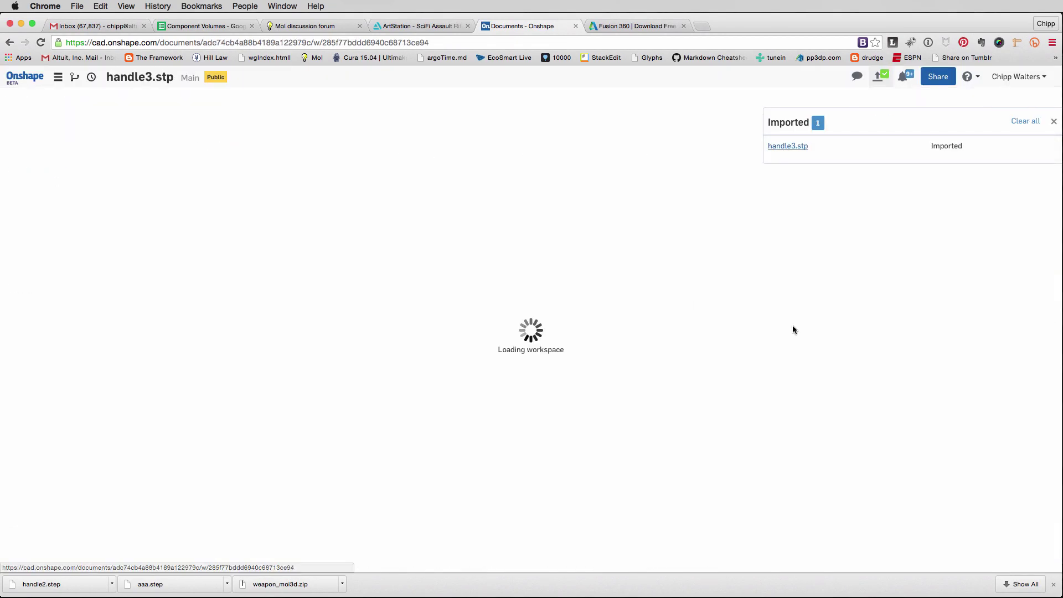
- Set the appearance of the New Grip part to a light pink colour
{"action": "scroll", "coordinate": [629, 307], "scroll_direction": "up", "scroll_amount": 8}
{"action": "right_click", "coordinate": [557, 316]}
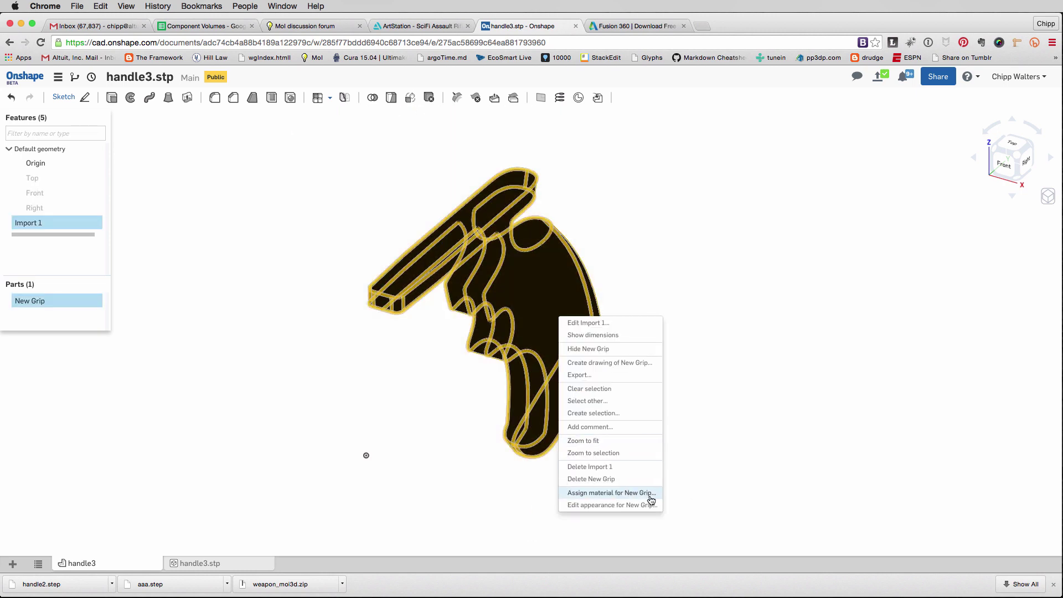
{"action": "left_click", "coordinate": [649, 494]}
{"action": "right_click", "coordinate": [543, 334]}
{"action": "left_click", "coordinate": [595, 522]}
{"action": "left_click", "coordinate": [129, 315]}
{"action": "left_click", "coordinate": [201, 300]}
- Fillet the top edges of the barrel block
{"action": "right_click_drag", "start_coordinate": [503, 311], "coordinate": [610, 320]}
{"action": "scroll", "coordinate": [609, 321], "scroll_direction": "up", "scroll_amount": 5}
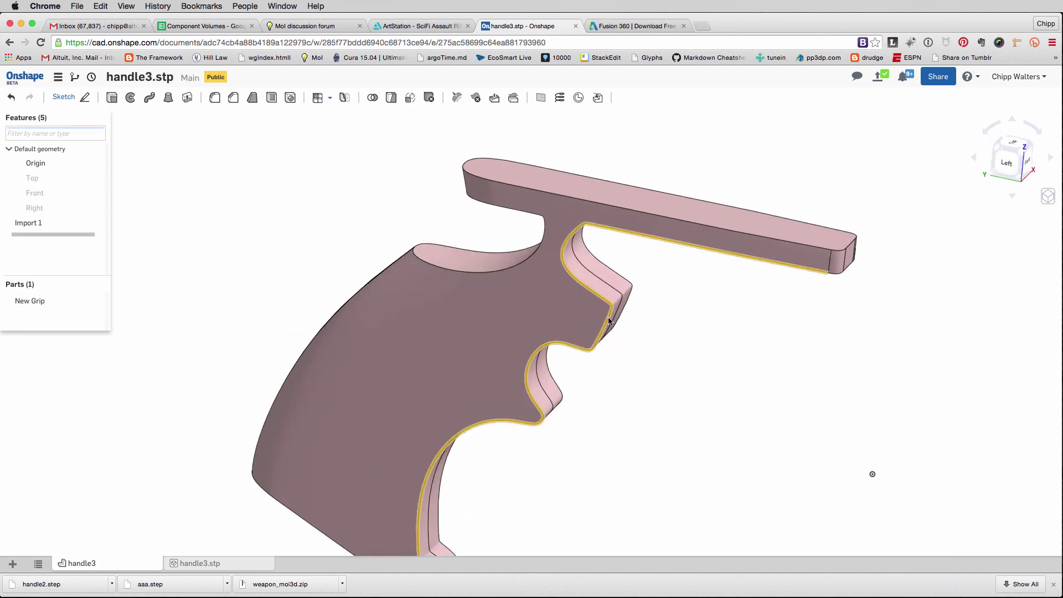
{"action": "right_click_drag", "start_coordinate": [487, 343], "coordinate": [664, 376]}
{"action": "left_click", "coordinate": [677, 381]}
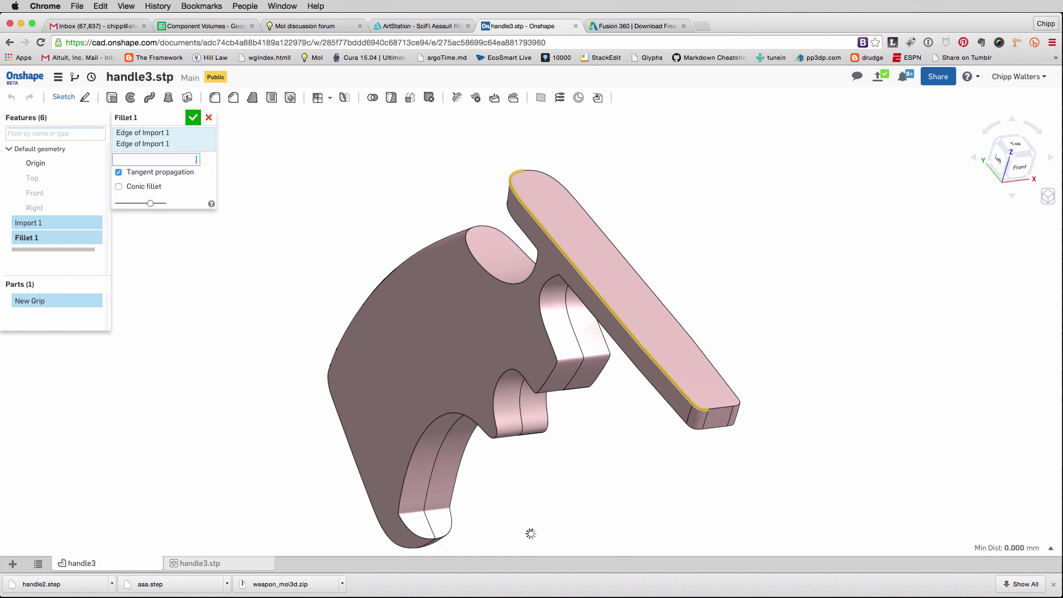
{"action": "left_click", "coordinate": [193, 117]}
- Try a 0.3 mm fillet on the lower edges at the barrel's front corner
{"action": "right_click_drag", "start_coordinate": [265, 266], "coordinate": [277, 191]}
{"action": "left_click", "coordinate": [501, 355]}
{"action": "right_click_drag", "start_coordinate": [487, 337], "coordinate": [476, 382]}
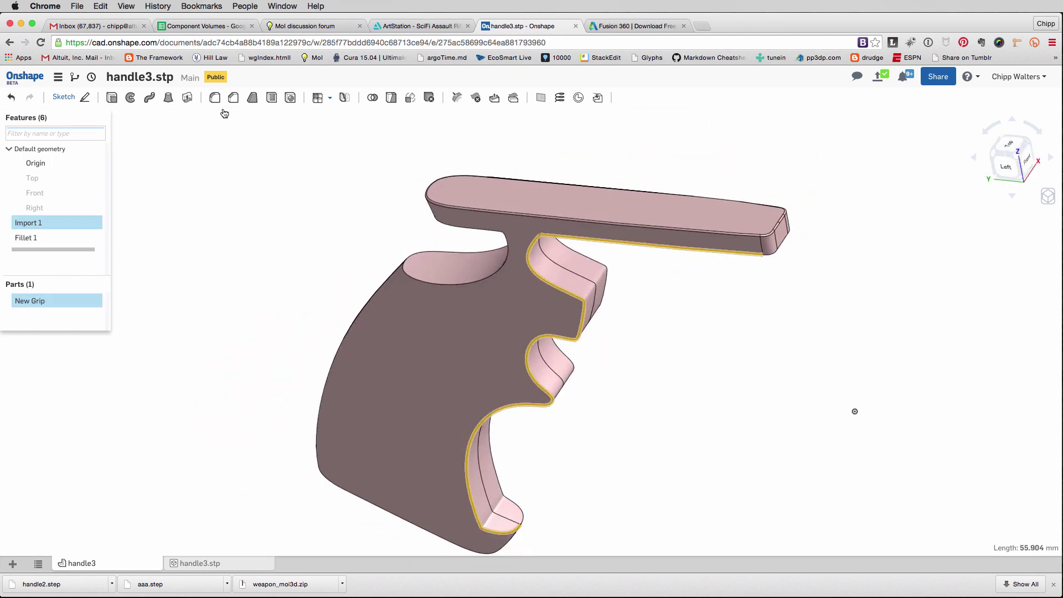
{"action": "right_click_drag", "start_coordinate": [686, 323], "coordinate": [487, 310]}
{"action": "left_click", "coordinate": [480, 226]}
{"action": "left_click", "coordinate": [484, 224]}
{"action": "right_click_drag", "start_coordinate": [554, 243], "coordinate": [633, 325]}
{"action": "left_click", "coordinate": [556, 264]}
{"action": "right_click_drag", "start_coordinate": [613, 272], "coordinate": [824, 351]}
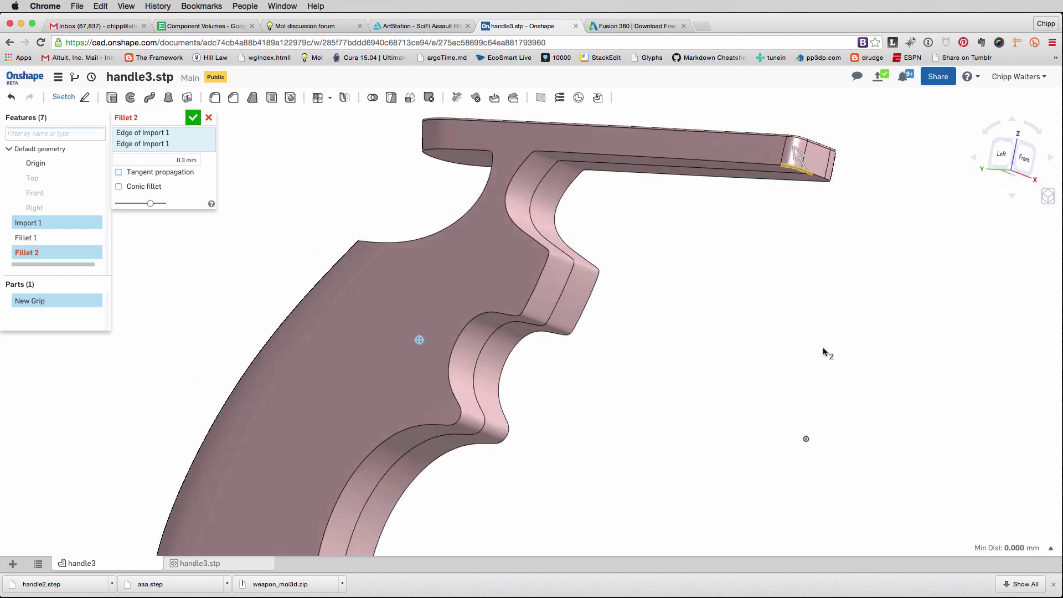
- Try filleting only the long lower edge running along one side of the barrel and finger grooves
{"action": "scroll", "coordinate": [740, 142], "scroll_direction": "up", "scroll_amount": 5}
{"action": "right_click_drag", "start_coordinate": [739, 142], "coordinate": [782, 228]}
{"action": "right_click_drag", "start_coordinate": [733, 292], "coordinate": [746, 290]}
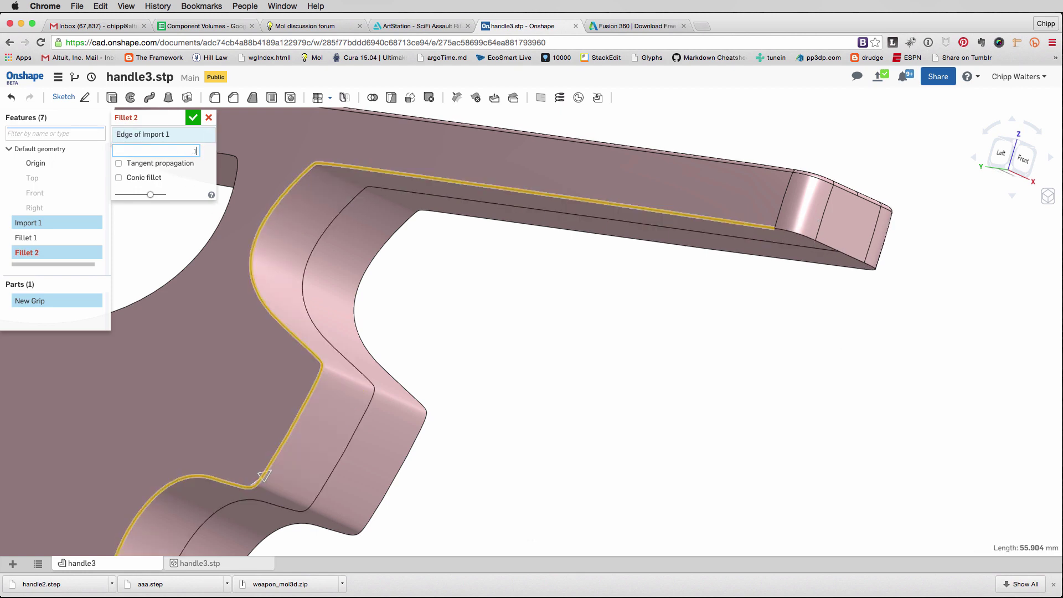
{"action": "key", "text": "Return"}
{"action": "scroll", "coordinate": [564, 294], "scroll_direction": "down", "scroll_amount": 5}
{"action": "right_click_drag", "start_coordinate": [609, 230], "coordinate": [581, 235]}
{"action": "scroll", "coordinate": [581, 235], "scroll_direction": "up", "scroll_amount": 6}
{"action": "scroll", "coordinate": [426, 327], "scroll_direction": "down", "scroll_amount": 2}
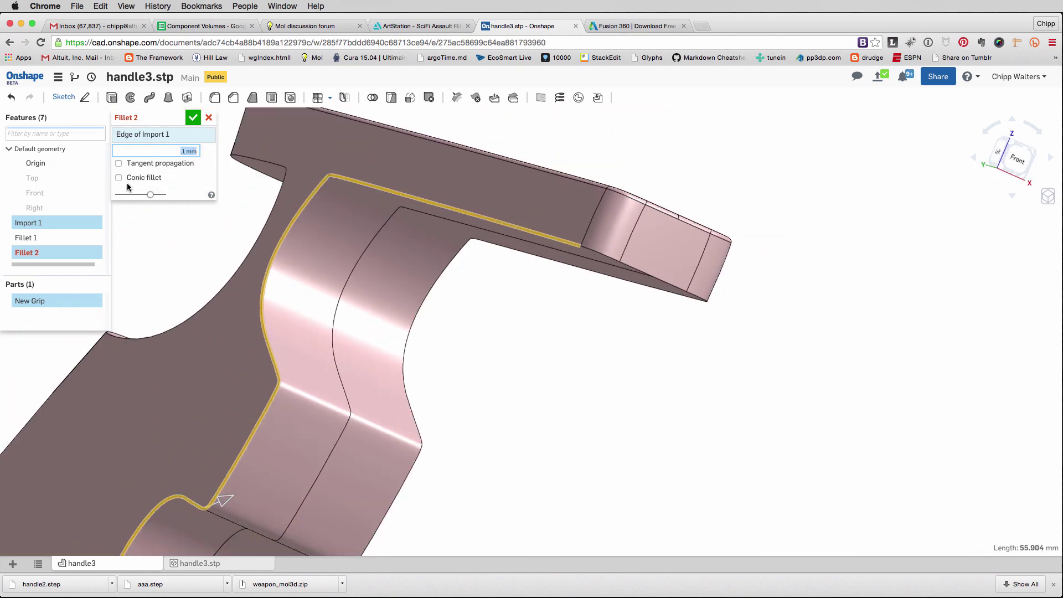
- Set the second fillet's radius to 0.05 mm and add the matching edge on the opposite side of the grip
{"action": "key", "text": "Tab"}
{"action": "scroll", "coordinate": [553, 221], "scroll_direction": "up", "scroll_amount": 3}
{"action": "scroll", "coordinate": [511, 276], "scroll_direction": "down", "scroll_amount": 6}
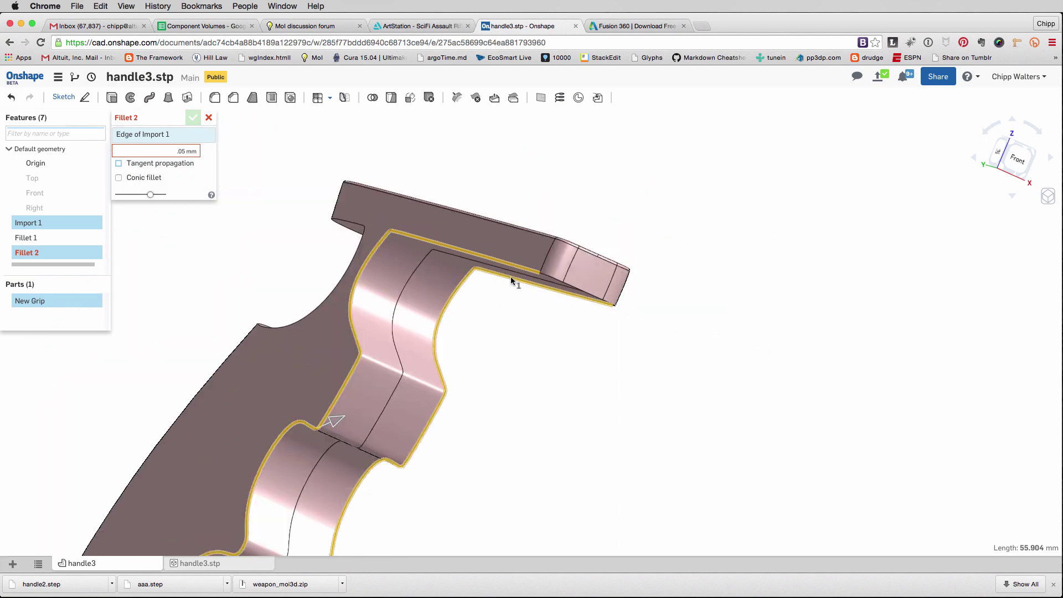
{"action": "key", "text": "f"}
{"action": "right_click_drag", "start_coordinate": [576, 415], "coordinate": [128, 253]}
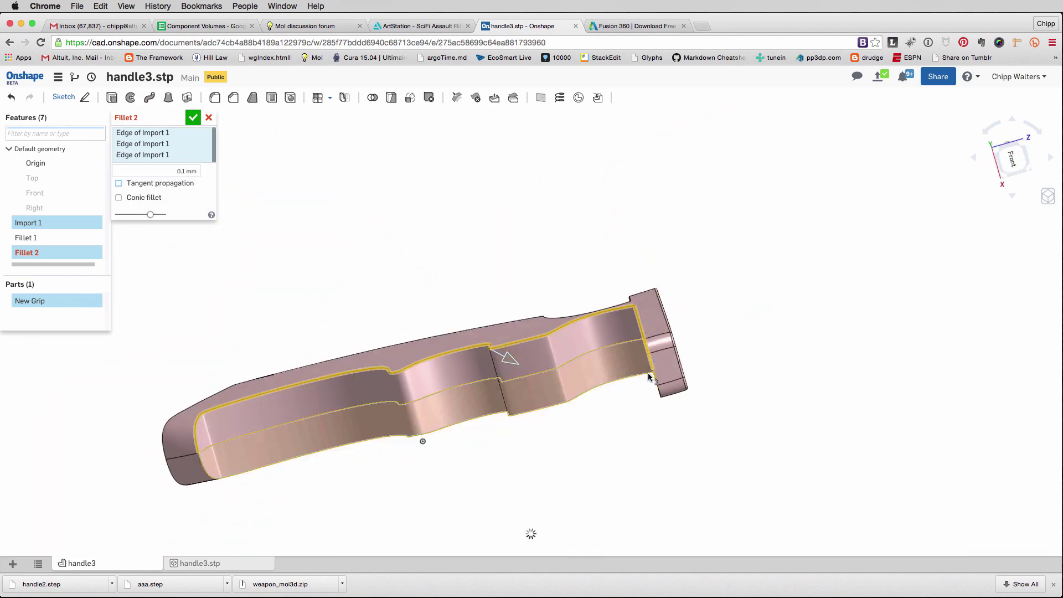
- Set the second fillet's radius to 0.1 mm for the selected barrel and finger-groove edges and accept it
{"action": "right_click_drag", "start_coordinate": [420, 439], "coordinate": [559, 354]}
{"action": "scroll", "coordinate": [531, 372], "scroll_direction": "up", "scroll_amount": 3}
{"action": "scroll", "coordinate": [496, 266], "scroll_direction": "down", "scroll_amount": 4}
{"action": "right_click_drag", "start_coordinate": [498, 310], "coordinate": [554, 366]}
{"action": "left_click", "coordinate": [182, 188]}
{"action": "type", "text": "1"}
{"action": "key", "text": "Return"}
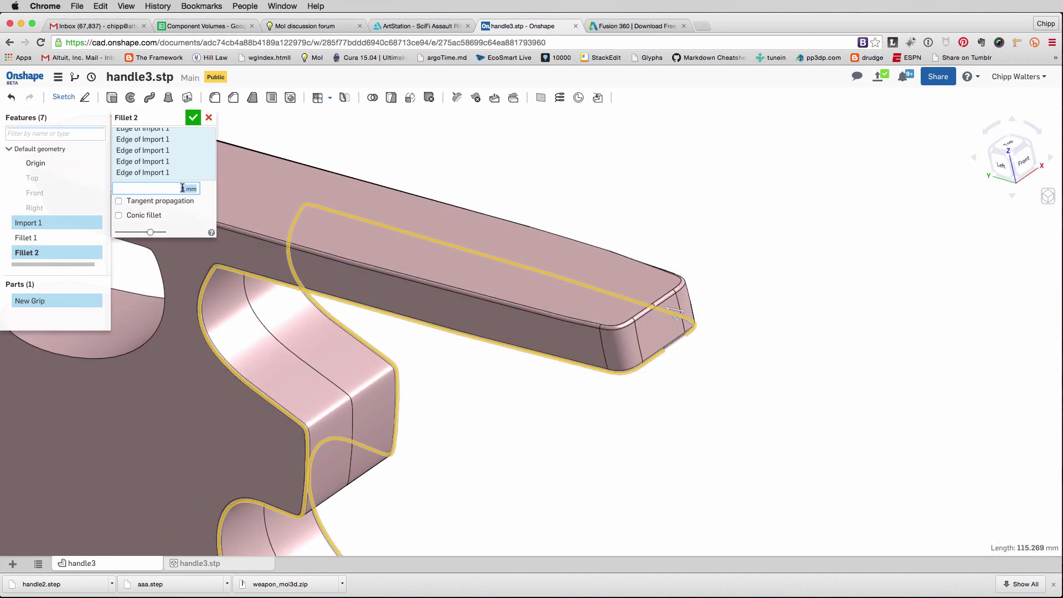
{"action": "middle_click_drag", "start_coordinate": [512, 195], "coordinate": [684, 179]}
{"action": "left_click", "coordinate": [184, 188]}
{"action": "type", "text": "0.1"}
{"action": "key", "text": "Tab"}
{"action": "left_click", "coordinate": [194, 117]}
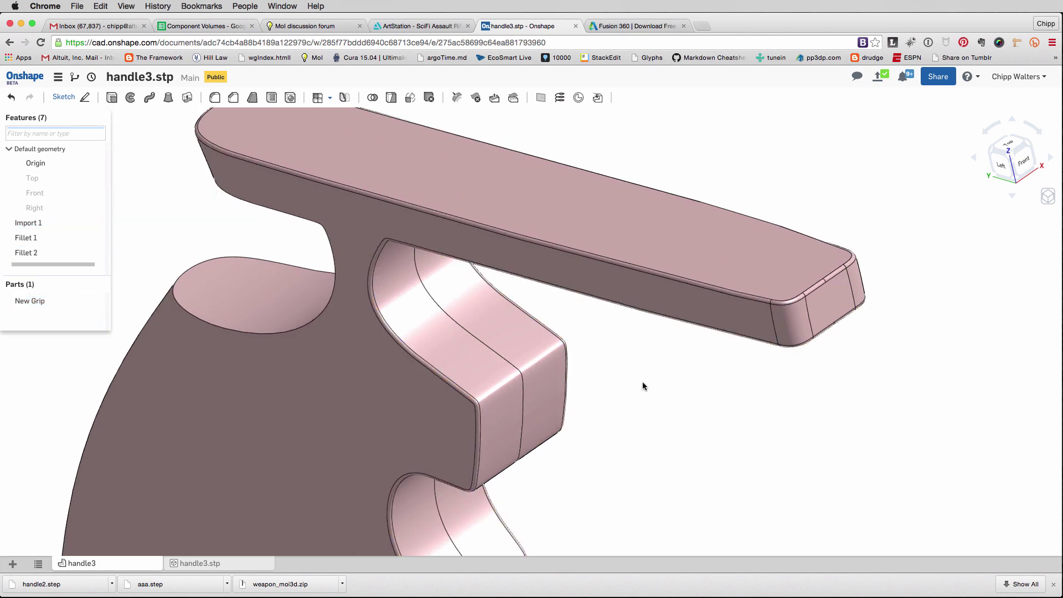
- Add a 0.2 mm fillet with tangent propagation to the concave face at the back of the grip below the barrel
{"action": "right_click_drag", "start_coordinate": [642, 381], "coordinate": [659, 294]}
{"action": "left_click", "coordinate": [545, 342]}
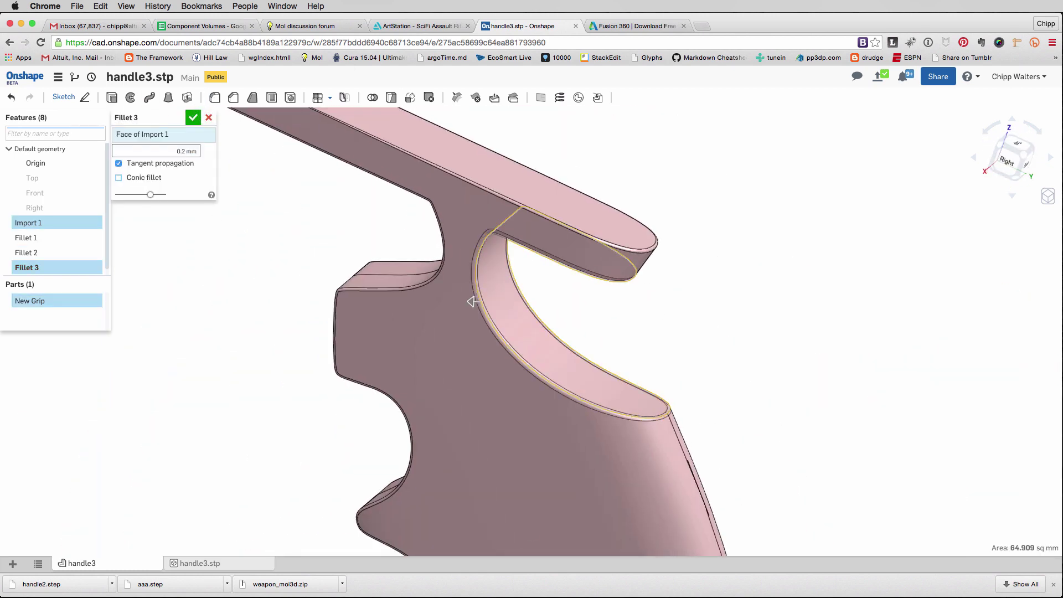
{"action": "right_click_drag", "start_coordinate": [636, 299], "coordinate": [598, 332]}
{"action": "left_click", "coordinate": [194, 148]}
{"action": "right_click_drag", "start_coordinate": [658, 244], "coordinate": [702, 271]}
{"action": "left_click", "coordinate": [193, 117]}
- Fillet the flat bottom face of the grip and reorder this feature ahead of Fillet 1
{"action": "scroll", "coordinate": [499, 310], "scroll_direction": "down", "scroll_amount": 4}
{"action": "right_click_drag", "start_coordinate": [421, 321], "coordinate": [625, 282]}
{"action": "left_click", "coordinate": [468, 452]}
{"action": "right_click_drag", "start_coordinate": [396, 179], "coordinate": [832, 408]}
{"action": "left_click", "coordinate": [215, 97]}
{"action": "scroll", "coordinate": [832, 370], "scroll_direction": "up", "scroll_amount": 3}
{"action": "middle_click_drag", "start_coordinate": [832, 408], "coordinate": [755, 327]}
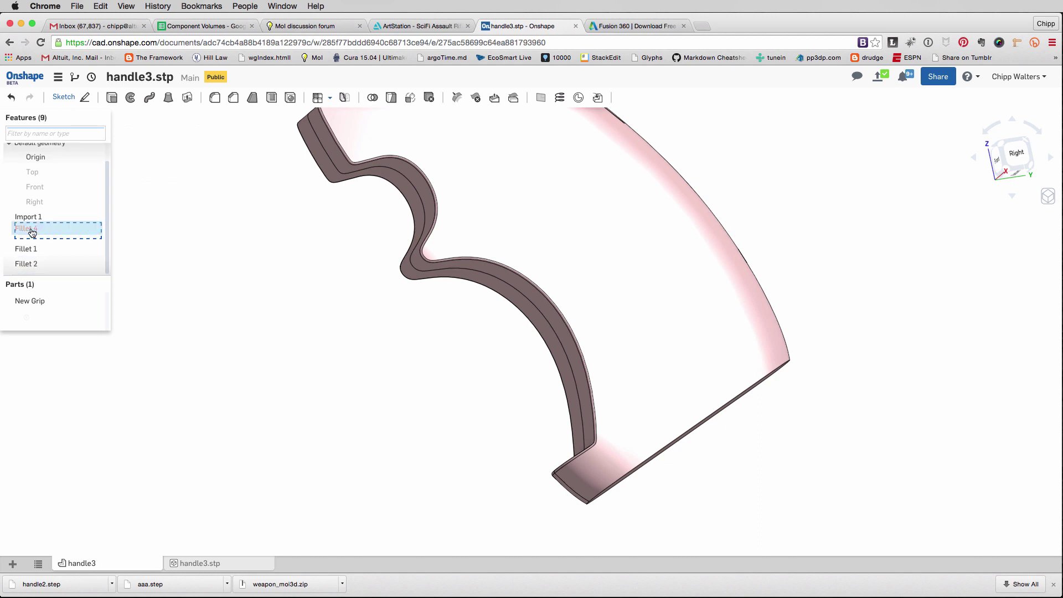
- Edit the grip's bottom fillet as a conic fillet with a 0.8 mm radius
{"action": "double_click", "coordinate": [18, 231]}
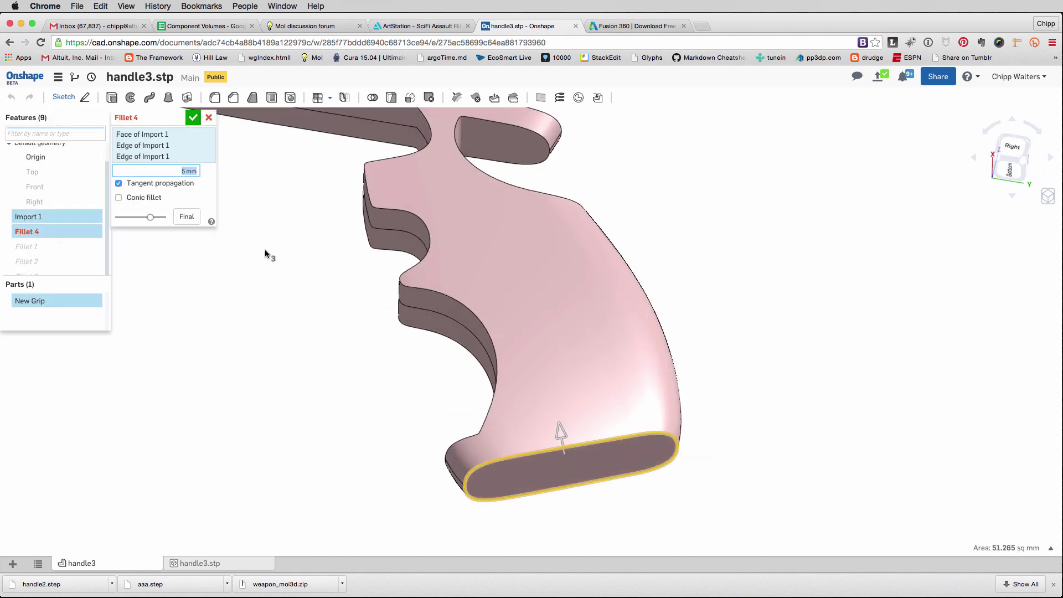
{"action": "type", "text": "0.5"}
{"action": "key", "text": "Return"}
{"action": "right_click_drag", "start_coordinate": [620, 304], "coordinate": [582, 399]}
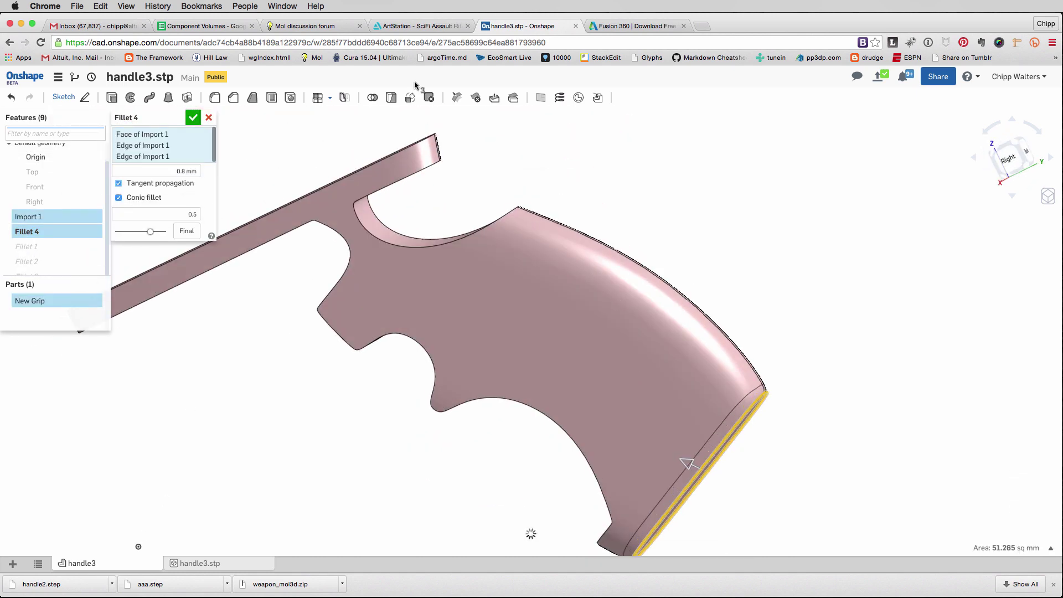
{"action": "right_click_drag", "start_coordinate": [415, 86], "coordinate": [355, 160]}
{"action": "scroll", "coordinate": [354, 160], "scroll_direction": "down", "scroll_amount": 2}
- Try radii of 1 mm and 2 mm for the grip's bottom fillet and accept the feature edit
{"action": "left_click", "coordinate": [182, 171]}
{"action": "type", "text": "1"}
{"action": "key", "text": "Return"}
{"action": "mouse_move", "coordinate": [526, 332]}
{"action": "right_mouse_down"}
{"action": "mouse_move", "coordinate": [595, 344]}
{"action": "mouse_move", "coordinate": [531, 332]}
{"action": "right_mouse_up"}
{"action": "left_click", "coordinate": [185, 170]}
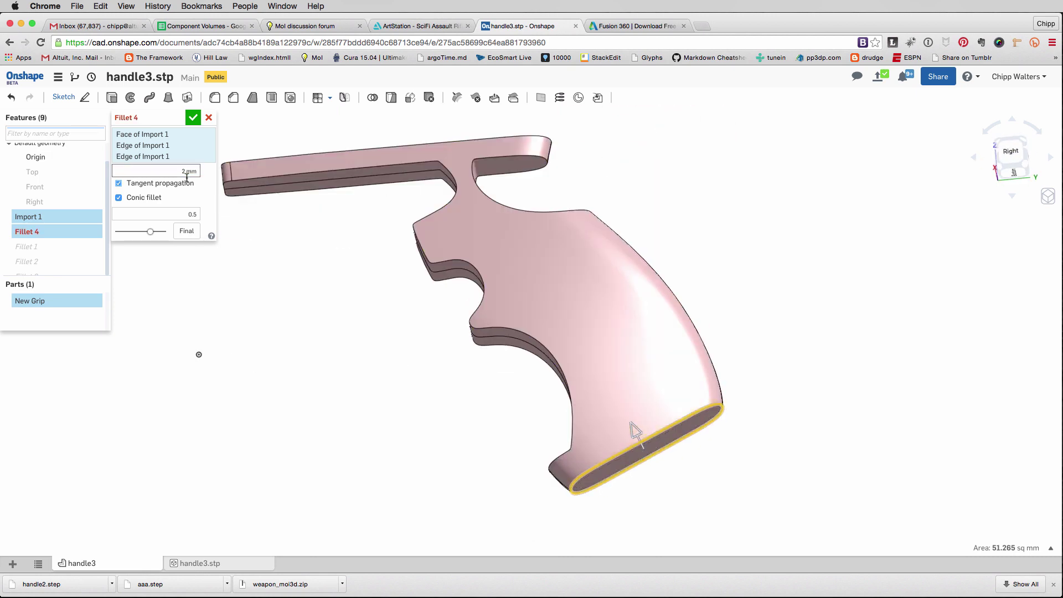
{"action": "left_click", "coordinate": [194, 117]}
- Export the handle3 part studio
{"action": "right_click_drag", "start_coordinate": [382, 315], "coordinate": [266, 426]}
{"action": "right_click", "coordinate": [81, 563]}
{"action": "left_click", "coordinate": [94, 528]}
{"action": "left_click", "coordinate": [482, 137]}
{"action": "left_click", "coordinate": [481, 160]}
{"action": "left_click", "coordinate": [635, 220]}
{"action": "left_click", "coordinate": [636, 218]}
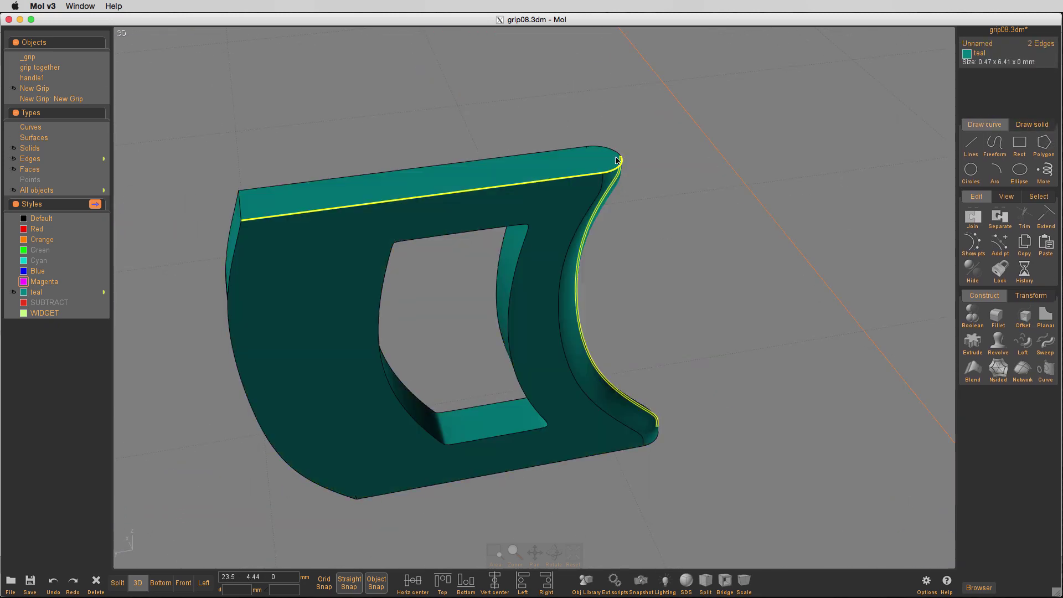
- Switch to MoI, pick the trigger's outer edges, and deselect the assembled grip
{"action": "left_click", "coordinate": [629, 412]}
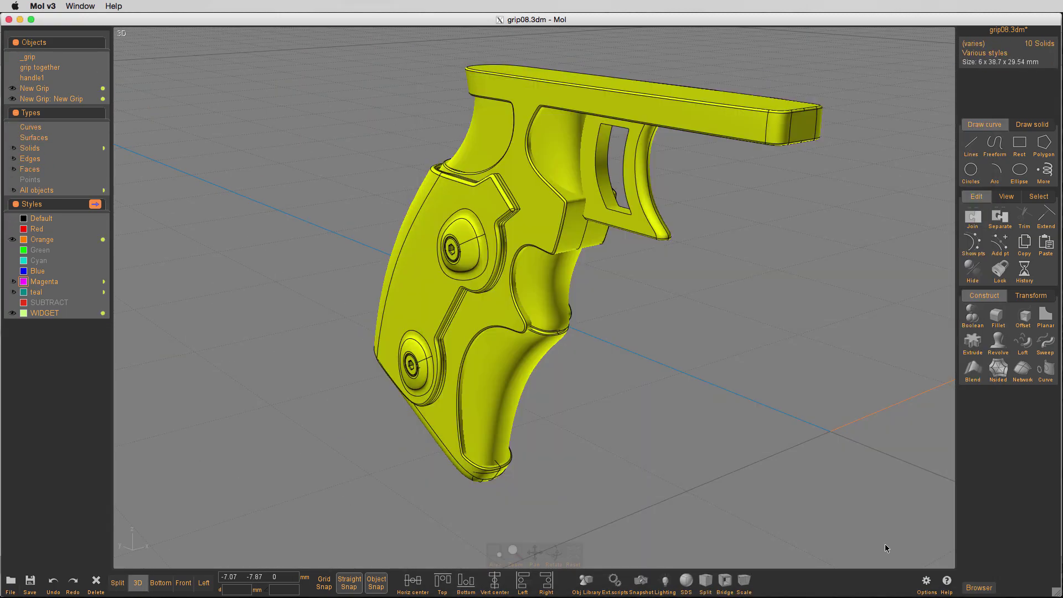
{"action": "left_click", "coordinate": [171, 500]}
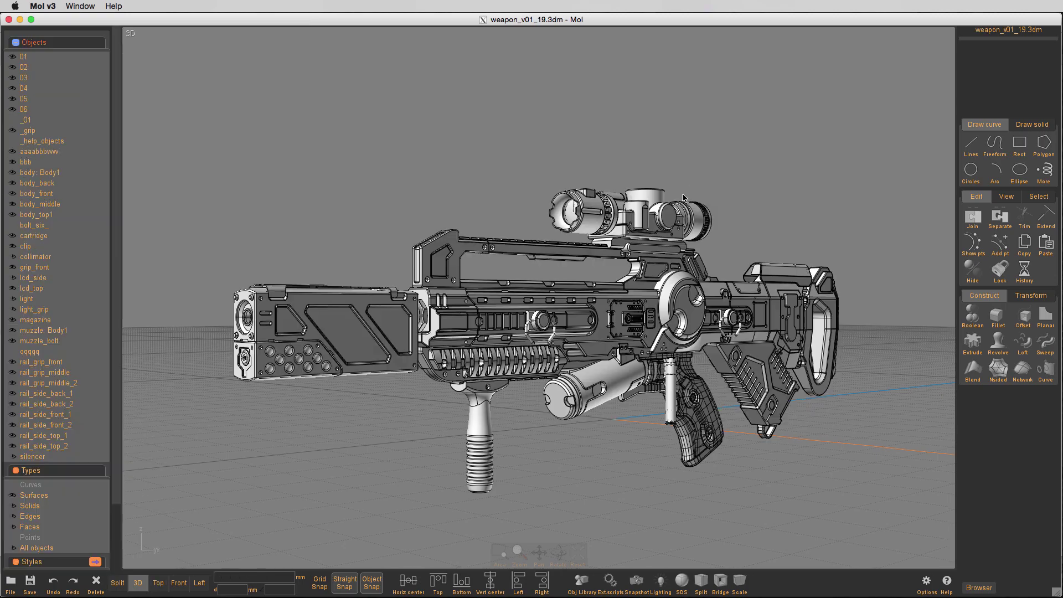
- Delete the old pistol grip from the weapon model and load weapon_v01_20.3dm with the new grip
{"action": "key", "text": "Delete"}
{"action": "right_click_drag", "start_coordinate": [687, 436], "coordinate": [682, 394]}
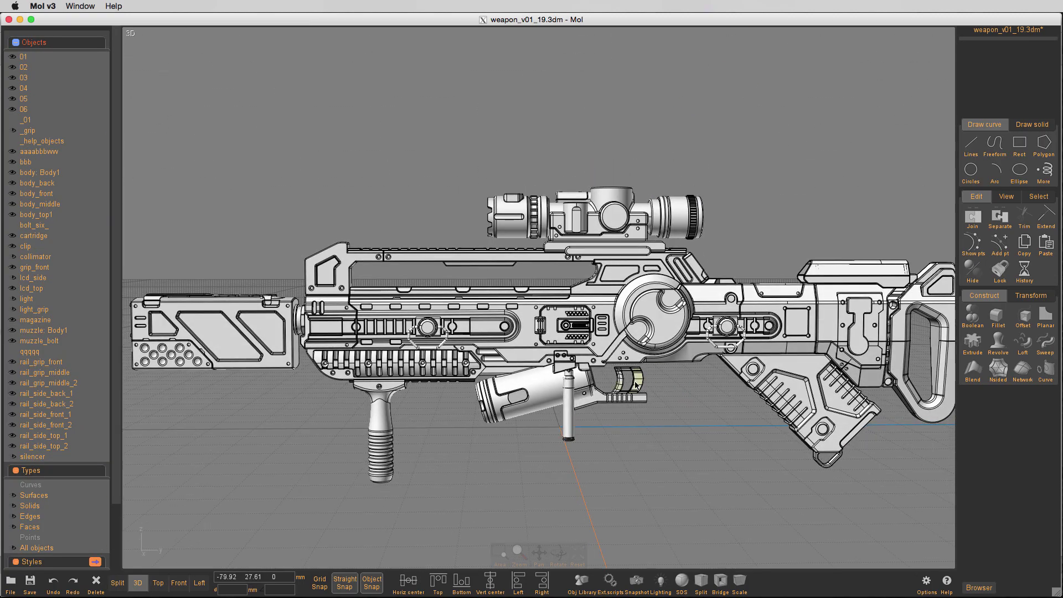
{"action": "left_click", "coordinate": [11, 584]}
{"action": "double_click", "coordinate": [619, 140]}
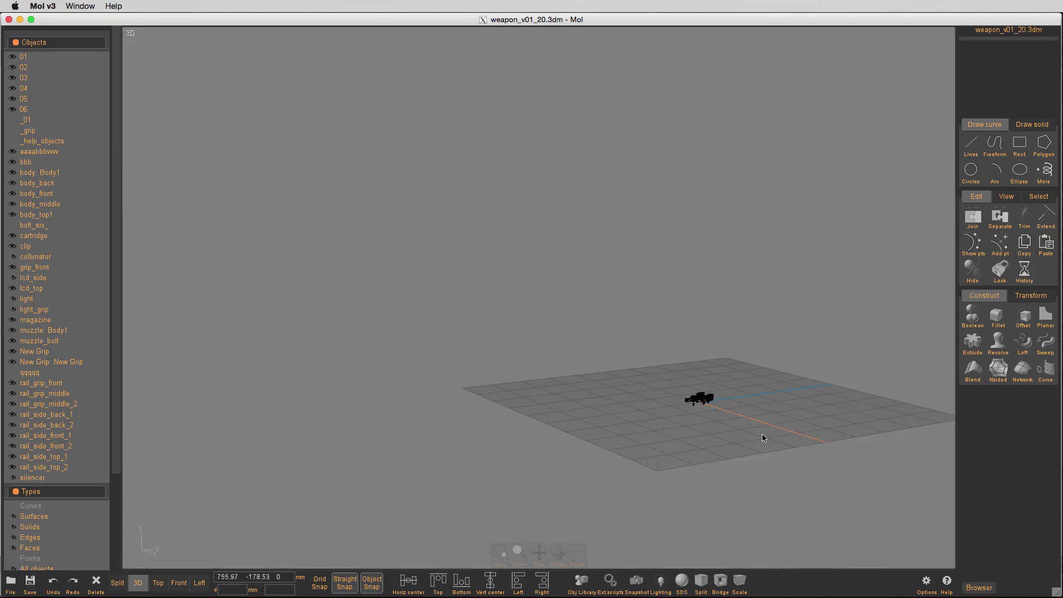
- Select all objects of the weapon model and assign them the Default style
{"action": "scroll", "coordinate": [719, 396], "scroll_direction": "up", "scroll_amount": 10}
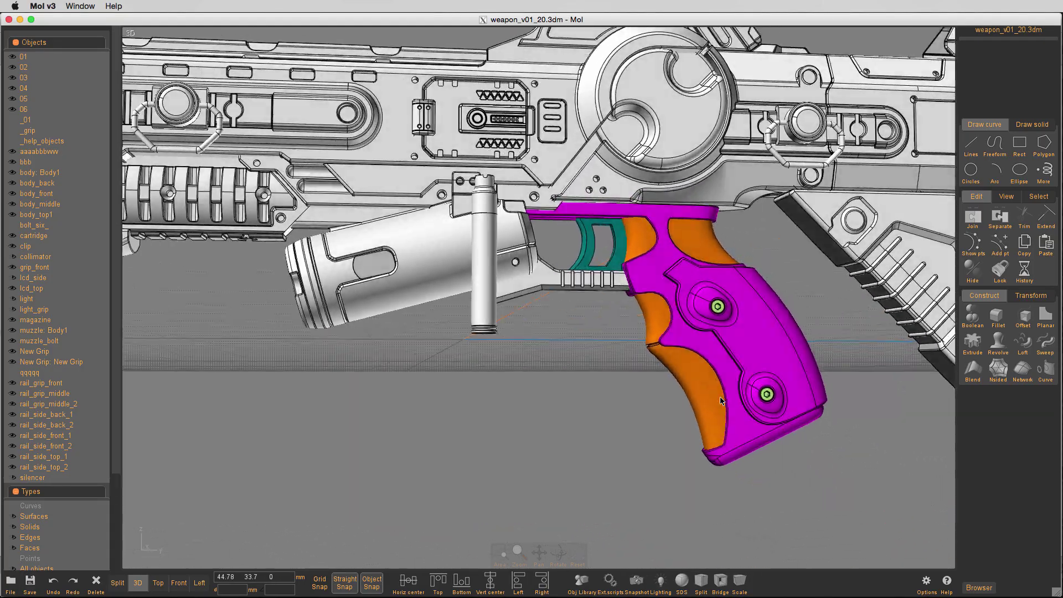
{"action": "scroll", "coordinate": [720, 397], "scroll_direction": "down", "scroll_amount": 1}
{"action": "key", "text": "ctrl+a"}
{"action": "scroll", "coordinate": [55, 479], "scroll_direction": "down", "scroll_amount": 3}
{"action": "left_click", "coordinate": [24, 479]}
{"action": "left_click", "coordinate": [357, 491]}
{"action": "scroll", "coordinate": [357, 491], "scroll_direction": "down", "scroll_amount": 5}
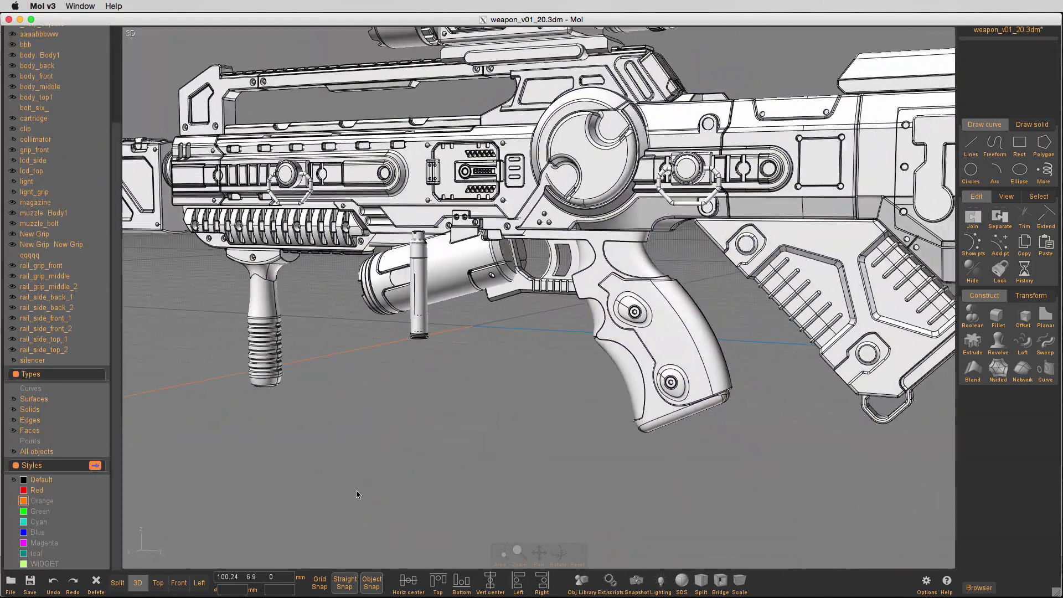